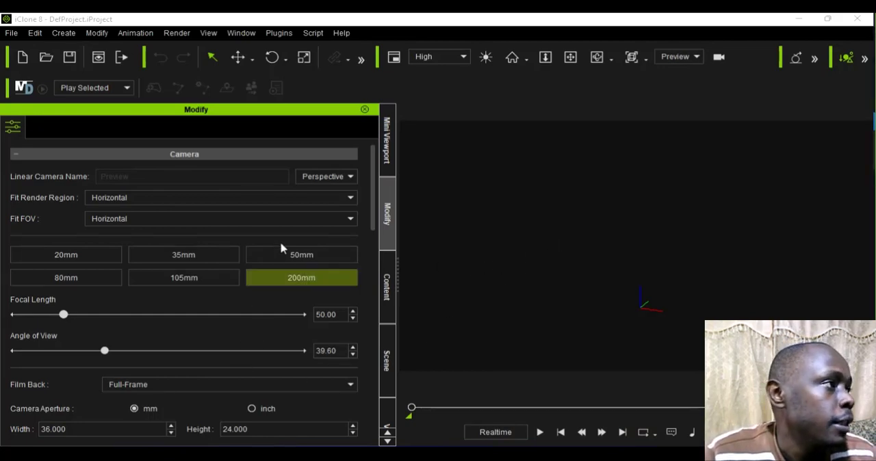
Step: Add a Floor primitive shape to the empty scene
click(94, 31)
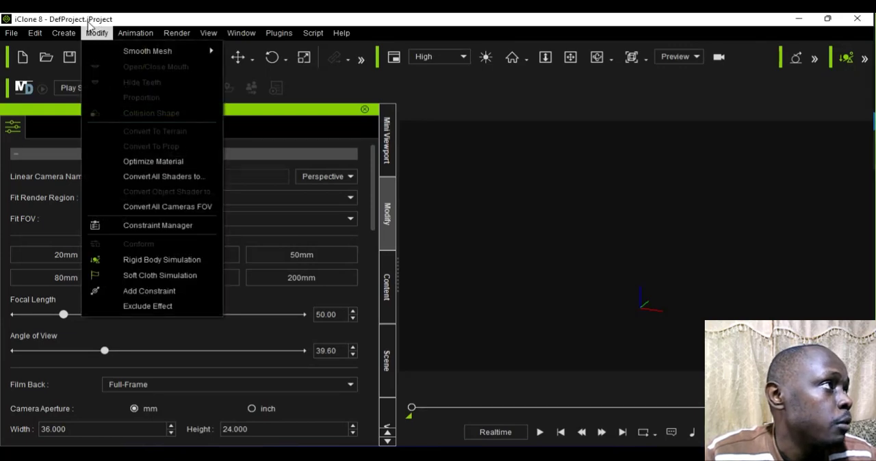
mouse_move(67, 30)
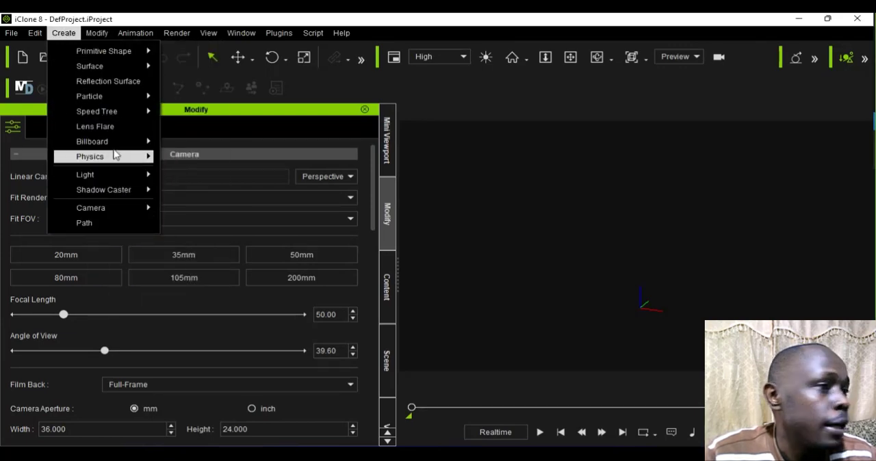
mouse_move(123, 161)
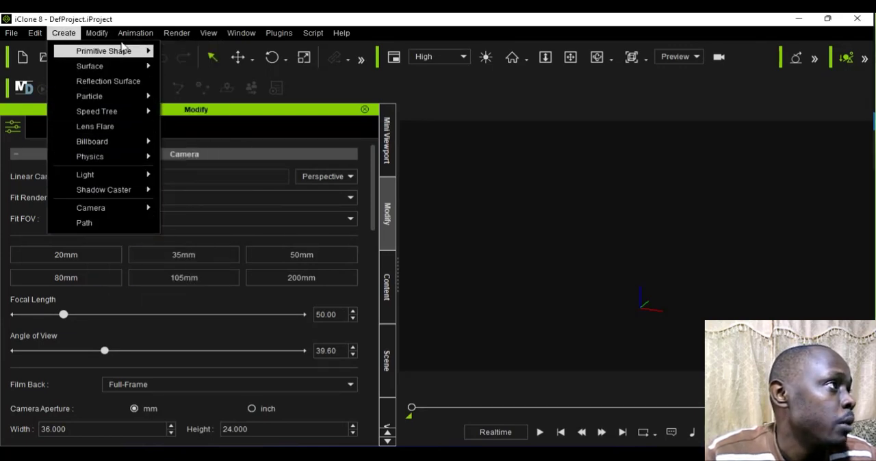
mouse_move(126, 51)
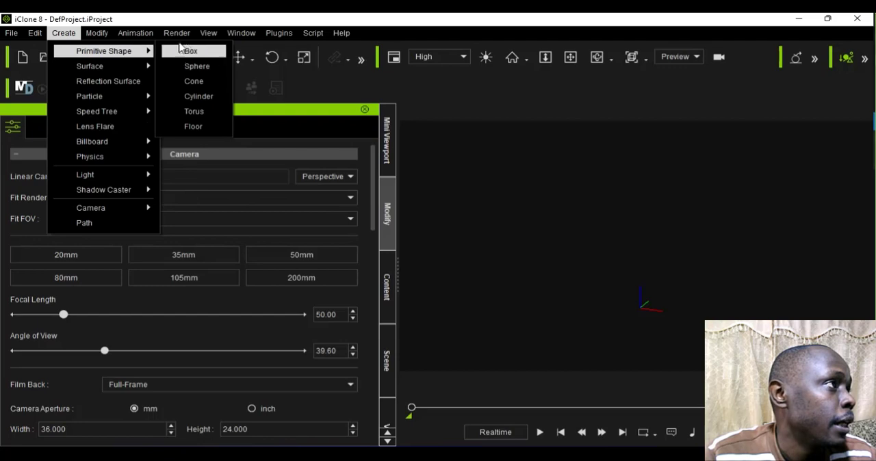
click(193, 125)
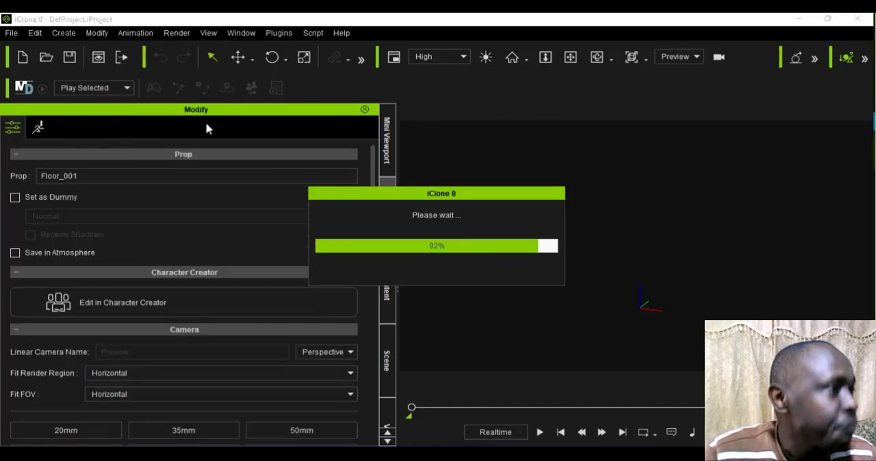
scroll(561, 195, down, 5)
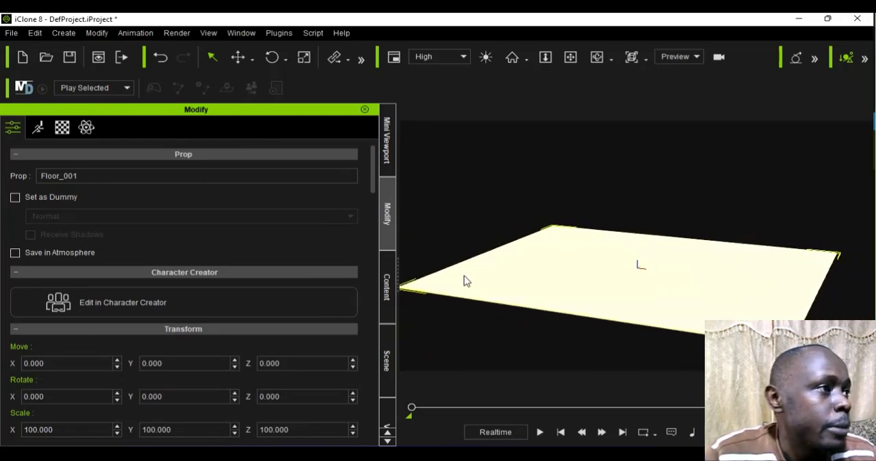
click(388, 160)
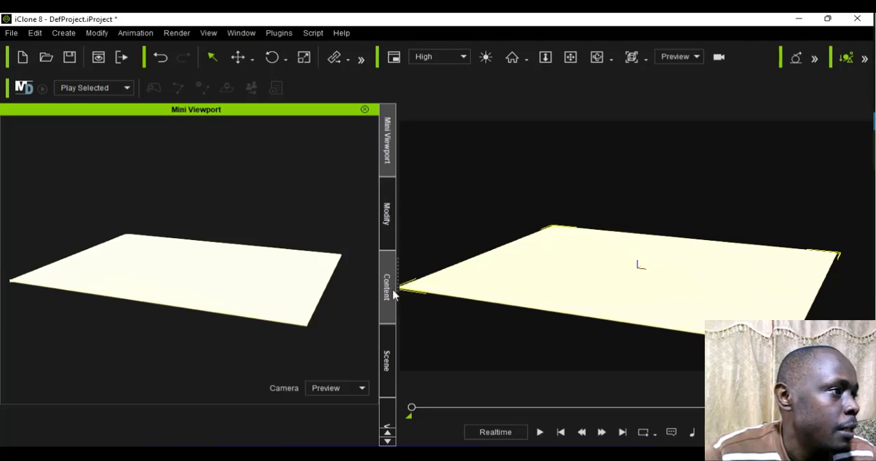
click(388, 231)
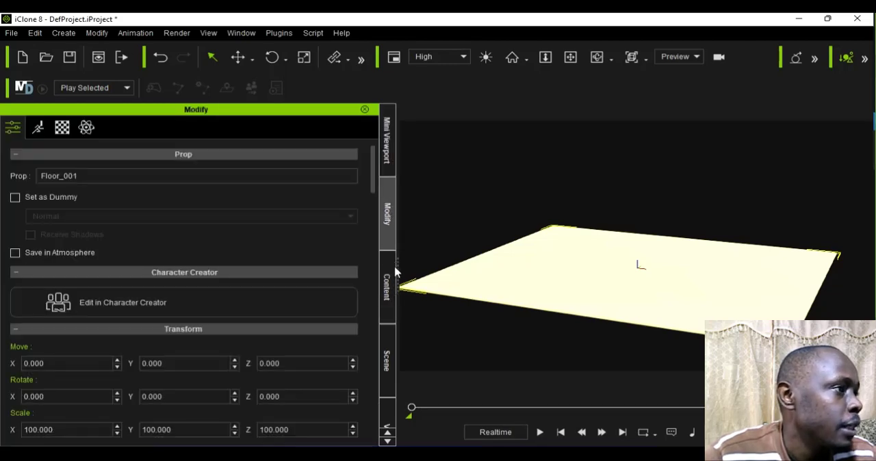
click(396, 290)
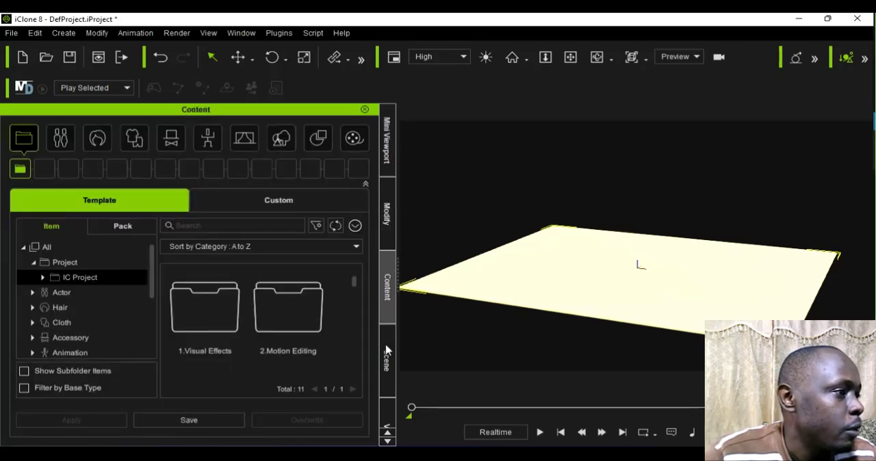
click(387, 376)
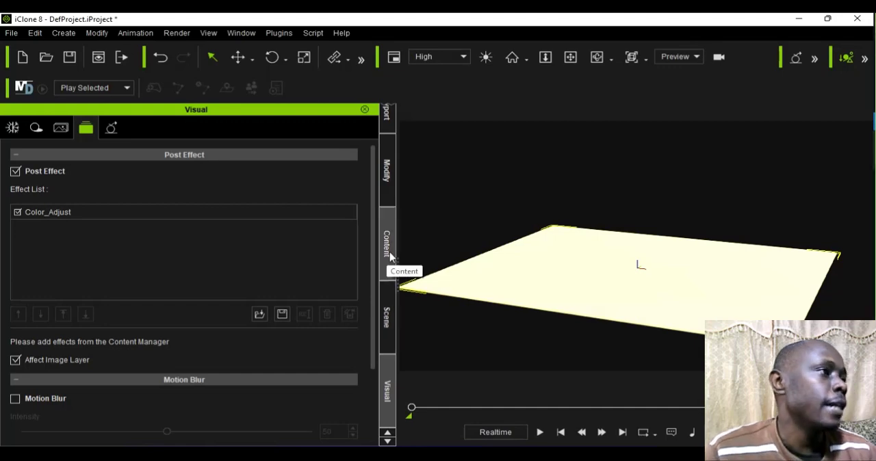
click(389, 177)
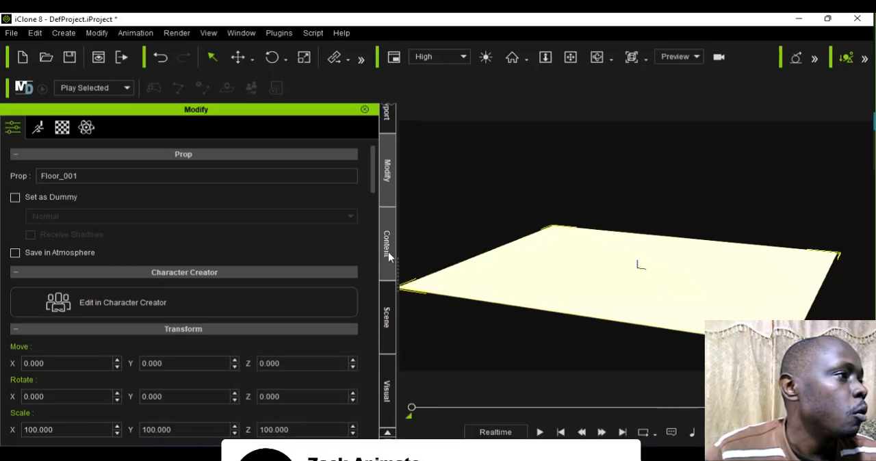
Step: Browse the template content categories and examine the Base characters available for actors
click(387, 248)
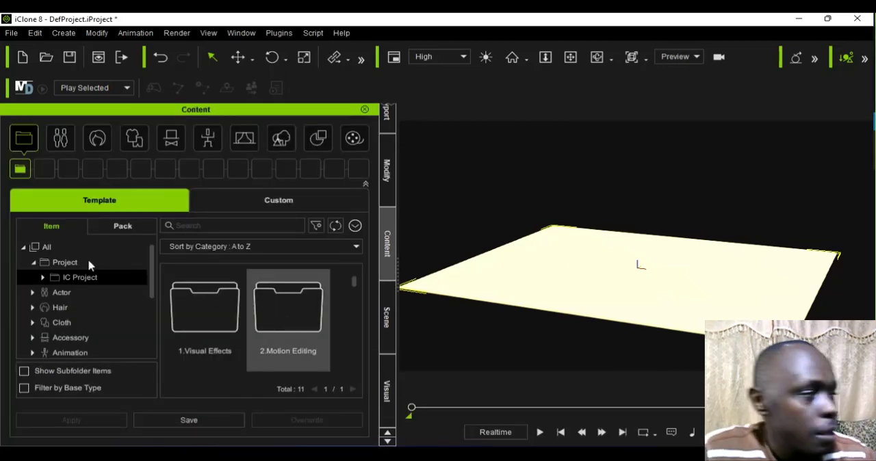
click(44, 248)
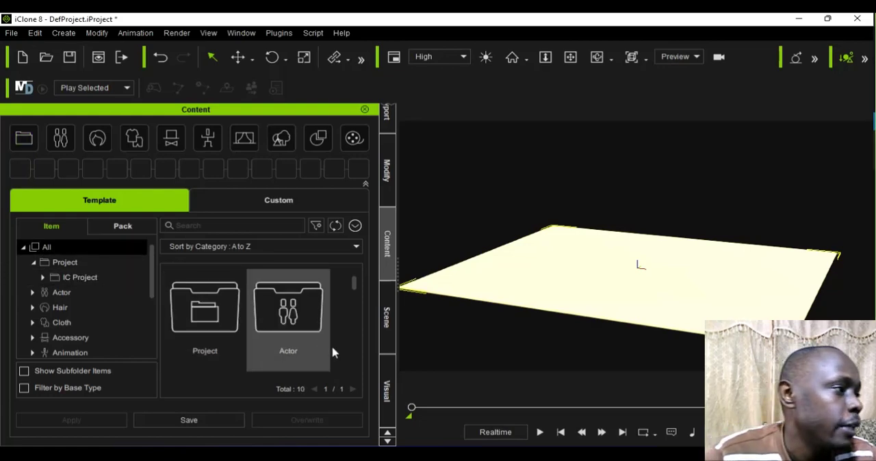
scroll(275, 342, down, 2)
scroll(273, 344, down, 4)
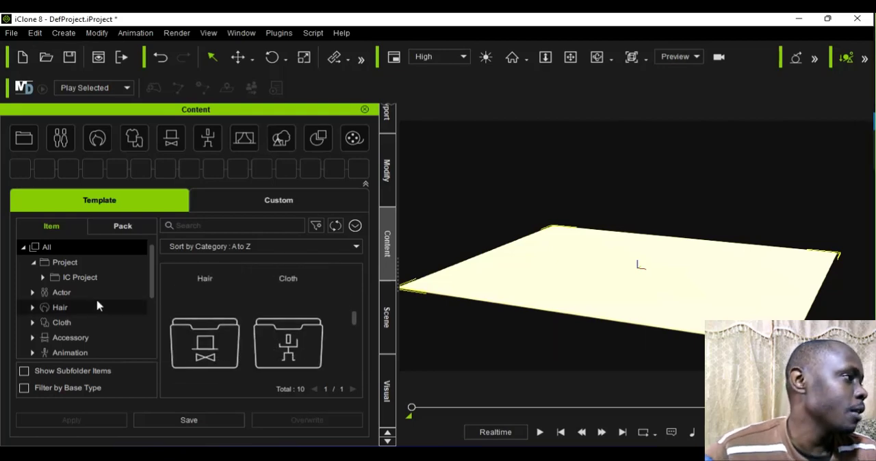
click(56, 294)
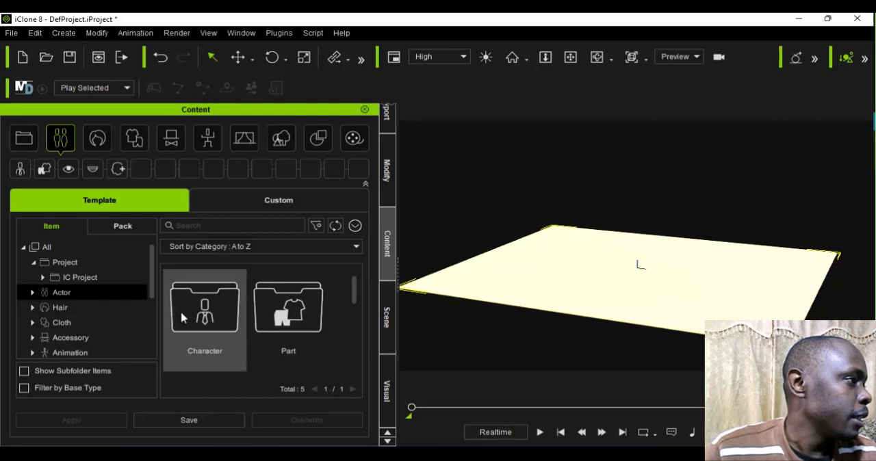
double_click(182, 318)
double_click(272, 333)
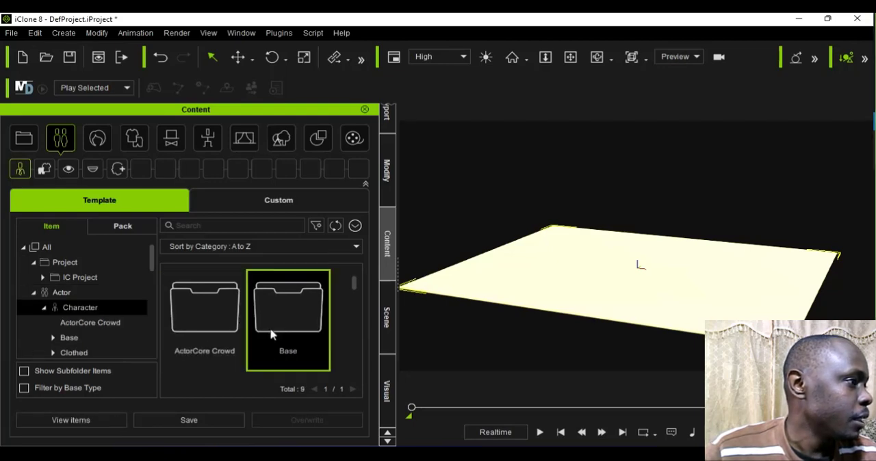
scroll(262, 346, down, 2)
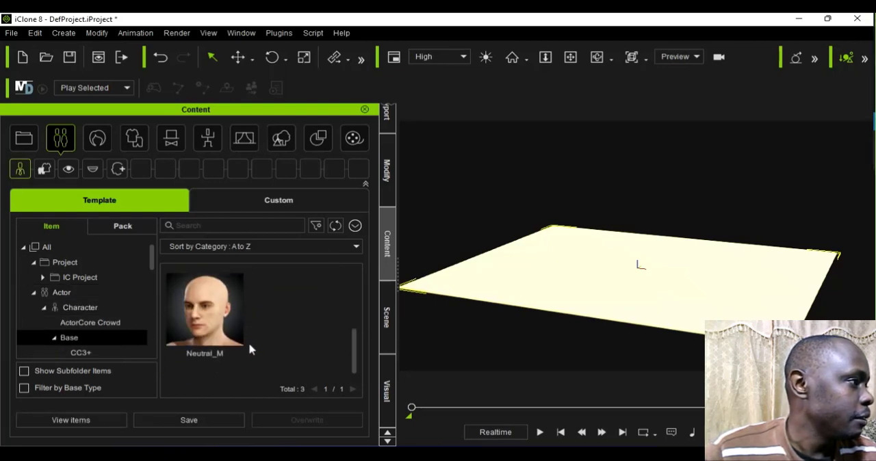
Step: Load the Kevin ActorBUILD character from the ActorCore Crowd templates onto the floor
click(87, 328)
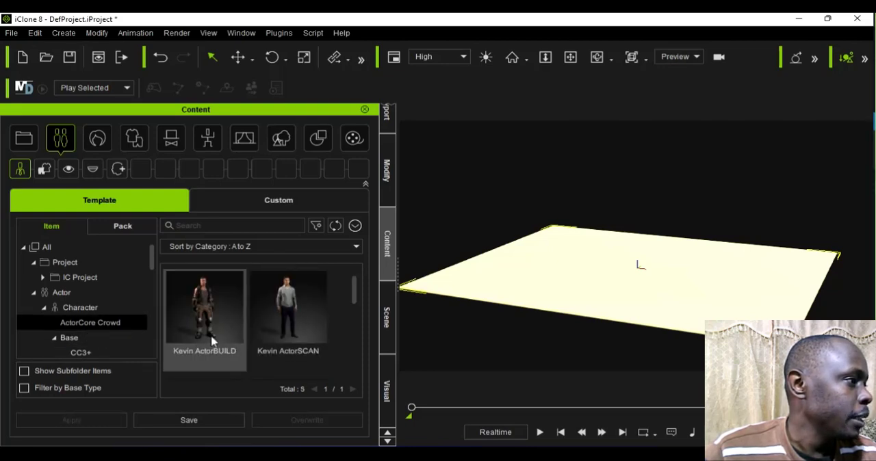
scroll(284, 336, down, 2)
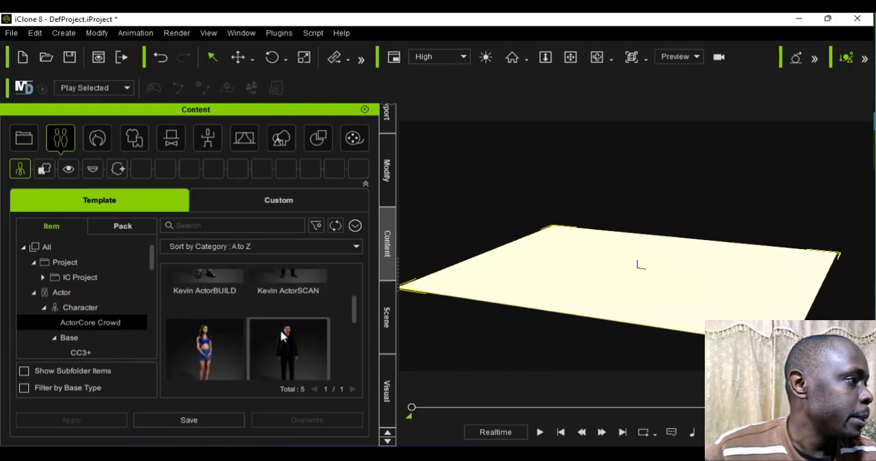
scroll(280, 339, down, 3)
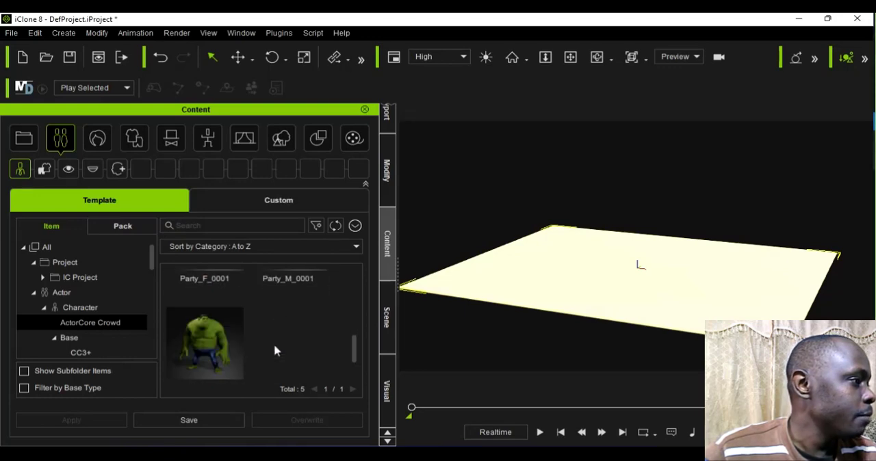
scroll(275, 351, up, 4)
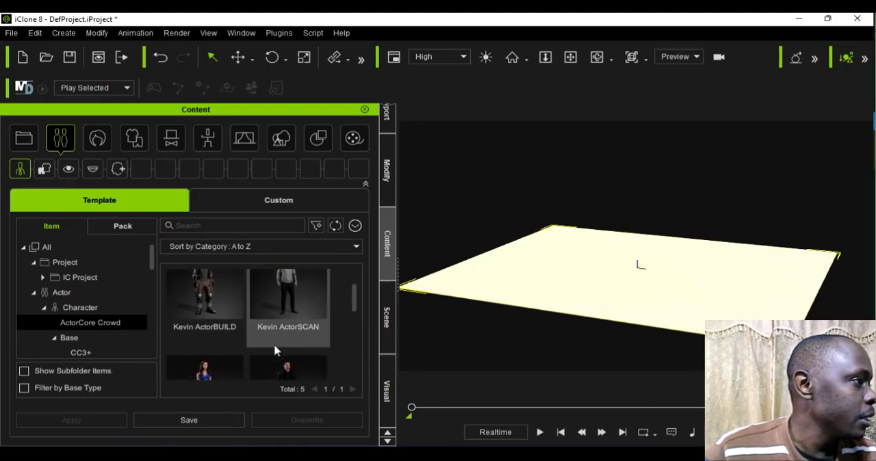
scroll(275, 351, up, 1)
double_click(188, 344)
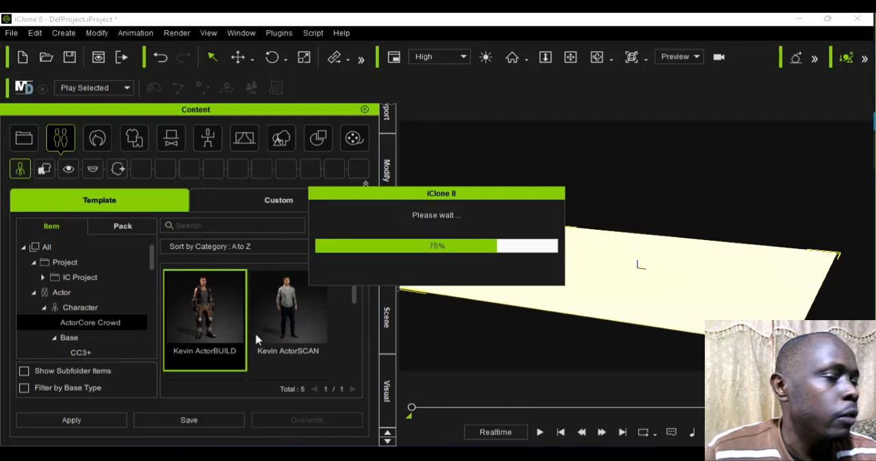
Step: Examine the character standing on the floor from a lower viewpoint, both close up and farther away
scroll(676, 258, up, 8)
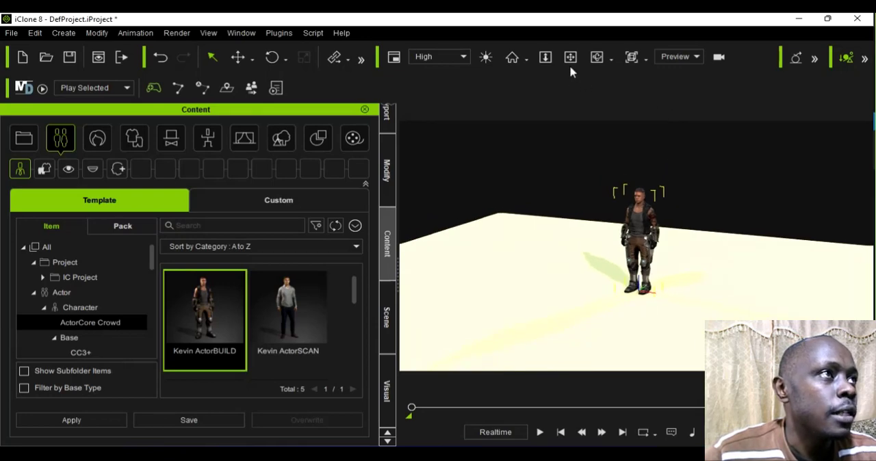
click(597, 57)
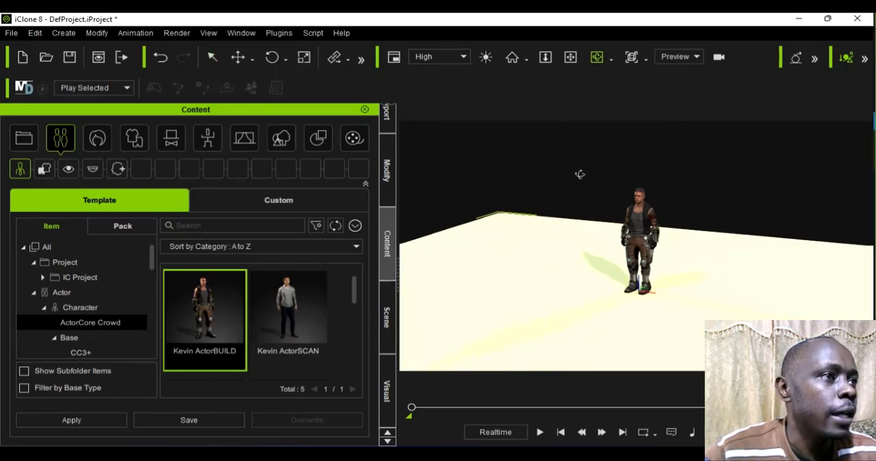
drag(576, 287, 588, 207)
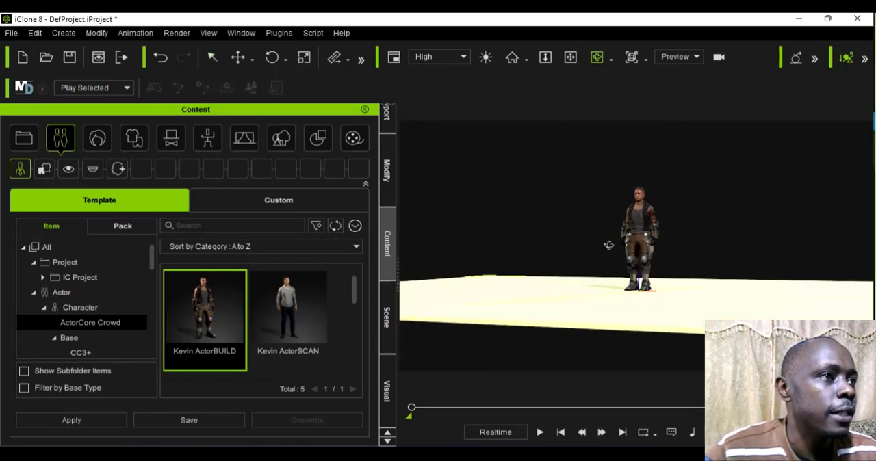
scroll(638, 236, up, 5)
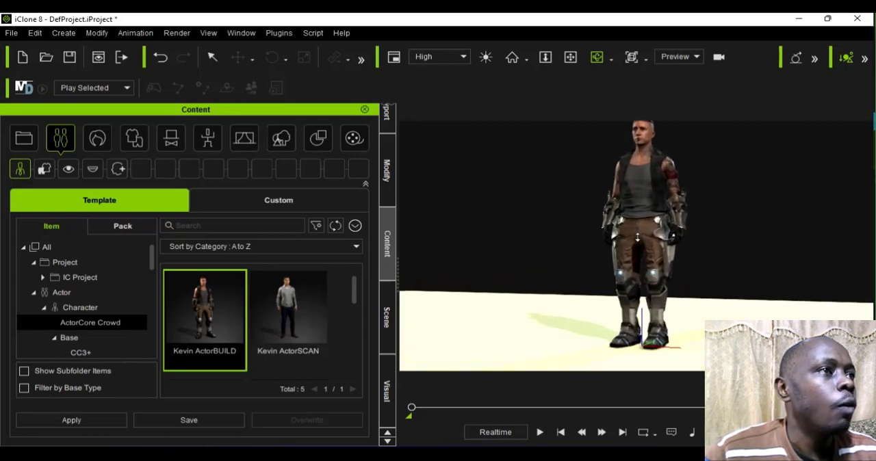
scroll(637, 236, down, 3)
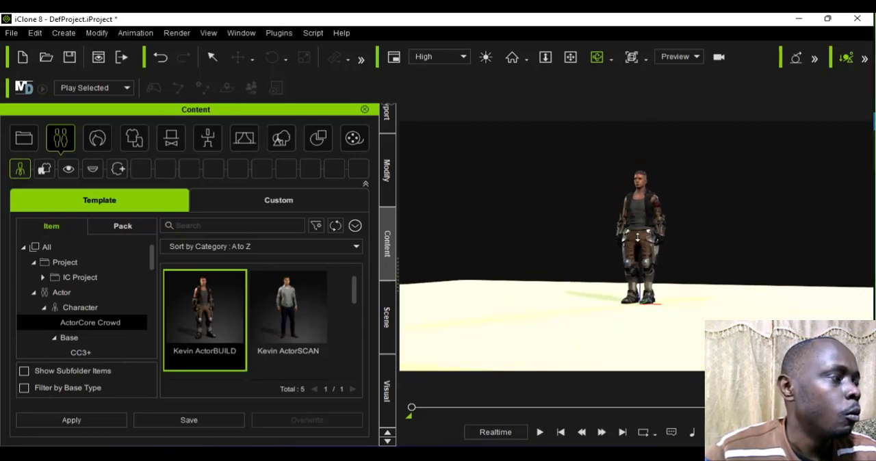
scroll(440, 274, up, 2)
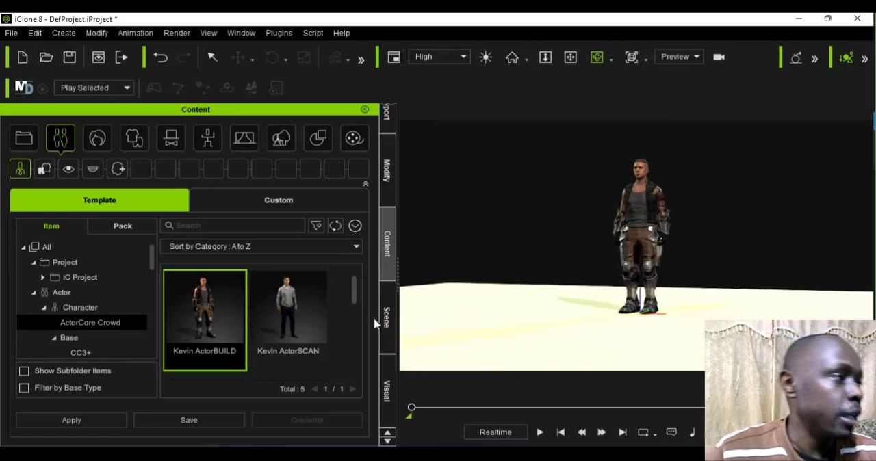
scroll(533, 253, down, 2)
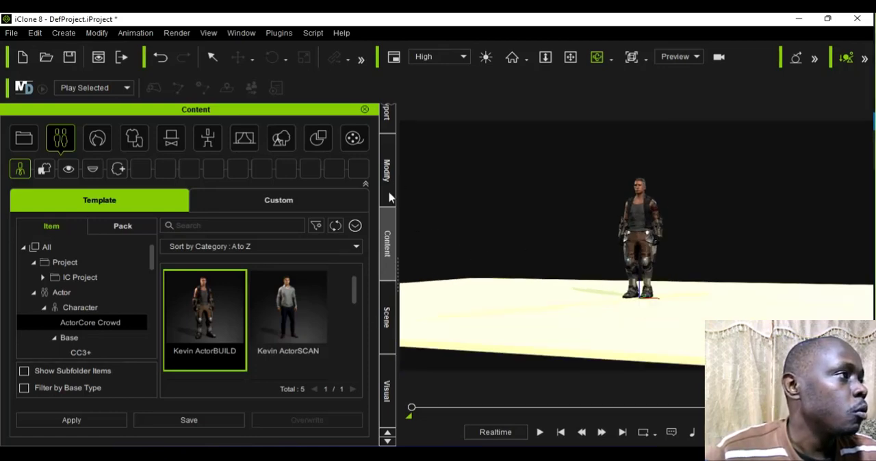
Step: Open the Wall and Floor category under 3D Blocks in the Props templates
scroll(55, 306, down, 4)
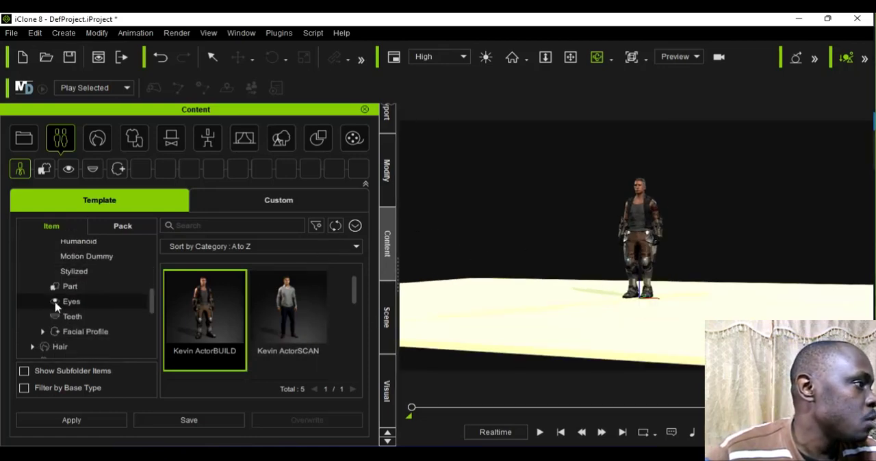
scroll(54, 306, down, 5)
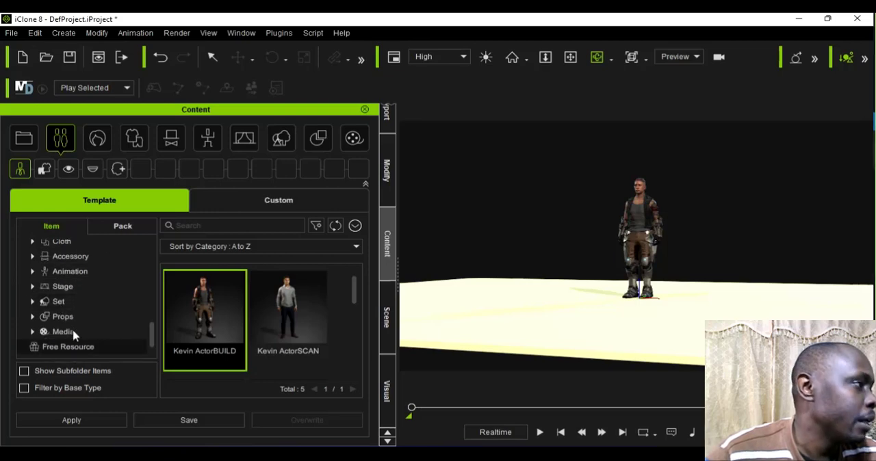
scroll(69, 334, down, 1)
click(34, 305)
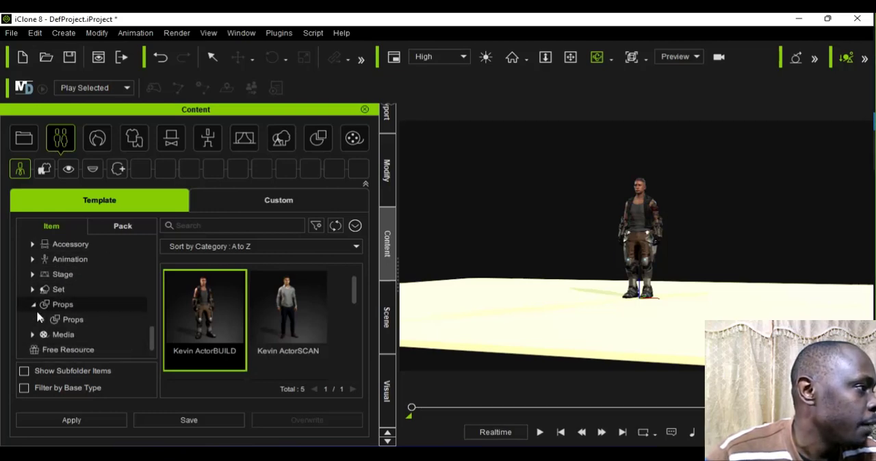
scroll(42, 315, down, 2)
click(44, 292)
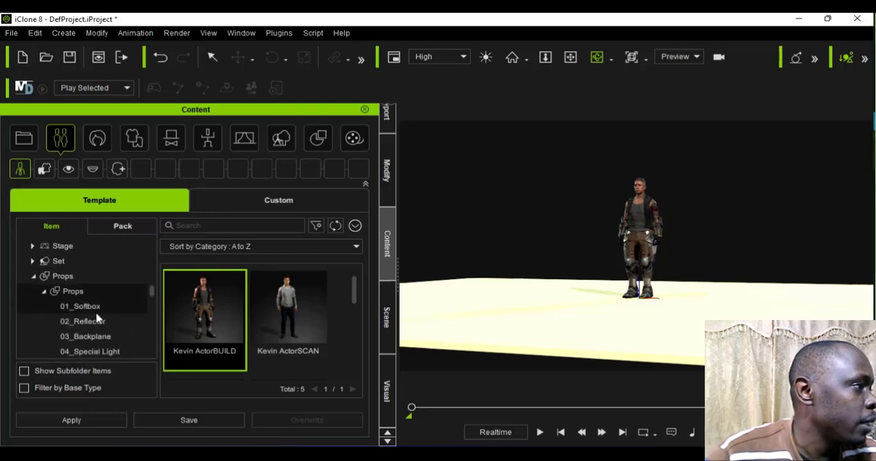
scroll(98, 317, down, 8)
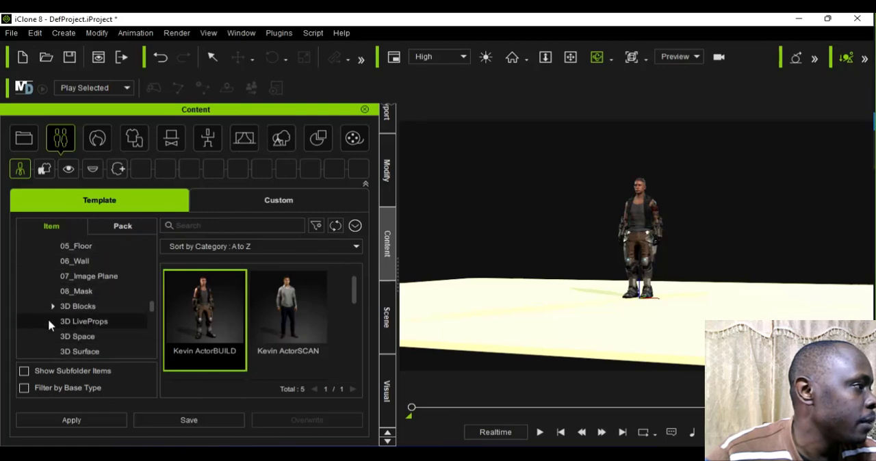
scroll(51, 318, down, 2)
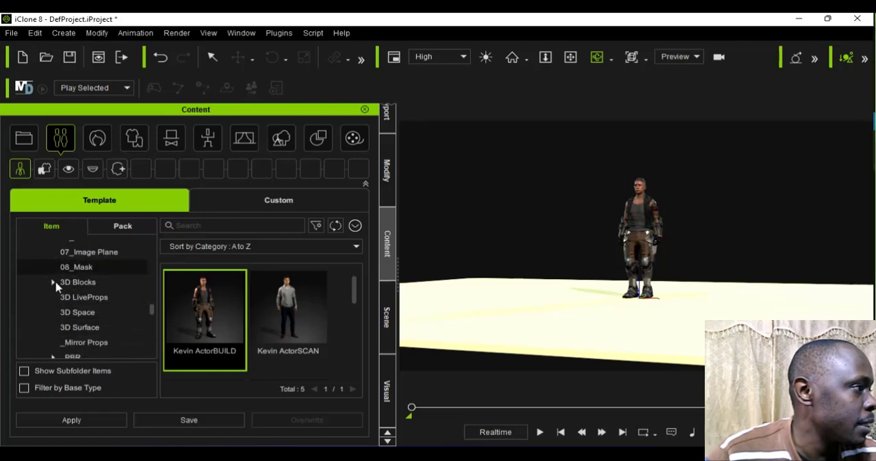
click(54, 283)
scroll(59, 298, down, 5)
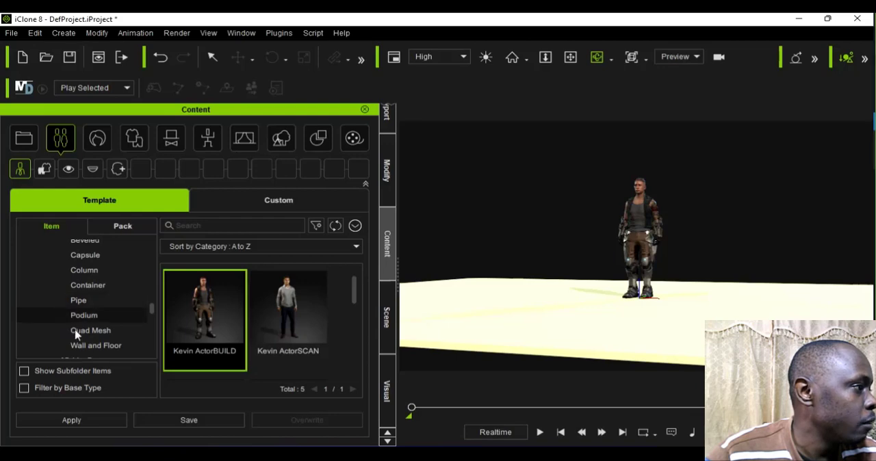
scroll(76, 334, down, 1)
click(86, 336)
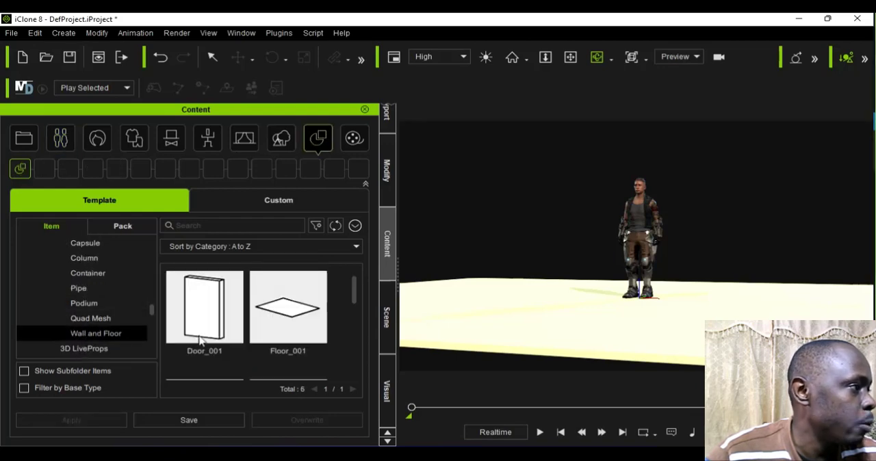
Step: Add the Wall_001 prop from the Wall and Floor templates to the scene
scroll(205, 337, down, 1)
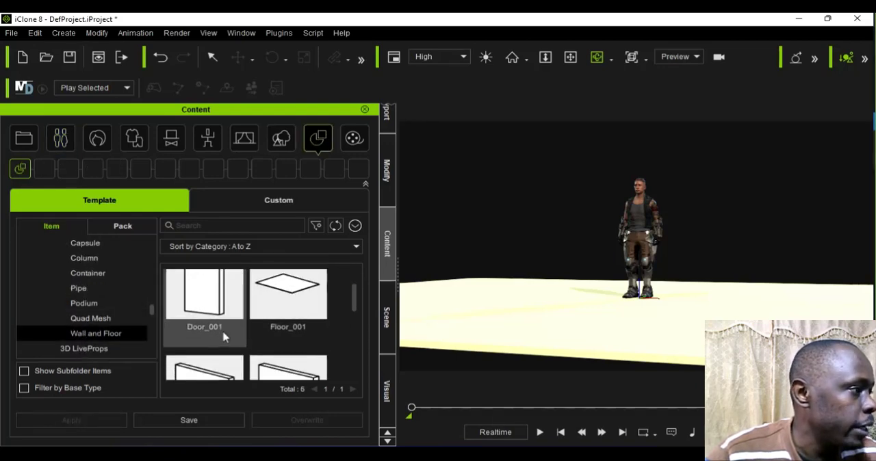
scroll(223, 335, down, 3)
click(195, 348)
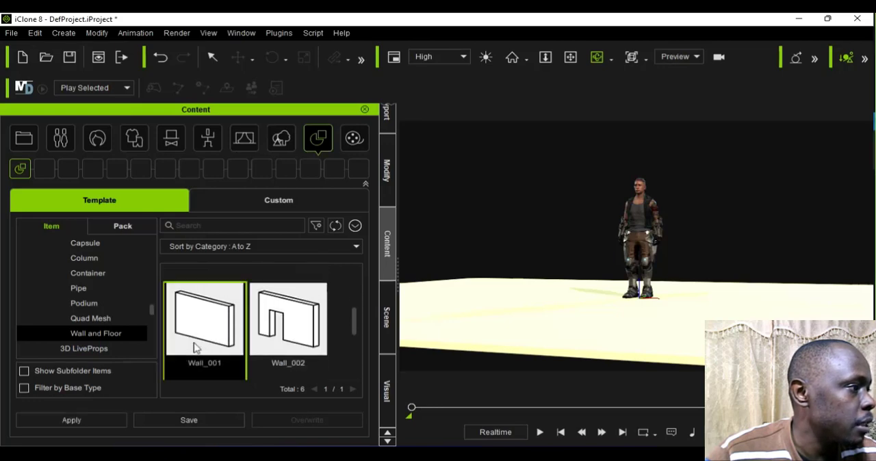
double_click(195, 348)
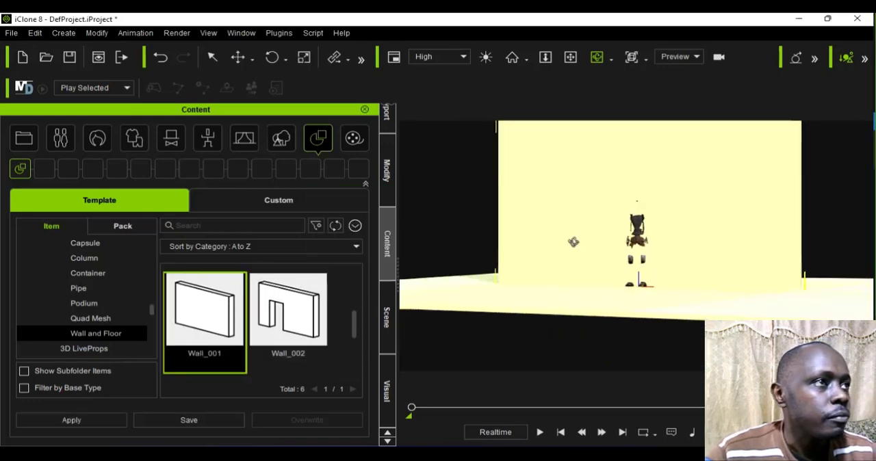
Step: Move the plain wall along its Y axis away from the character to the floor's edge, at about Y 482.6
scroll(574, 242, down, 1)
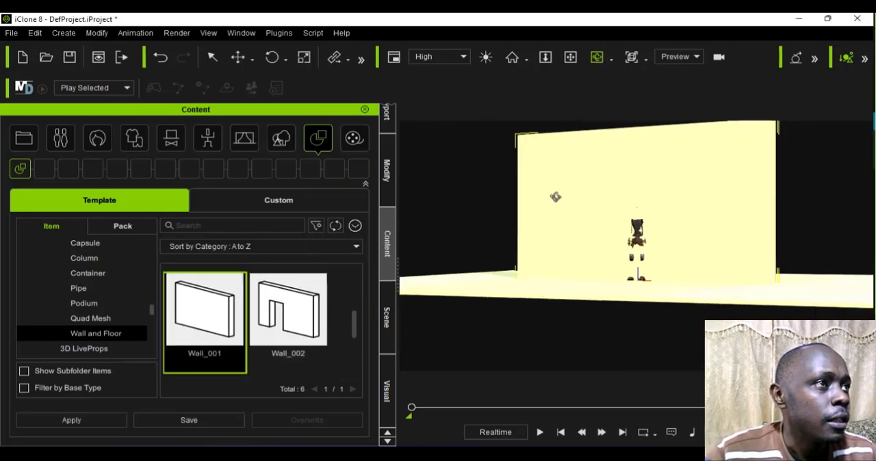
right_drag(556, 197, 513, 246)
click(239, 57)
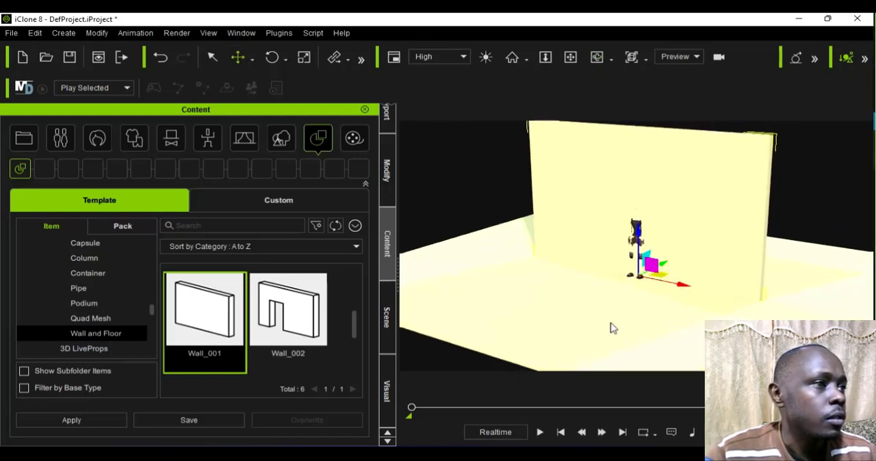
click(597, 57)
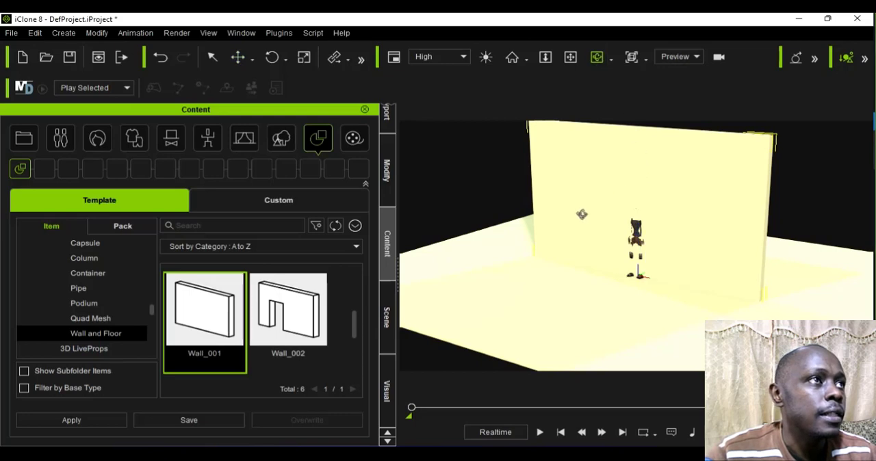
drag(581, 215, 395, 149)
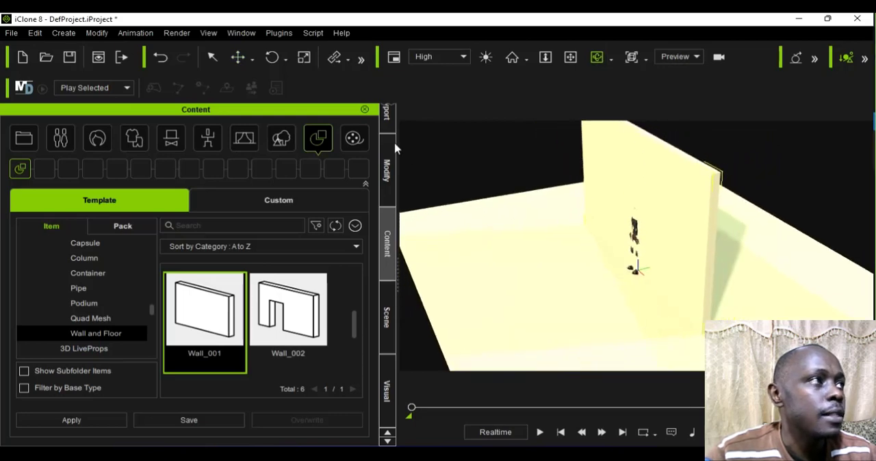
click(252, 60)
click(277, 91)
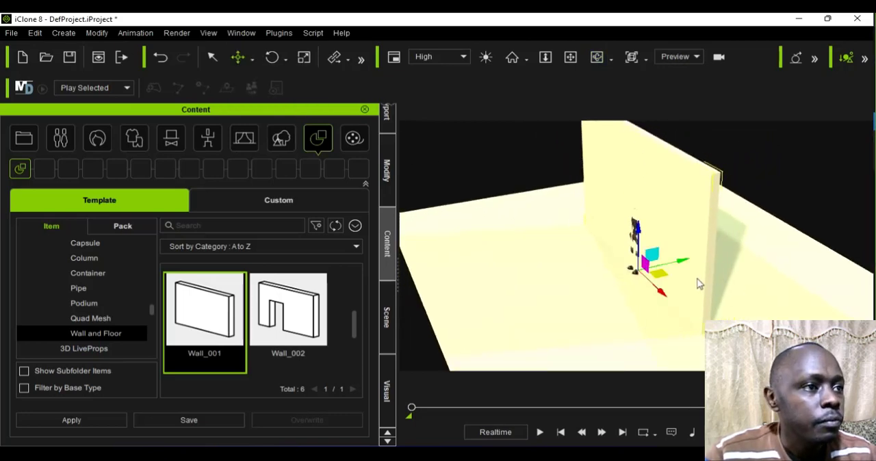
drag(680, 263, 837, 250)
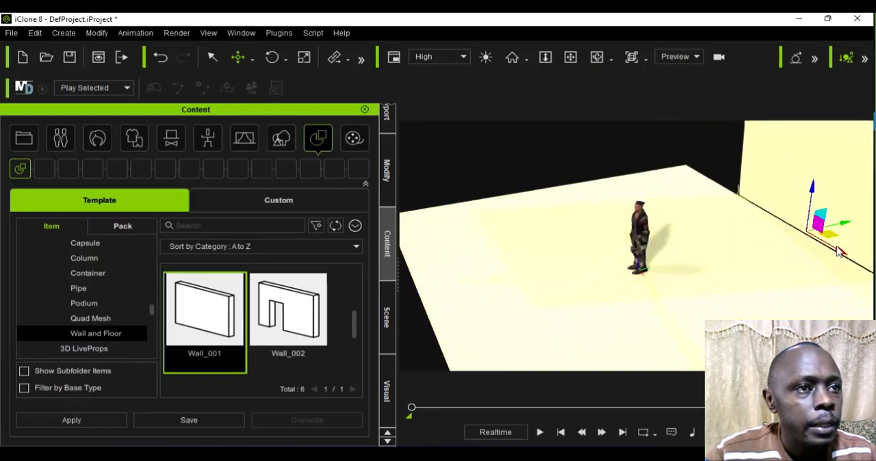
Step: Add the Wall_002 prop with the doorway and set its Z rotation to 90
double_click(280, 327)
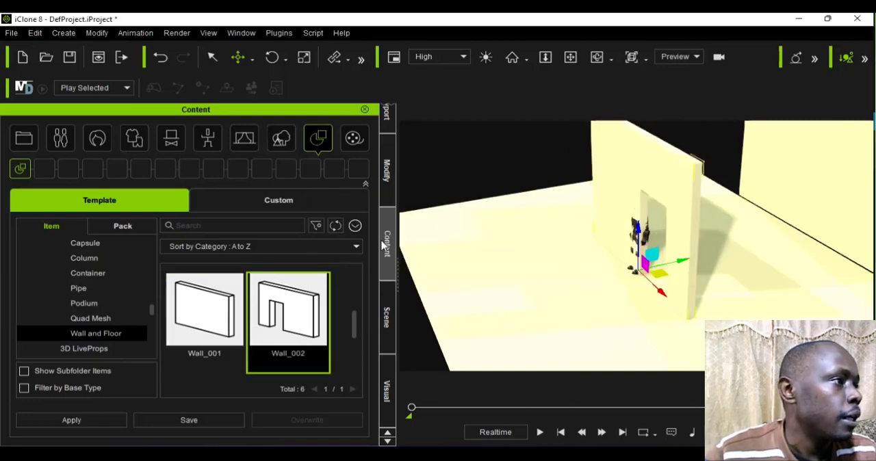
click(388, 182)
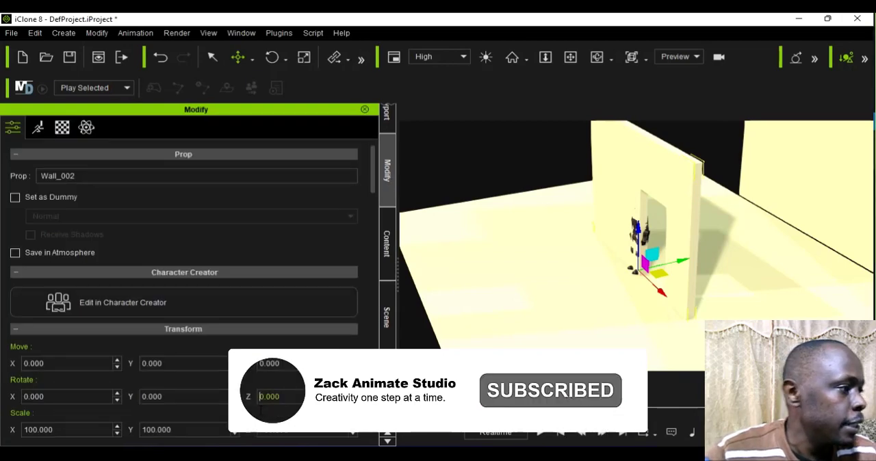
text(9)
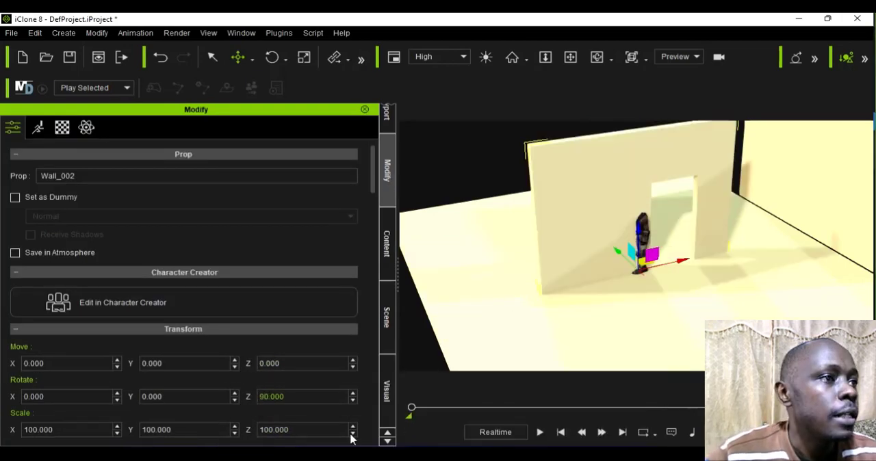
Step: Move the doorway wall to the adjacent floor edge near the back corner, at about X -581, Y 235
drag(618, 252, 454, 180)
drag(462, 190, 525, 196)
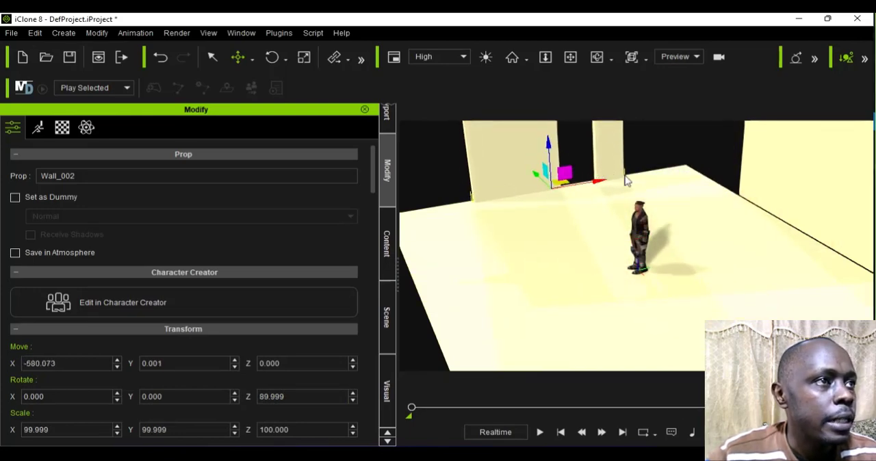
drag(597, 181, 664, 169)
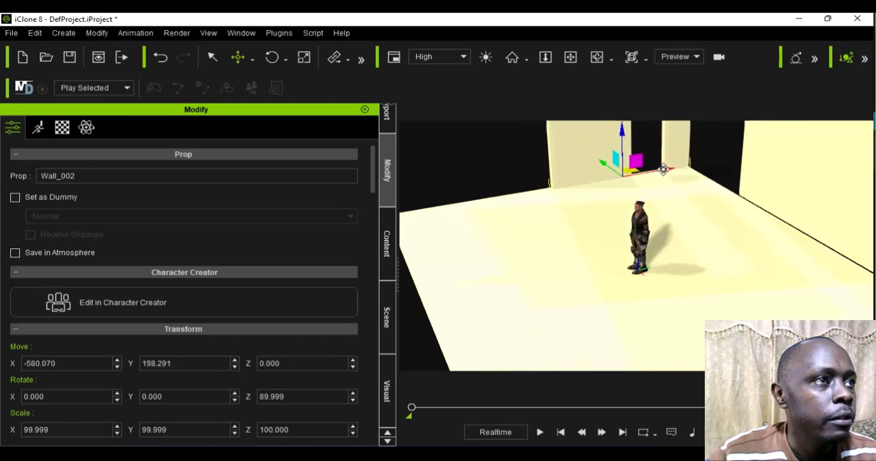
Step: Move the plain wall along the floor edge to meet the doorway wall, at about X -280, Y 477
click(815, 231)
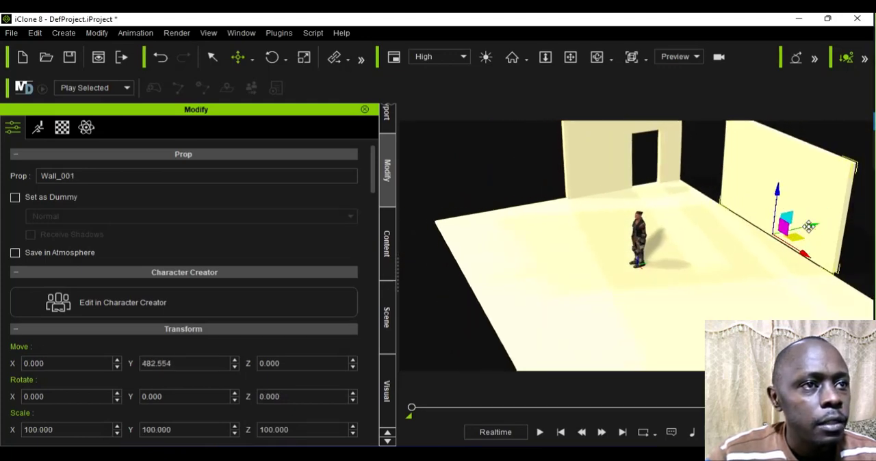
drag(809, 227, 812, 228)
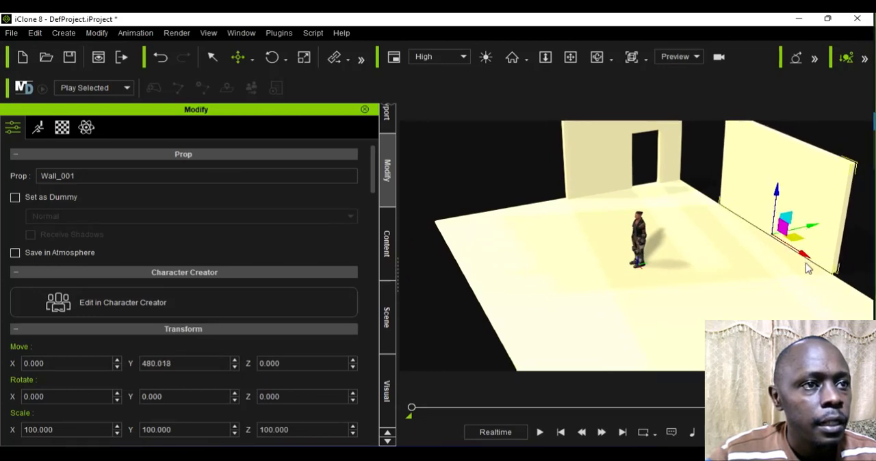
drag(806, 263, 702, 240)
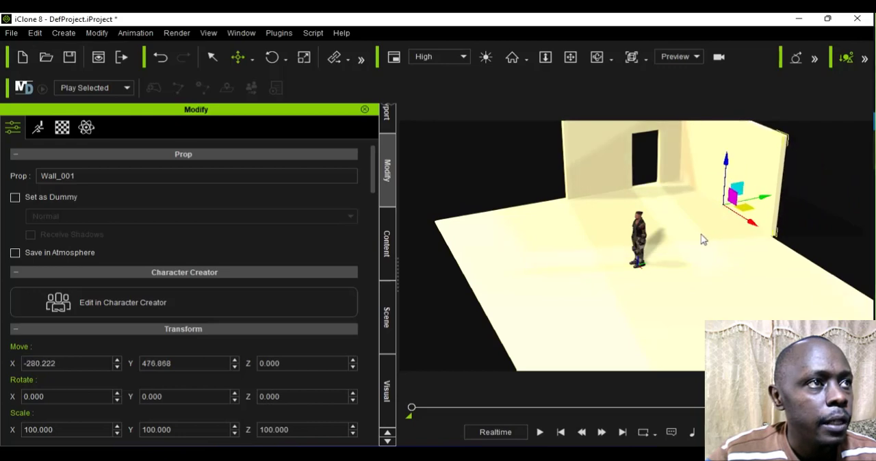
Step: Check the wall corner from above and shift the plain wall to about X -298 against the doorway wall
scroll(698, 234, down, 6)
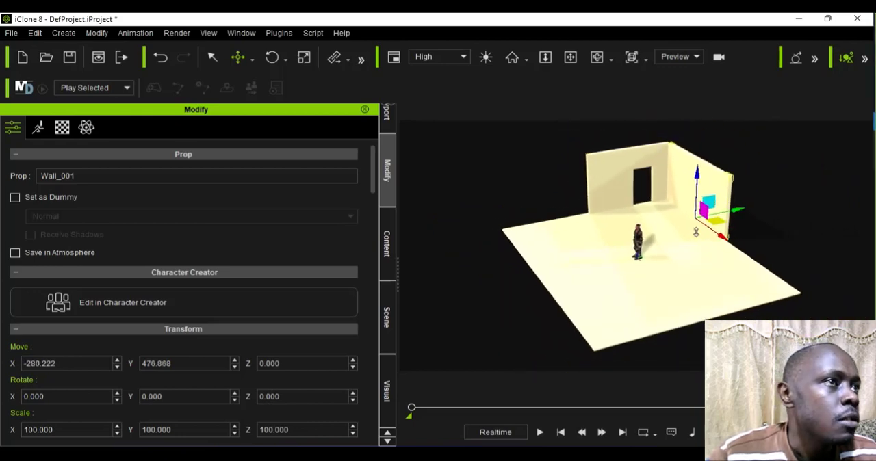
click(597, 56)
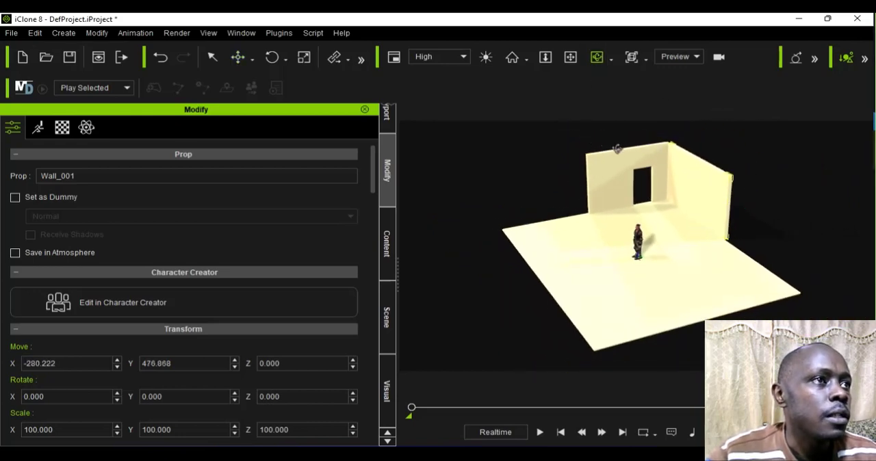
drag(636, 155, 651, 183)
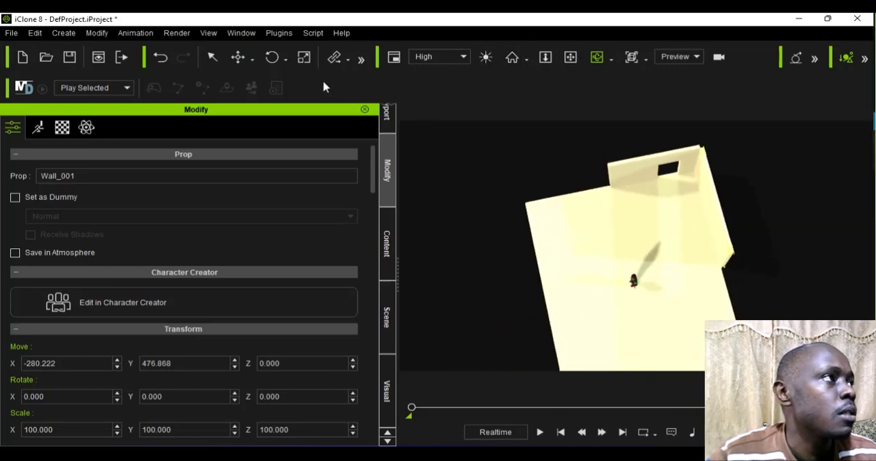
click(238, 57)
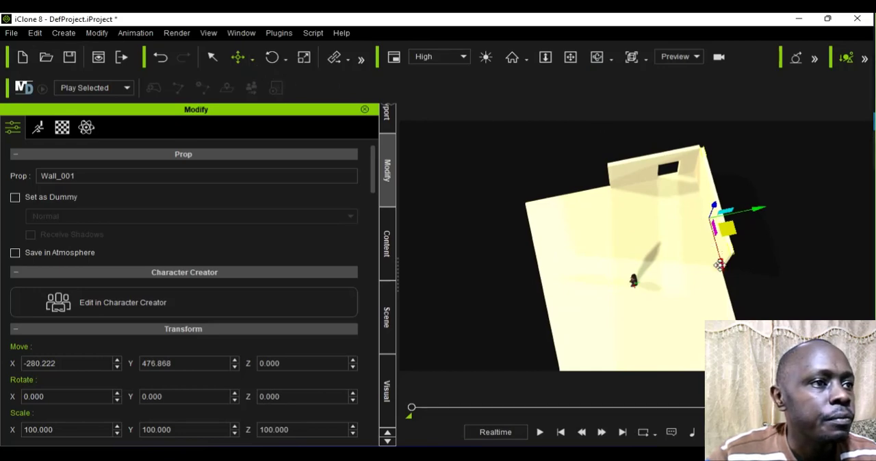
drag(720, 270, 716, 266)
scroll(581, 211, down, 2)
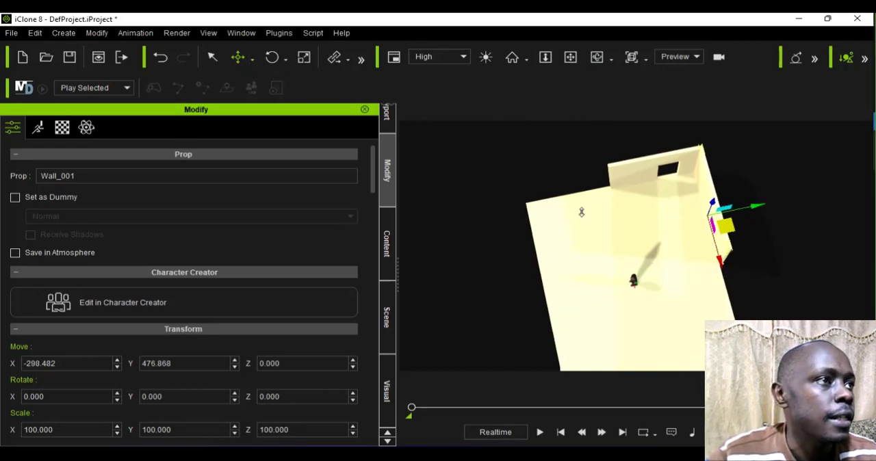
Step: Add another Wall_001 prop and move it along its Y axis to the floor edge opposite the first plain wall
click(388, 245)
click(388, 318)
click(387, 383)
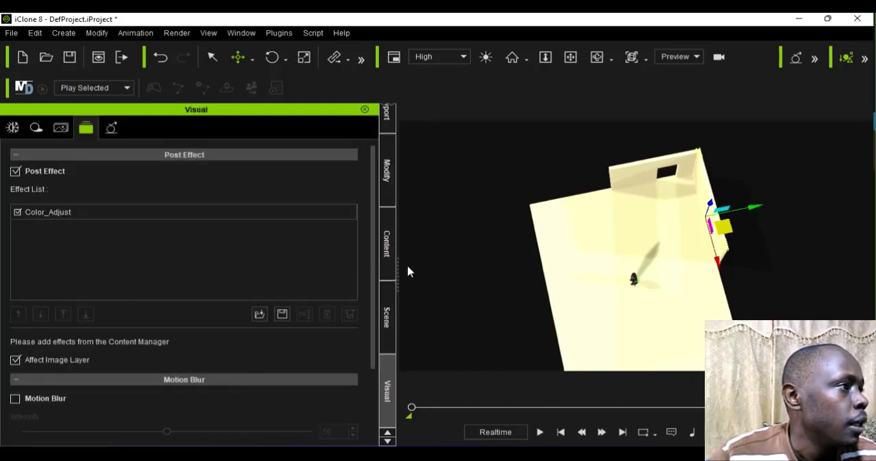
click(386, 264)
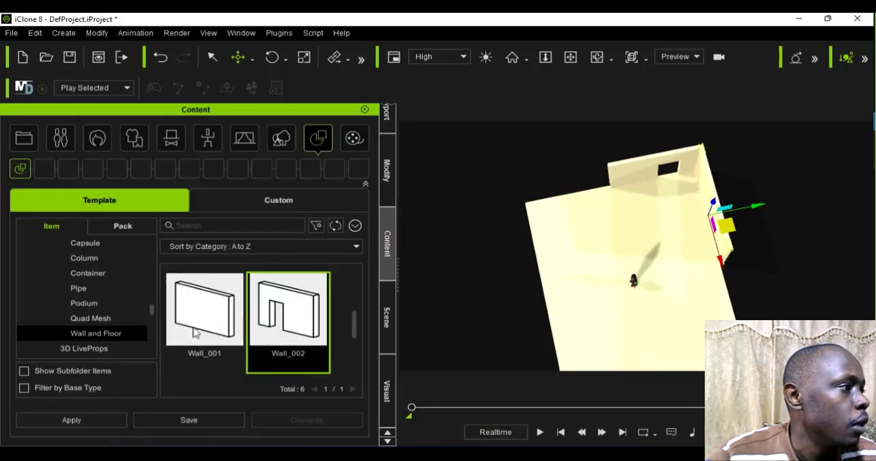
double_click(204, 310)
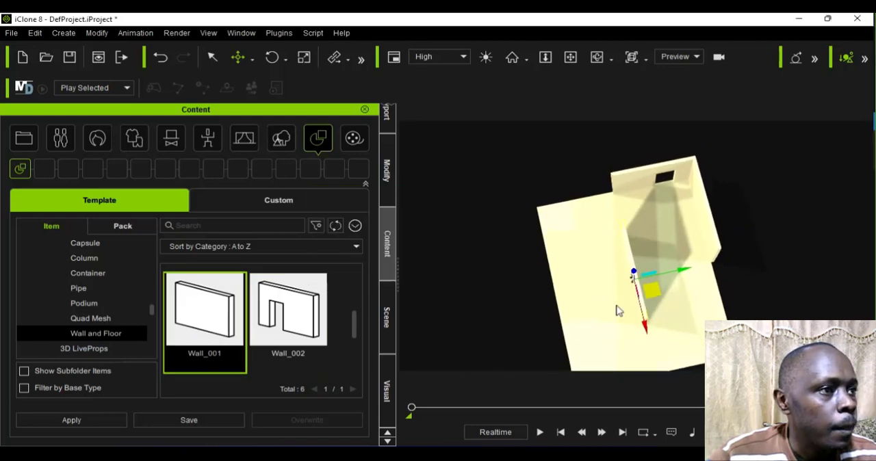
drag(686, 273, 689, 290)
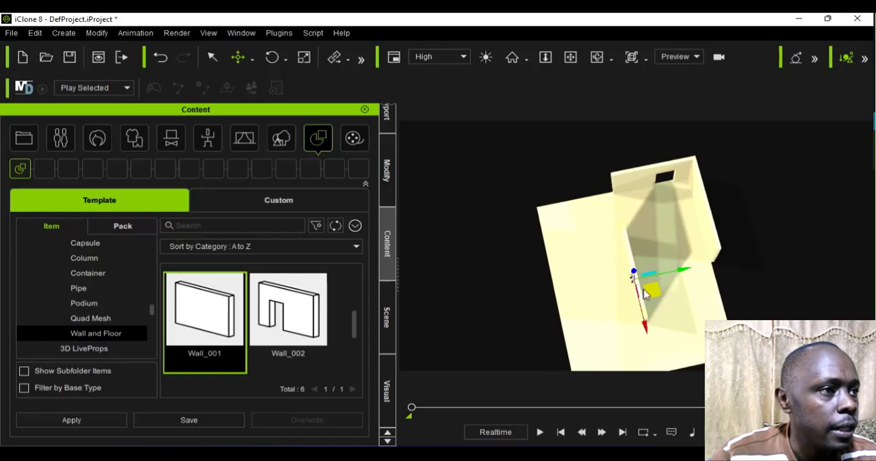
drag(669, 281, 601, 292)
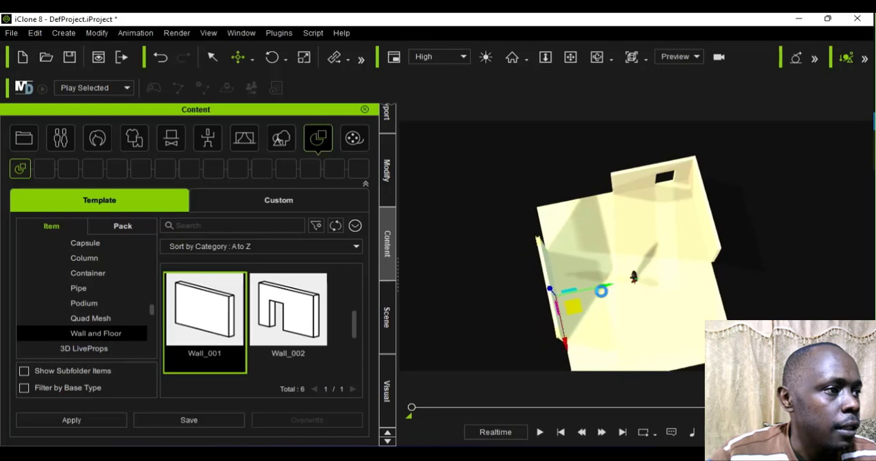
Step: Move the new plain wall along its X axis until its end reaches the floor corner
scroll(600, 293, down, 2)
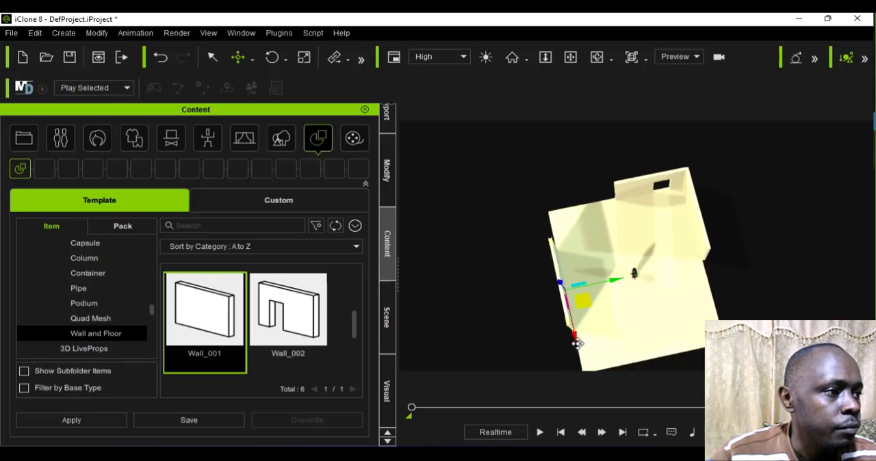
drag(578, 344, 579, 390)
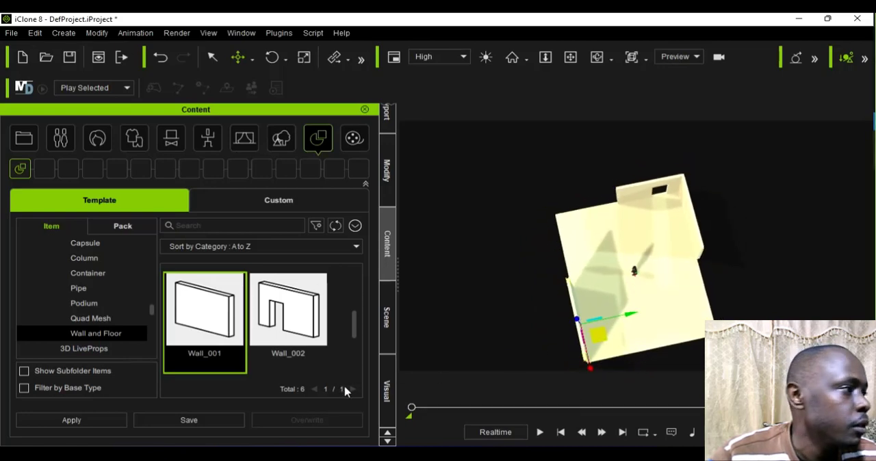
Step: Add a Wall_004 prop with two windows and set its Z rotation to 90
scroll(288, 348, down, 2)
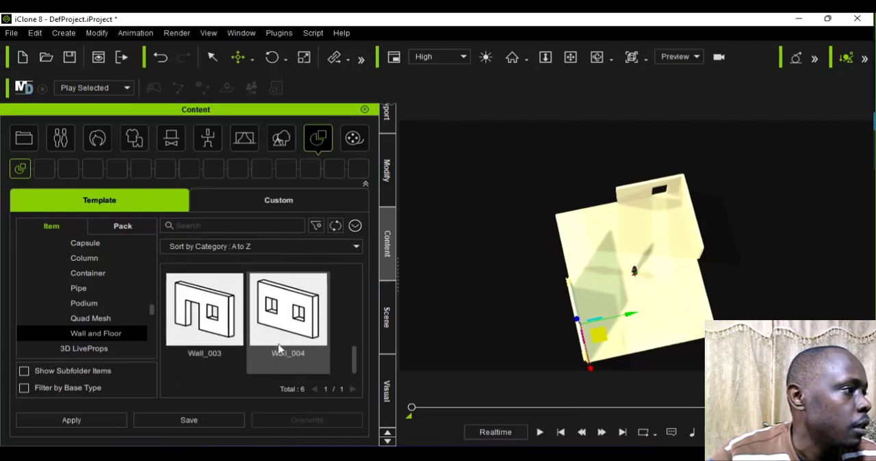
double_click(288, 333)
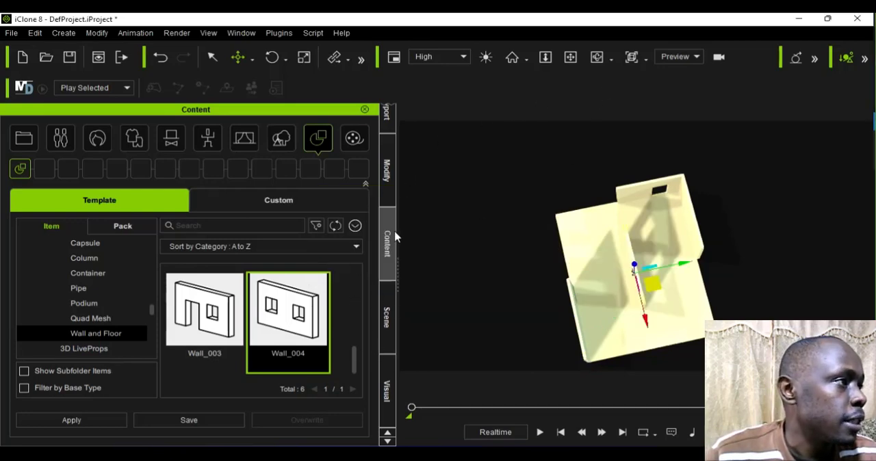
click(387, 171)
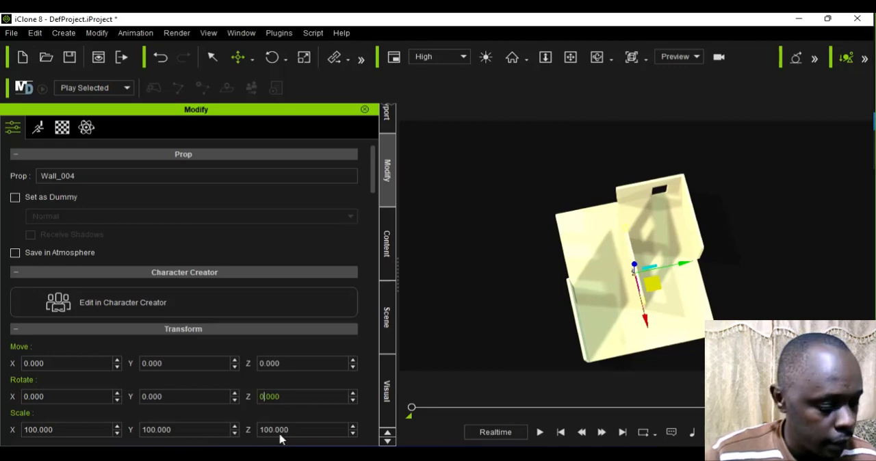
key(Return)
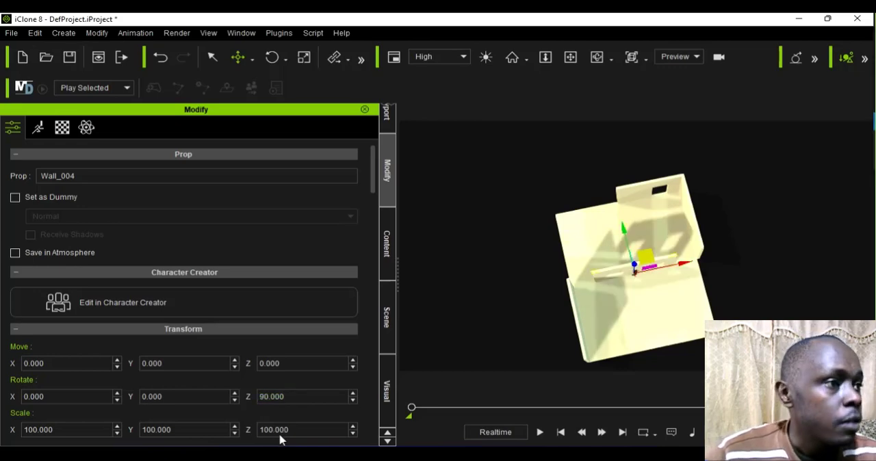
Step: Move the two-window wall to the floor edge opposite the doorway wall, meeting the plain wall's end at about X 581, Y -176
drag(622, 229, 634, 315)
click(688, 335)
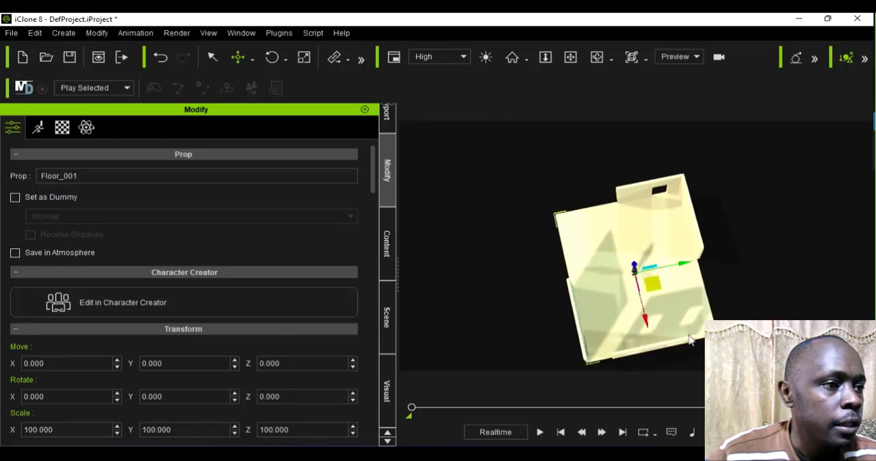
click(657, 354)
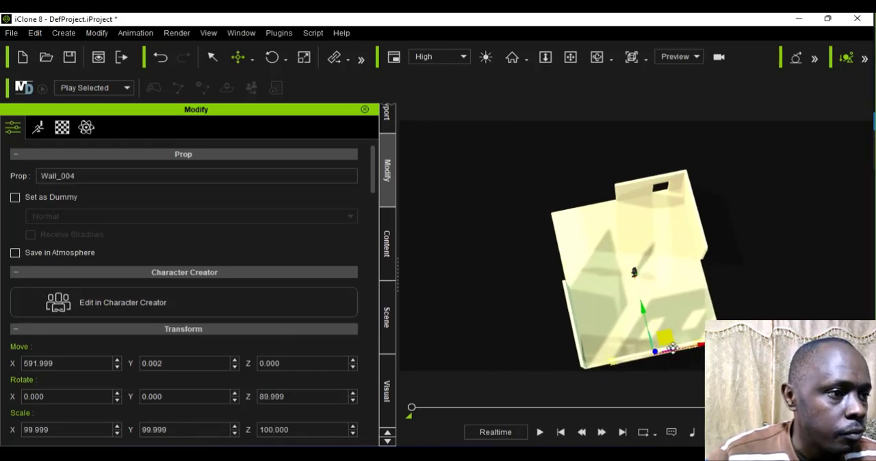
drag(665, 344, 630, 364)
scroll(630, 362, up, 3)
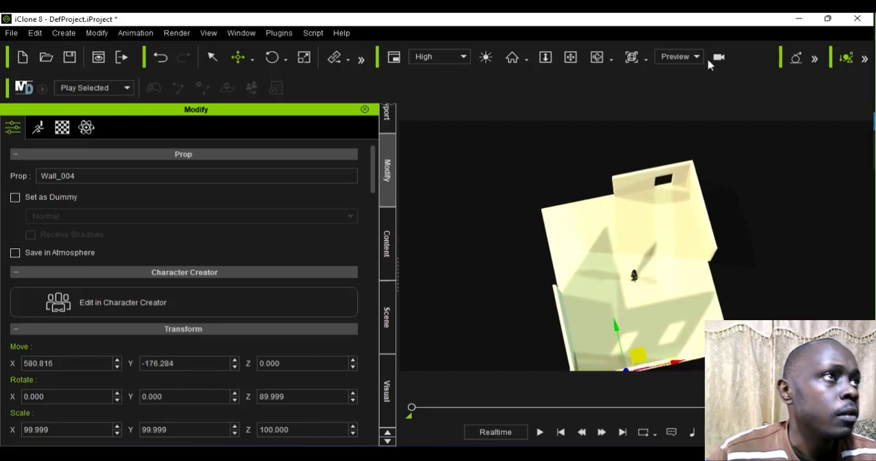
Step: Examine the wall corners and the open sides of the room from several angles around the character
click(594, 60)
drag(625, 256, 546, 133)
click(570, 57)
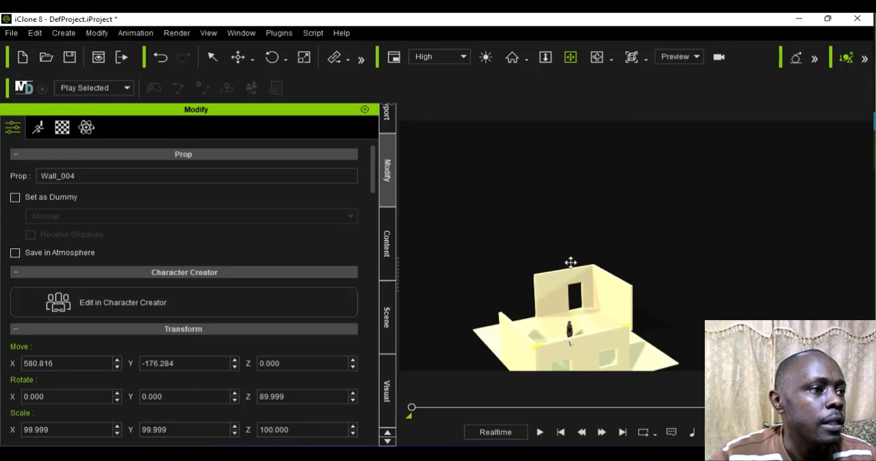
drag(571, 260, 573, 247)
scroll(587, 284, up, 5)
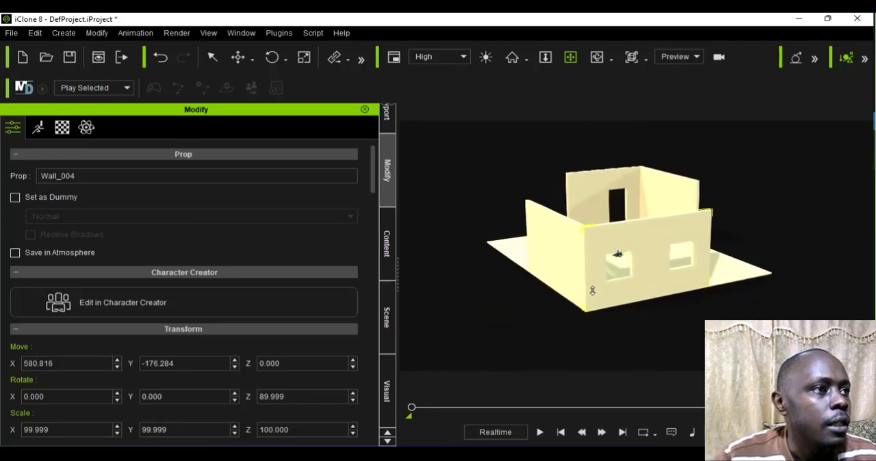
click(598, 57)
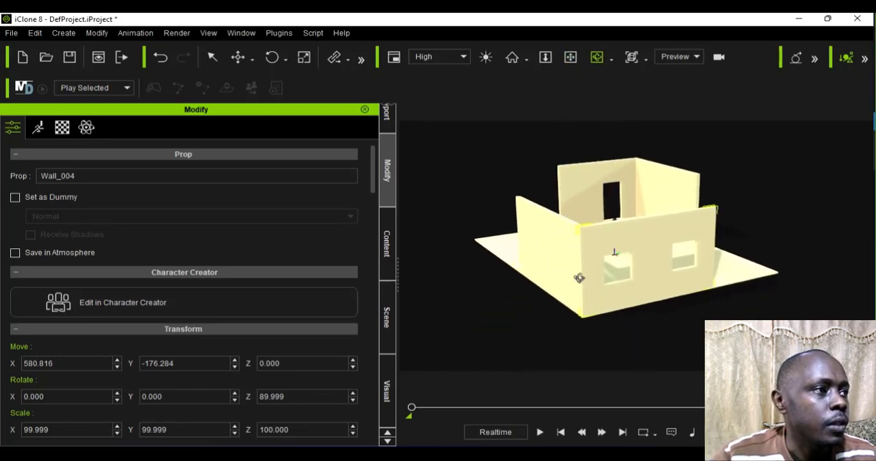
mouse_move(579, 278)
mouse_down()
mouse_move(587, 221)
mouse_move(562, 282)
mouse_move(618, 289)
mouse_up()
drag(524, 307, 628, 305)
drag(478, 277, 493, 264)
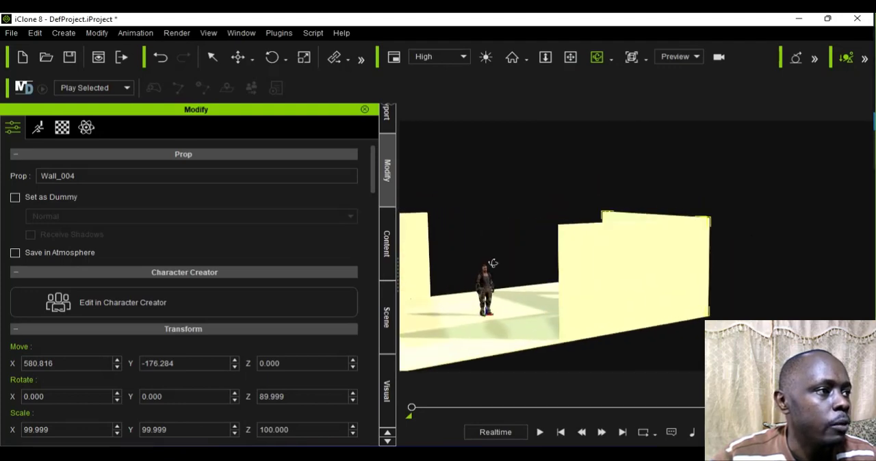
click(570, 56)
drag(514, 208, 624, 189)
scroll(623, 200, up, 3)
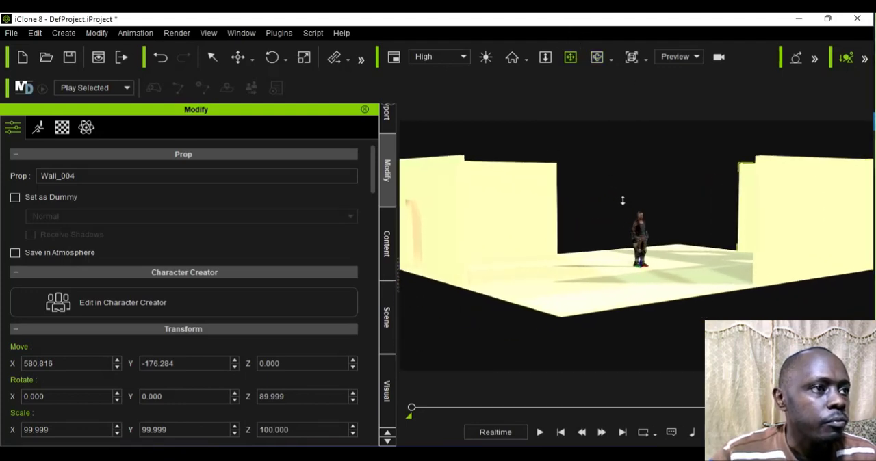
scroll(623, 200, down, 3)
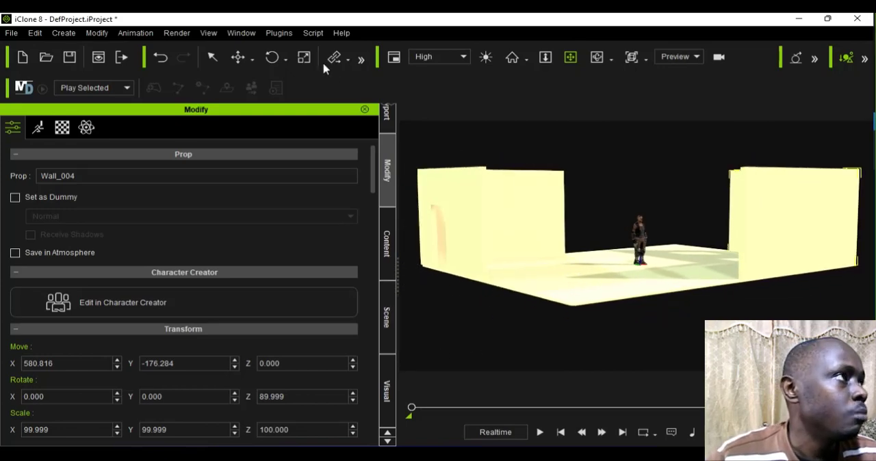
Step: Duplicate the Floor_001 prop upward along Z to about 351, placing the copy as a ceiling on the walls
click(213, 56)
click(237, 57)
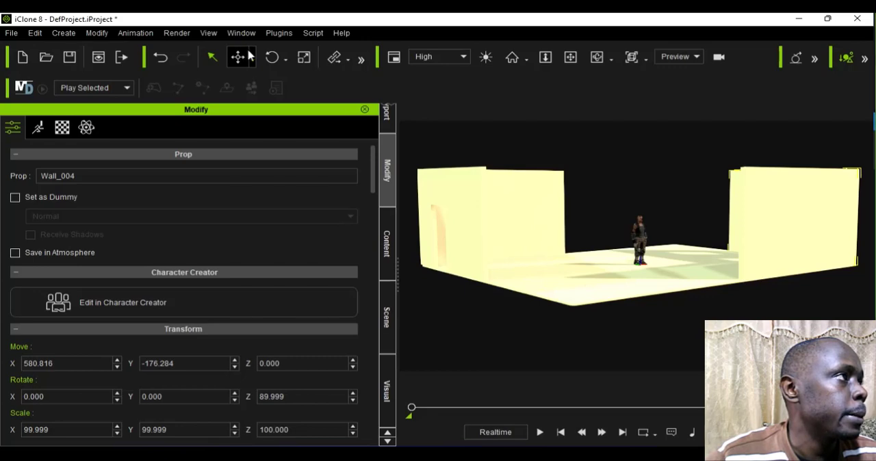
click(578, 312)
scroll(578, 308, up, 4)
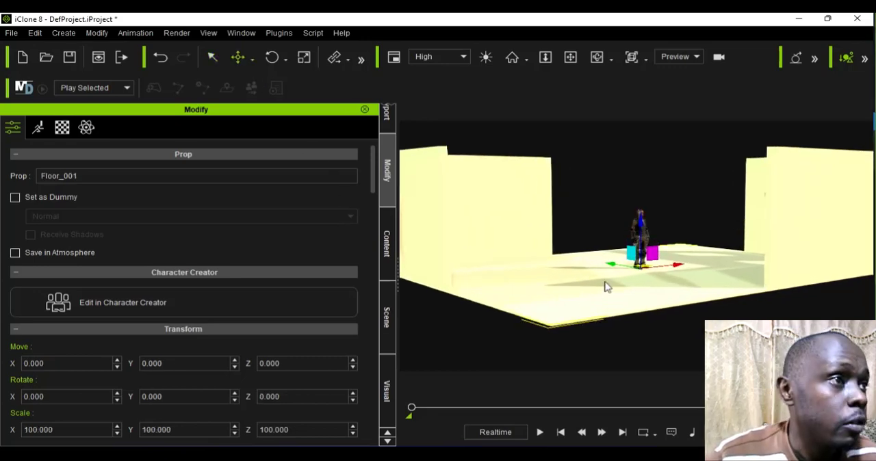
drag(647, 212, 669, 106)
Step: Inspect the roofed room from inside and from the doorway side, checking the ceiling against the walls
scroll(639, 182, up, 3)
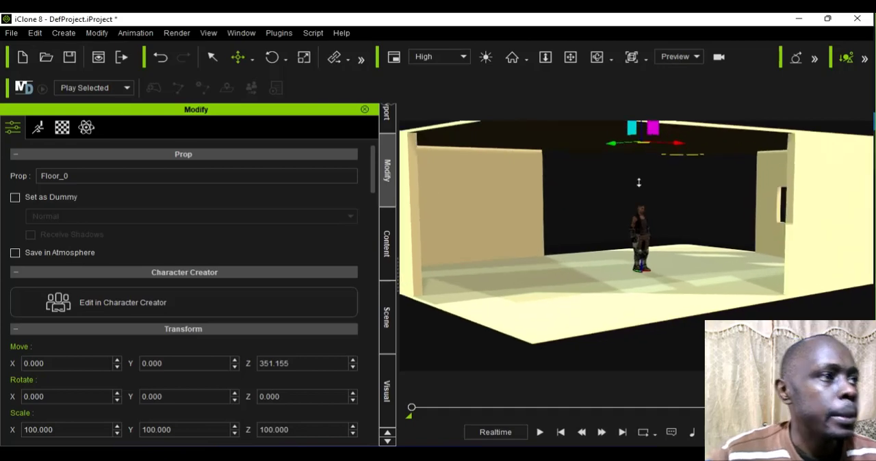
scroll(637, 185, up, 3)
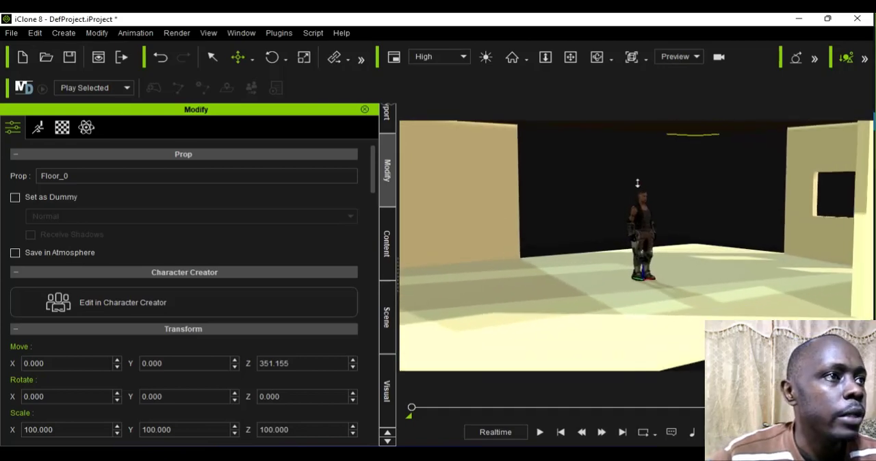
scroll(634, 186, down, 5)
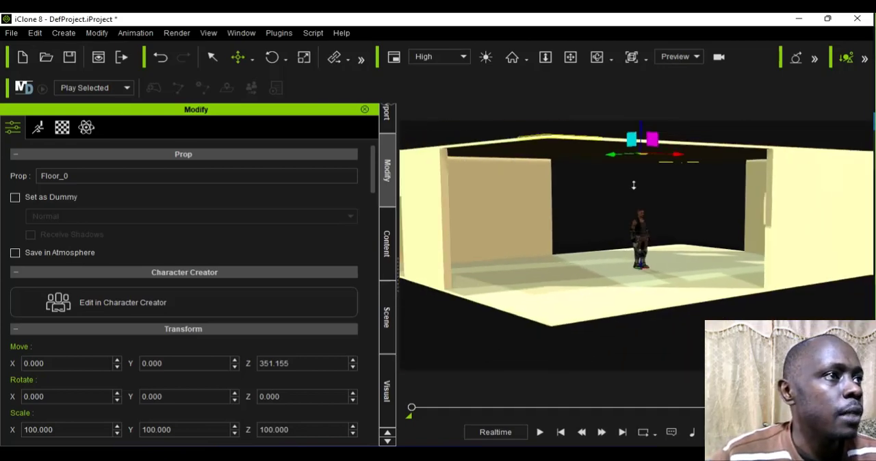
scroll(634, 184, down, 2)
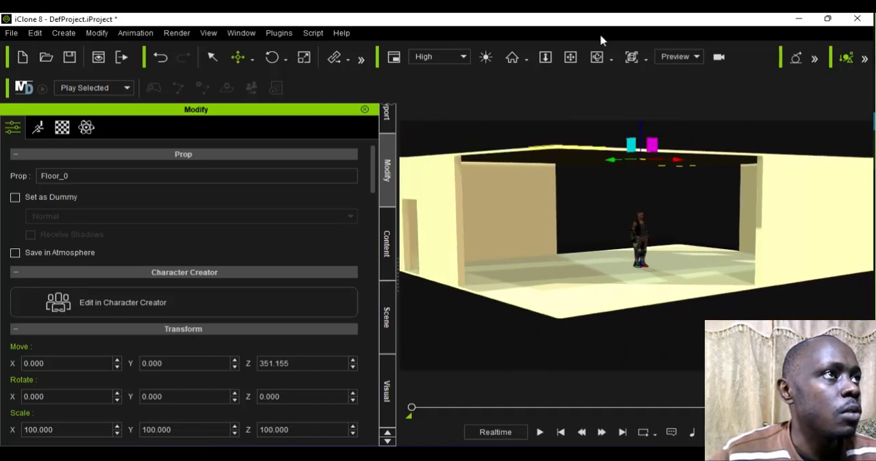
click(597, 57)
drag(539, 254, 523, 266)
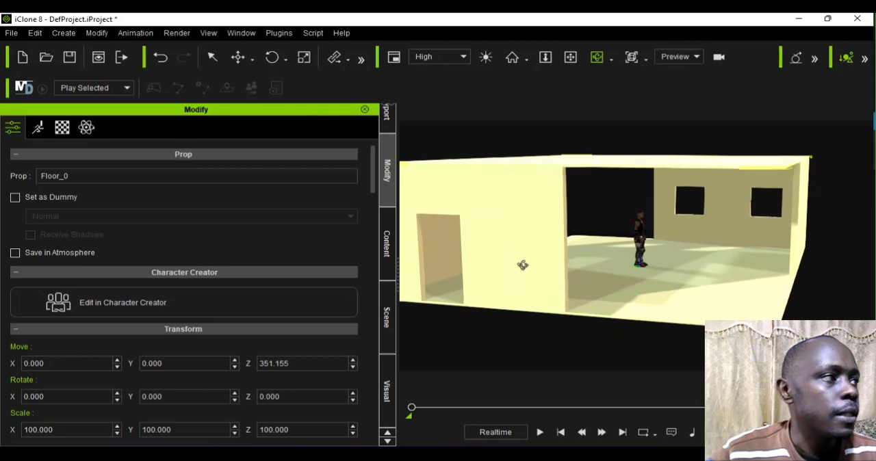
drag(493, 293, 437, 330)
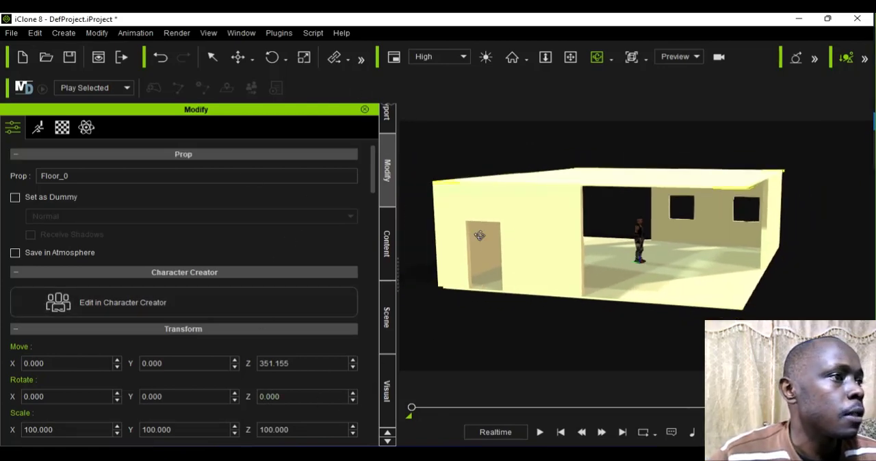
Step: Add another Wall_004 prop and move it along its X axis toward the floor edge with the doorway wall
click(387, 244)
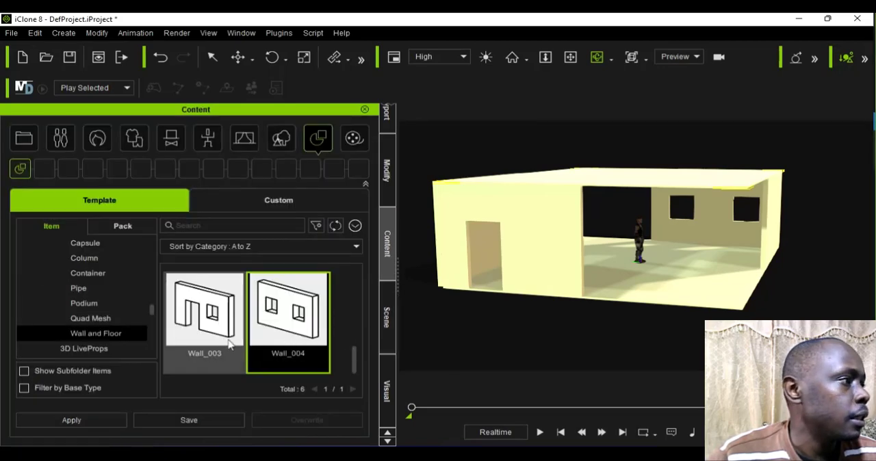
double_click(284, 335)
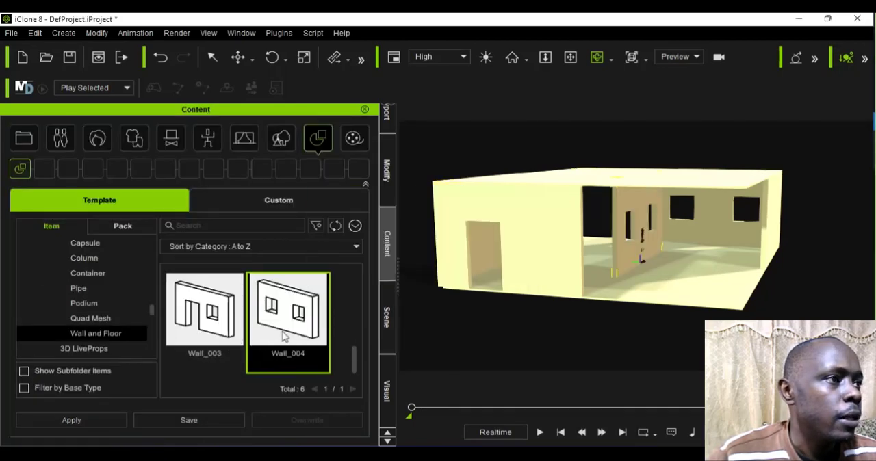
click(252, 57)
click(268, 58)
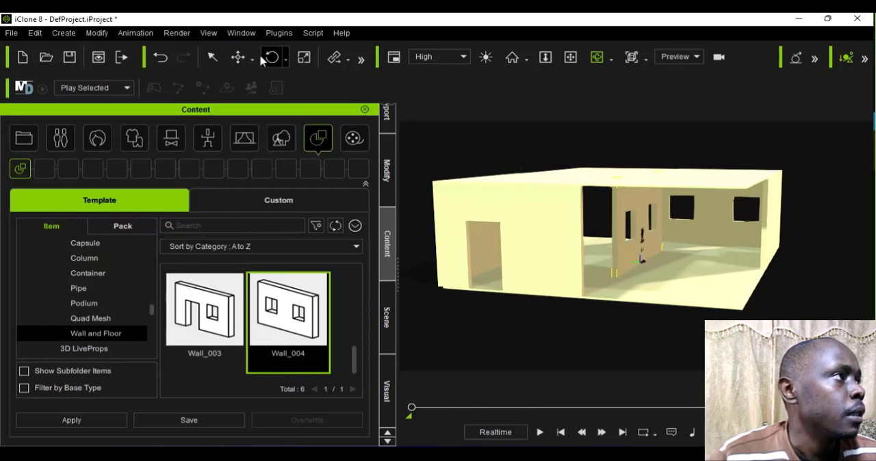
click(252, 59)
click(274, 93)
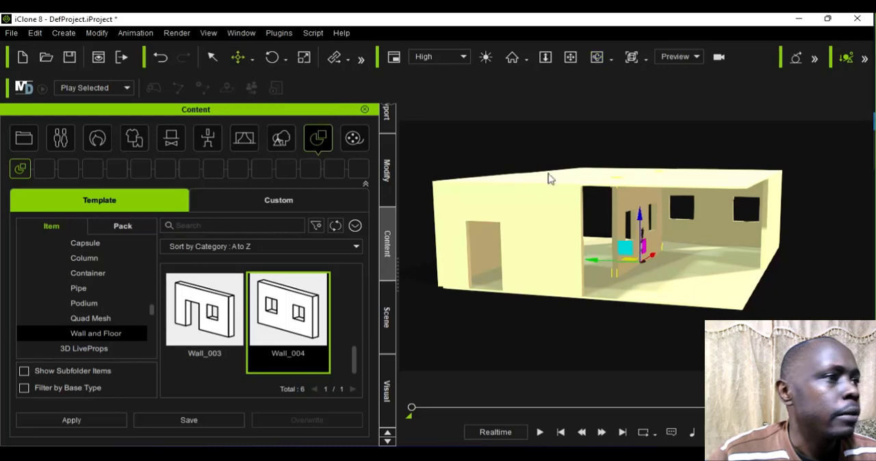
mouse_move(654, 258)
mouse_down()
mouse_move(615, 280)
mouse_move(630, 280)
mouse_move(662, 251)
mouse_up()
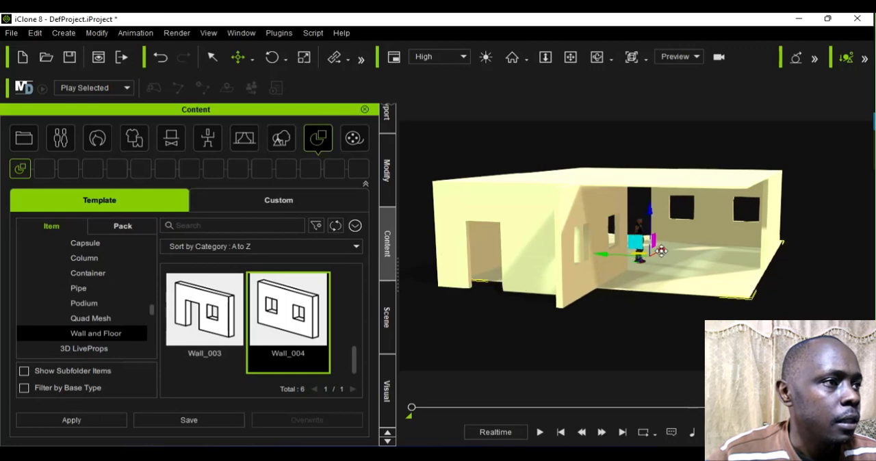
Step: Undo the accidental floor shift and move the new window wall further outward along X, past the doorway wall's edge
key(ctrl+z)
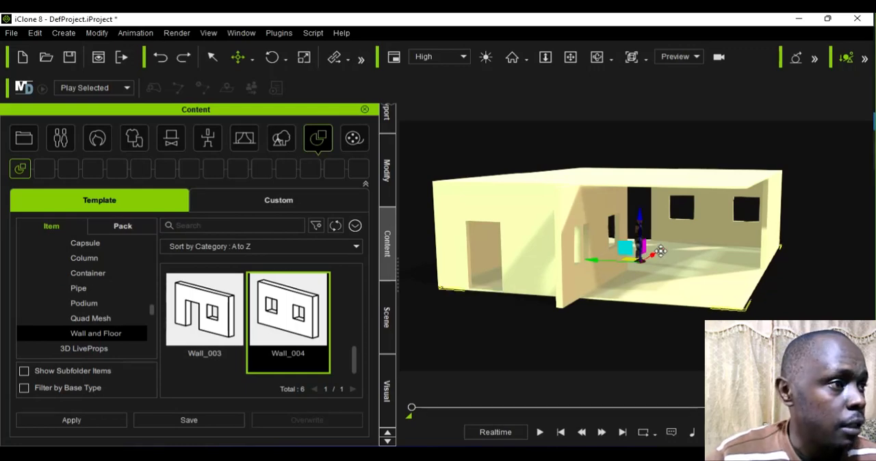
scroll(593, 273, up, 3)
scroll(524, 237, up, 1)
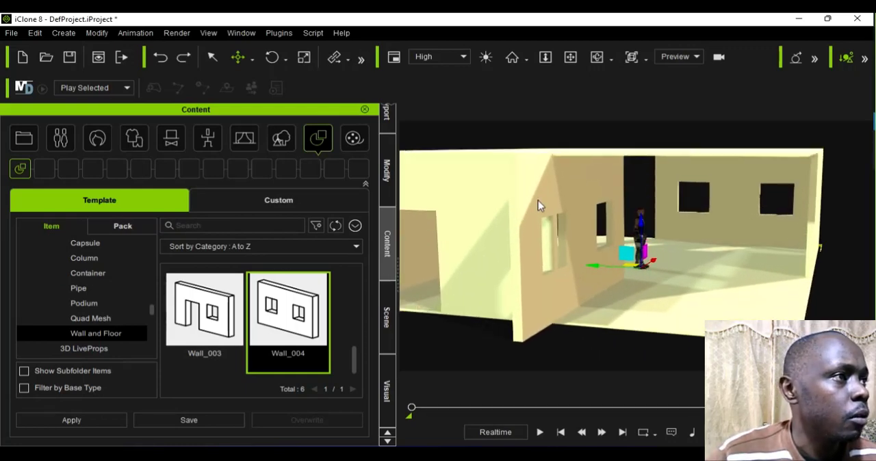
click(538, 201)
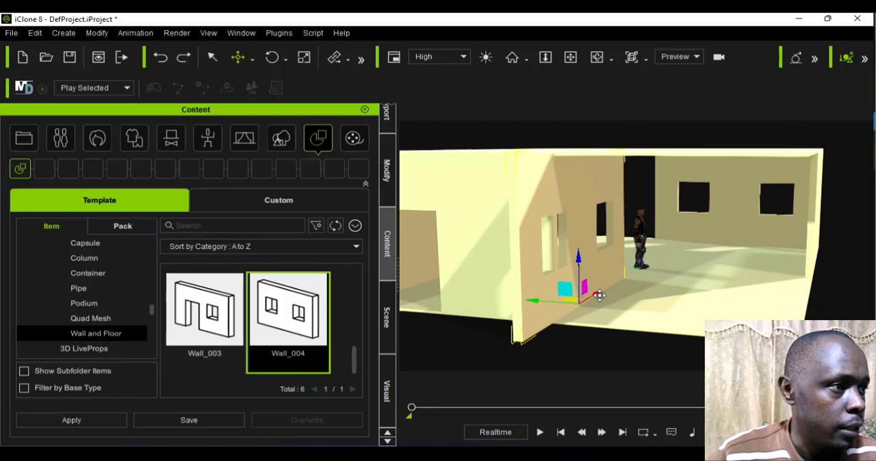
drag(599, 296, 566, 325)
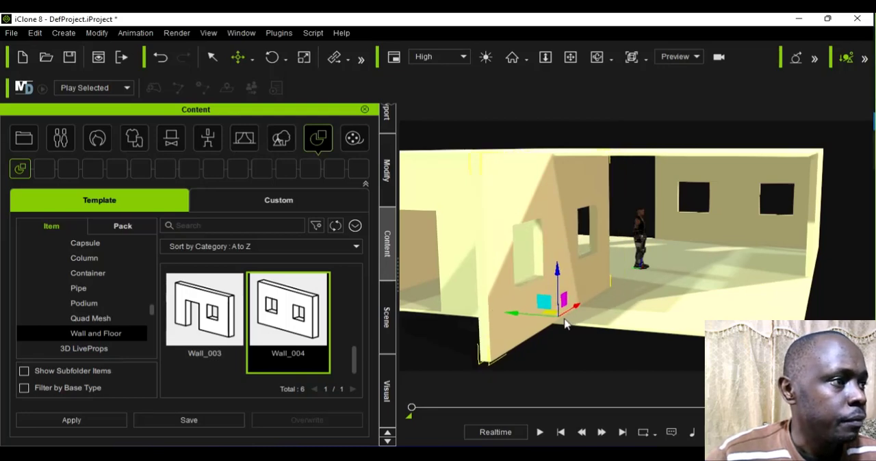
scroll(566, 309, down, 5)
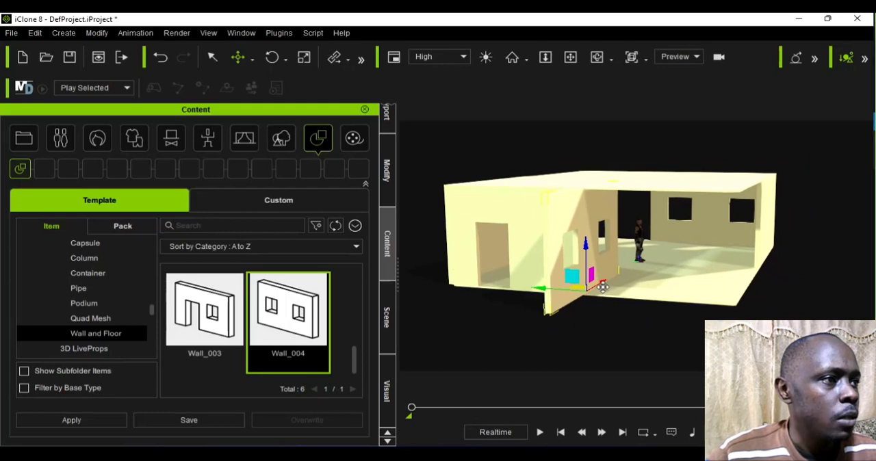
mouse_move(601, 291)
mouse_down()
mouse_move(582, 287)
mouse_move(597, 288)
mouse_up()
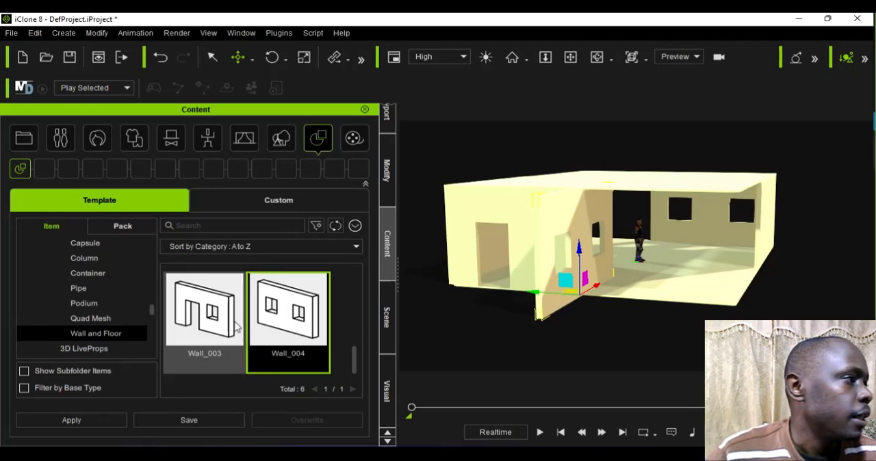
Step: Add another plain Wall_001 prop to the middle of the room
scroll(281, 346, up, 3)
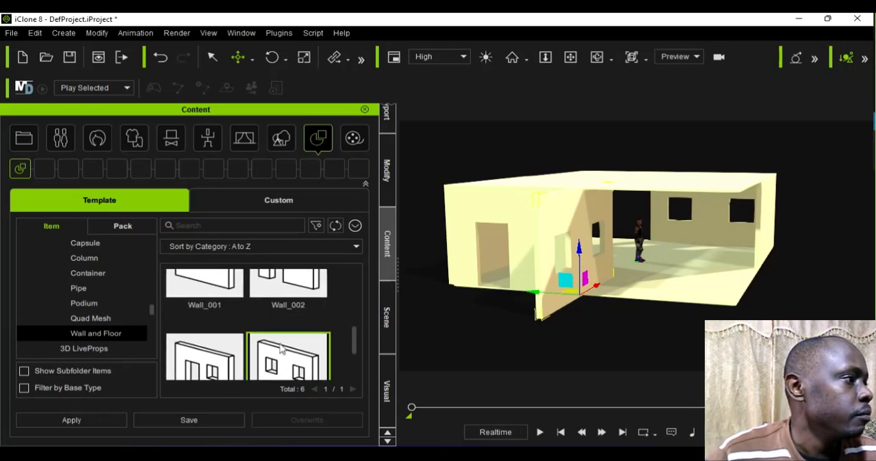
click(232, 314)
double_click(232, 314)
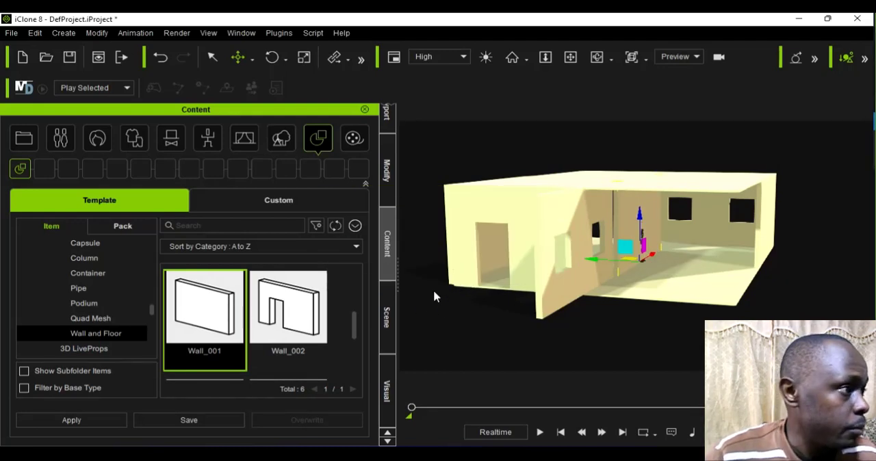
Step: Rotate the newly added plain wall to 90 on its Z axis
click(386, 188)
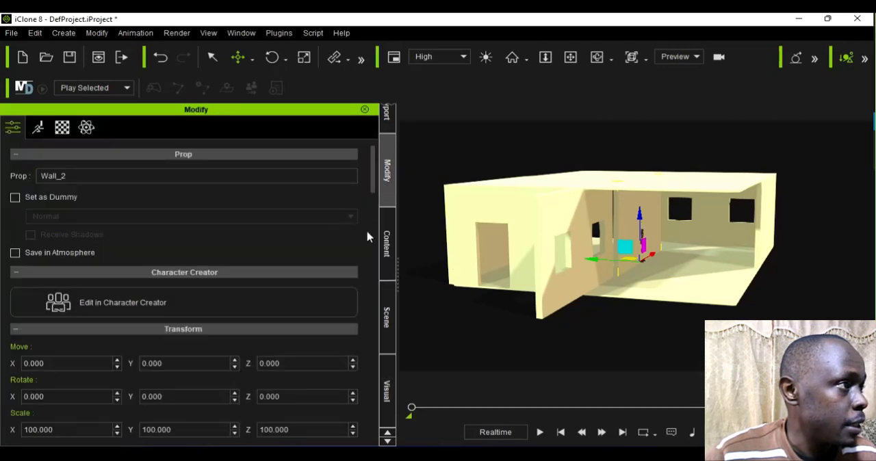
click(261, 404)
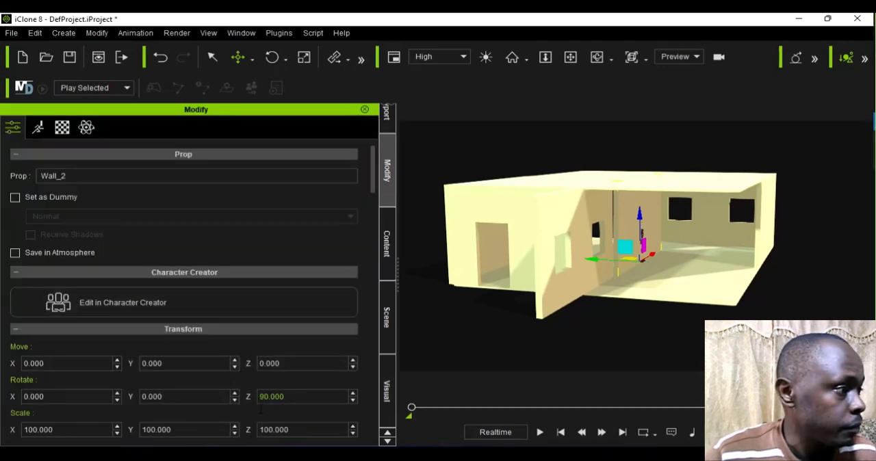
key(Return)
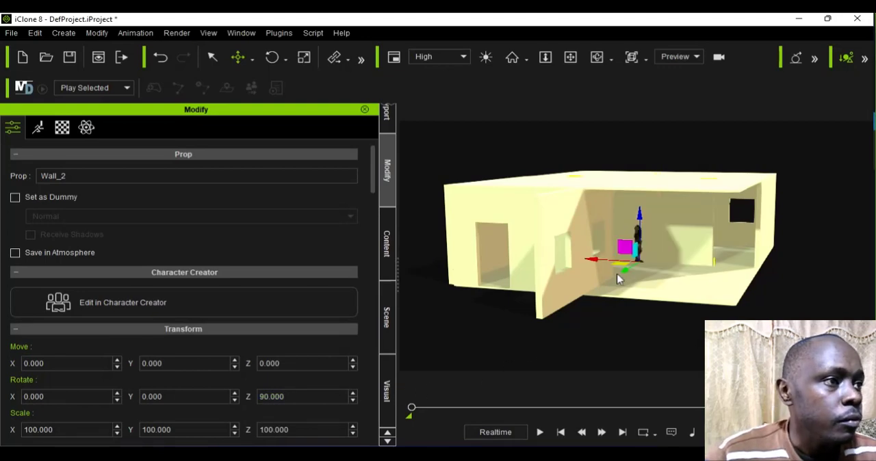
click(621, 287)
click(591, 345)
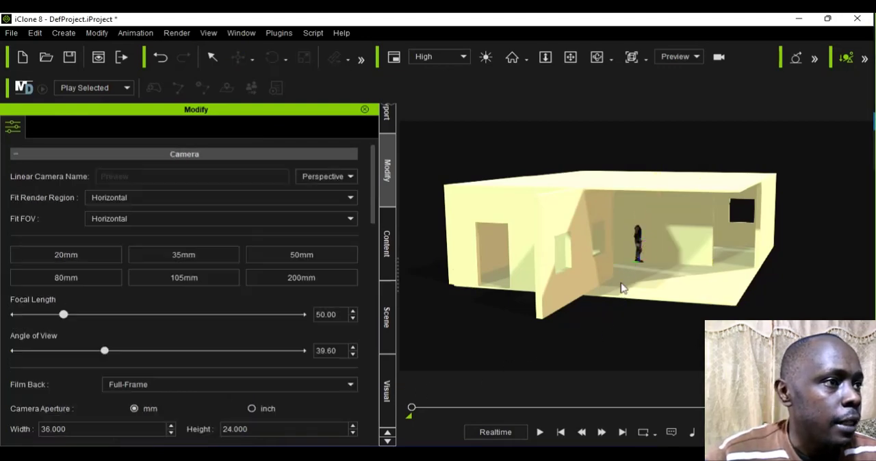
Step: Move the rotated plain wall outward along the X axis to about -903, past the projecting window wall's end
scroll(636, 278, up, 5)
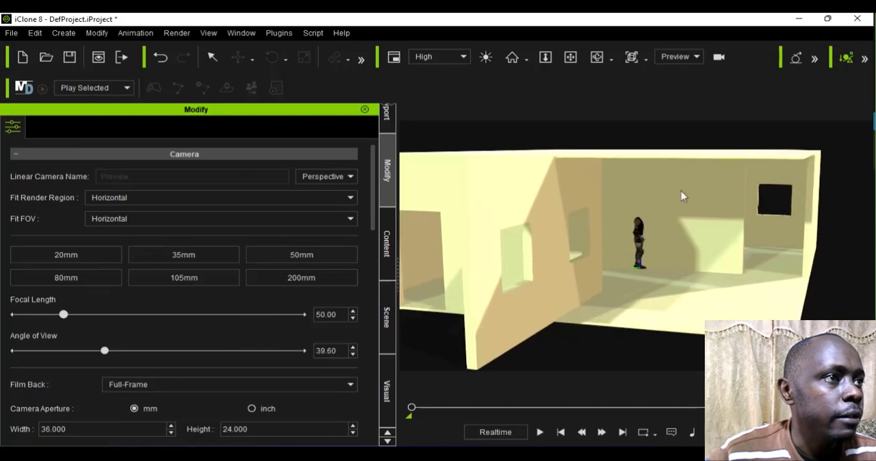
click(675, 217)
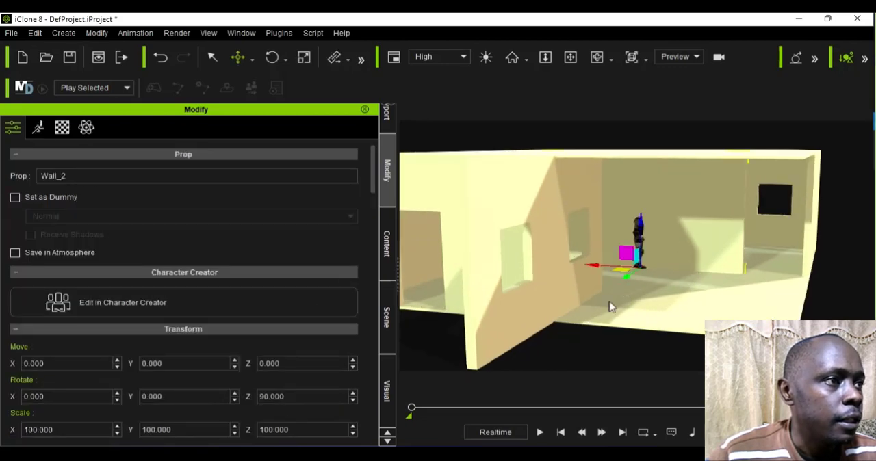
drag(612, 307, 521, 385)
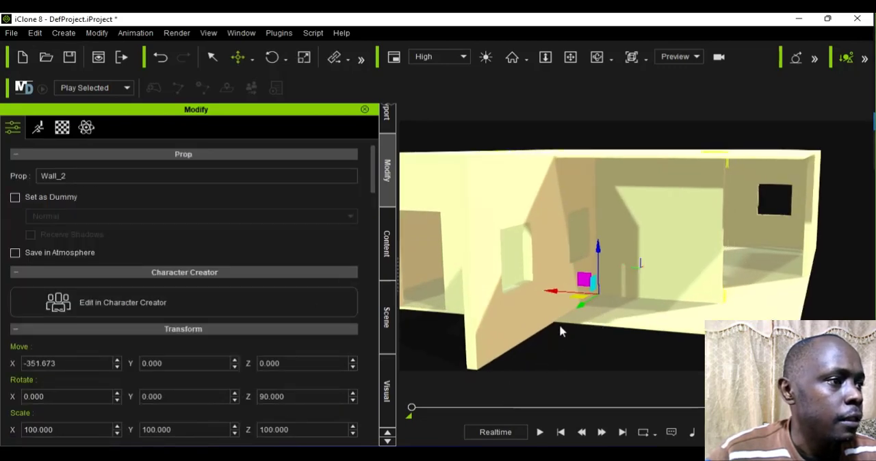
drag(581, 308, 515, 396)
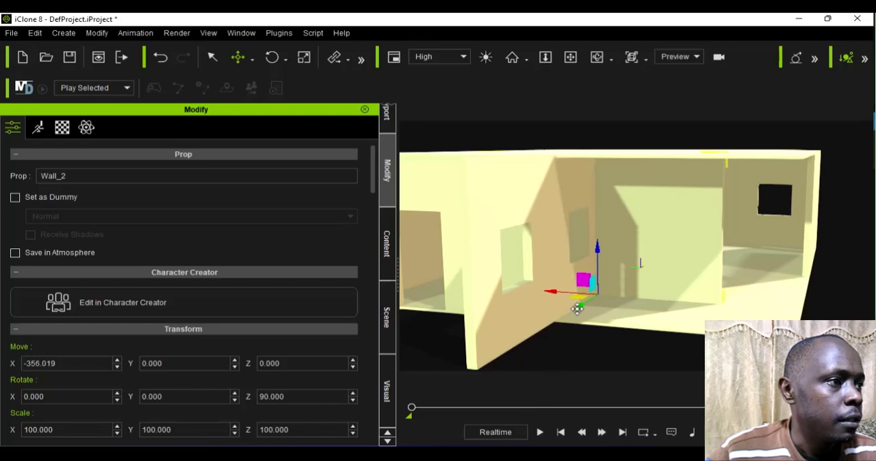
drag(582, 310, 510, 402)
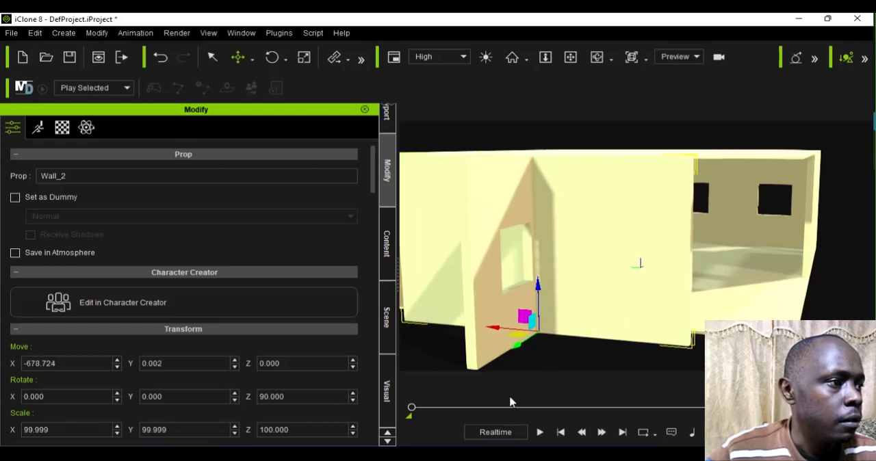
scroll(548, 333, down, 4)
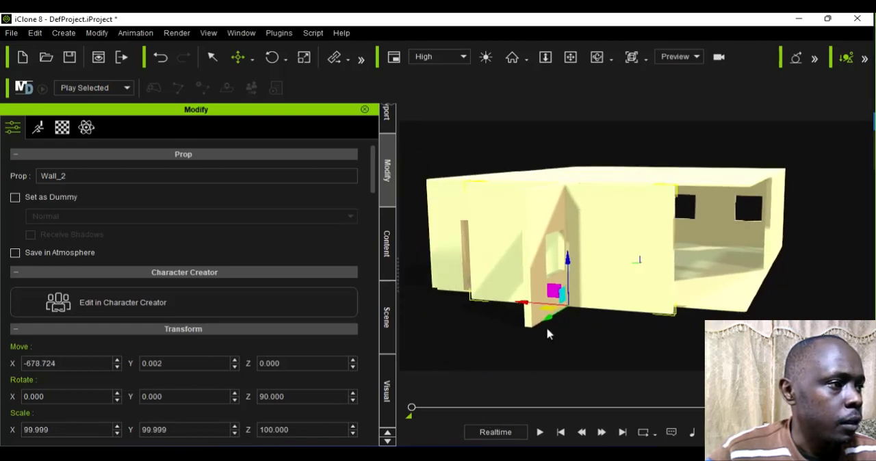
drag(550, 326, 509, 390)
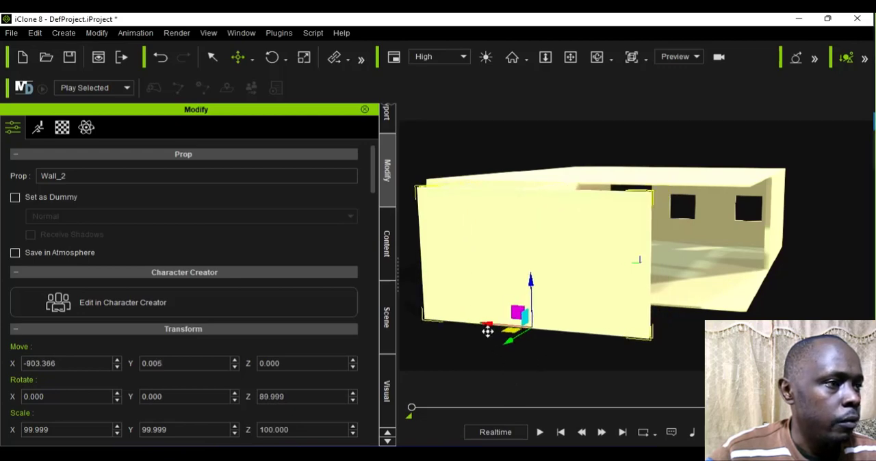
Step: Slide the outer plain wall sideways to about -290 on Y, with X at about -895
drag(489, 336, 561, 351)
drag(591, 361, 603, 363)
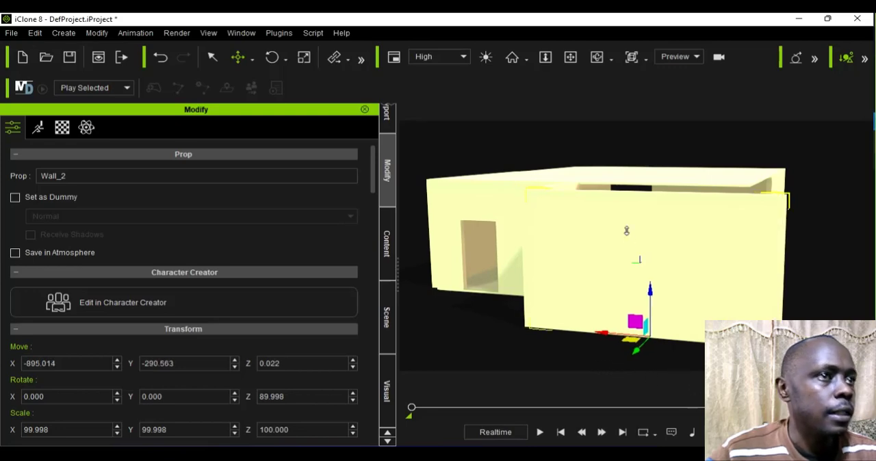
scroll(627, 230, down, 2)
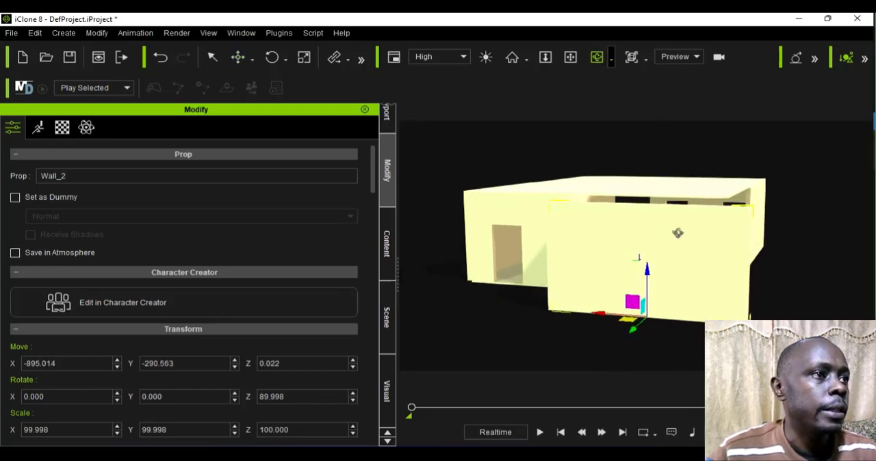
Step: Add another plain Wall_001 prop from the Wall and Floor templates
drag(610, 271, 562, 256)
drag(710, 302, 563, 260)
drag(698, 288, 563, 293)
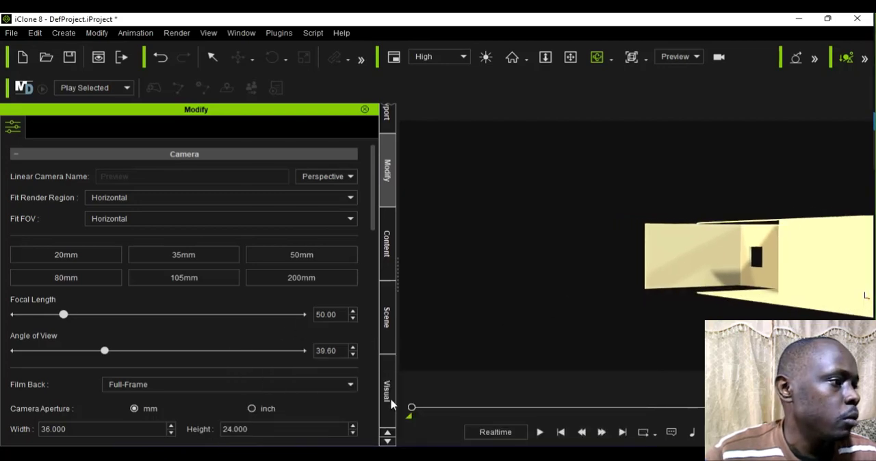
click(385, 250)
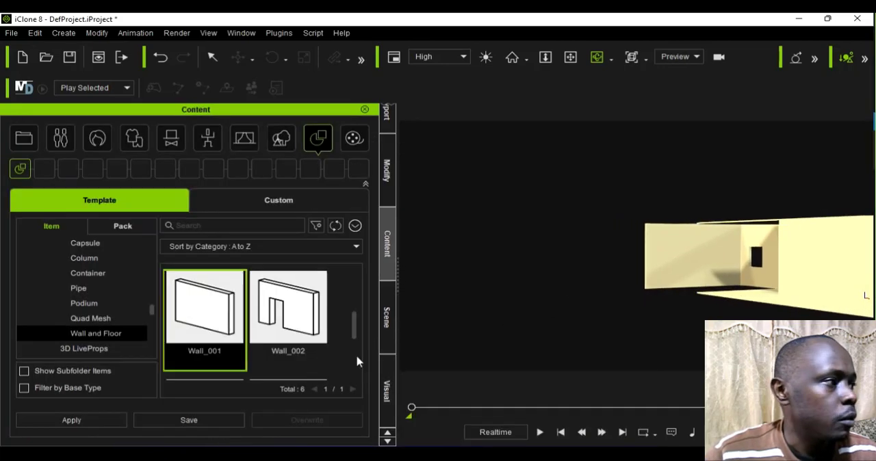
scroll(281, 318, up, 2)
scroll(254, 336, down, 3)
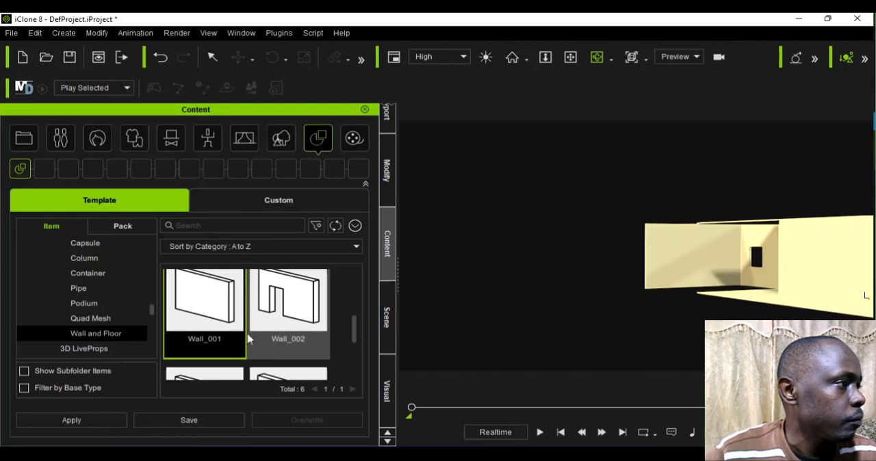
double_click(218, 311)
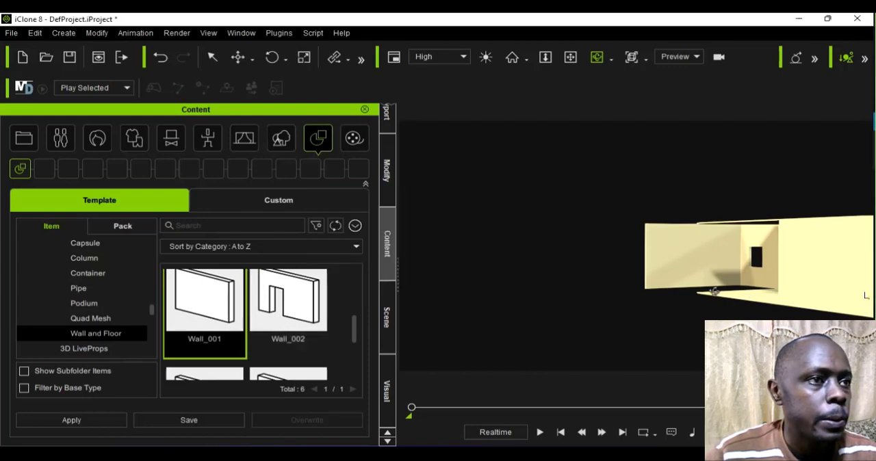
Step: Move the new plain wall along Y from the middle of the room to the side opposite the window walls
right_drag(734, 320, 735, 353)
right_drag(857, 317, 702, 272)
scroll(780, 282, down, 2)
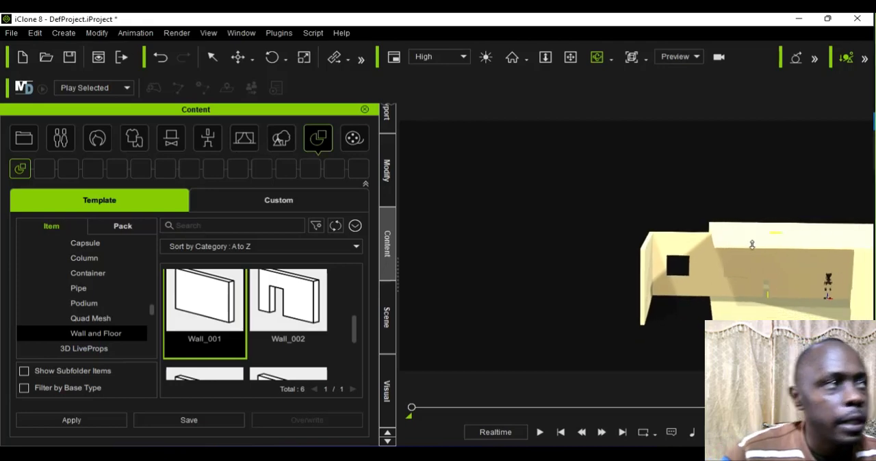
click(252, 59)
click(255, 91)
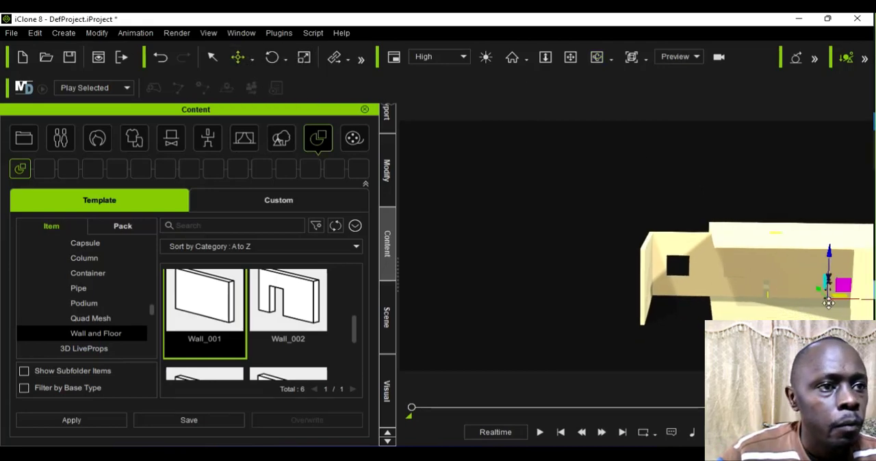
scroll(815, 303, up, 2)
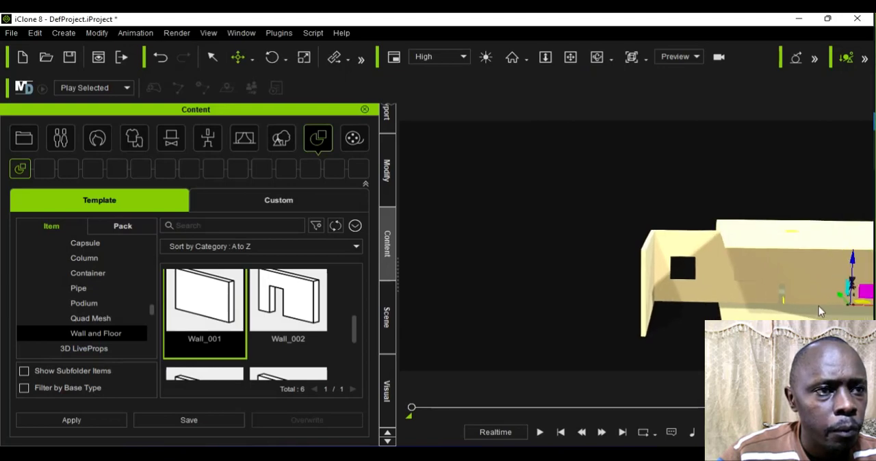
drag(840, 302, 830, 351)
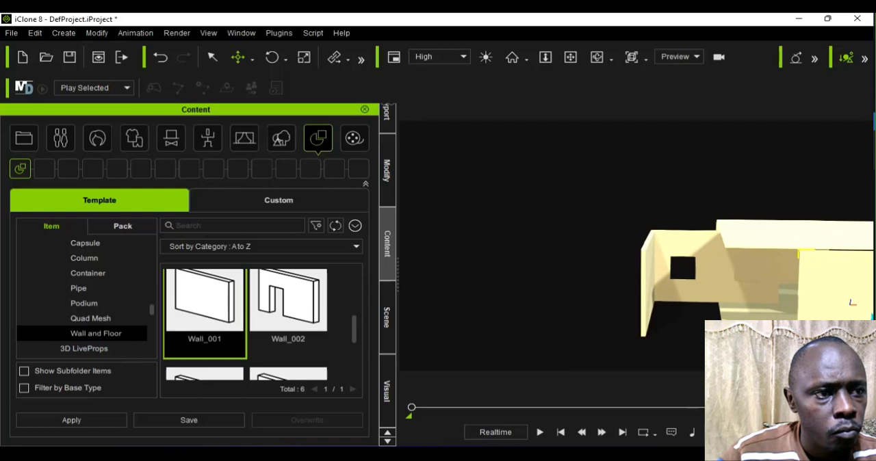
Step: Slide the new plain wall along X to the outer wall's end, closing the extension's open side
scroll(833, 336, down, 5)
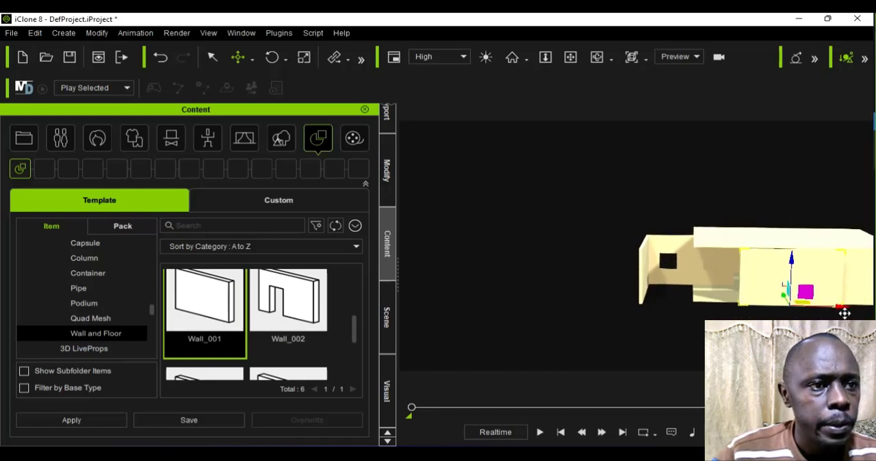
drag(845, 313, 743, 315)
click(742, 315)
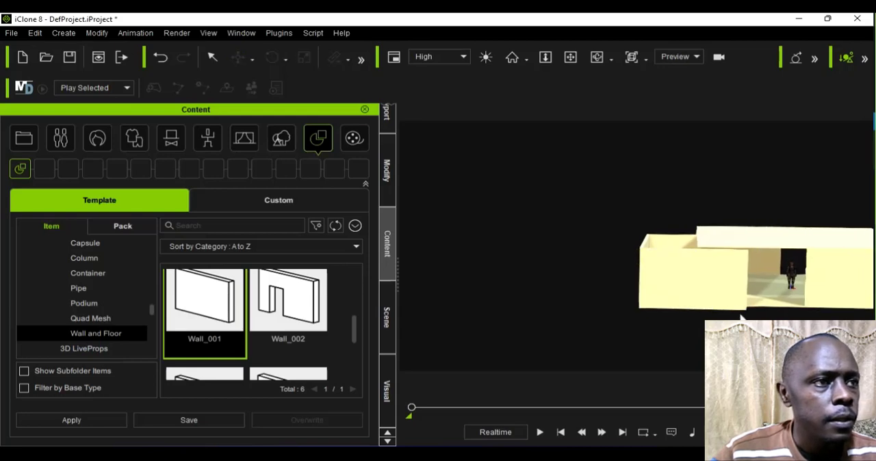
Step: Inspect the extended house from outside, checking the gap between the two side walls and the window walls behind it
scroll(742, 316, up, 3)
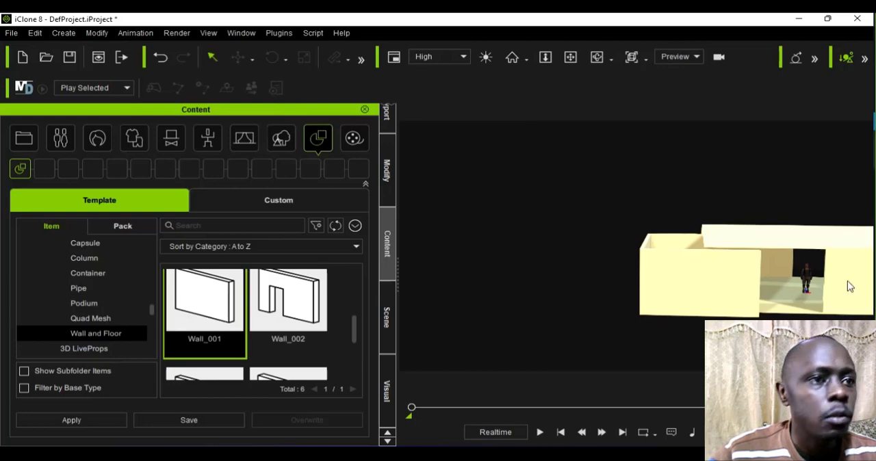
click(809, 279)
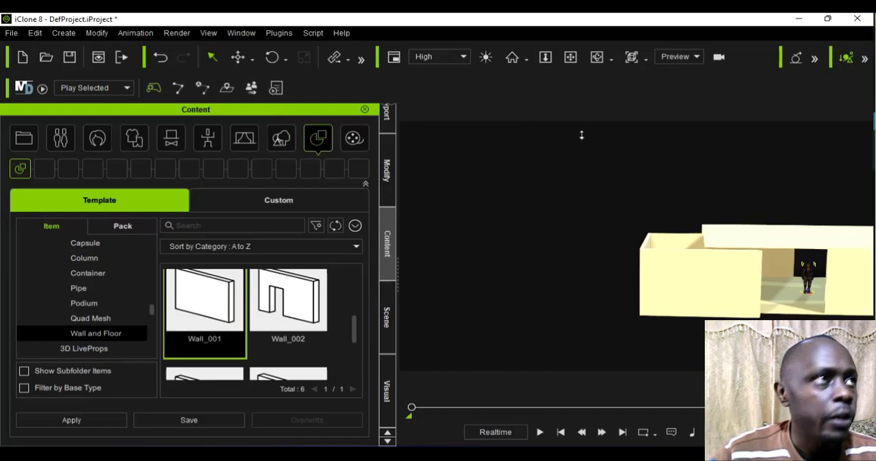
click(599, 56)
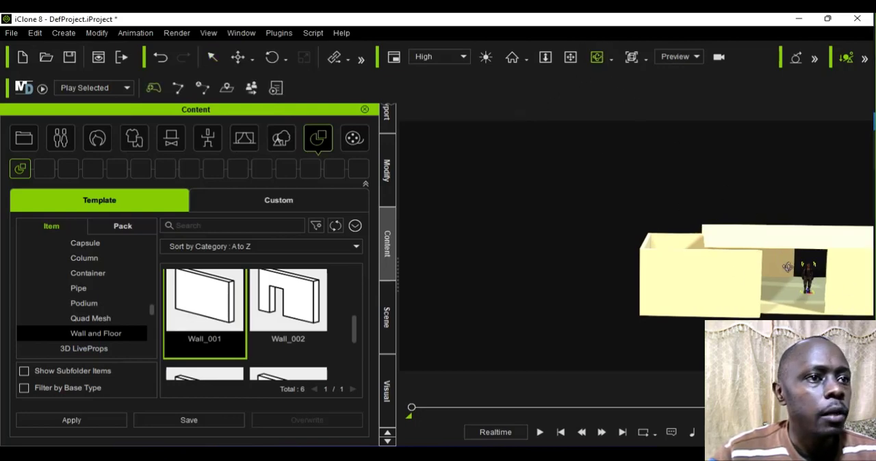
drag(765, 269, 784, 271)
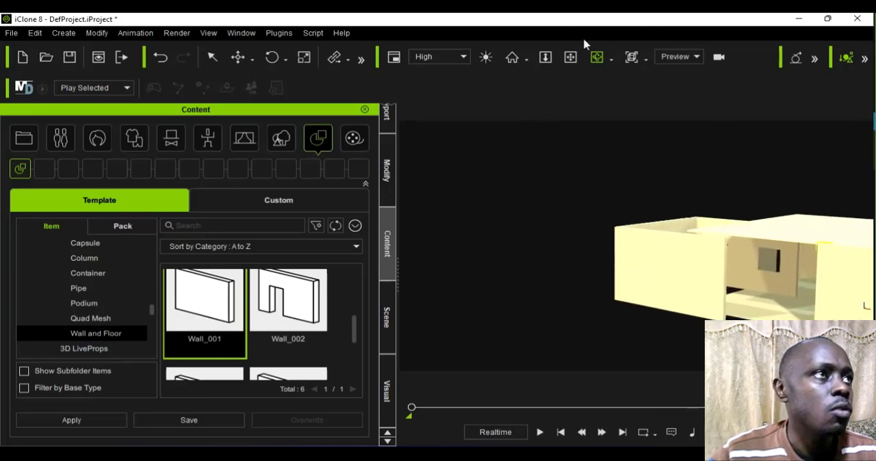
drag(636, 243, 730, 317)
scroll(731, 318, up, 8)
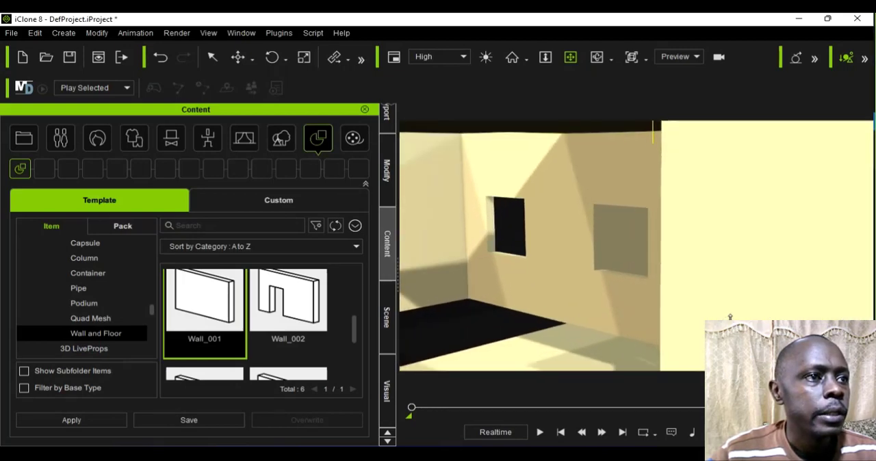
scroll(730, 317, up, 4)
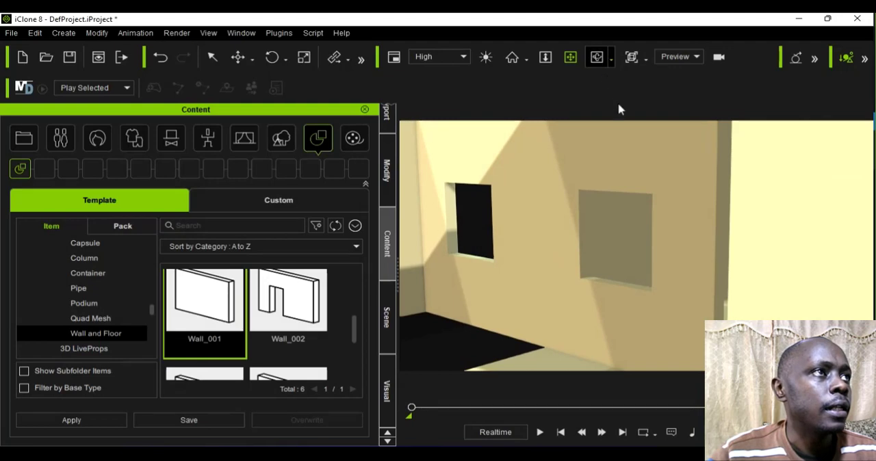
Step: Inspect the room's interior around the doorway, the plain walls and the character
click(597, 57)
drag(642, 200, 745, 239)
scroll(743, 237, down, 4)
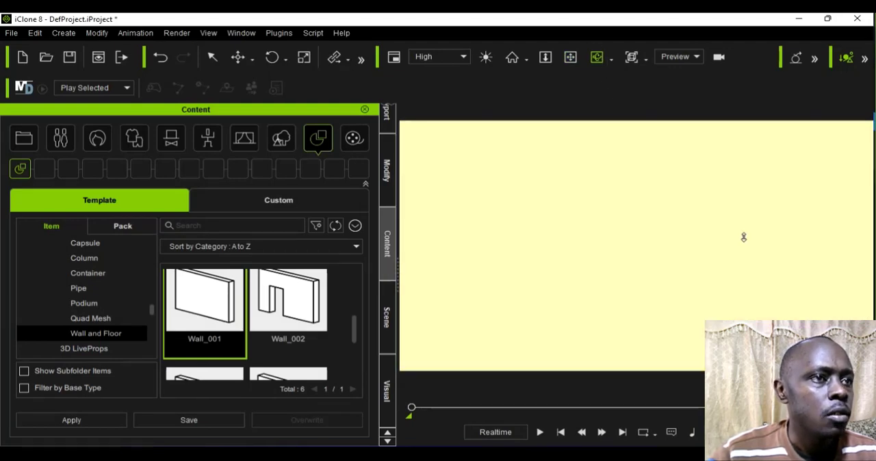
scroll(742, 229, up, 2)
scroll(741, 228, down, 3)
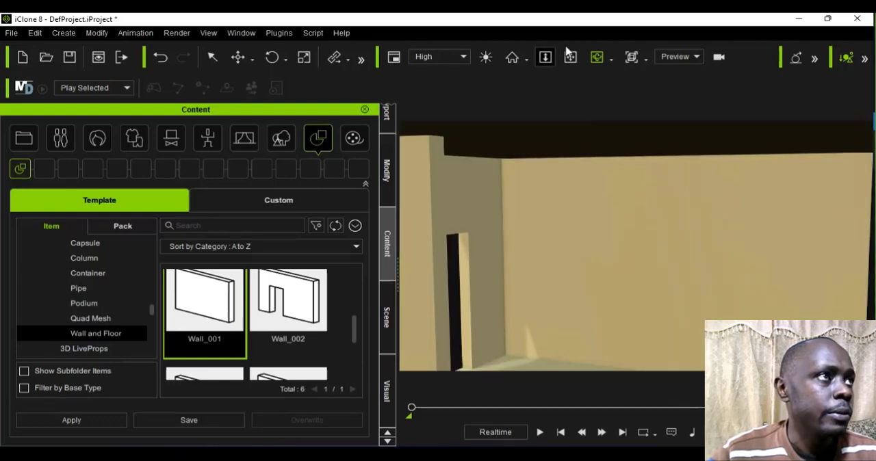
drag(744, 286, 717, 254)
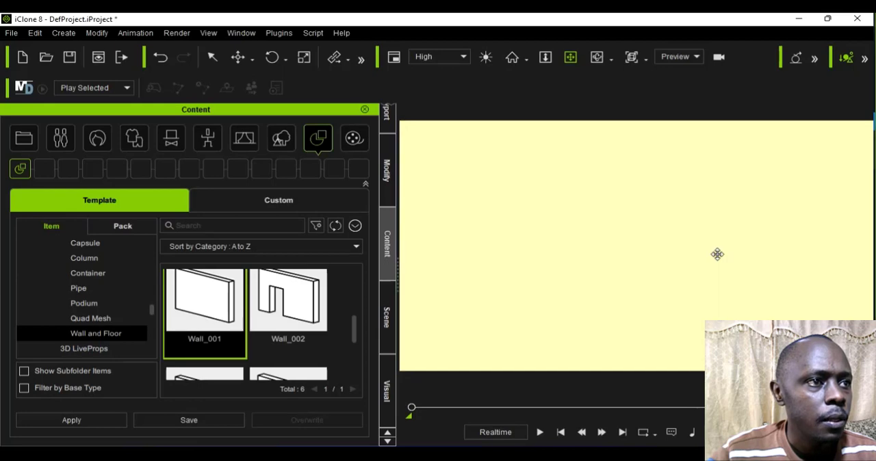
scroll(717, 254, up, 3)
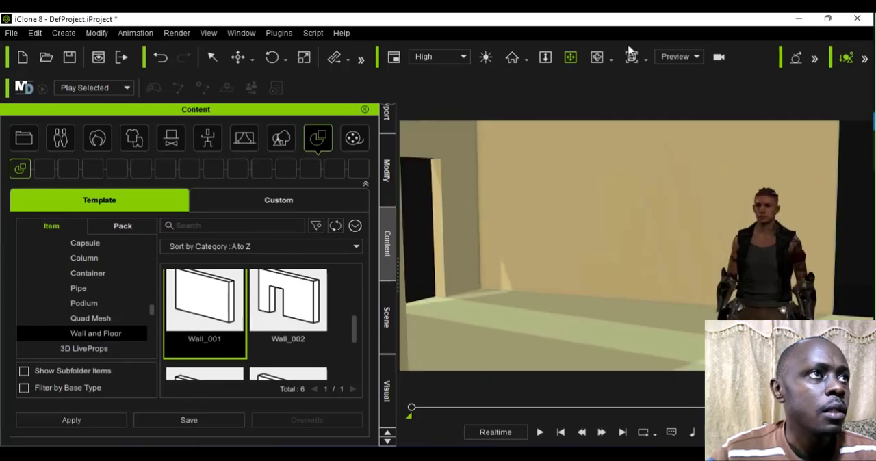
drag(608, 221, 585, 228)
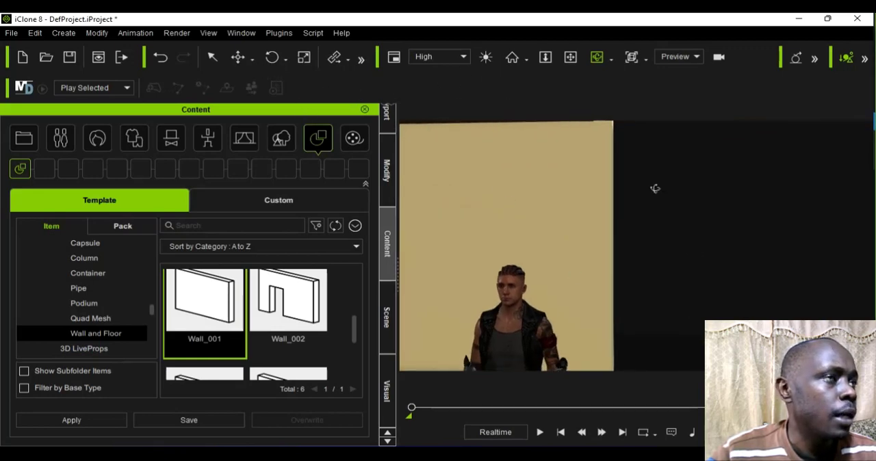
Step: Examine the room around the character, from the window wall across to the plain walls and the open gap between them
click(212, 56)
click(506, 360)
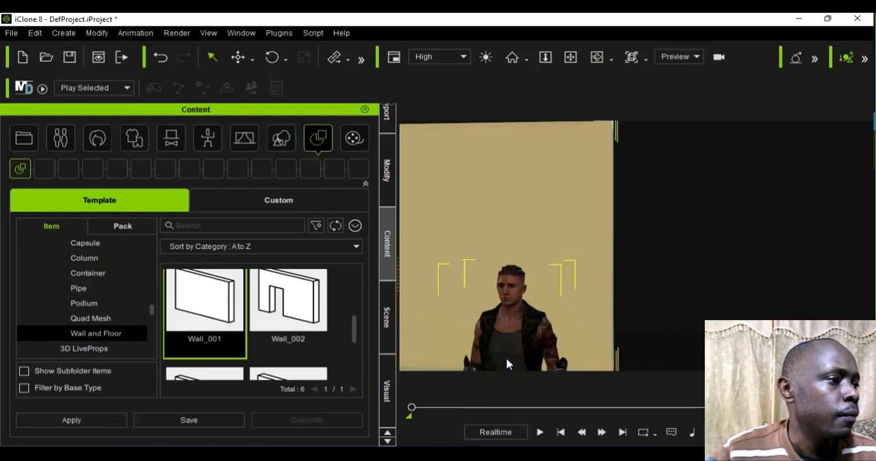
click(594, 58)
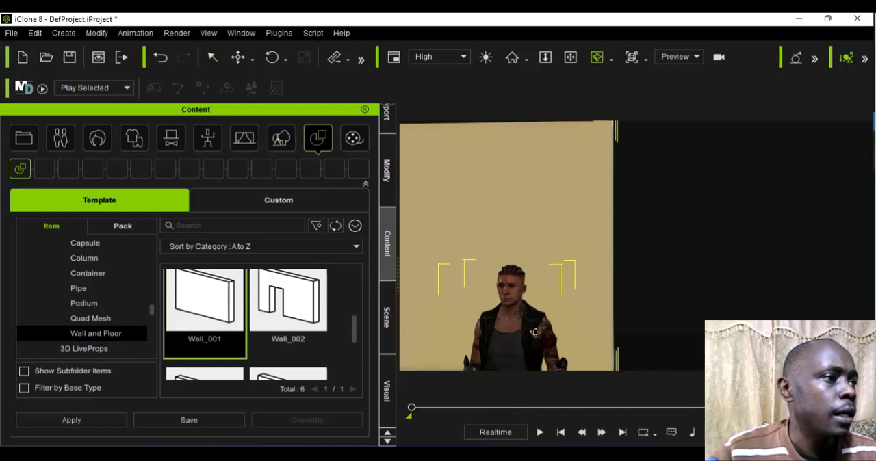
drag(535, 332, 832, 334)
drag(671, 335, 627, 341)
scroll(676, 342, up, 4)
scroll(676, 342, up, 1)
scroll(637, 246, down, 6)
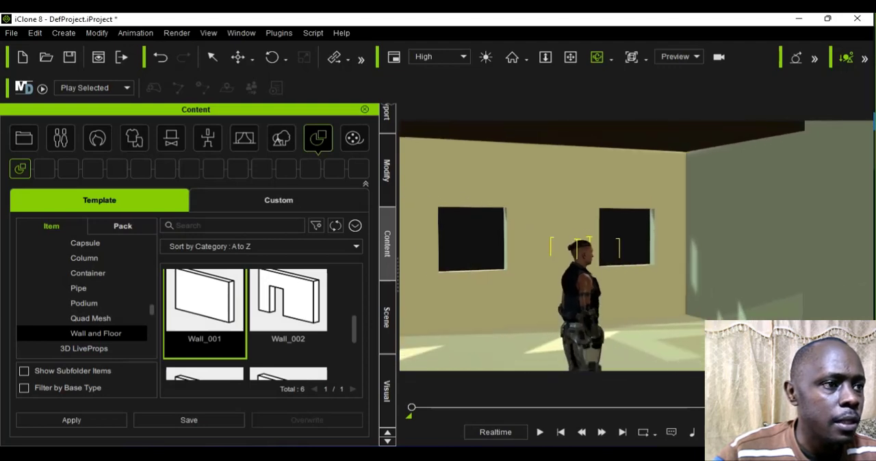
scroll(637, 246, up, 2)
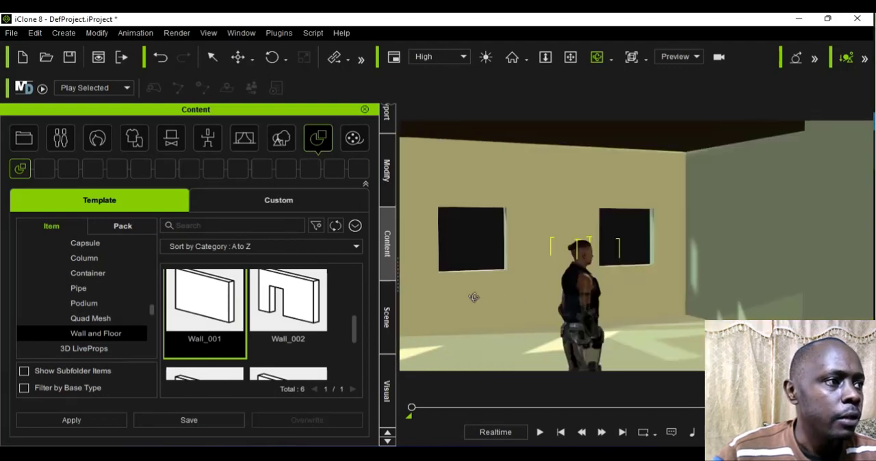
drag(474, 297, 582, 303)
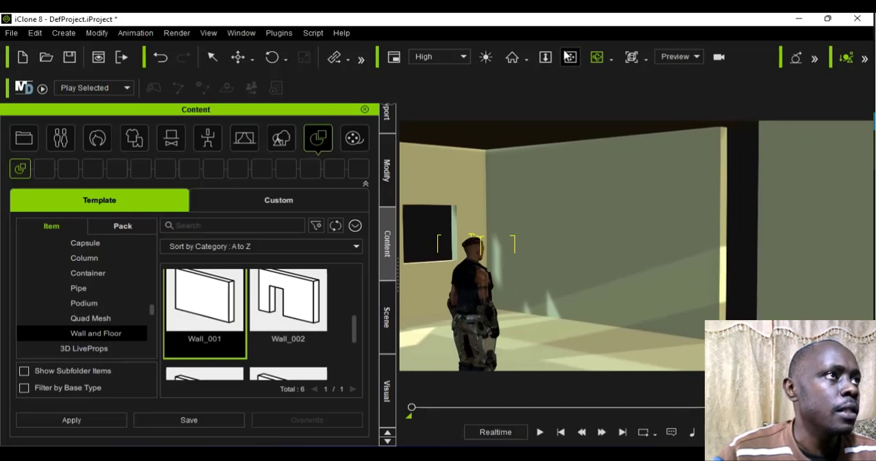
drag(501, 261, 571, 271)
scroll(569, 273, down, 2)
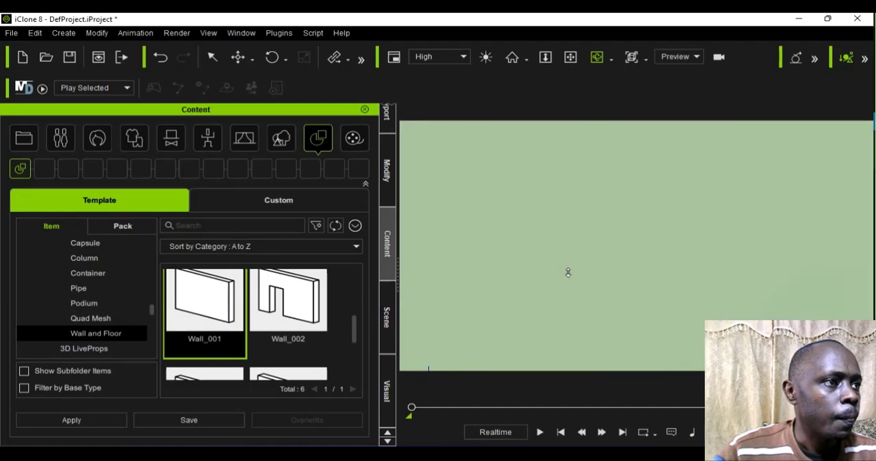
scroll(568, 272, up, 3)
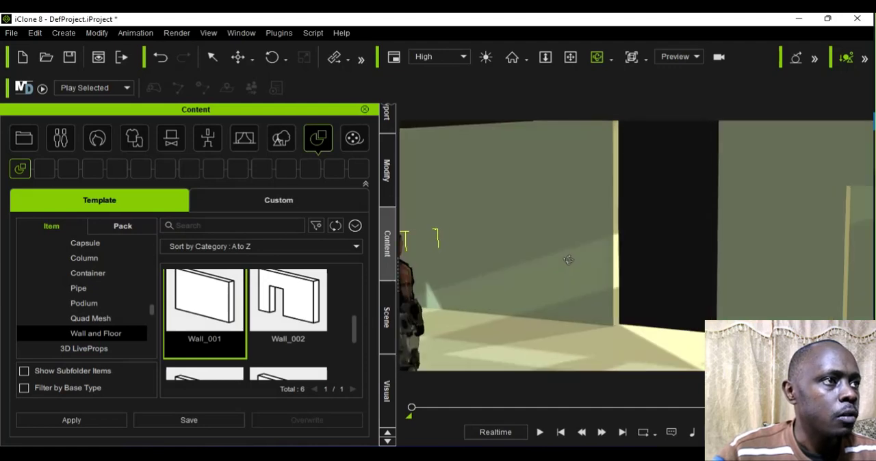
Step: Add another Wall_001 template beside the house in the top view, just outside the extension
click(646, 59)
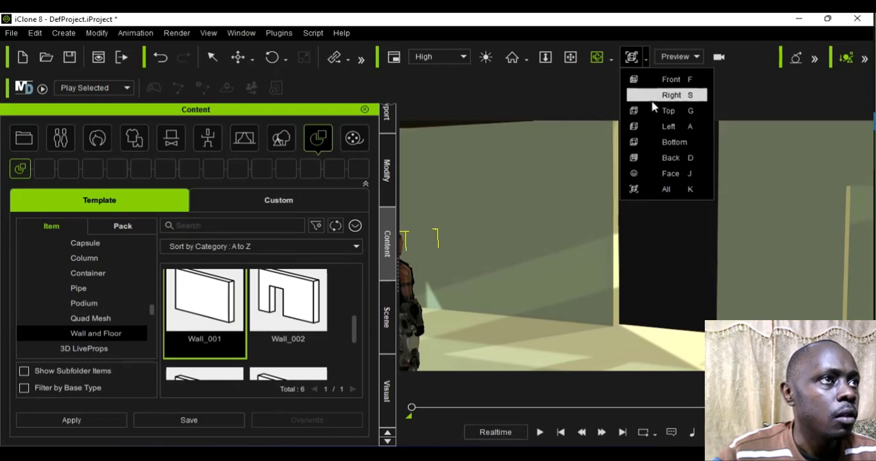
click(656, 96)
scroll(666, 164, up, 2)
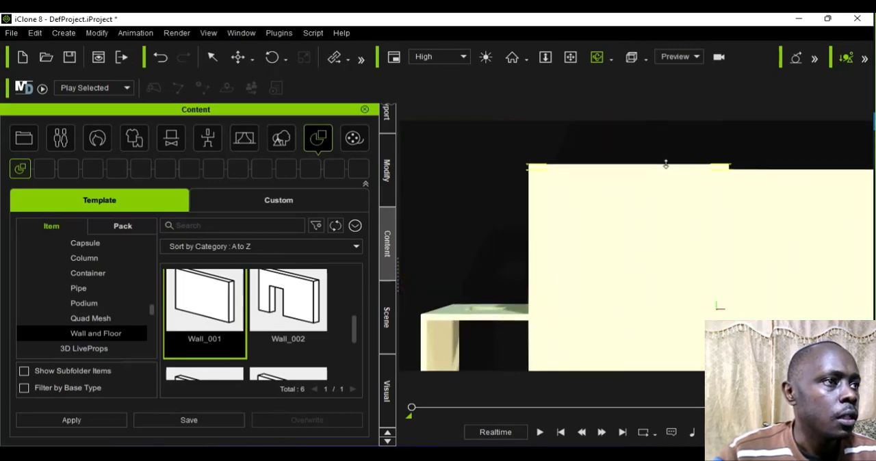
scroll(666, 165, down, 7)
scroll(665, 165, down, 5)
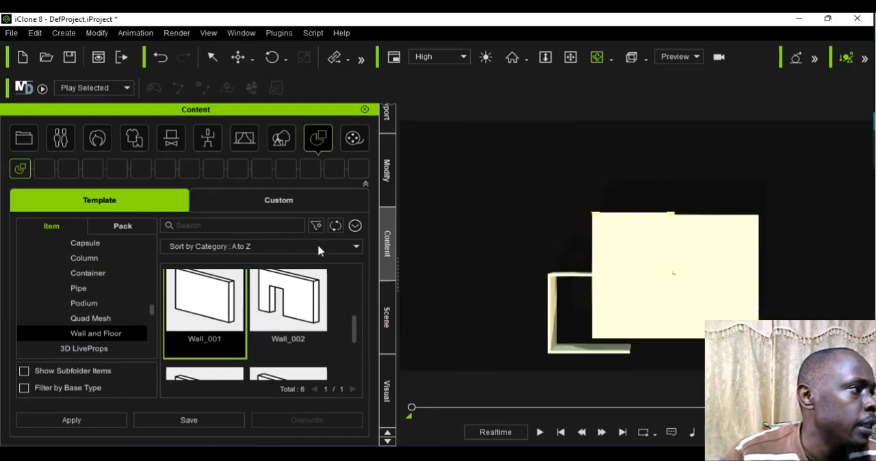
drag(455, 334, 479, 333)
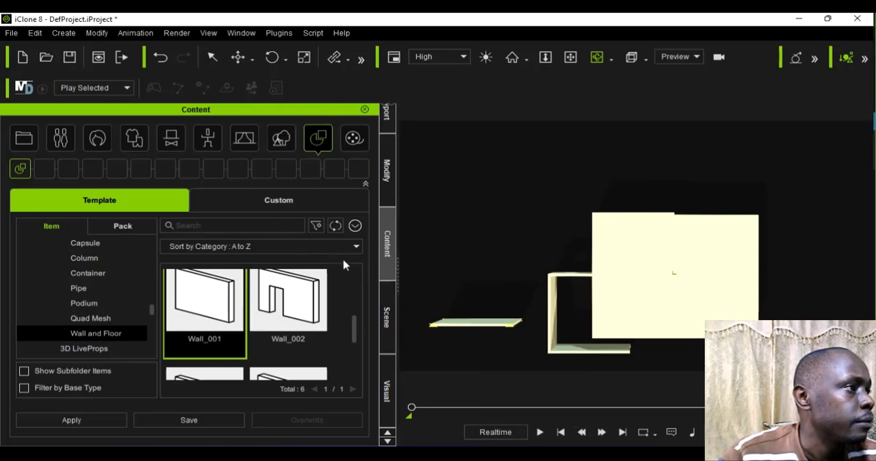
Step: Rotate the new wall to 90 on Z and move it to the extension's open side, at about X -312, Y -291
click(386, 172)
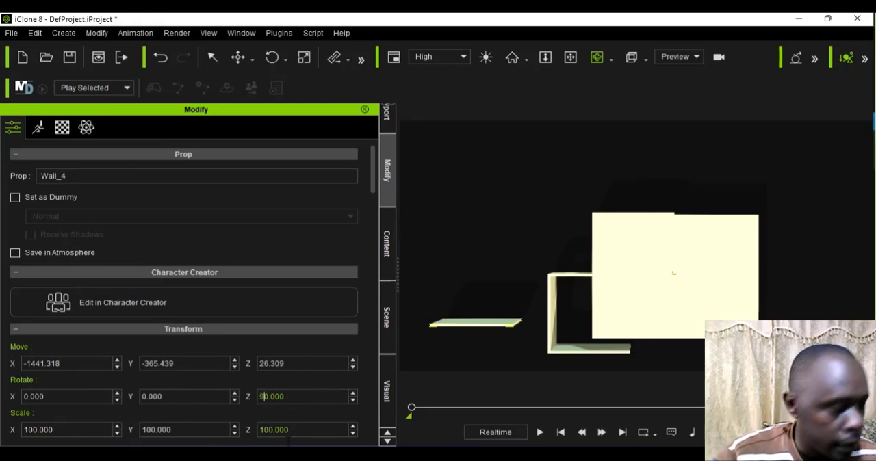
key(Return)
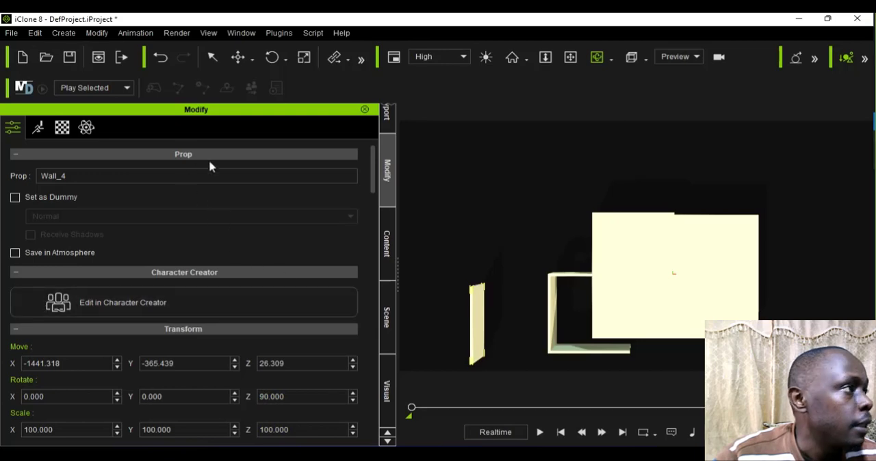
click(248, 55)
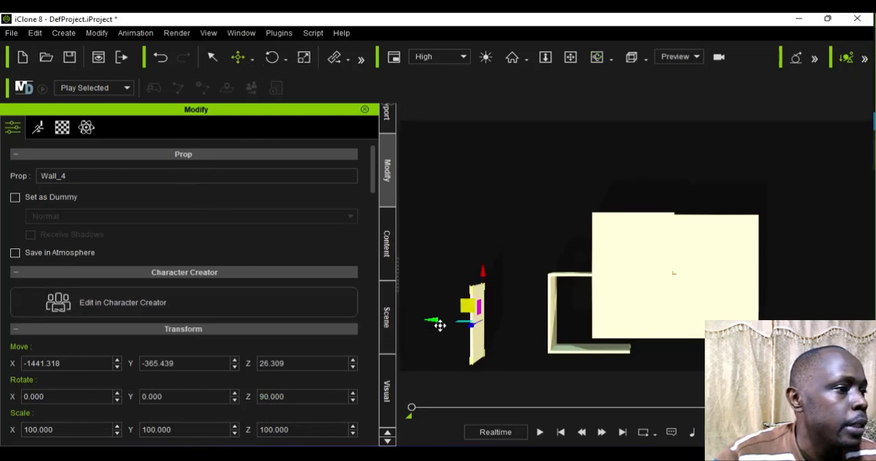
drag(439, 325, 585, 336)
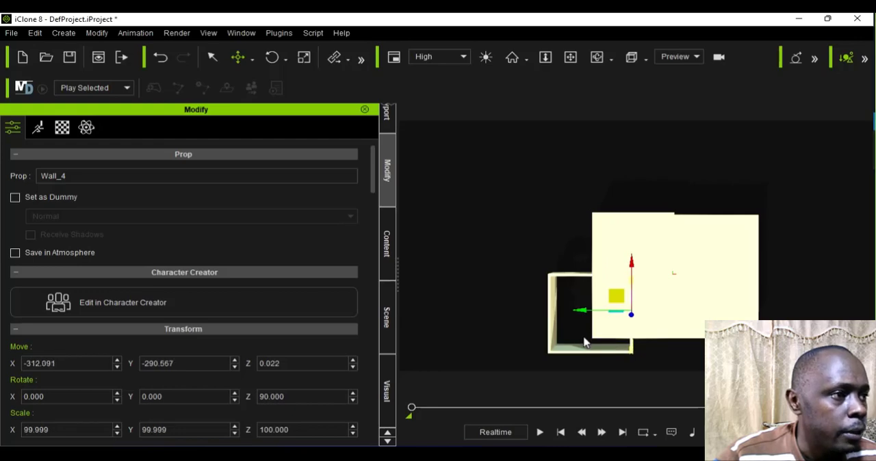
scroll(726, 142, up, 1)
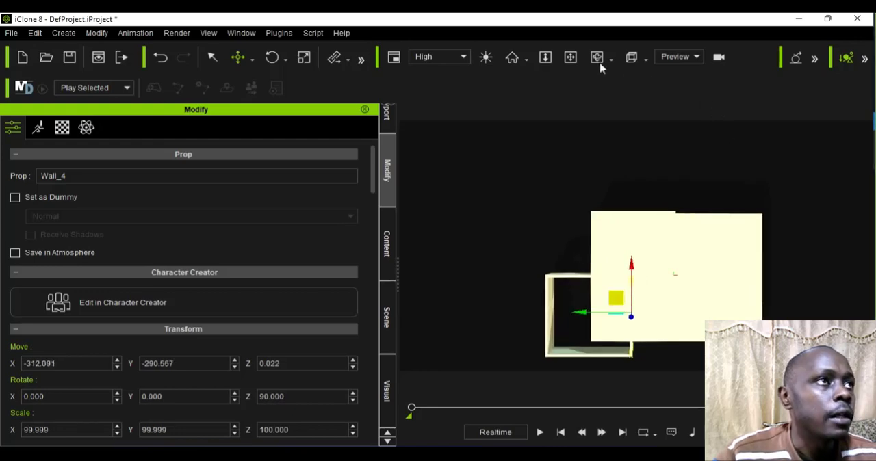
Step: Inspect the house from the character's face view outward, checking the opening between the outer walls
click(597, 58)
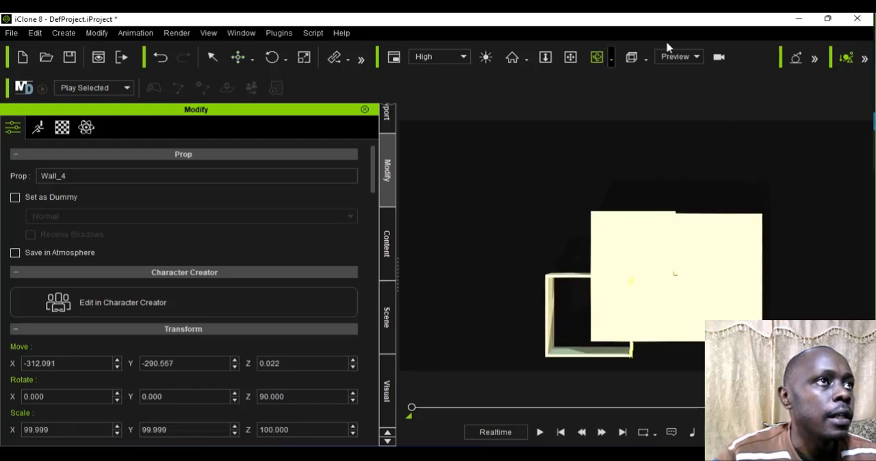
click(648, 58)
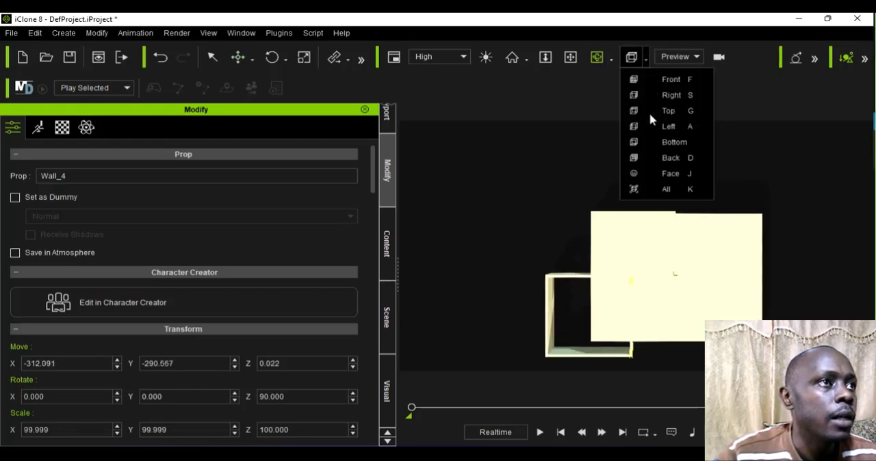
click(657, 172)
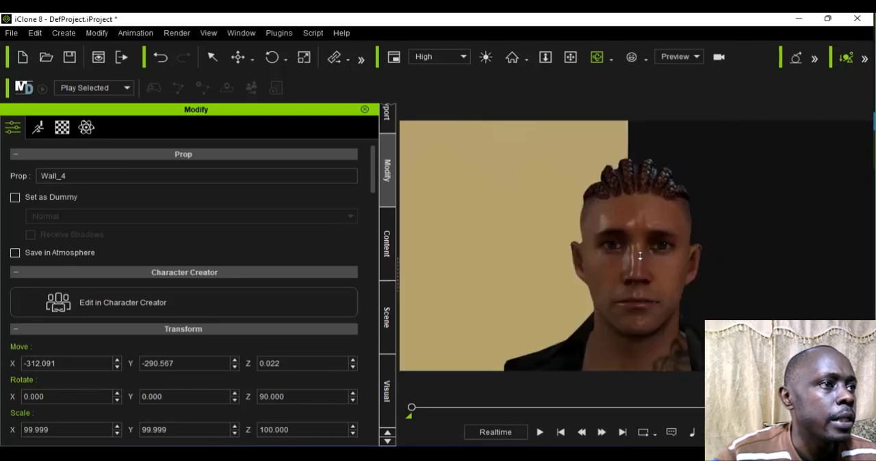
scroll(641, 256, down, 5)
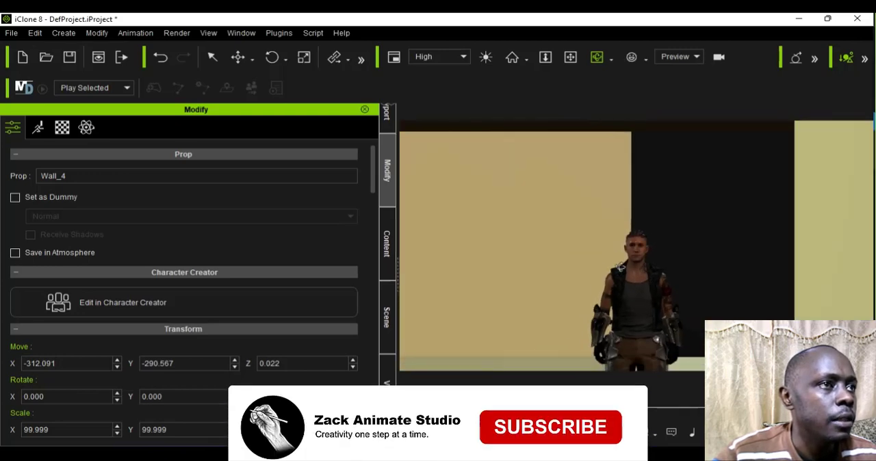
right_drag(580, 259, 701, 272)
scroll(701, 271, up, 2)
scroll(701, 272, down, 5)
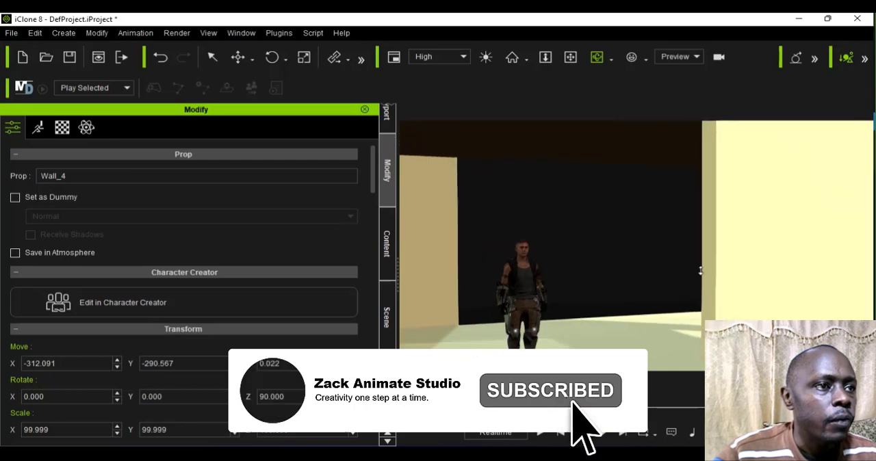
scroll(701, 271, down, 1)
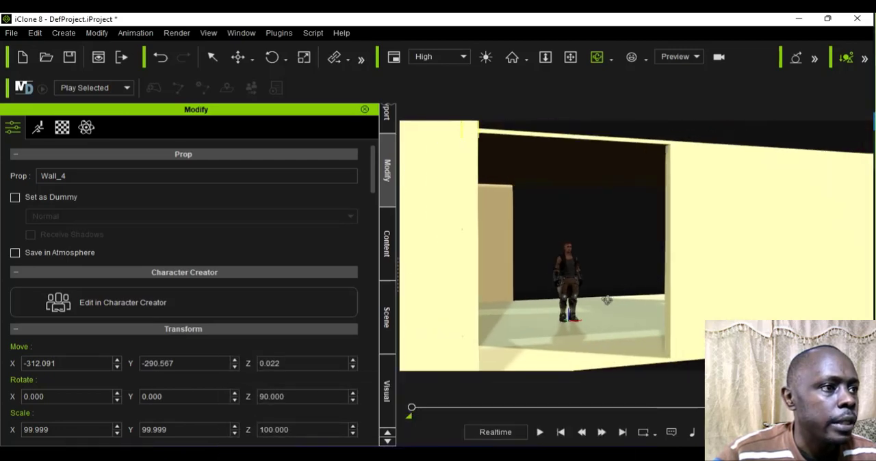
right_drag(661, 289, 571, 294)
scroll(570, 294, down, 1)
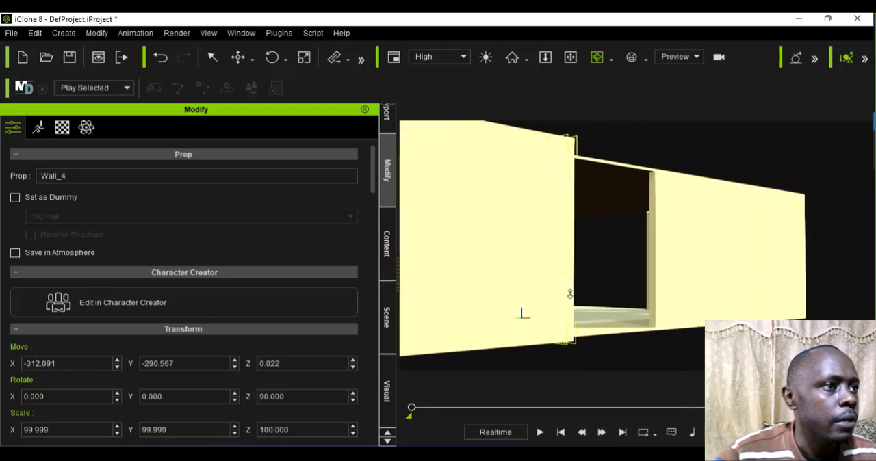
Step: Inspect the interior through the wall opening, checking the window wall's edge and the gap beside it
scroll(571, 294, up, 2)
scroll(571, 295, up, 3)
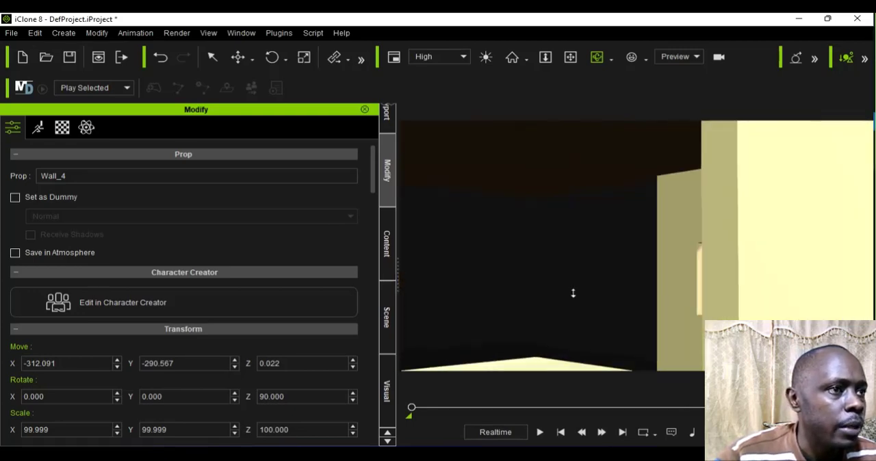
scroll(572, 294, up, 2)
scroll(574, 293, up, 1)
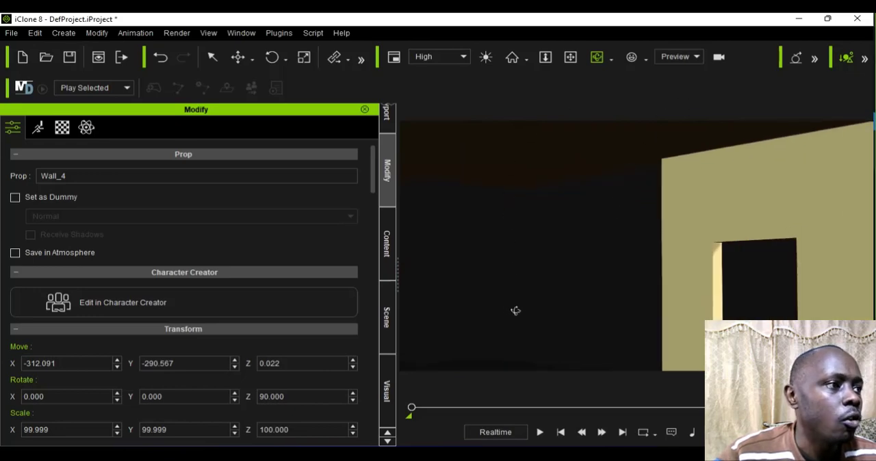
right_drag(516, 311, 500, 322)
scroll(499, 319, down, 1)
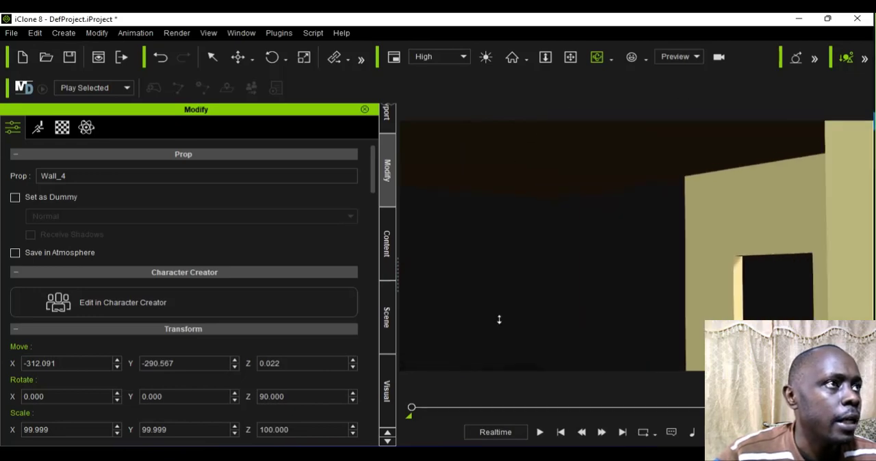
scroll(499, 319, down, 1)
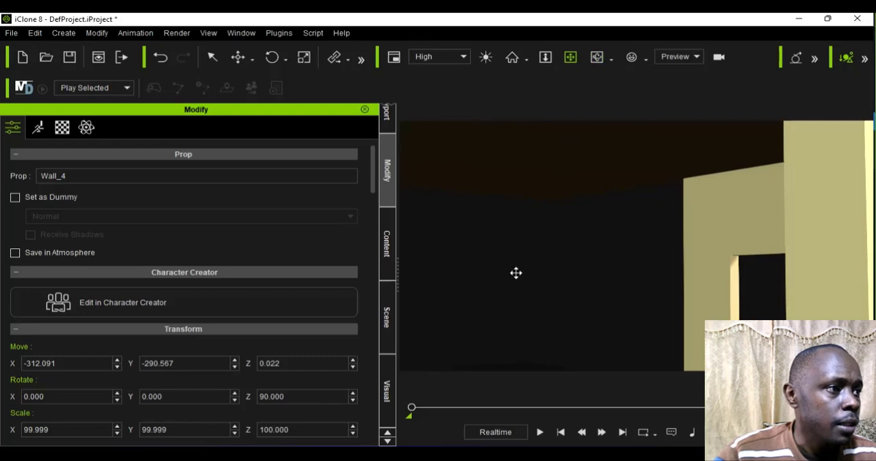
drag(516, 273, 521, 202)
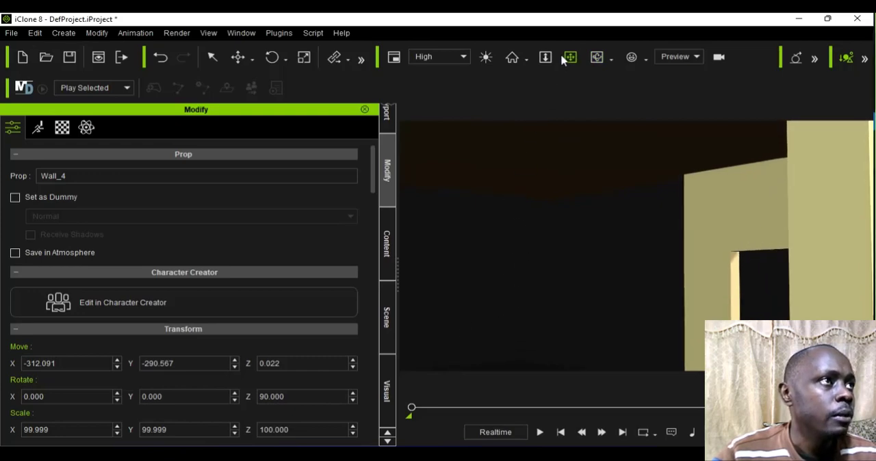
click(595, 61)
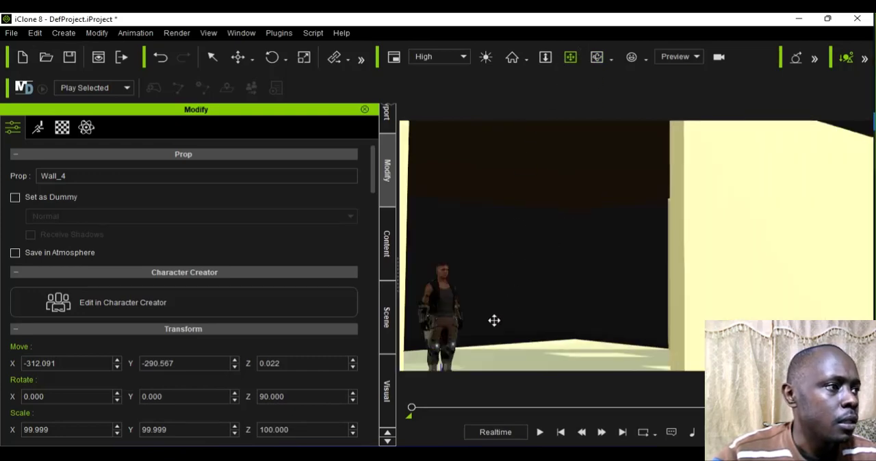
Step: Examine the house around its outer walls and check the corner where the rotated wall meets the window wall
drag(601, 316, 577, 361)
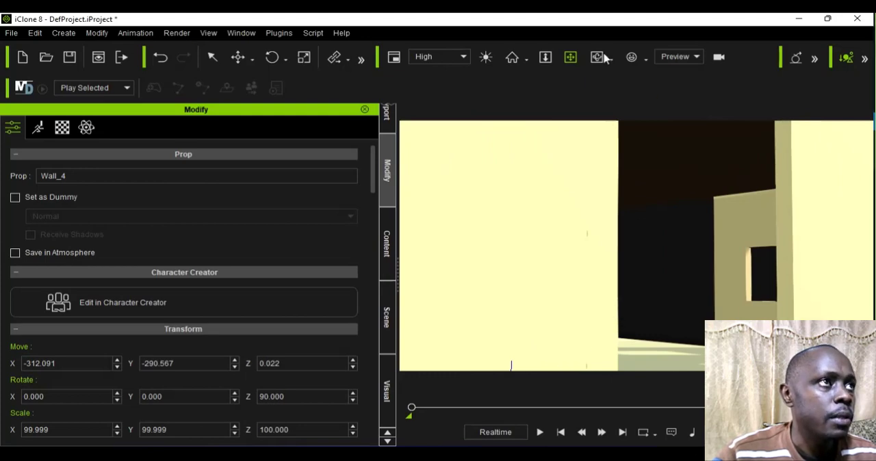
mouse_move(579, 275)
mouse_down()
mouse_move(663, 315)
mouse_move(659, 303)
mouse_move(513, 301)
mouse_up()
drag(578, 297, 596, 293)
scroll(598, 293, down, 2)
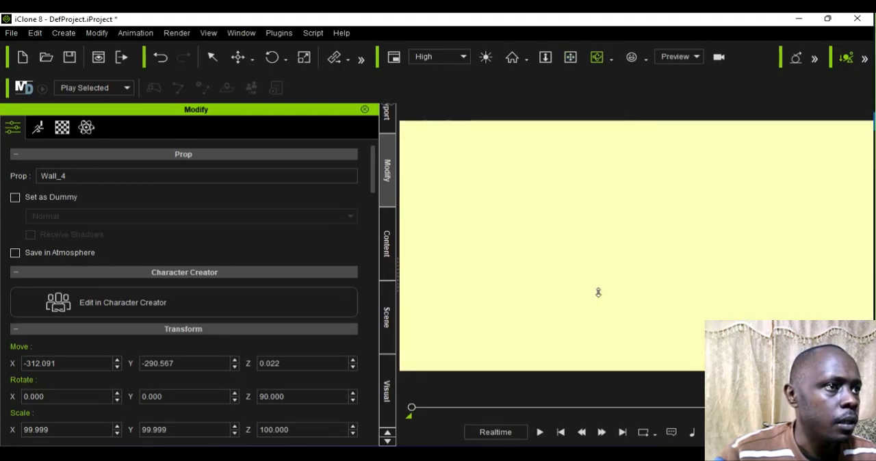
scroll(598, 293, down, 4)
right_drag(599, 293, 520, 290)
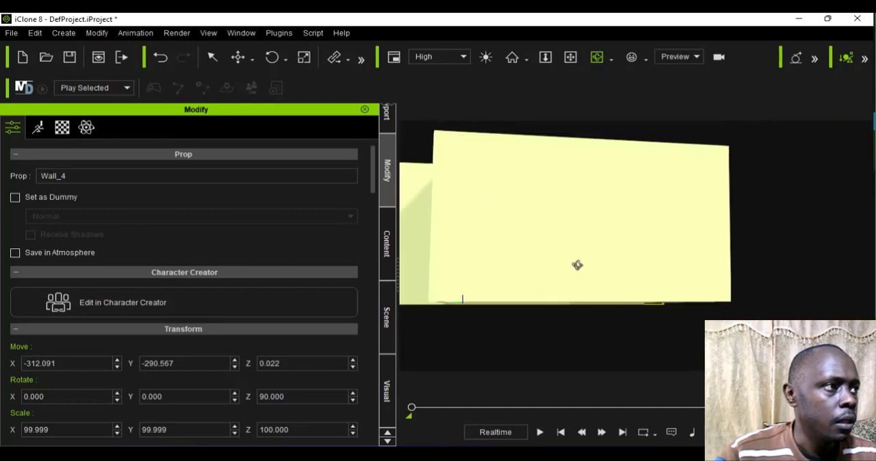
right_drag(578, 265, 551, 276)
right_drag(532, 231, 403, 285)
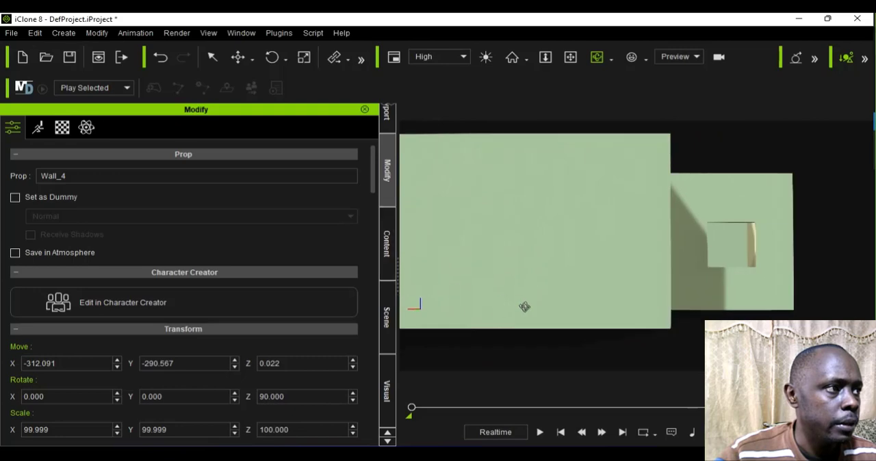
right_drag(524, 307, 504, 297)
mouse_move(548, 276)
right_down()
mouse_move(558, 273)
mouse_move(554, 286)
right_up()
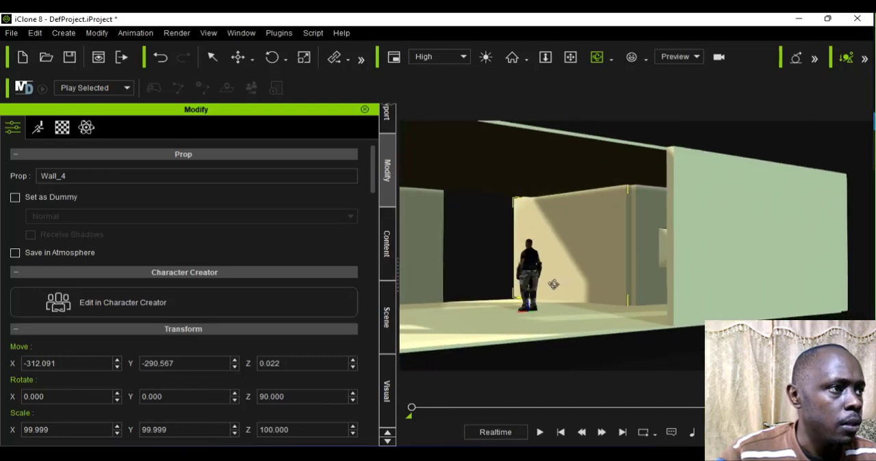
scroll(556, 286, up, 3)
scroll(556, 286, up, 5)
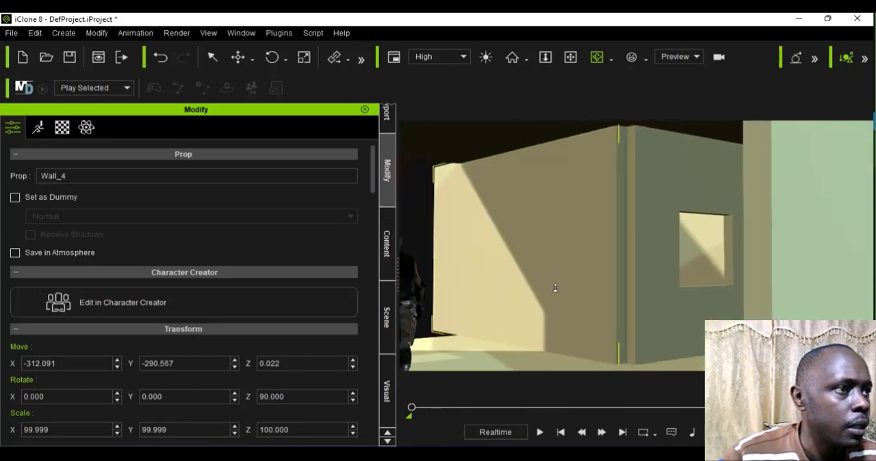
Step: Move the rotated wall with Local Move to about Y -272, closing the corner gap beside the window wall
click(252, 59)
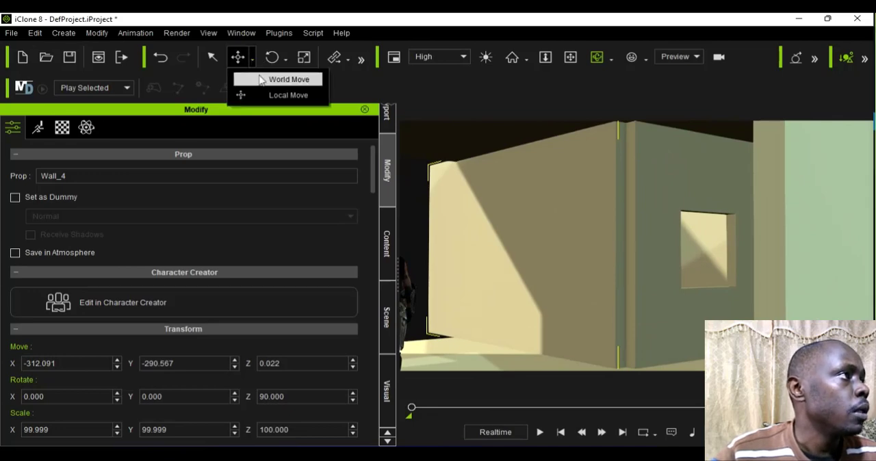
click(264, 93)
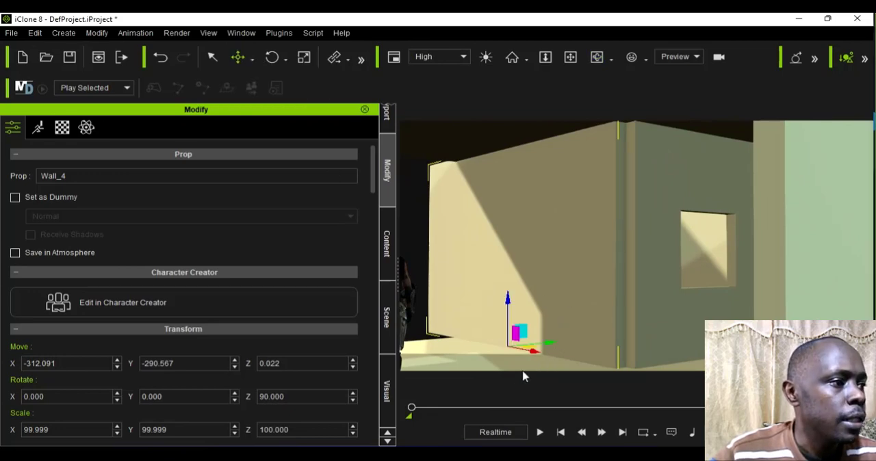
drag(541, 366, 545, 374)
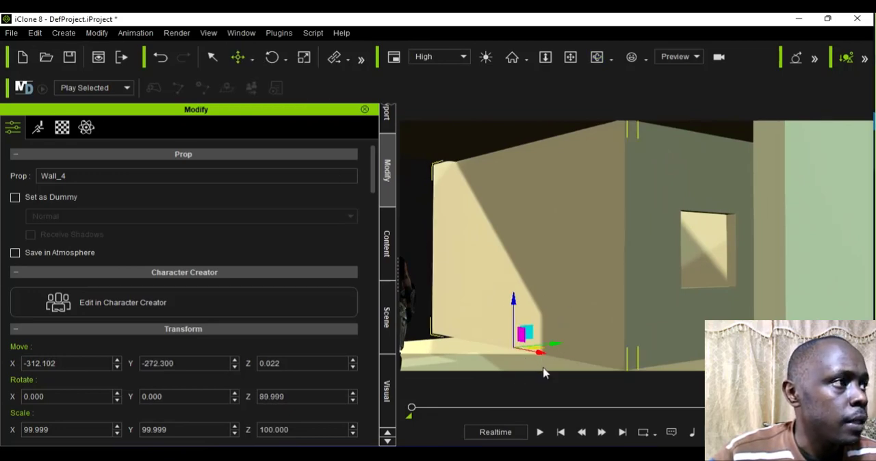
scroll(541, 366, down, 3)
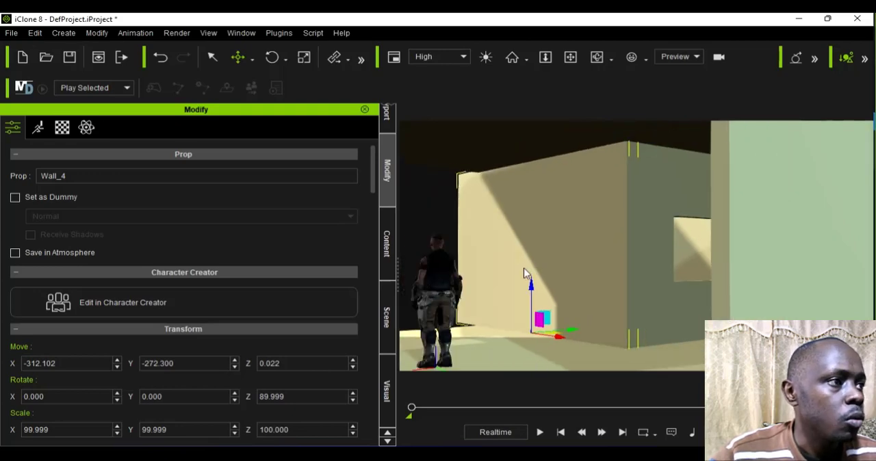
Step: Inspect the walls around the character from outside and inside, checking the doorway wall and the open end of the room
click(595, 64)
drag(495, 315, 543, 322)
drag(620, 326, 630, 287)
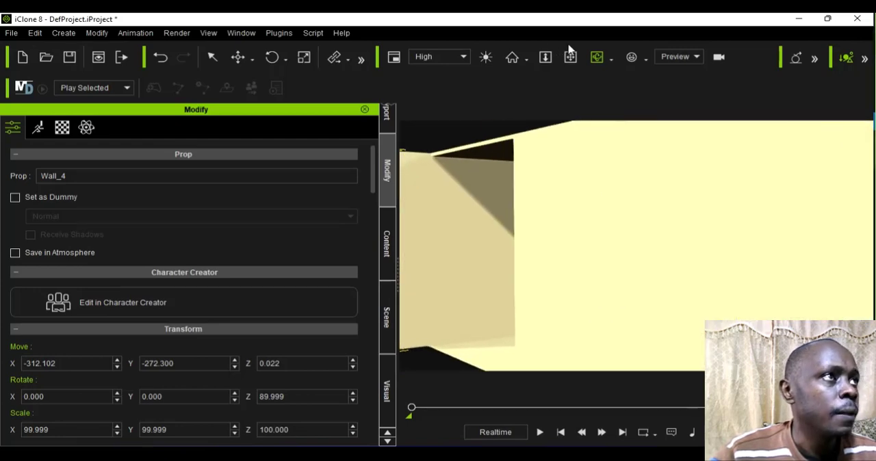
click(570, 57)
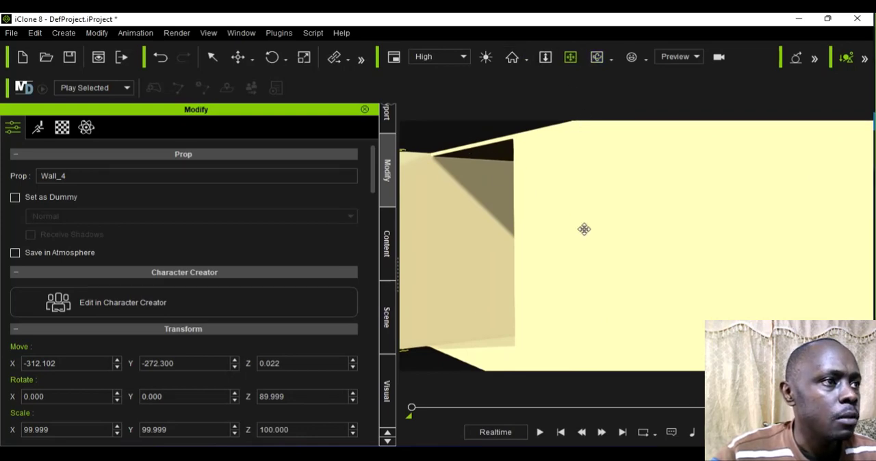
drag(584, 229, 482, 239)
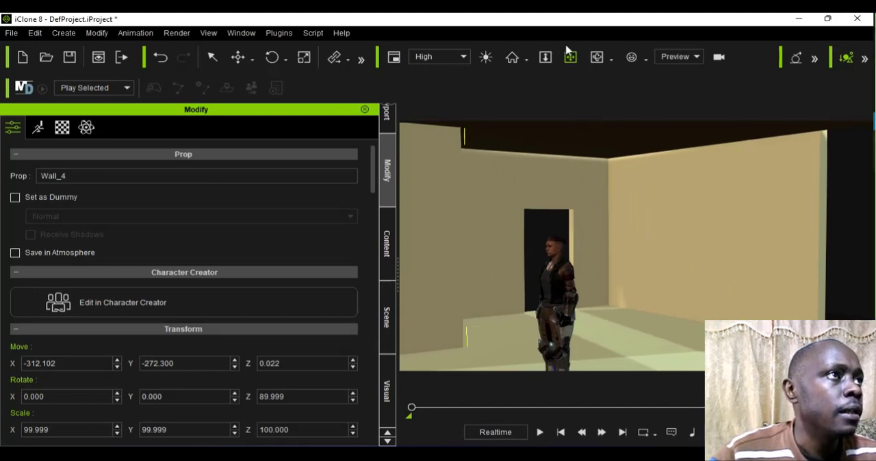
click(597, 57)
drag(618, 331, 694, 315)
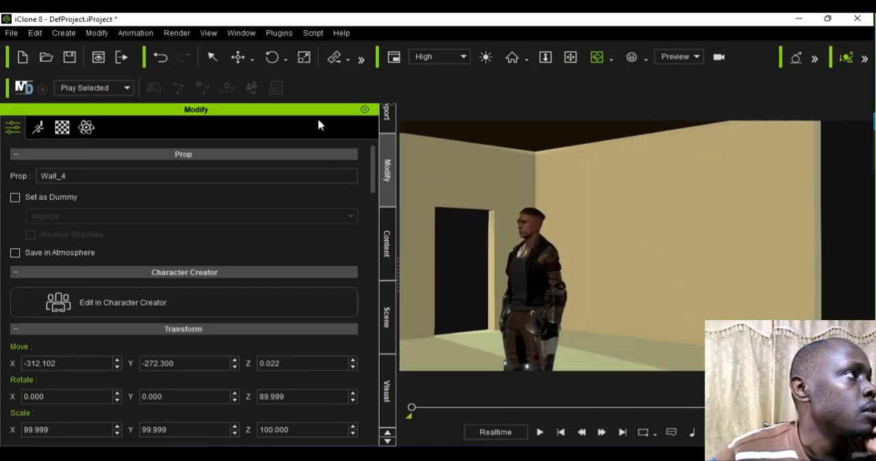
Step: Deselect the wall and set the preview camera's focal length to 20 mm
click(249, 55)
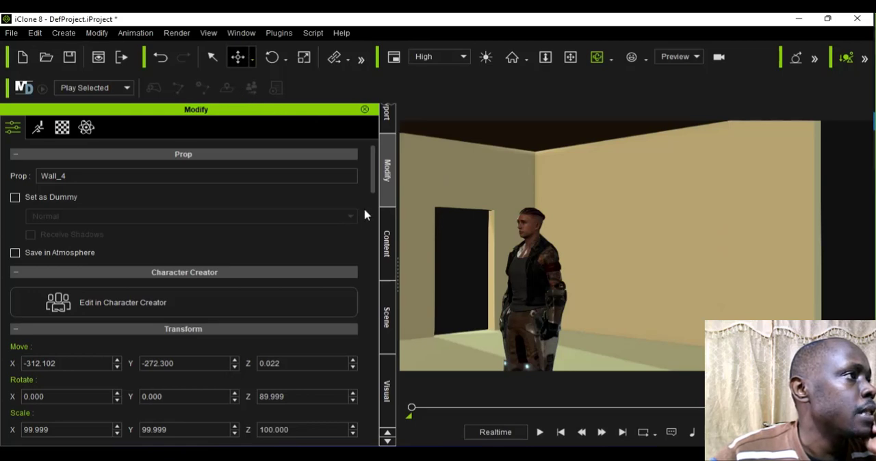
scroll(390, 202, up, 1)
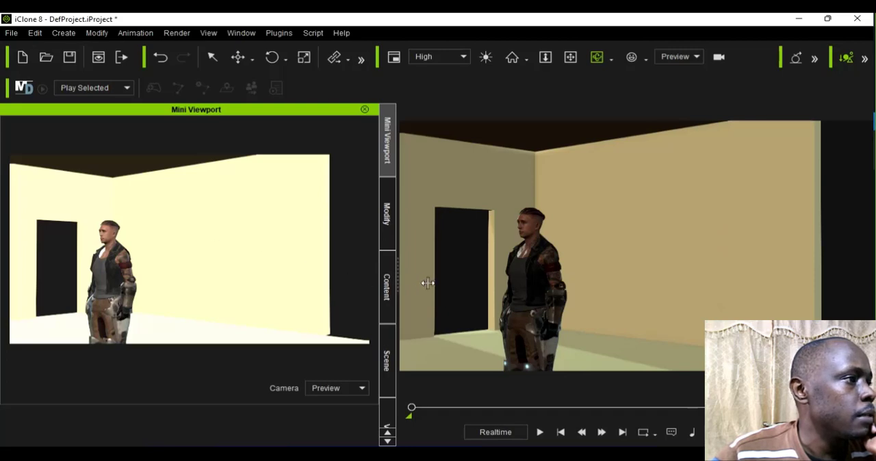
click(212, 54)
click(454, 252)
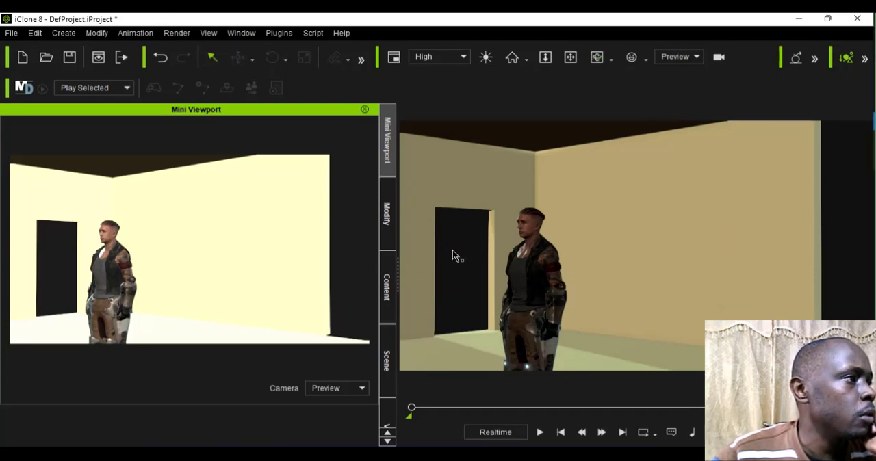
click(386, 227)
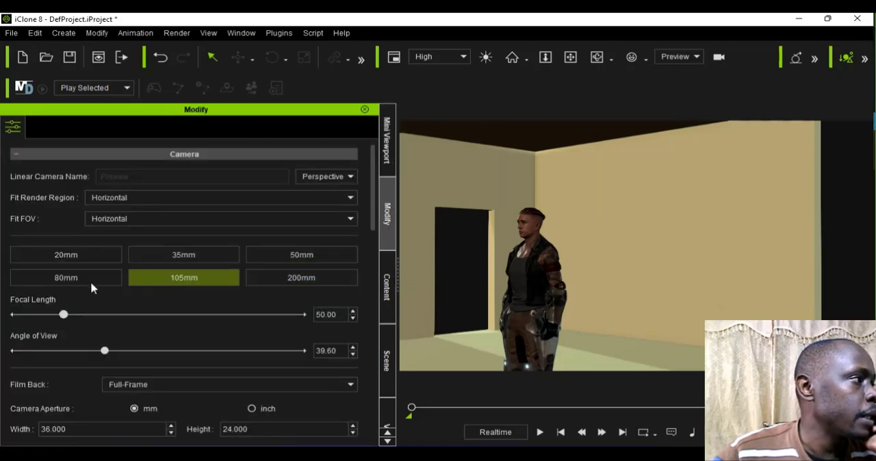
click(68, 258)
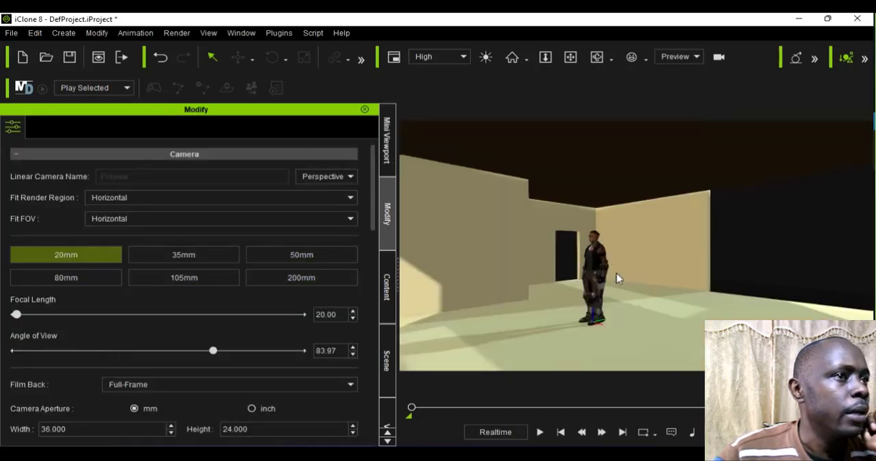
Step: Add a Wall_001 template wall to the scene for the open stretch beside the existing plain wall
scroll(619, 276, down, 1)
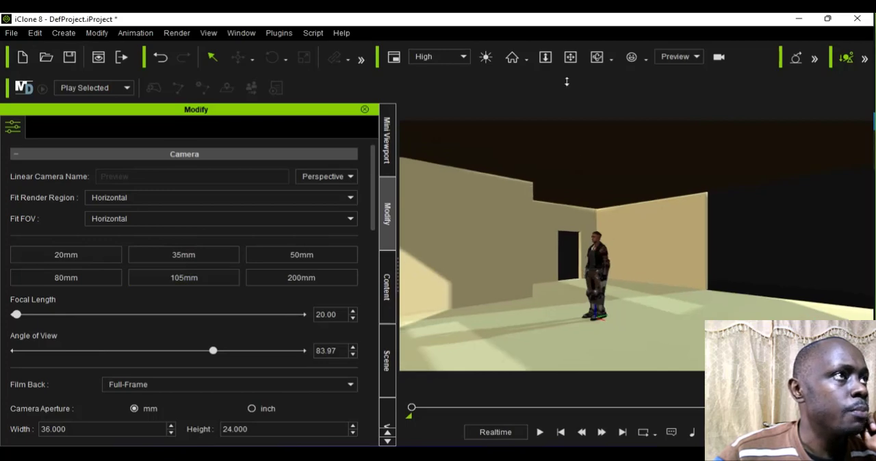
click(597, 57)
drag(593, 329, 629, 329)
drag(709, 329, 539, 209)
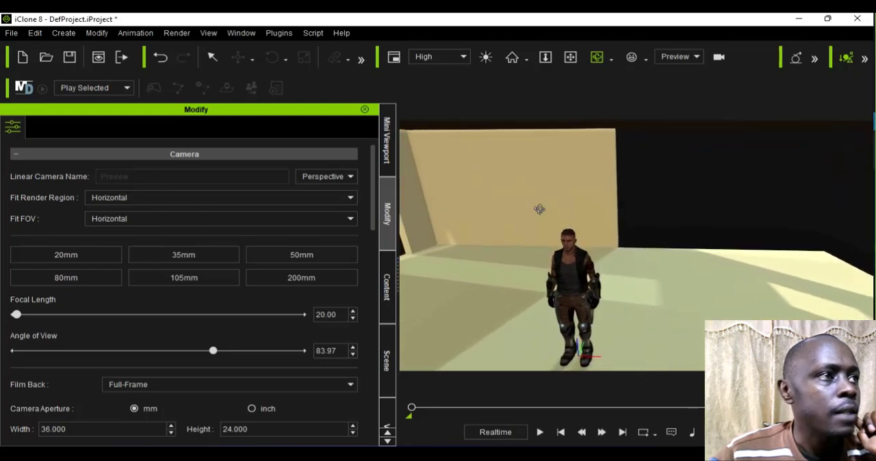
click(393, 300)
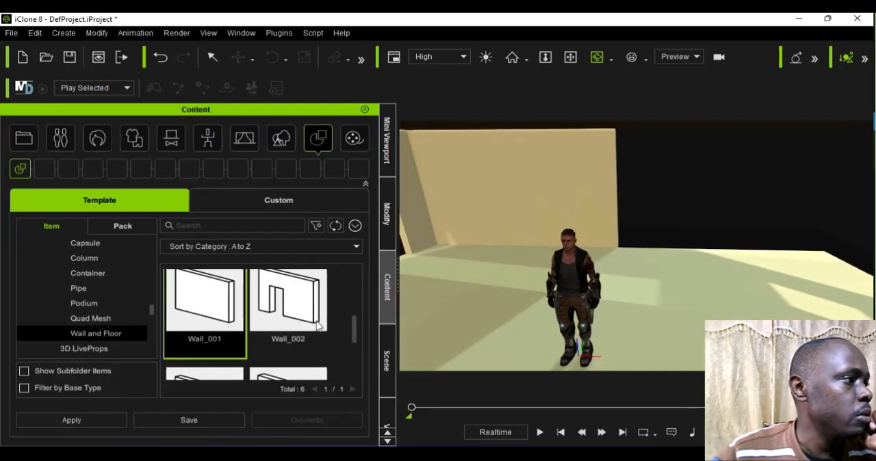
double_click(223, 317)
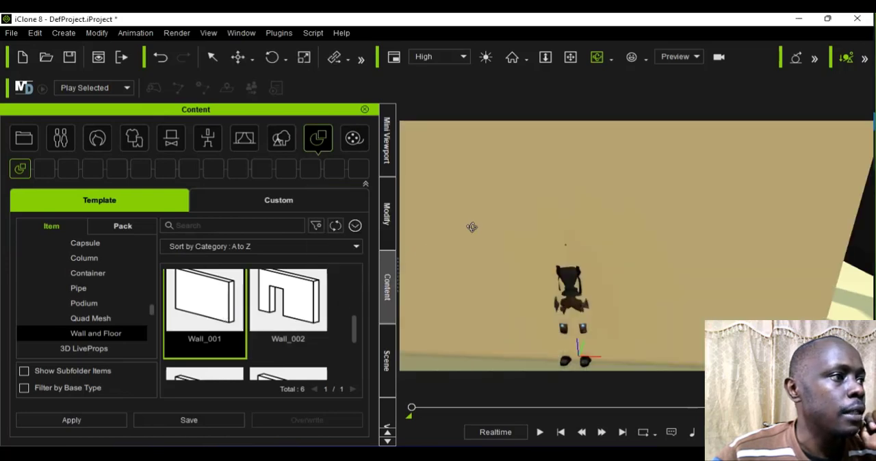
Step: Move the new wall with Local Move in line with the plain wall behind the character, at about X 284, Y 459
click(252, 59)
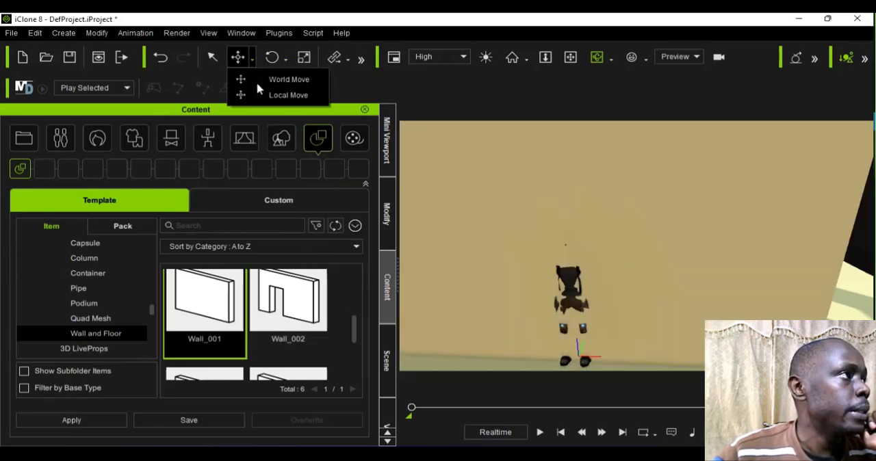
click(263, 90)
click(599, 341)
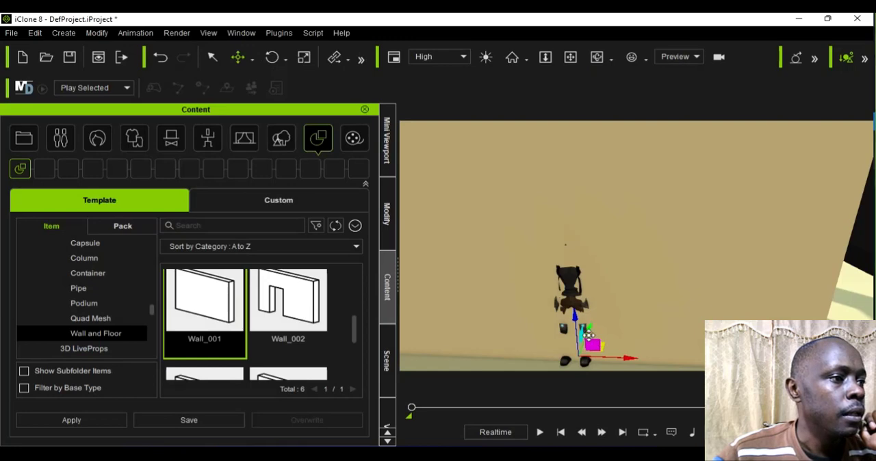
drag(589, 335, 688, 256)
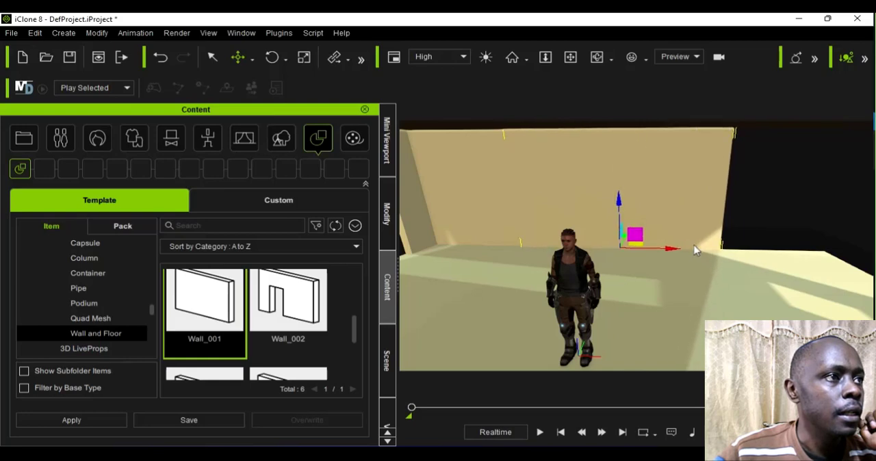
drag(669, 254, 765, 264)
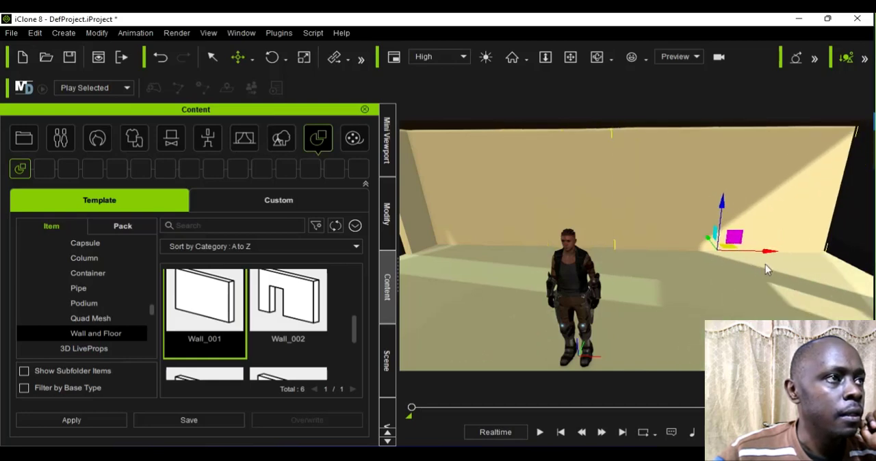
scroll(765, 263, down, 3)
scroll(764, 263, up, 1)
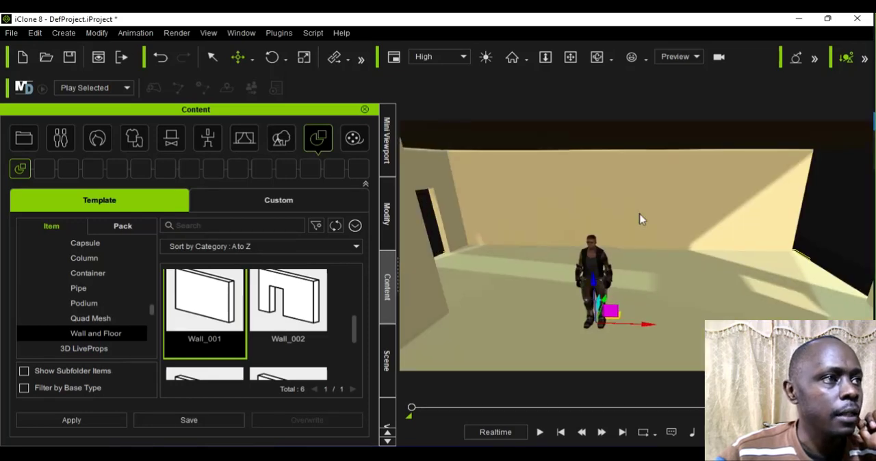
Step: Add another Wall_001 template wall for the room's open end and rotate it to 90 on Z
click(597, 57)
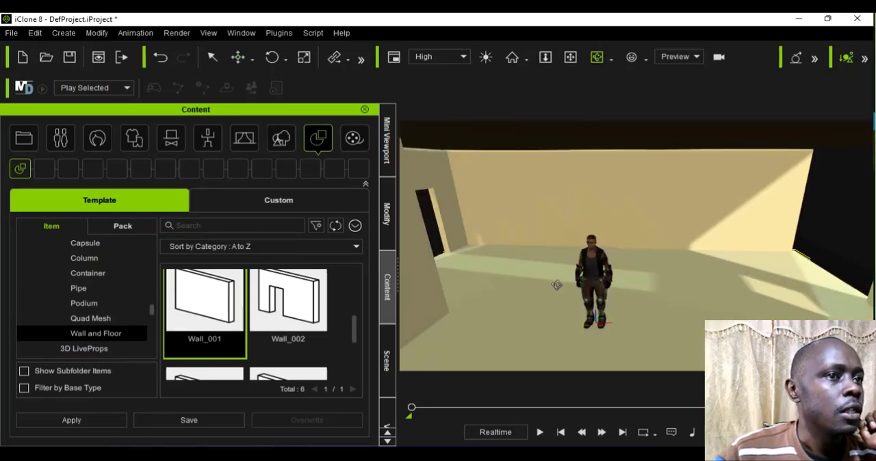
drag(557, 285, 717, 265)
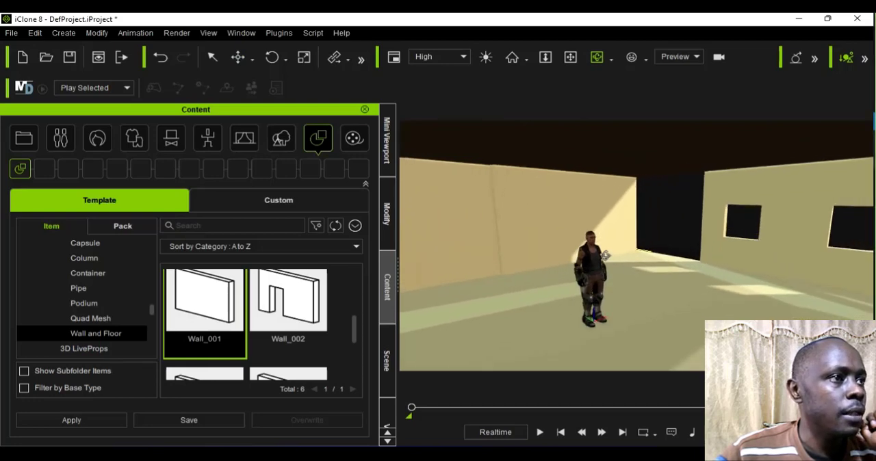
double_click(194, 316)
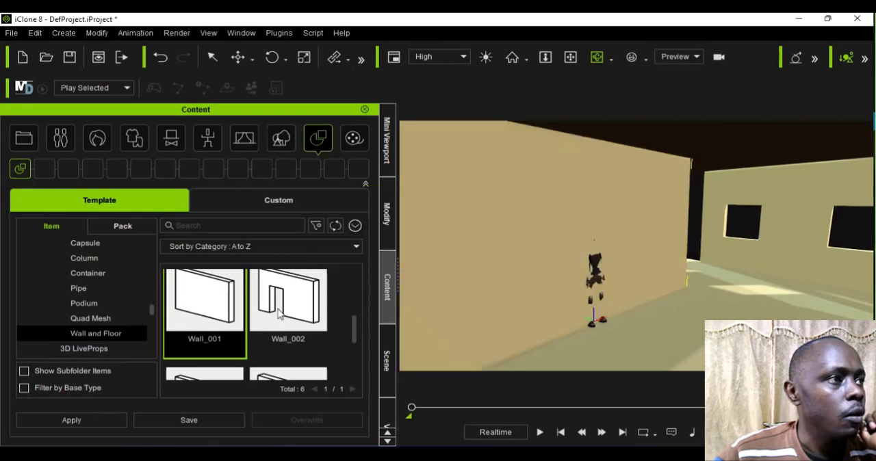
click(385, 226)
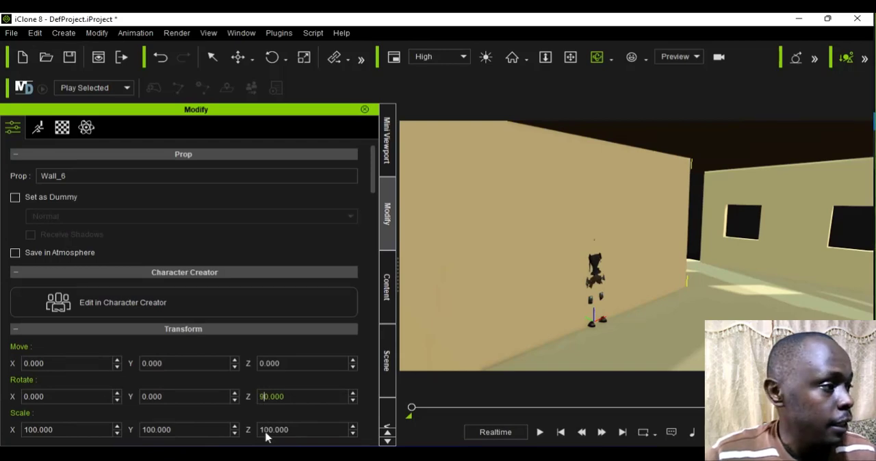
key(Return)
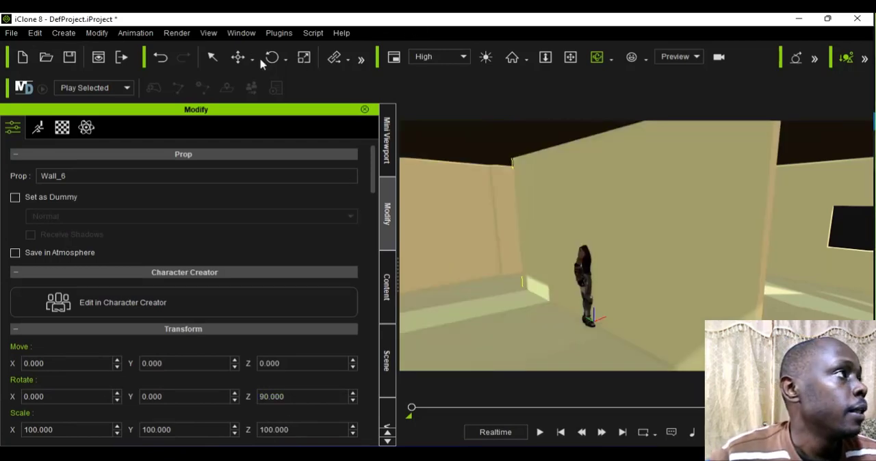
Step: Move the rotated wall with Local Move toward the room's open end, to about X 828, Y 197
click(252, 59)
click(272, 94)
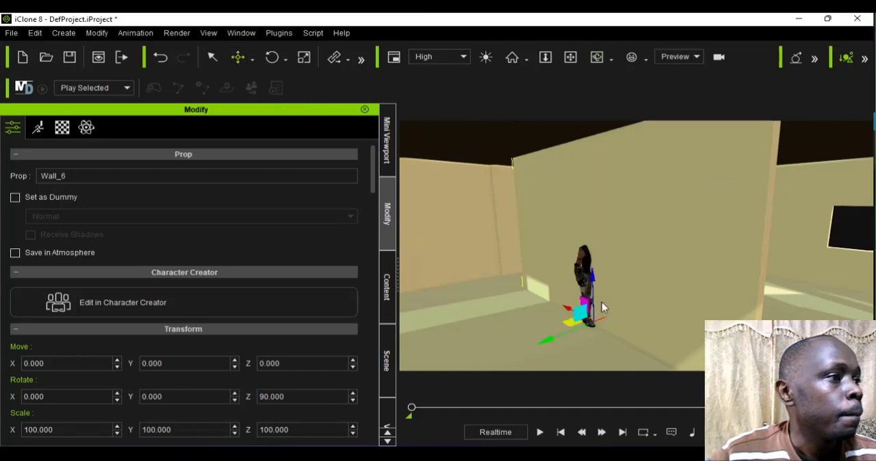
drag(633, 305, 748, 291)
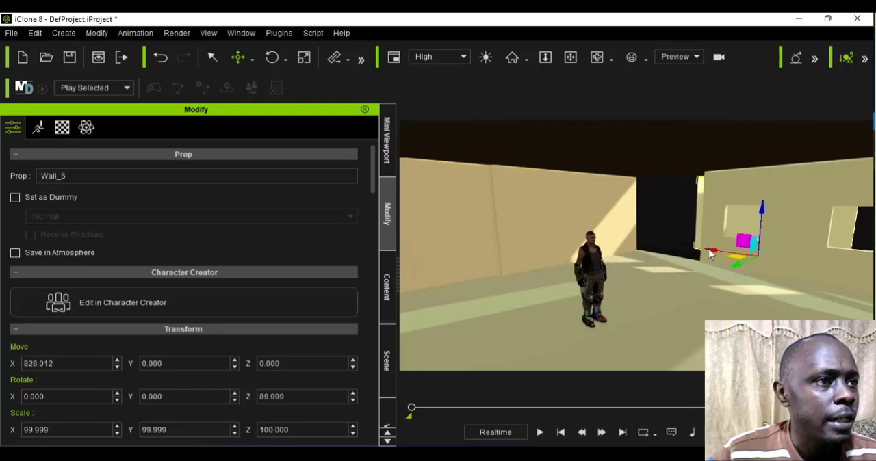
drag(712, 250, 679, 248)
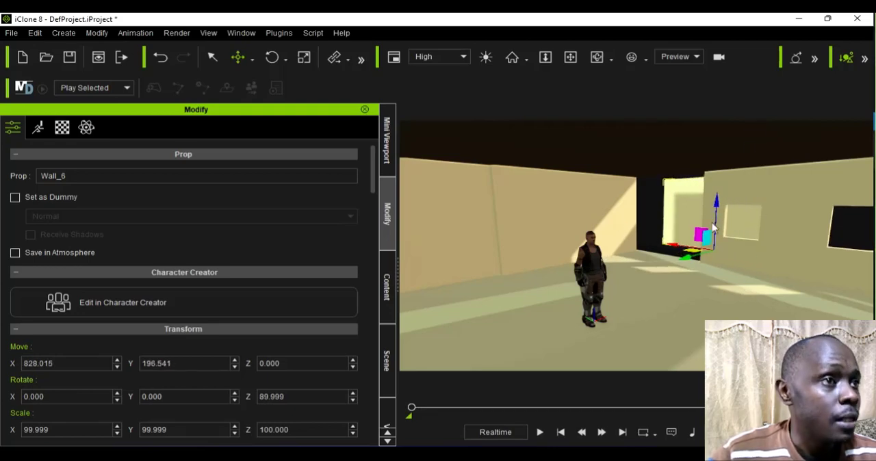
Step: Slide the plain wall behind the character along X with Local Move toward the room's open end, to about X 514
scroll(652, 262, up, 5)
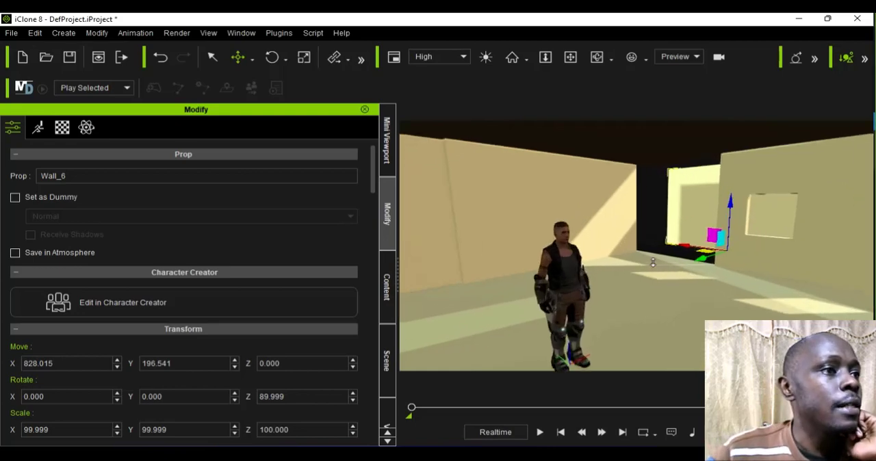
click(579, 238)
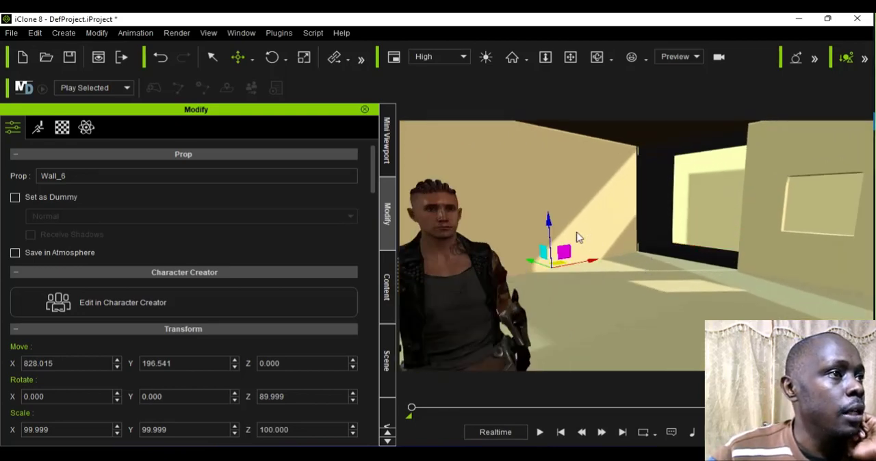
scroll(580, 238, down, 5)
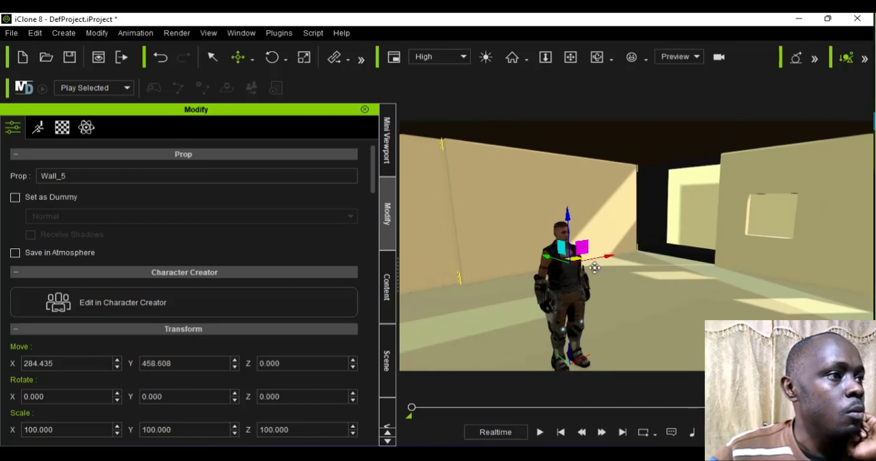
scroll(594, 269, up, 5)
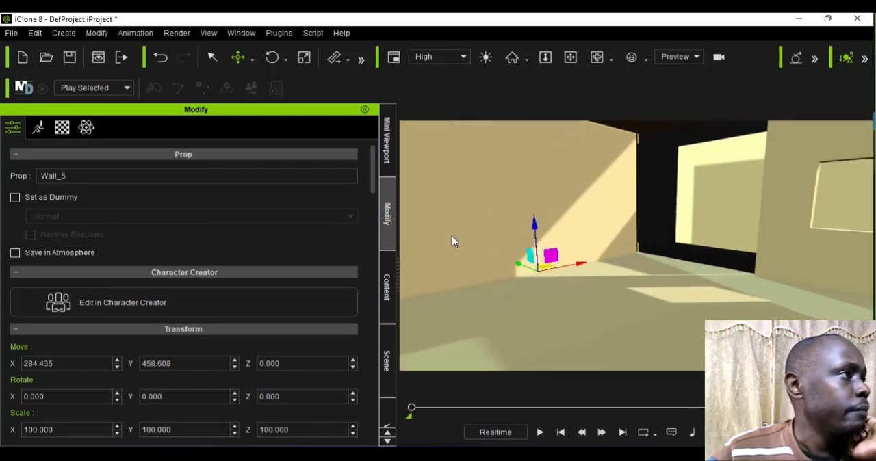
click(213, 57)
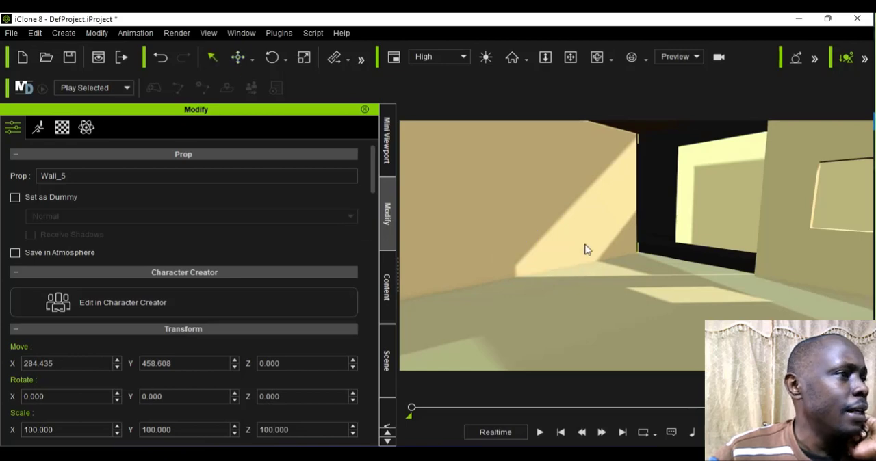
scroll(560, 233, down, 5)
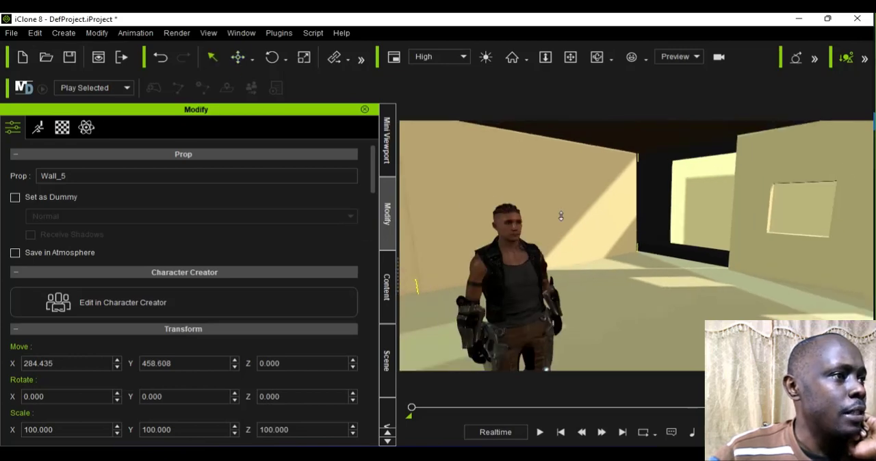
scroll(561, 216, up, 5)
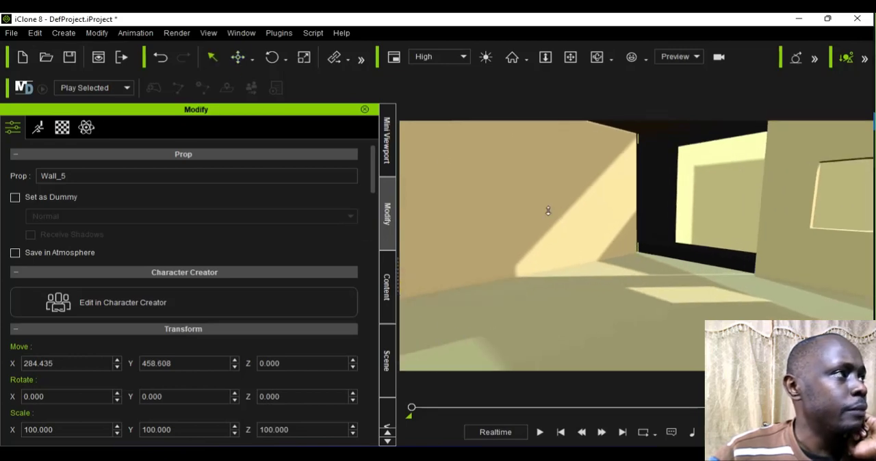
click(254, 57)
click(284, 95)
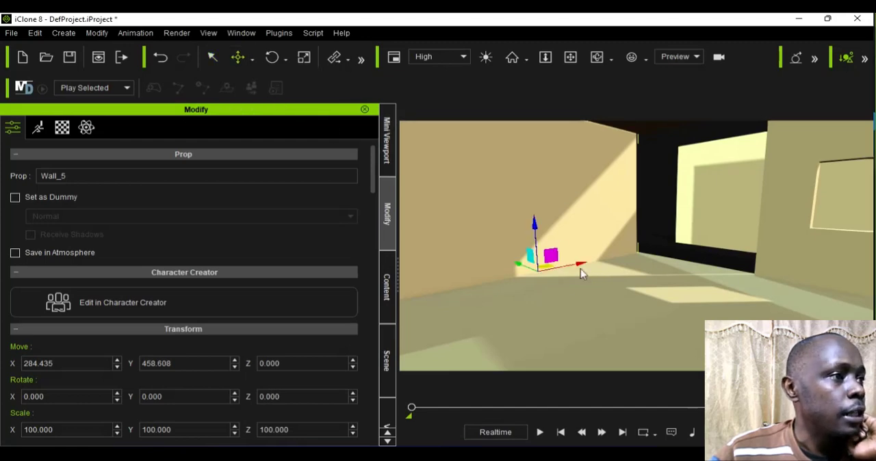
drag(580, 265, 647, 253)
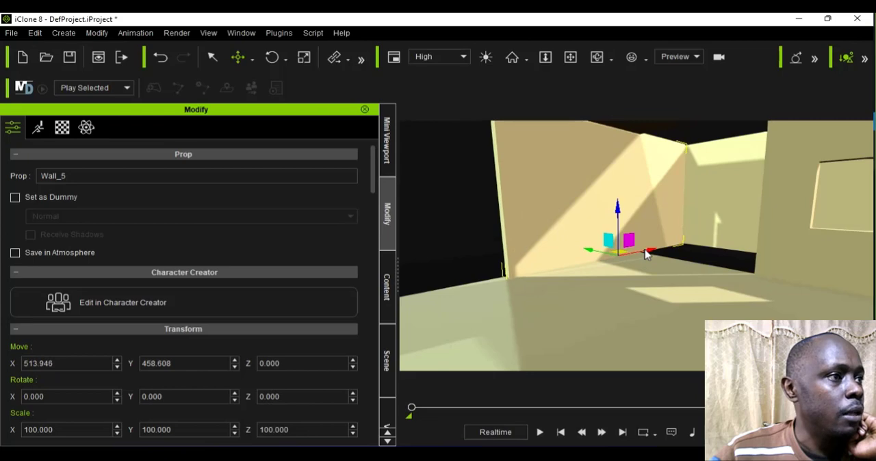
Step: Nudge the same plain wall closer into the far corner, to about X 527, Y 479
scroll(647, 254, down, 10)
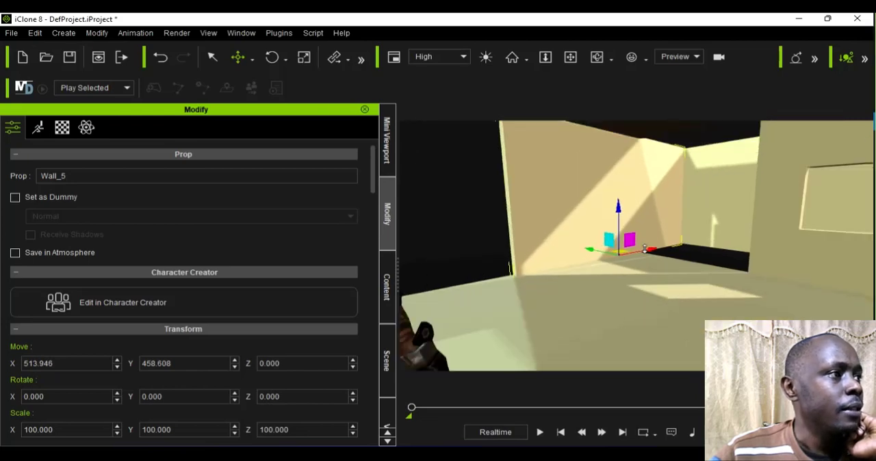
scroll(644, 250, down, 2)
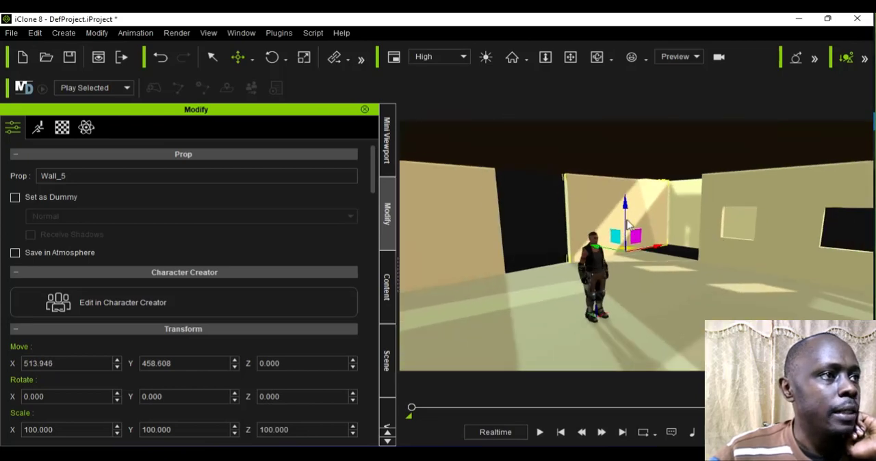
mouse_move(658, 245)
mouse_down()
mouse_move(668, 250)
mouse_move(662, 253)
mouse_up()
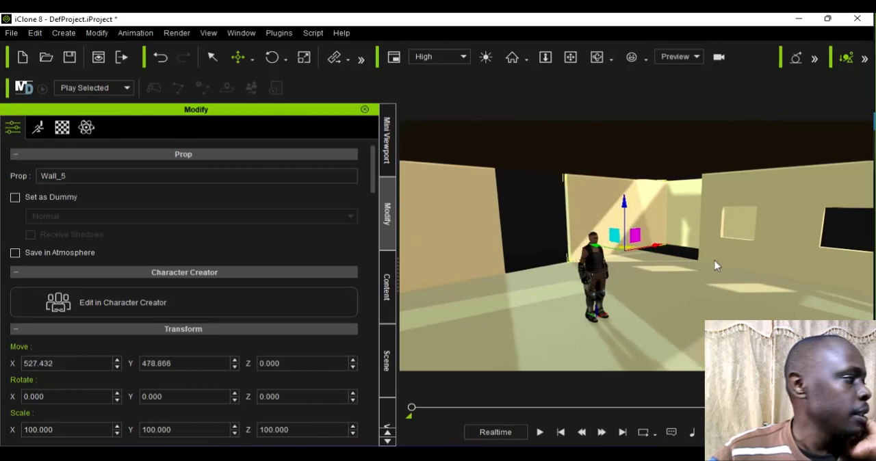
Step: Add another Wall_001 template wall to the scene as an inner partition
click(597, 56)
drag(670, 303, 623, 320)
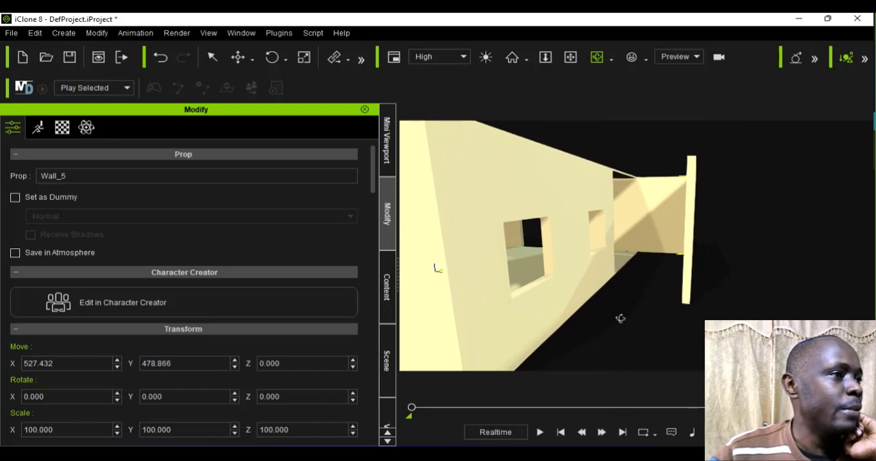
click(387, 288)
double_click(230, 328)
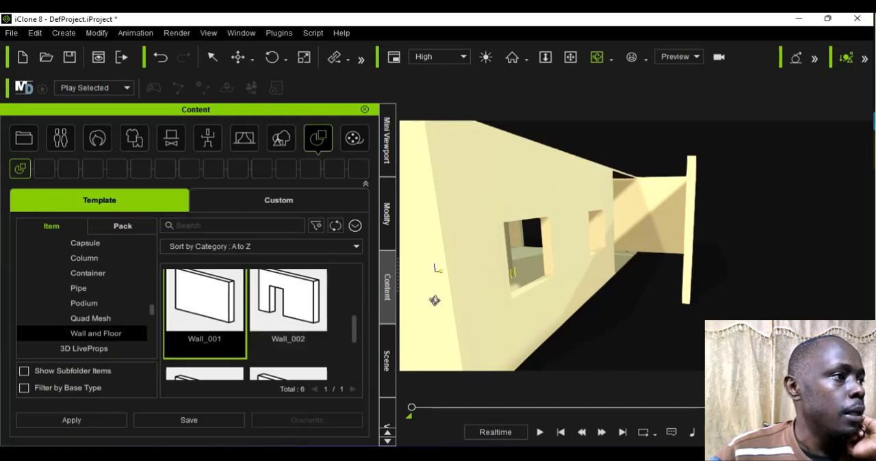
Step: Move the new wall along its length with Local Move until its end meets the wall with the windows
drag(435, 300, 677, 318)
drag(487, 300, 538, 292)
scroll(538, 292, up, 3)
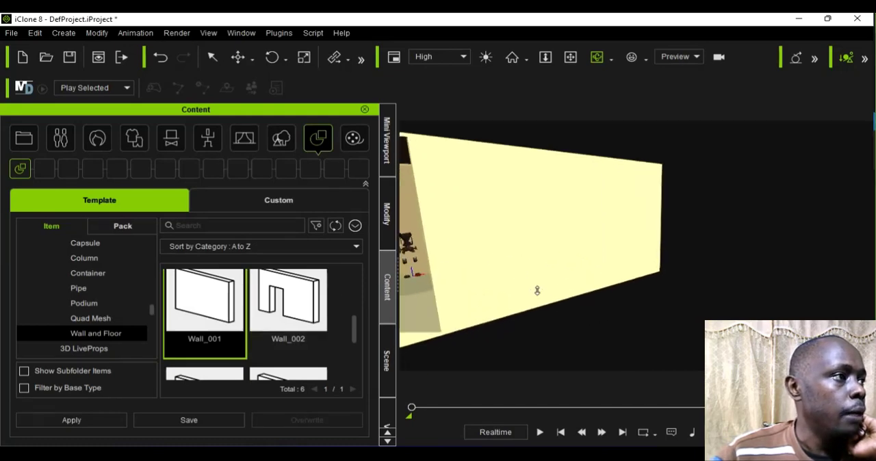
click(570, 56)
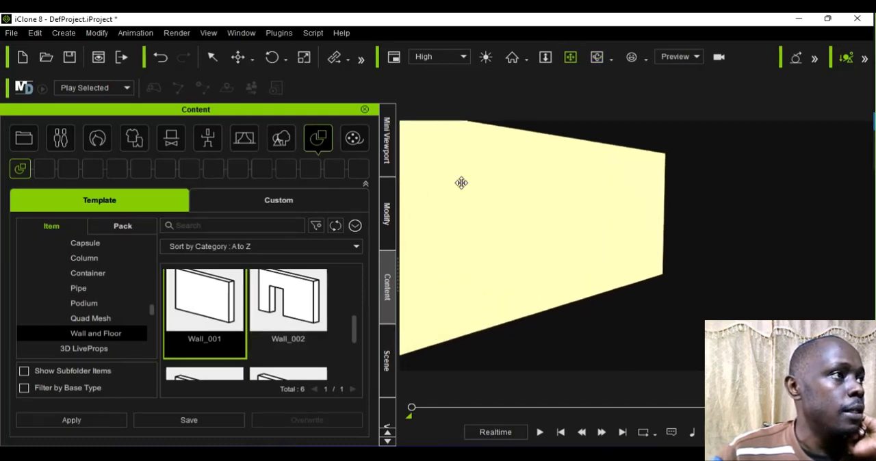
drag(458, 188, 656, 189)
scroll(619, 203, up, 5)
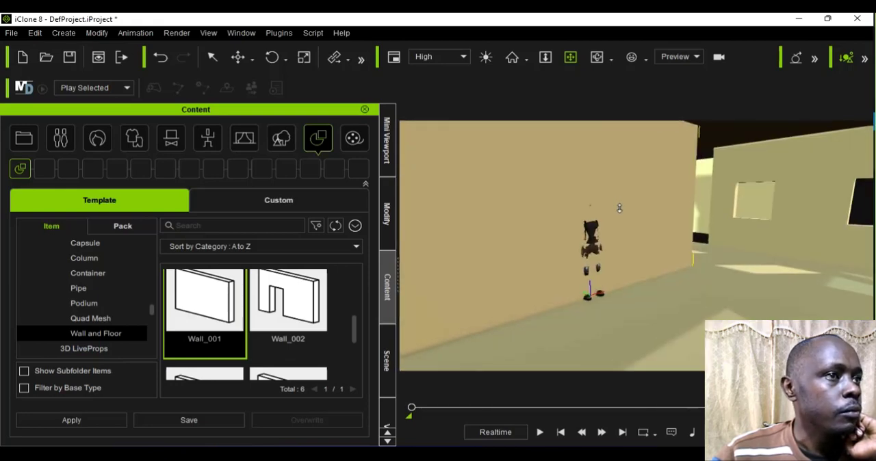
click(253, 58)
click(301, 94)
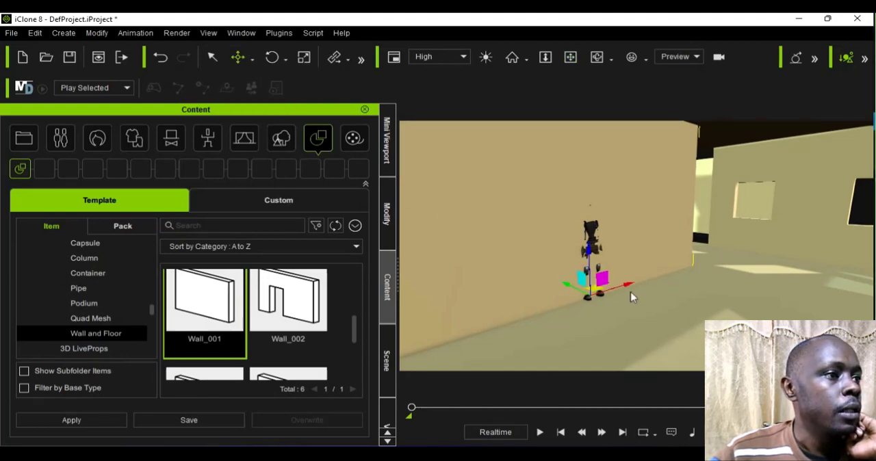
drag(630, 287, 742, 268)
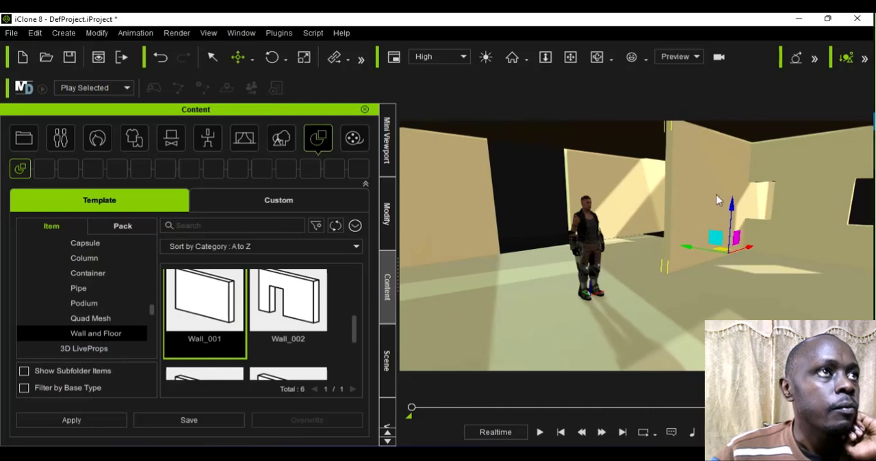
Step: Shift the partition wall sideways along Y with Local Move toward the plain wall, leaving a passage between the two
click(595, 56)
drag(513, 297, 610, 228)
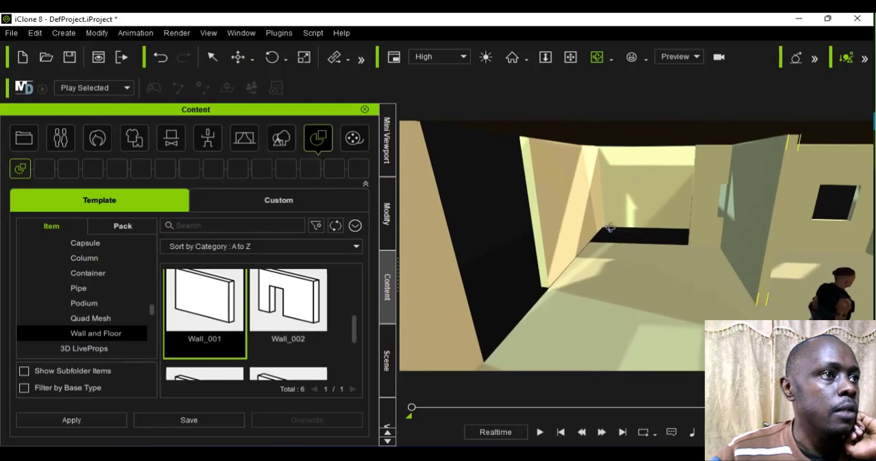
click(252, 59)
click(274, 93)
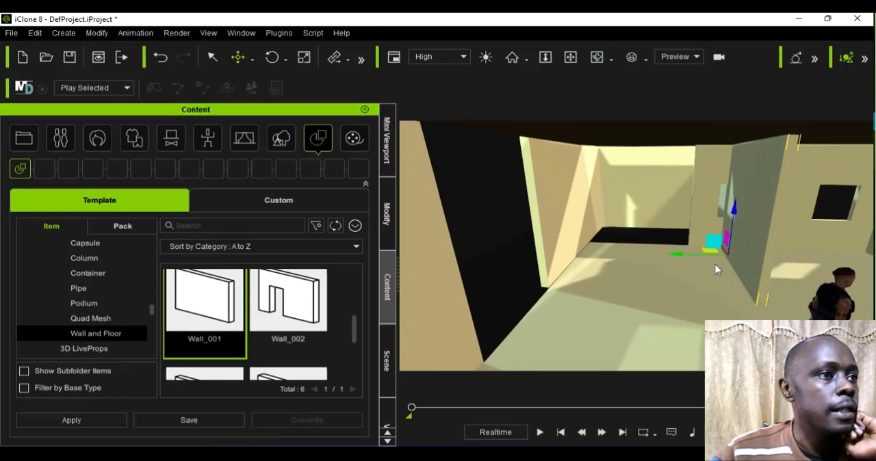
mouse_move(653, 272)
mouse_down()
mouse_move(636, 277)
mouse_move(644, 284)
mouse_up()
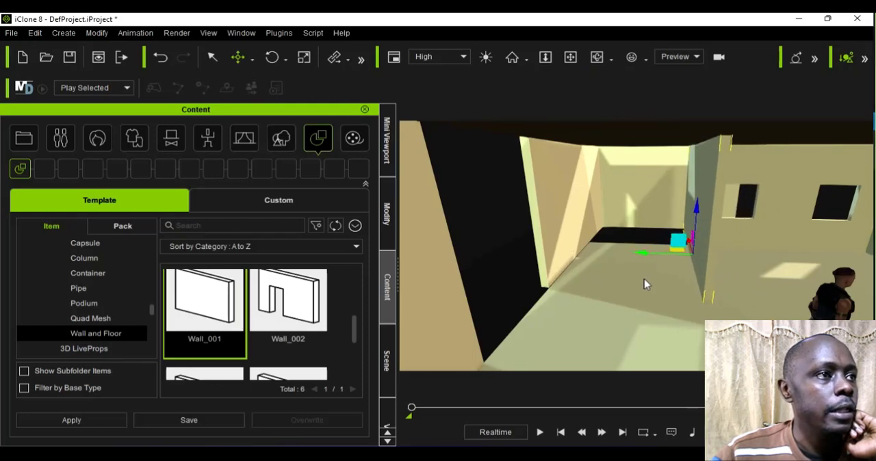
Step: Examine the partition wall's placement and the remaining gaps from outside and inside the house
scroll(663, 269, down, 2)
scroll(663, 269, down, 1)
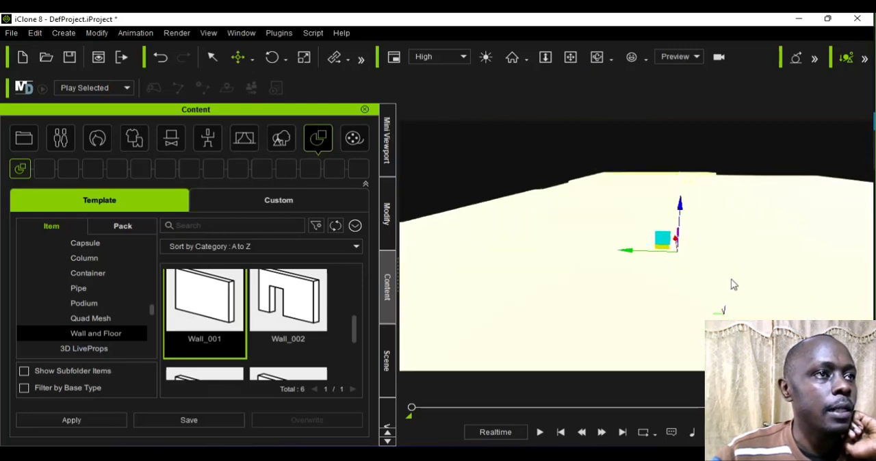
click(597, 55)
scroll(597, 294, up, 4)
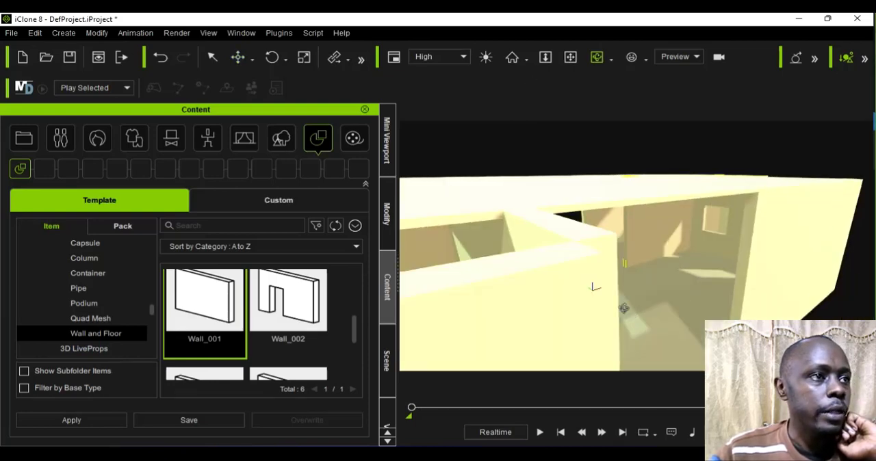
mouse_move(624, 308)
mouse_down()
mouse_move(540, 255)
mouse_move(747, 244)
mouse_move(717, 289)
mouse_move(602, 304)
mouse_move(620, 294)
mouse_up()
scroll(626, 292, up, 5)
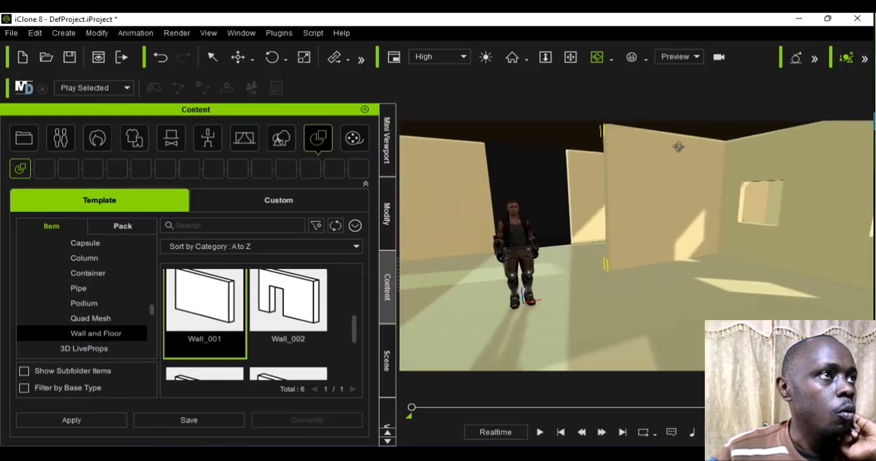
click(596, 54)
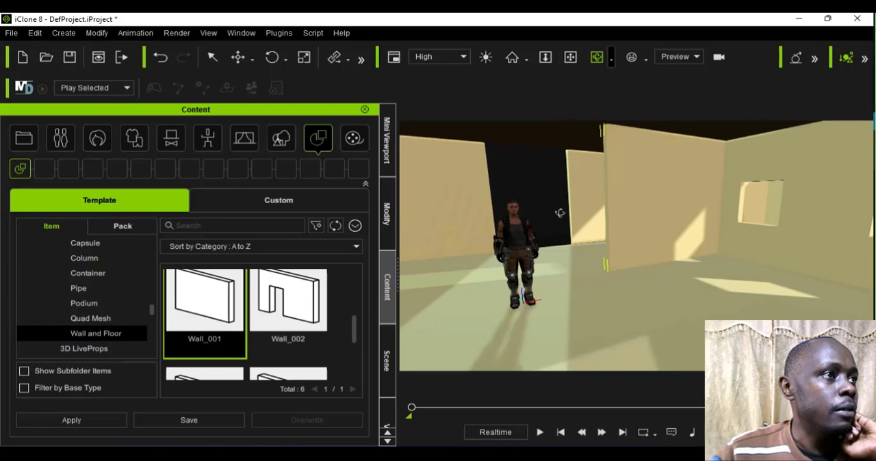
drag(632, 332, 774, 332)
drag(628, 324, 614, 313)
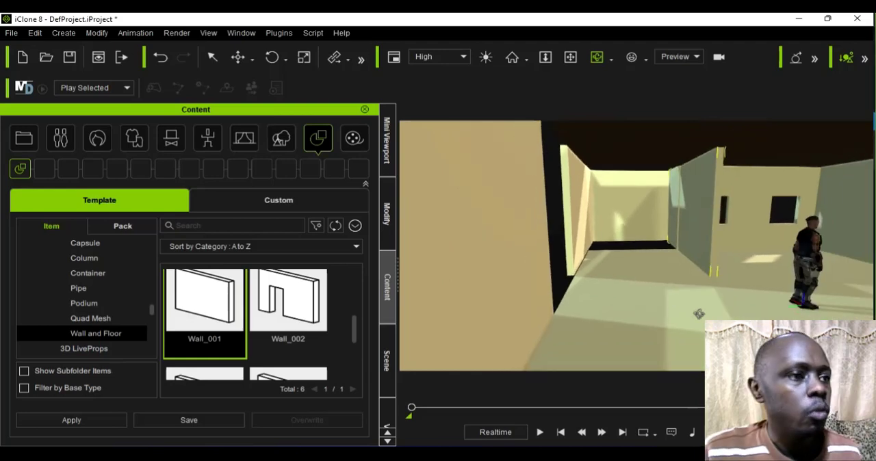
drag(671, 321, 562, 319)
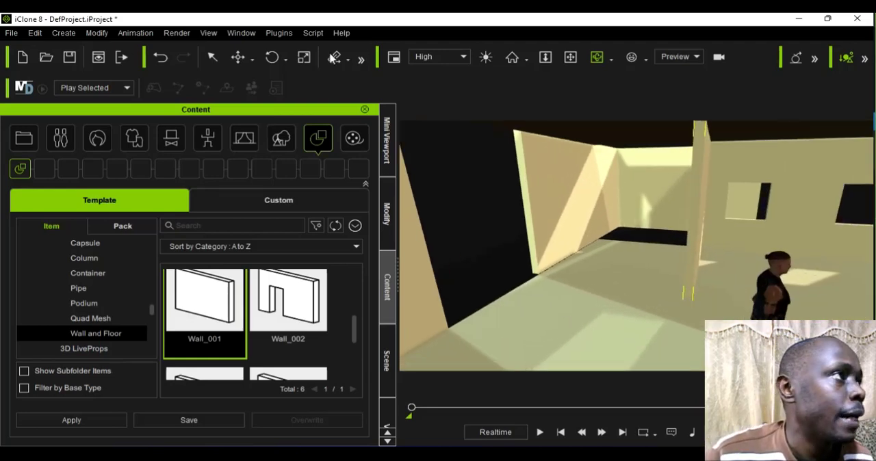
Step: Place a copy of the far plain wall along X with Local Move to fill the dark gap beside it
click(253, 58)
click(270, 92)
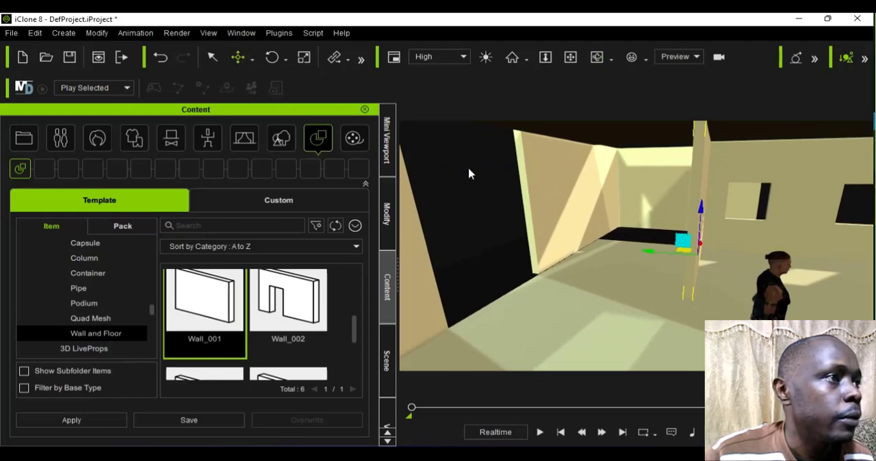
click(571, 209)
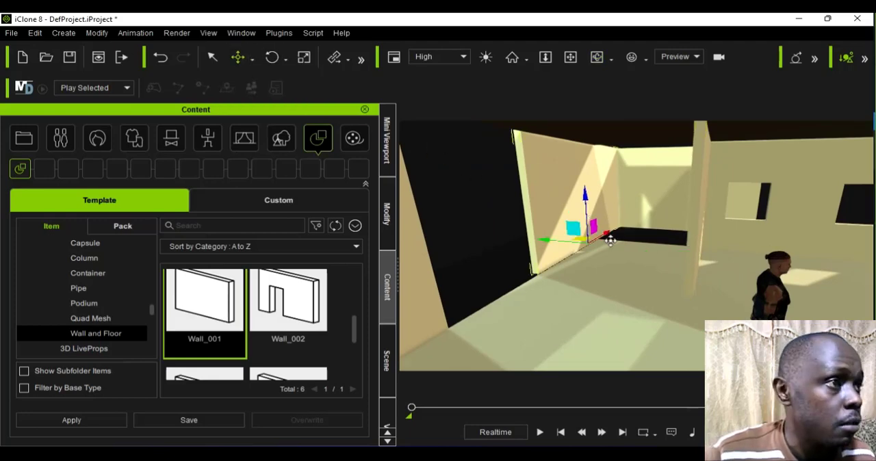
drag(608, 231, 575, 278)
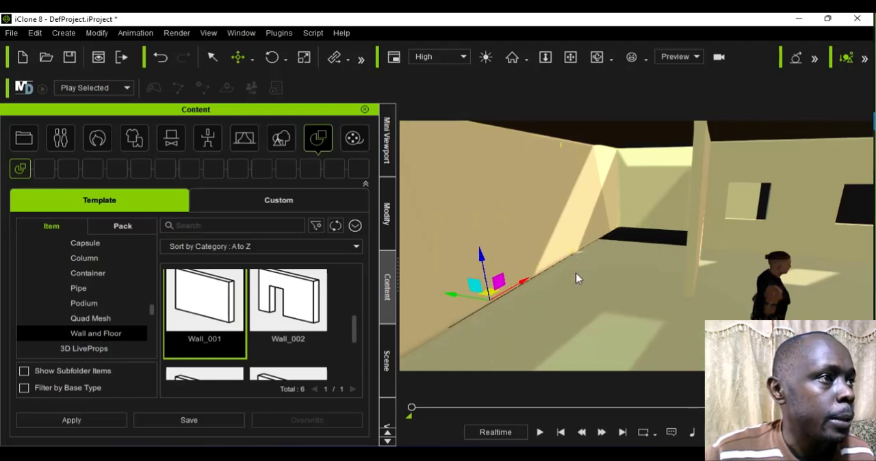
Step: Select the floor and activate Scale to extend it toward the uncovered strip at the room's far end
click(591, 298)
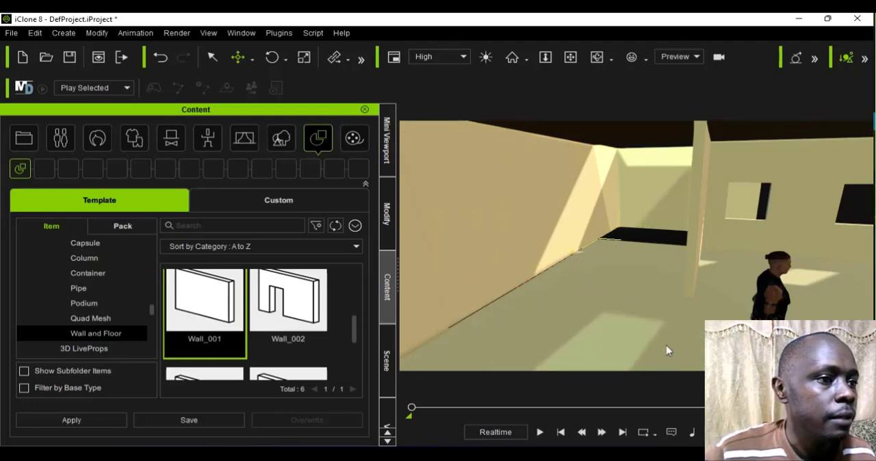
scroll(669, 350, down, 2)
scroll(673, 362, down, 1)
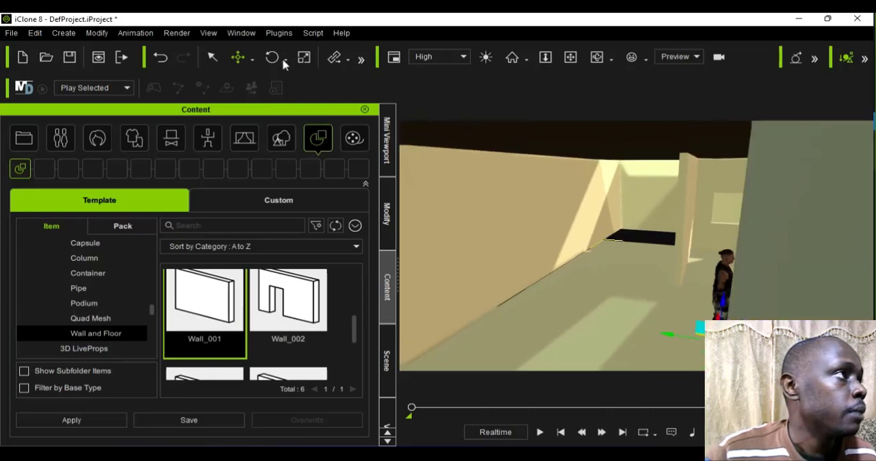
click(305, 60)
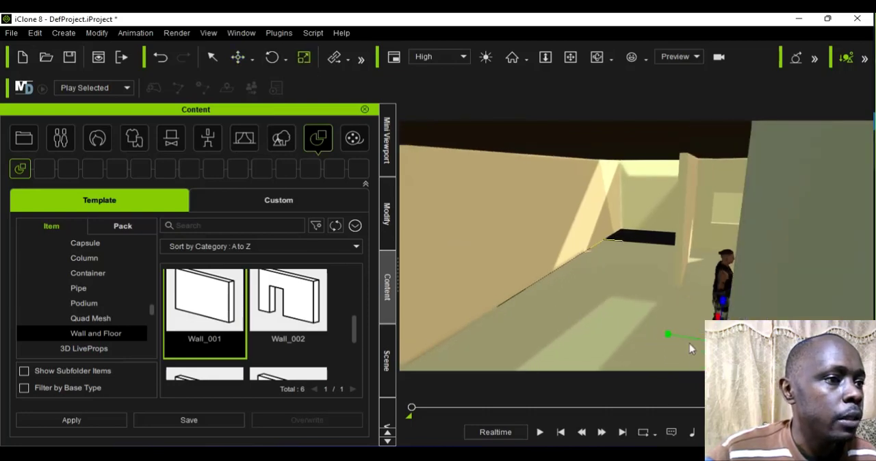
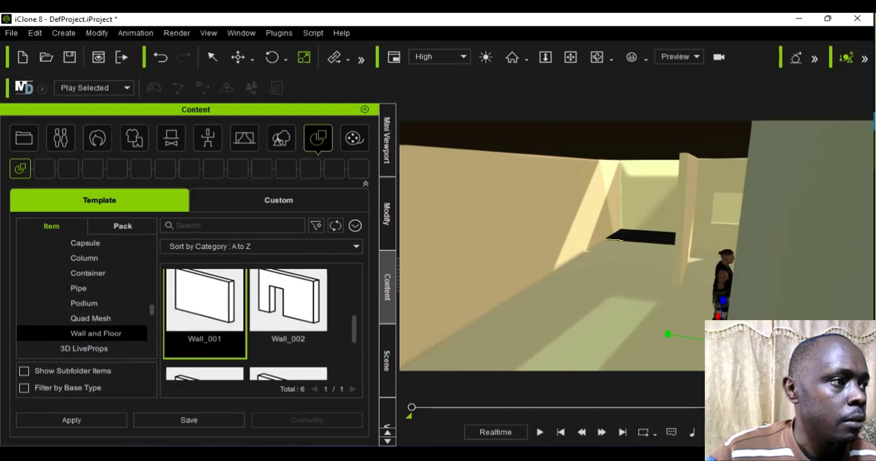
Step: Move the floor along X with Local Move to cover the dark strip at the room's far end
scroll(662, 327, down, 4)
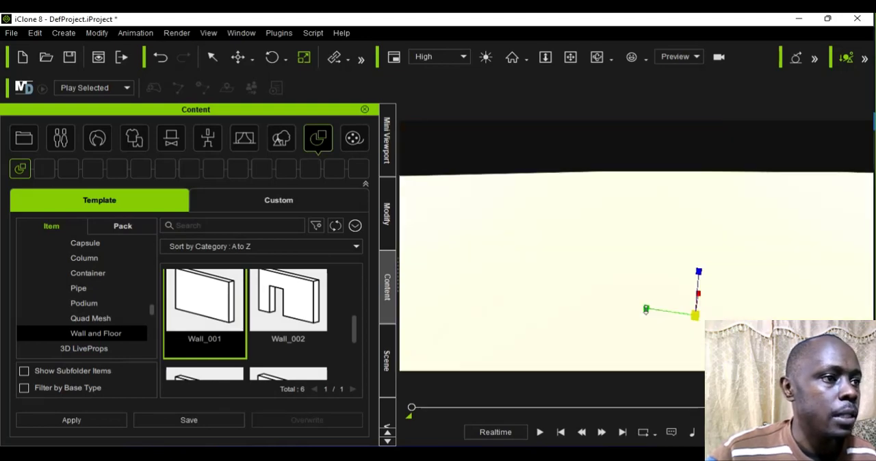
scroll(648, 306, up, 3)
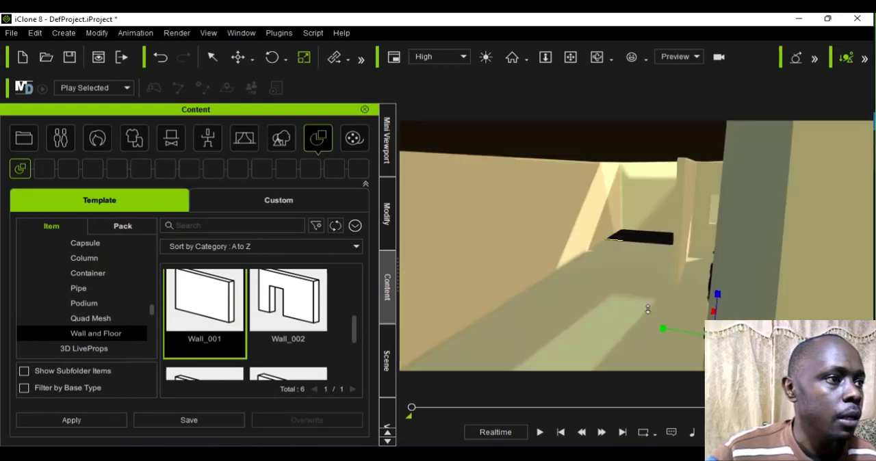
click(252, 59)
click(264, 95)
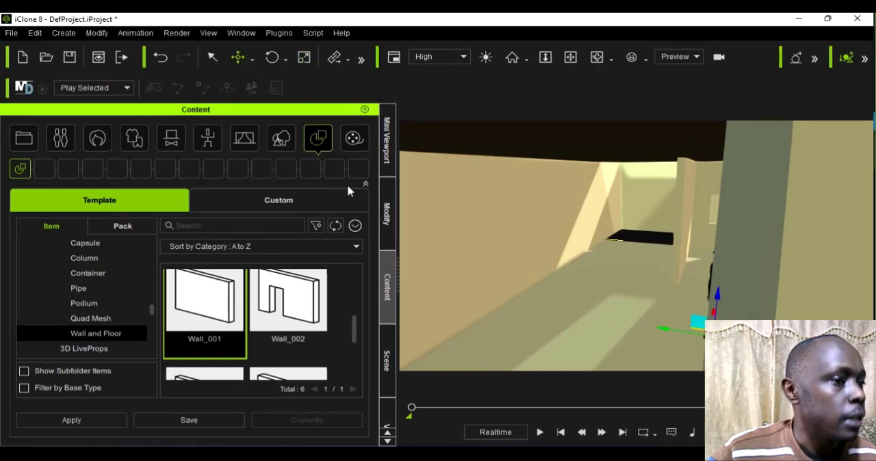
click(597, 57)
drag(587, 349, 638, 351)
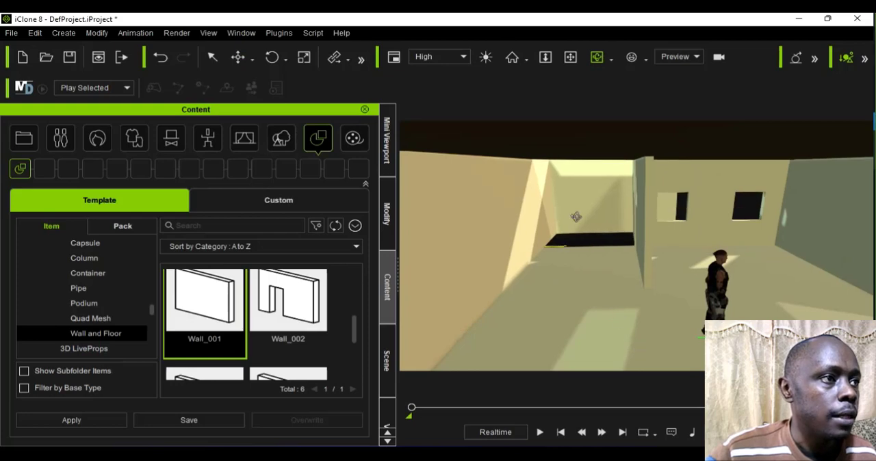
scroll(584, 293, down, 1)
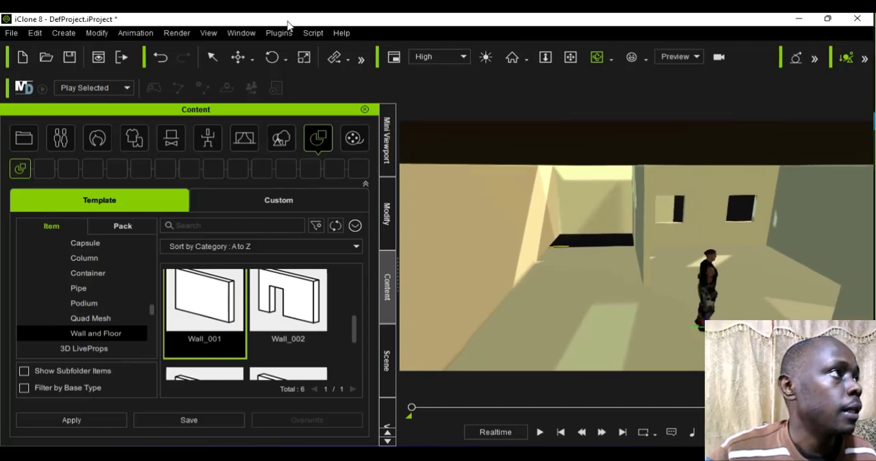
click(253, 59)
click(269, 95)
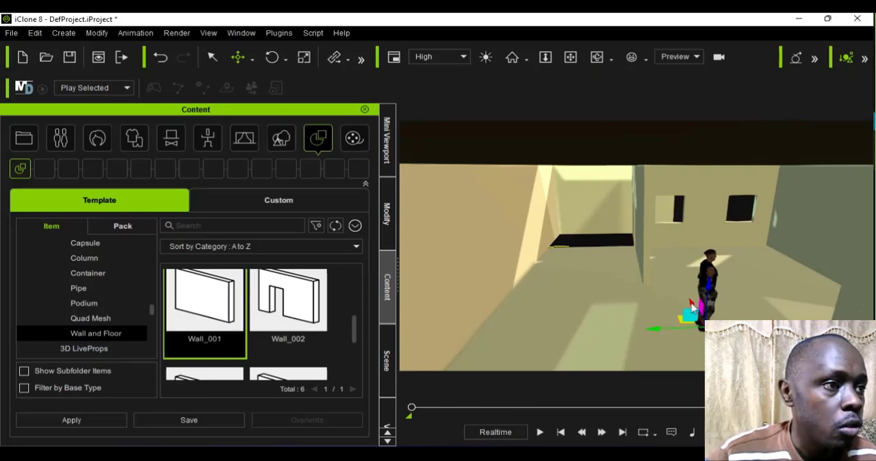
drag(691, 303, 679, 278)
scroll(676, 279, up, 2)
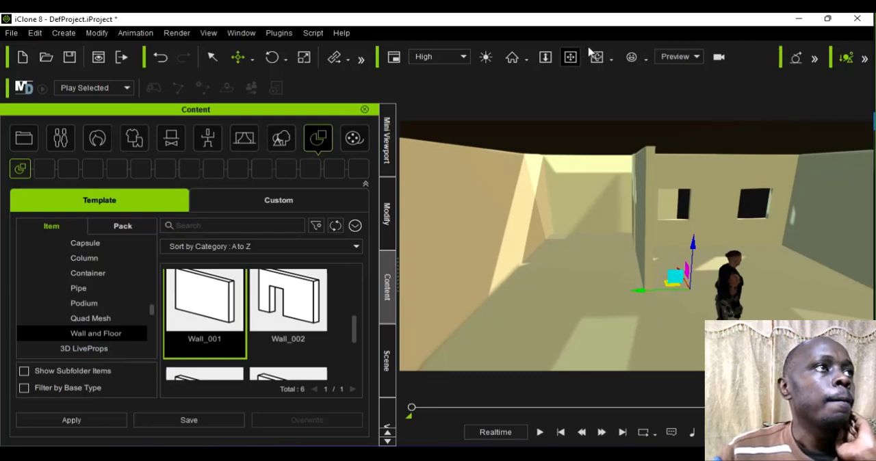
Step: Shift the partition wall along Y with Local Move to line it up with the adjoining wall section and hide the seam
click(596, 56)
drag(606, 268, 727, 291)
scroll(727, 291, up, 3)
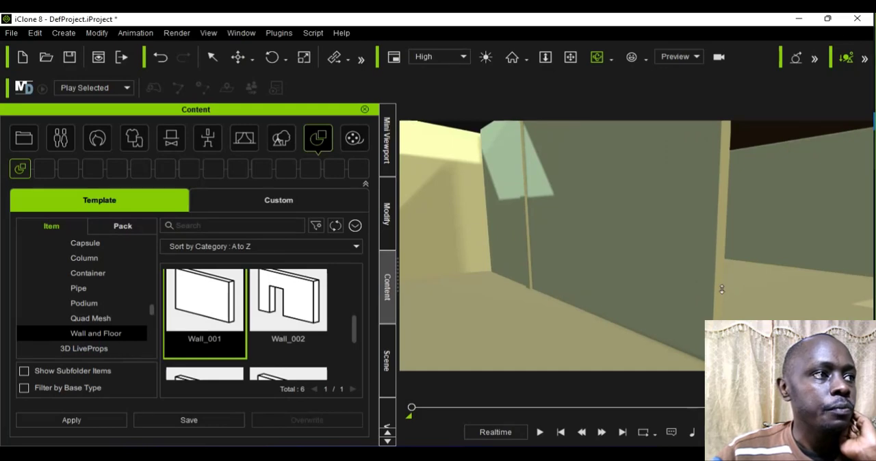
scroll(726, 291, down, 2)
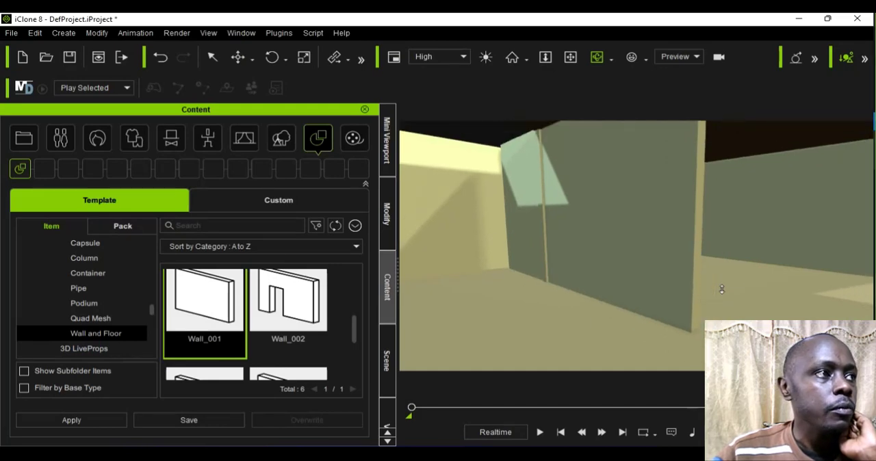
click(253, 58)
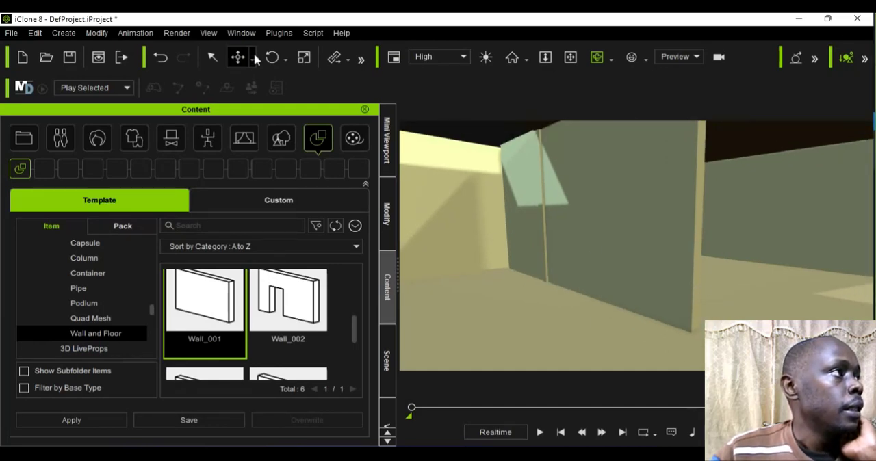
click(255, 59)
click(273, 90)
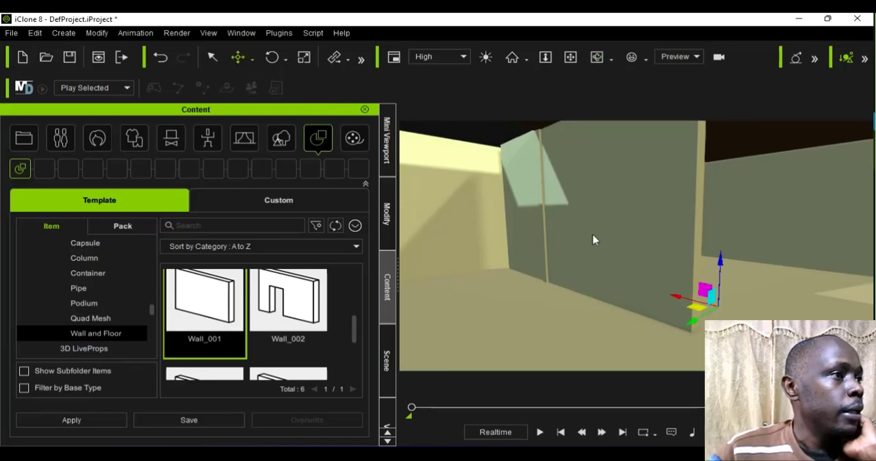
drag(663, 313, 515, 308)
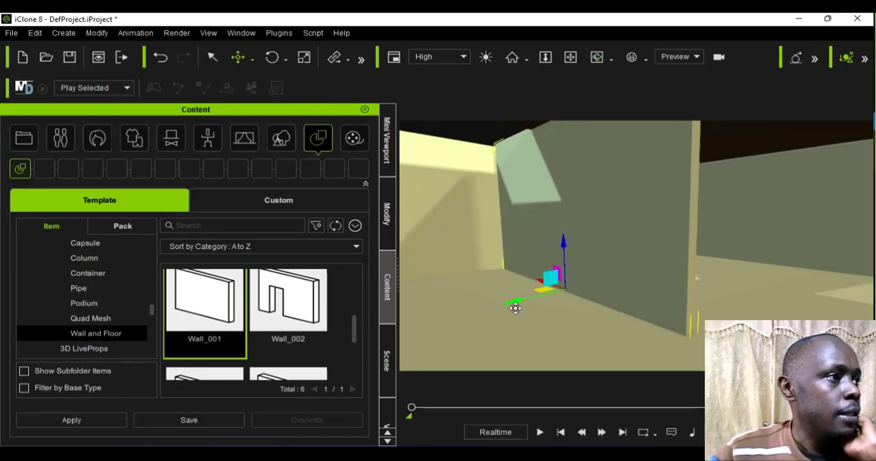
Step: Deselect the partition wall and set the preview camera's focal length to 20 mm for a wider view
click(597, 57)
right_drag(694, 312, 643, 260)
scroll(580, 321, down, 2)
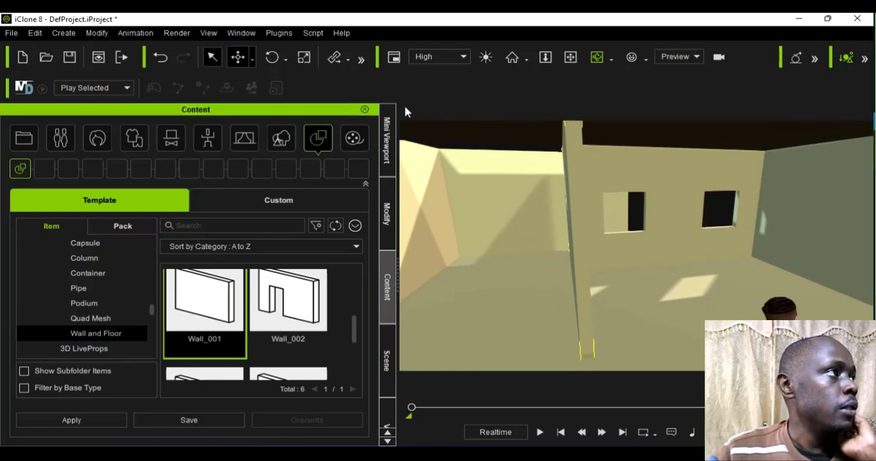
click(727, 211)
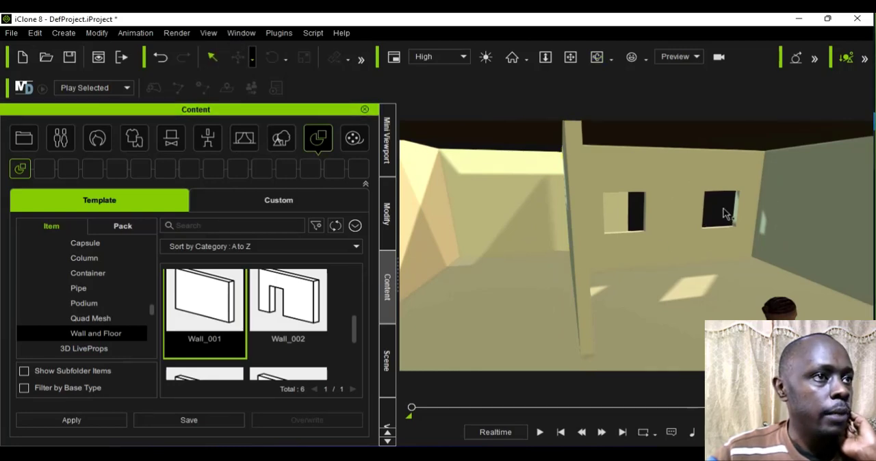
click(385, 216)
click(174, 256)
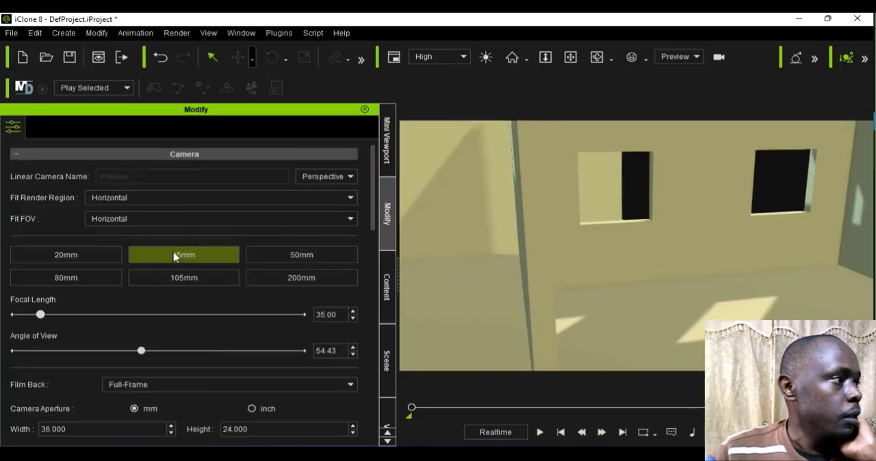
click(94, 260)
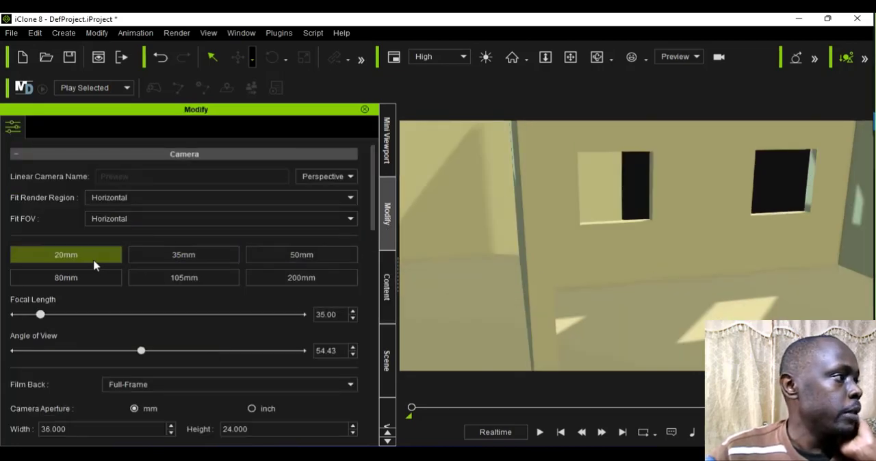
scroll(644, 286, down, 1)
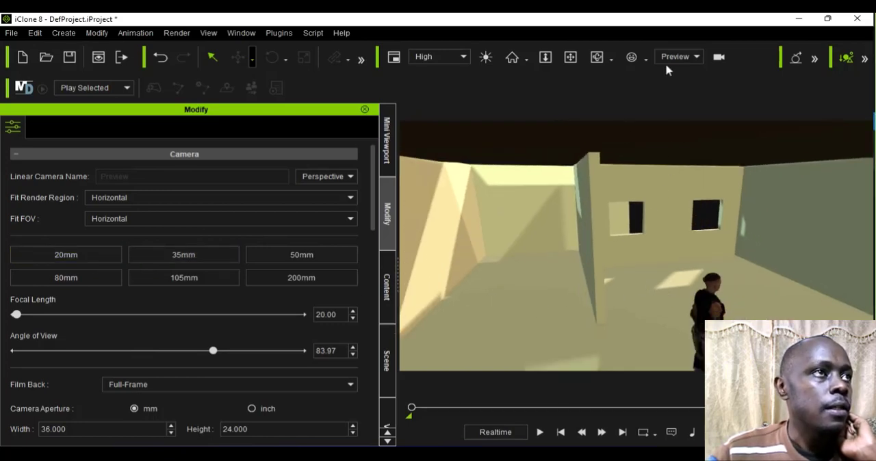
Step: Examine the rooms, the partition and the remaining wall openings from inside and above the house
click(597, 56)
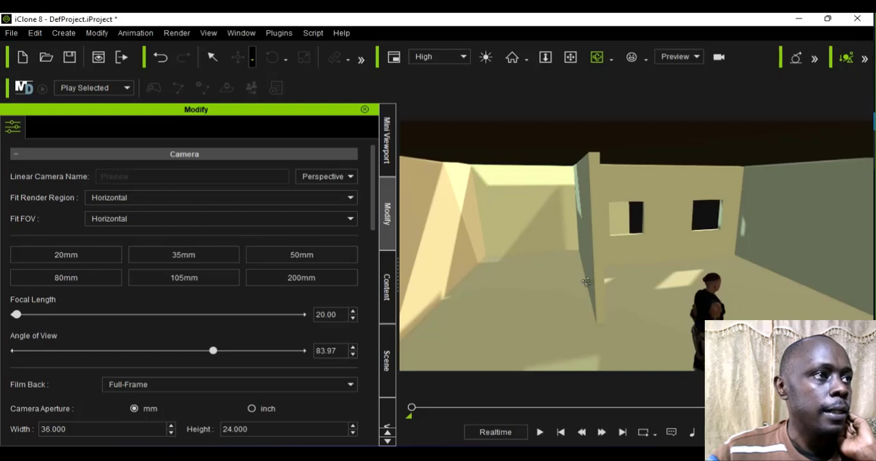
drag(587, 281, 796, 319)
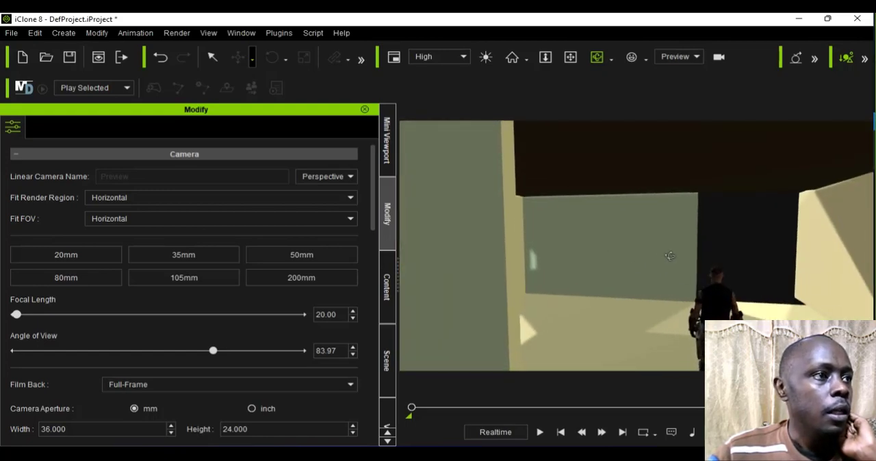
scroll(661, 259, down, 4)
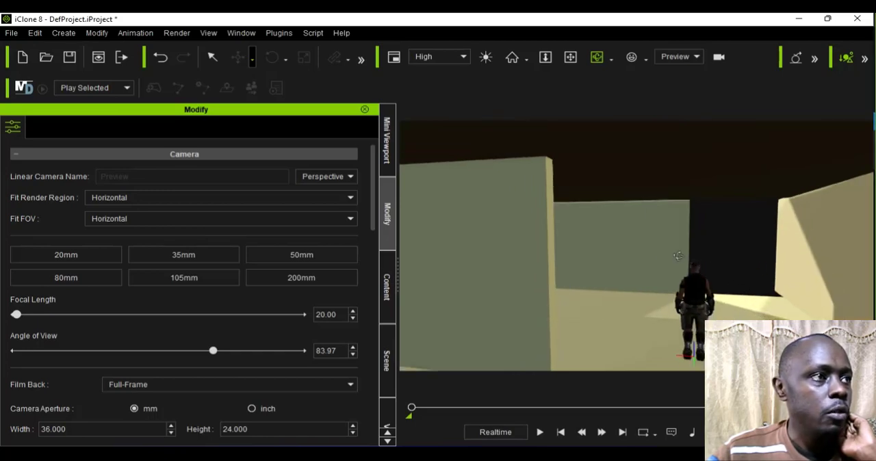
drag(739, 328, 685, 323)
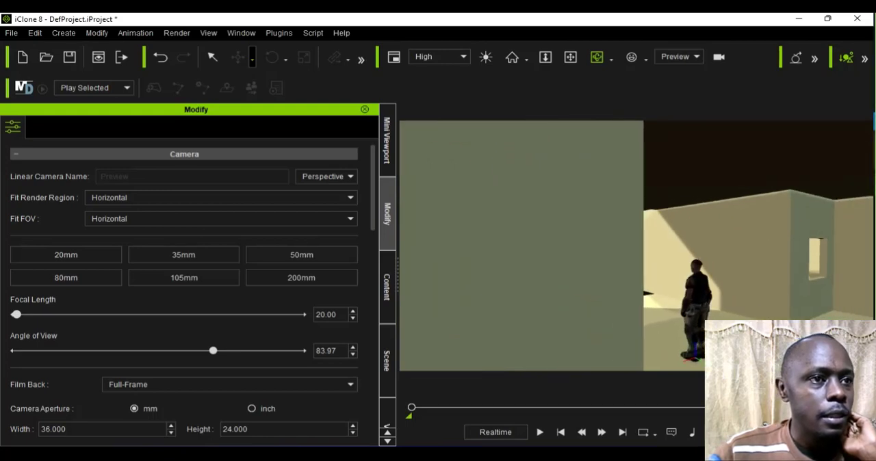
drag(691, 369, 727, 369)
drag(727, 206, 758, 101)
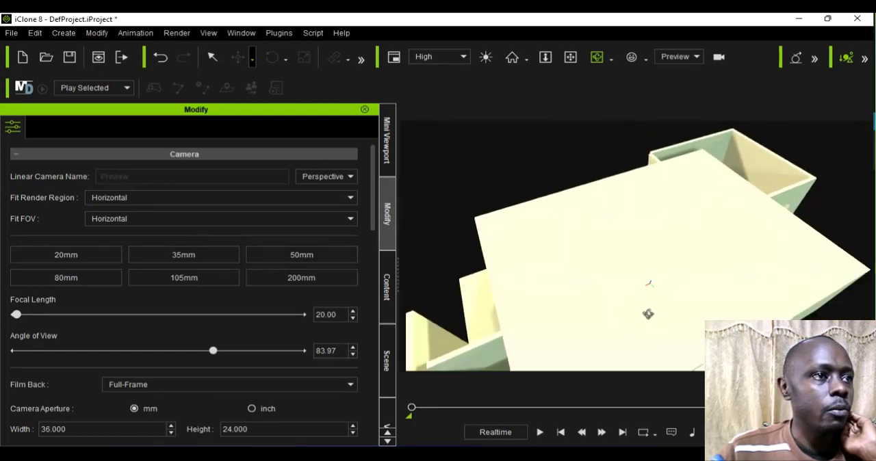
drag(648, 314, 680, 249)
scroll(682, 255, up, 3)
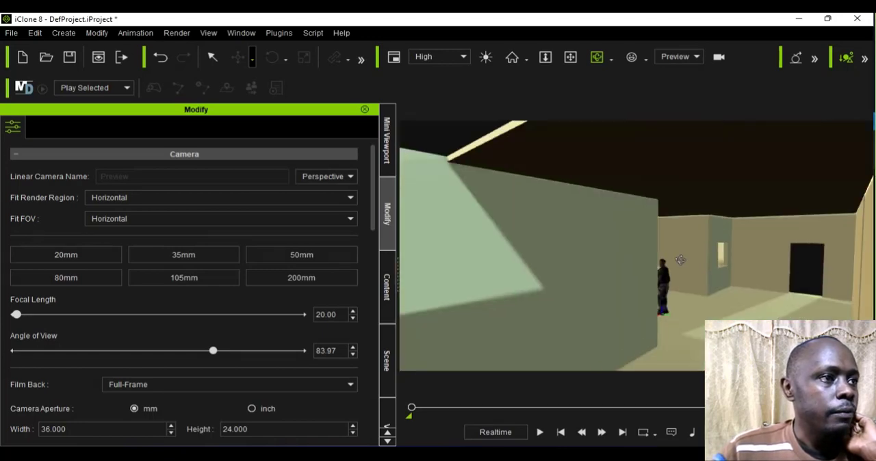
drag(658, 316, 698, 312)
drag(752, 281, 743, 344)
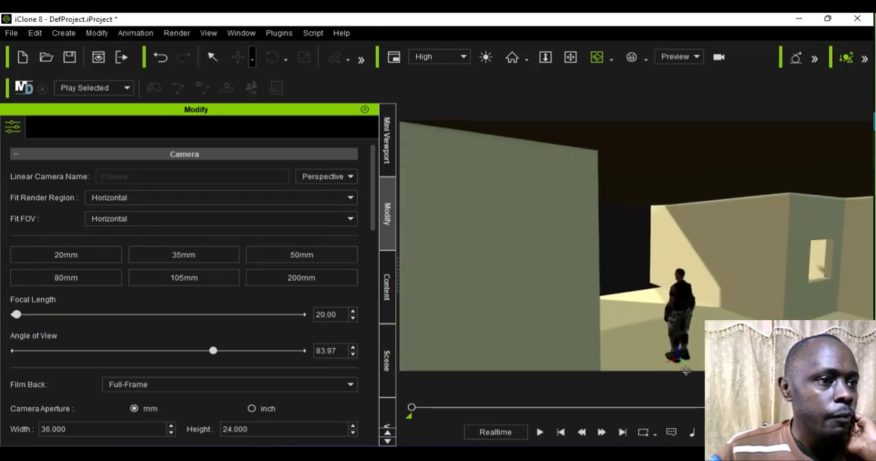
drag(686, 370, 531, 317)
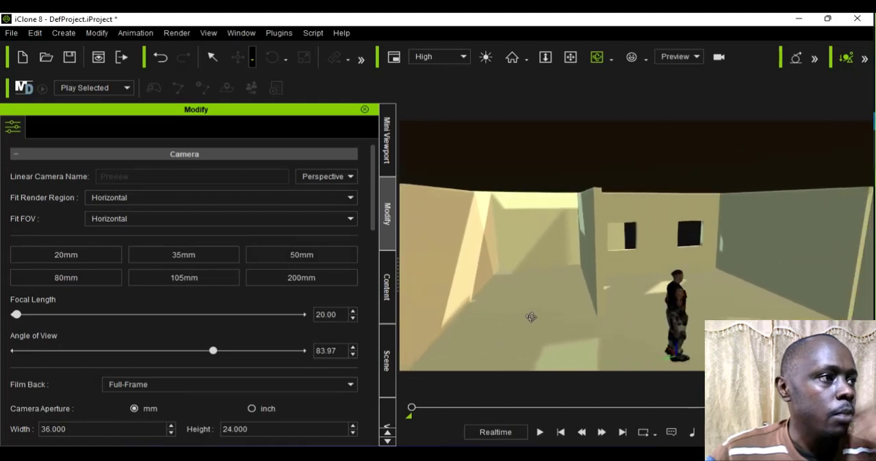
scroll(643, 266, up, 2)
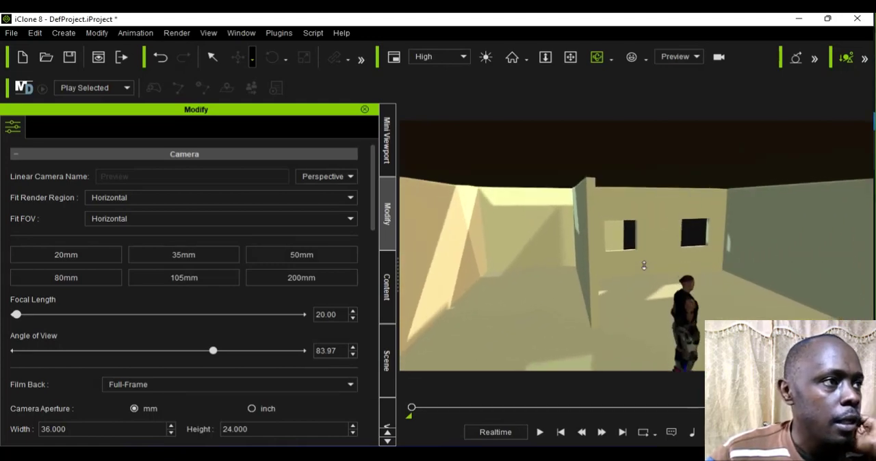
scroll(749, 308, up, 2)
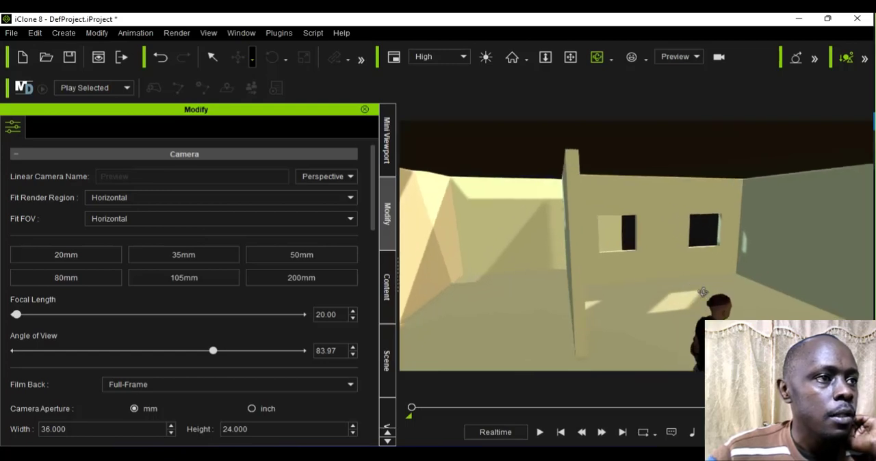
scroll(703, 293, down, 2)
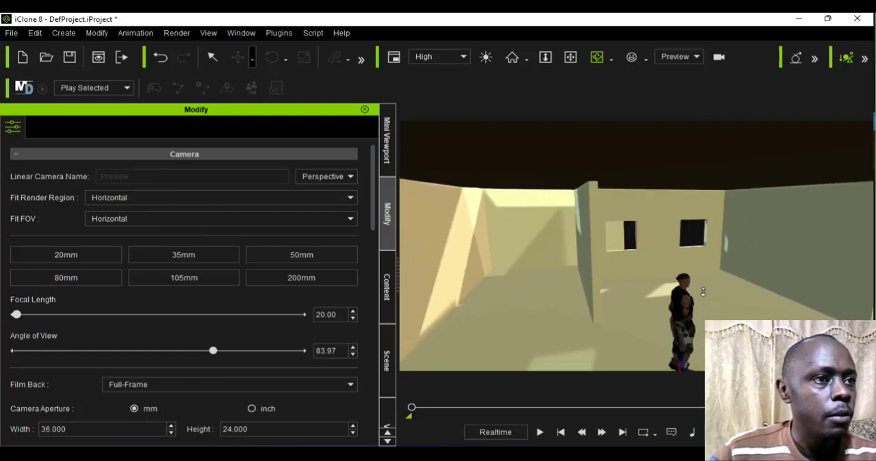
scroll(703, 292, down, 1)
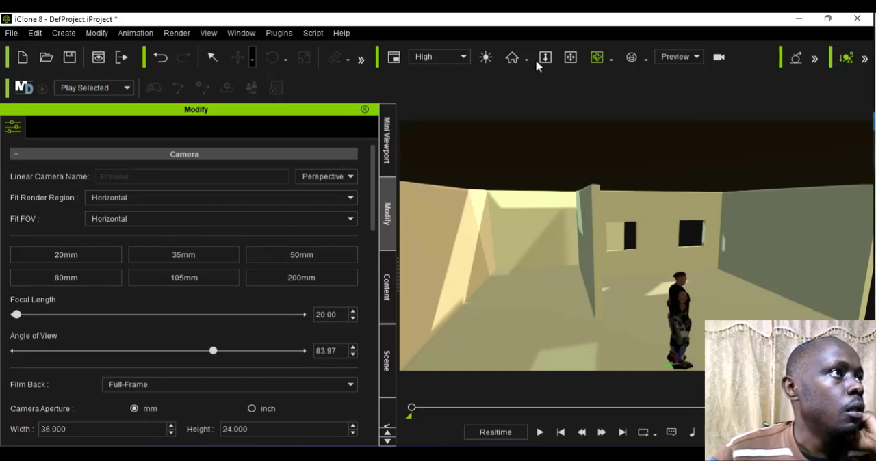
click(609, 58)
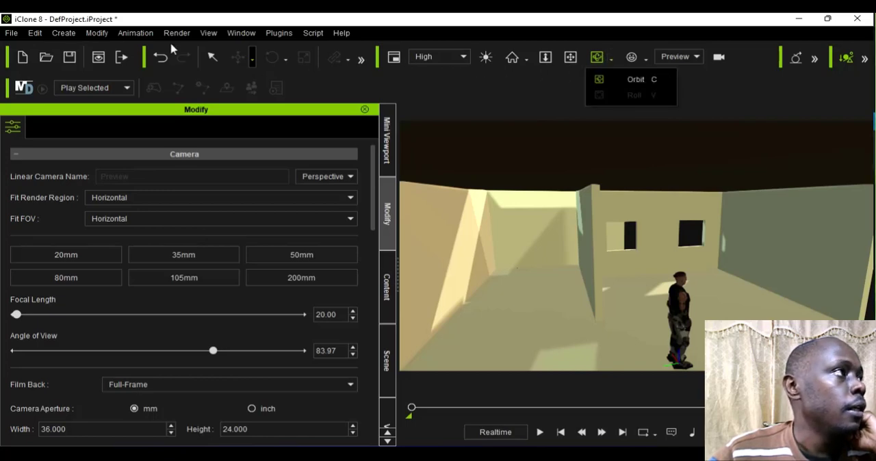
Step: Delete the wall with two windows behind the character
click(212, 57)
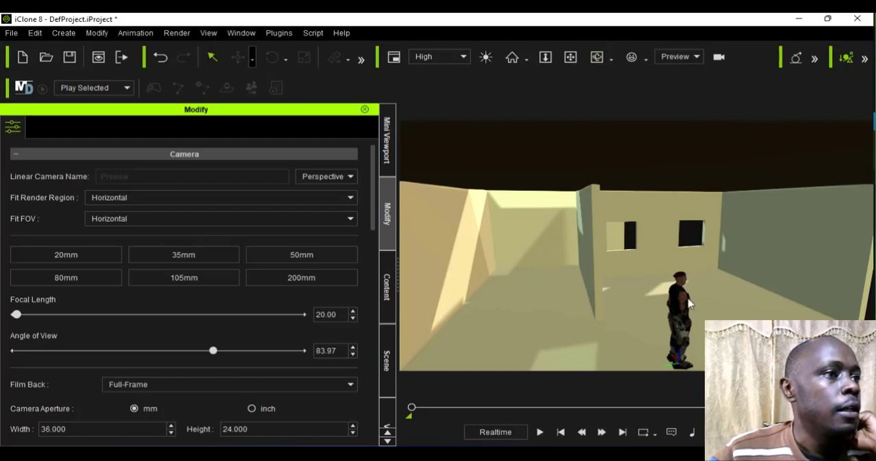
click(651, 238)
scroll(647, 259, up, 3)
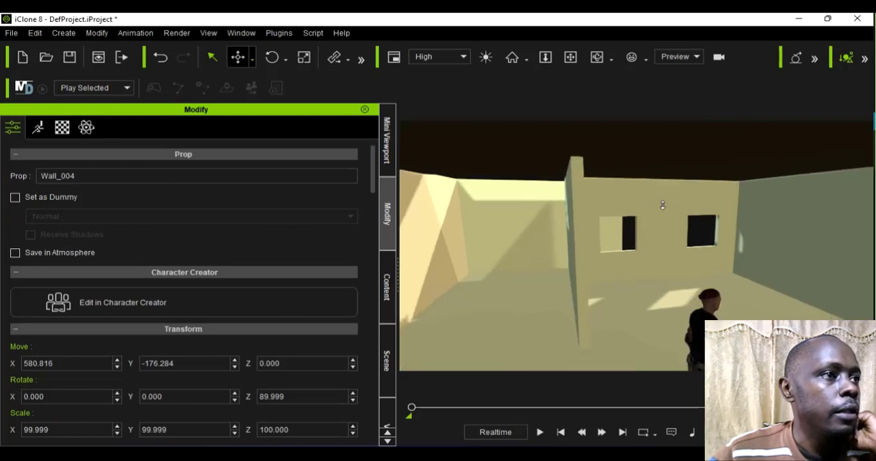
scroll(655, 208, up, 3)
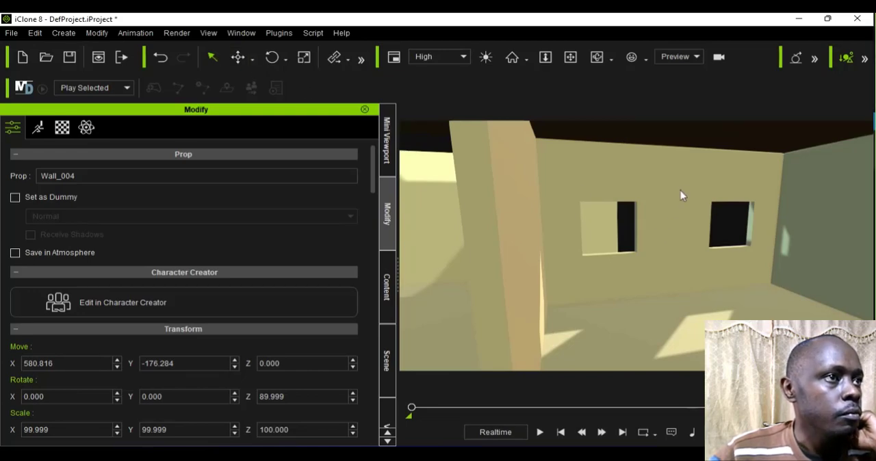
scroll(661, 201, up, 2)
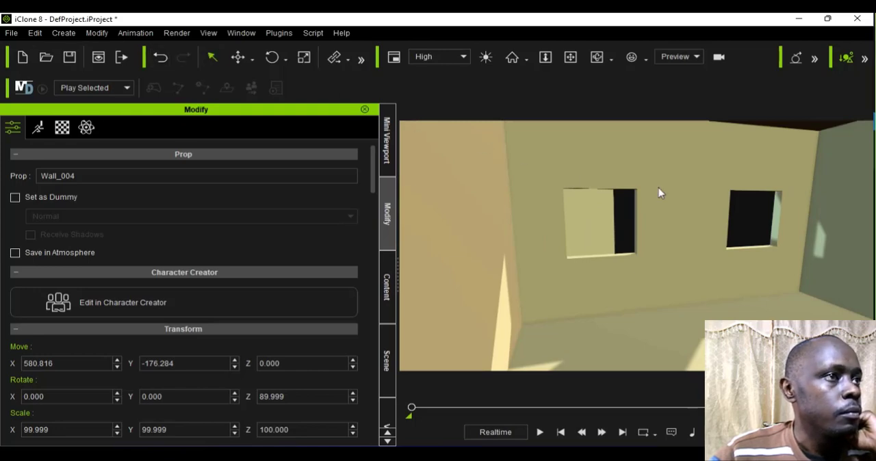
scroll(659, 194, down, 2)
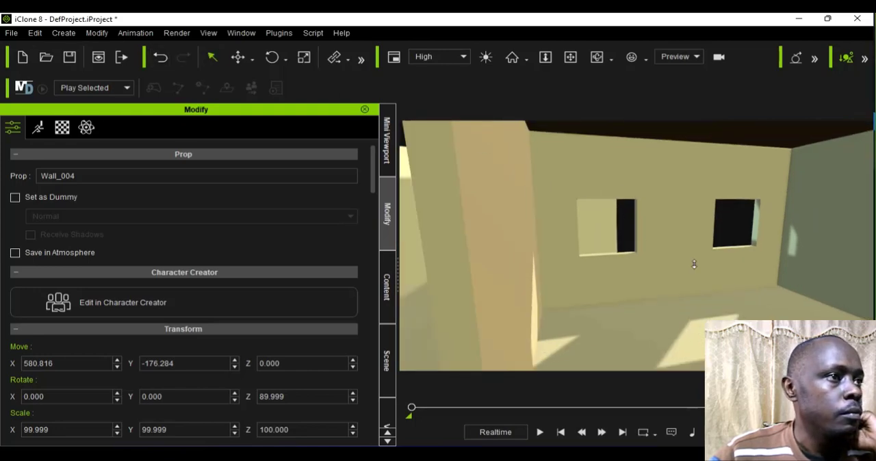
click(252, 59)
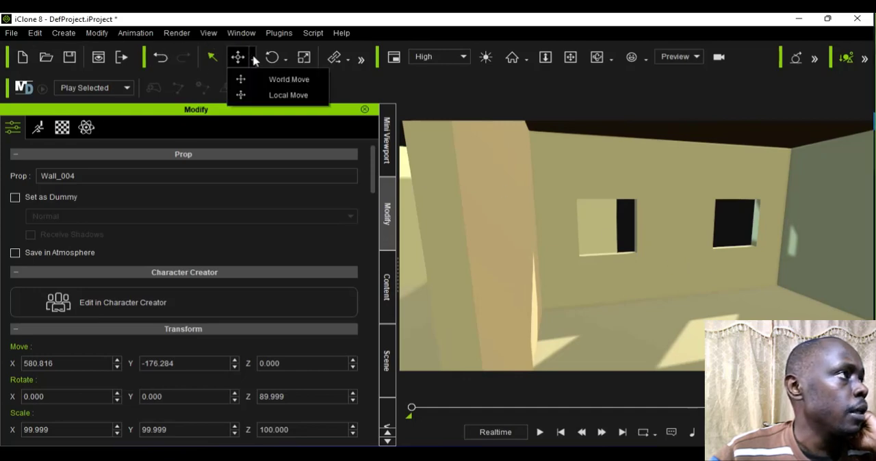
click(277, 95)
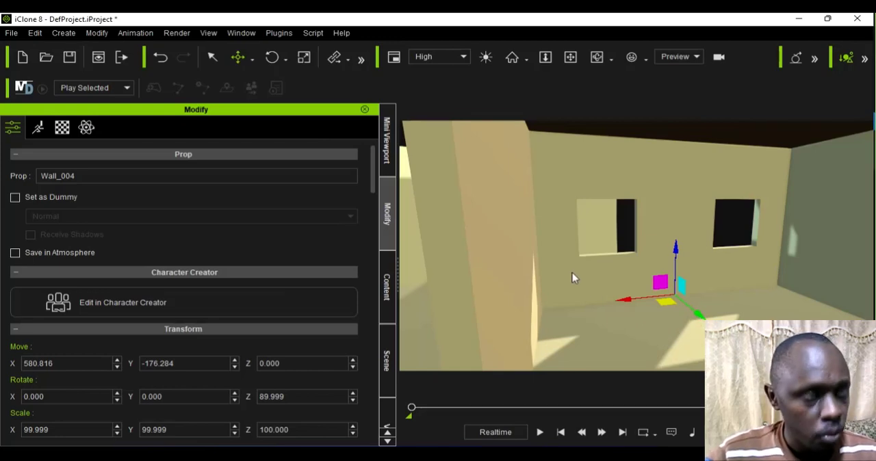
key(Delete)
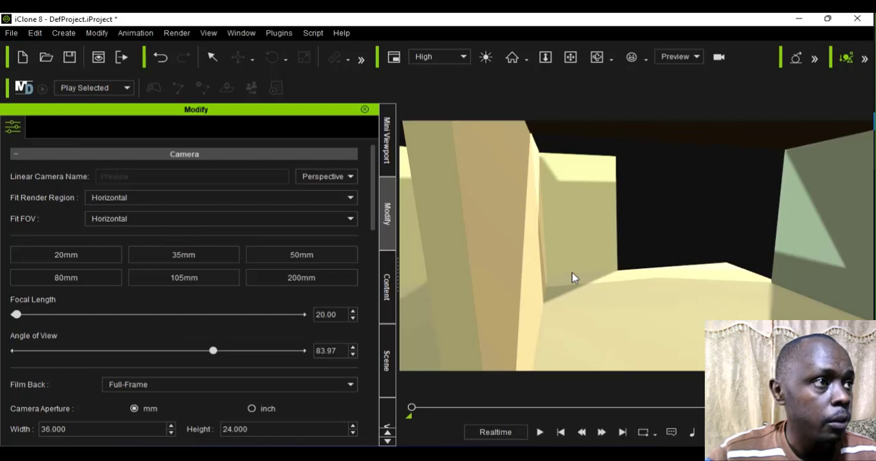
Step: Add a solid Wall_001 from the Wall and Floor templates and set its Z rotation to 90
scroll(572, 273, down, 4)
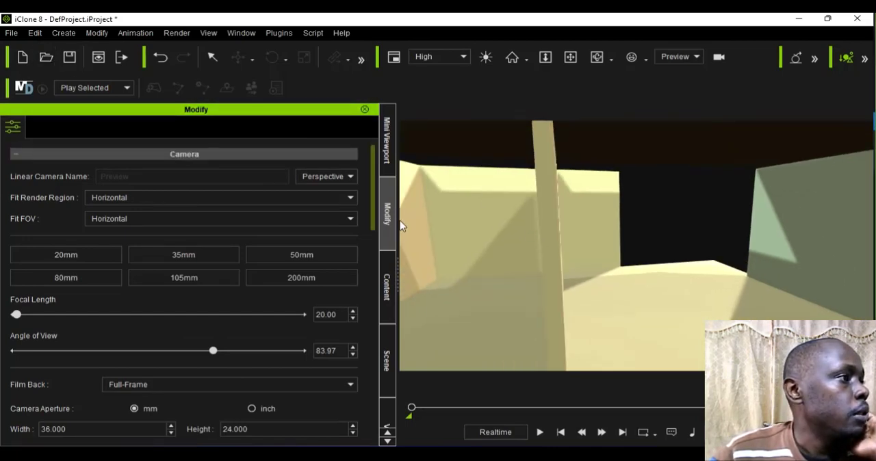
click(388, 308)
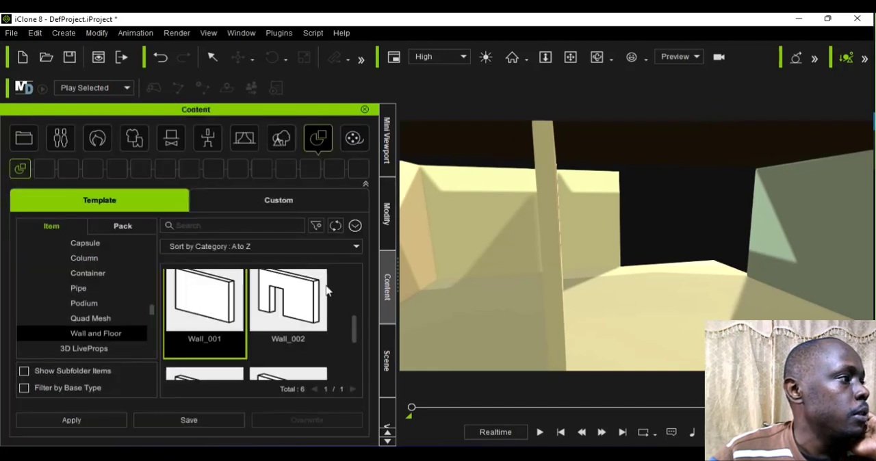
double_click(197, 312)
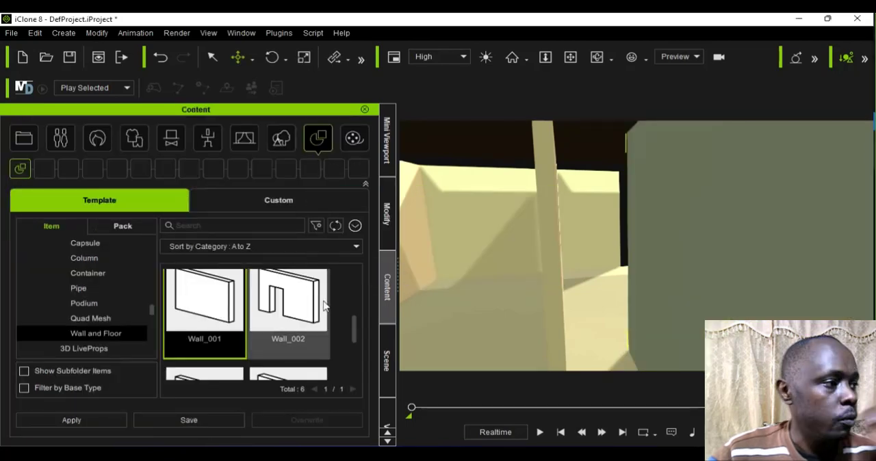
click(387, 213)
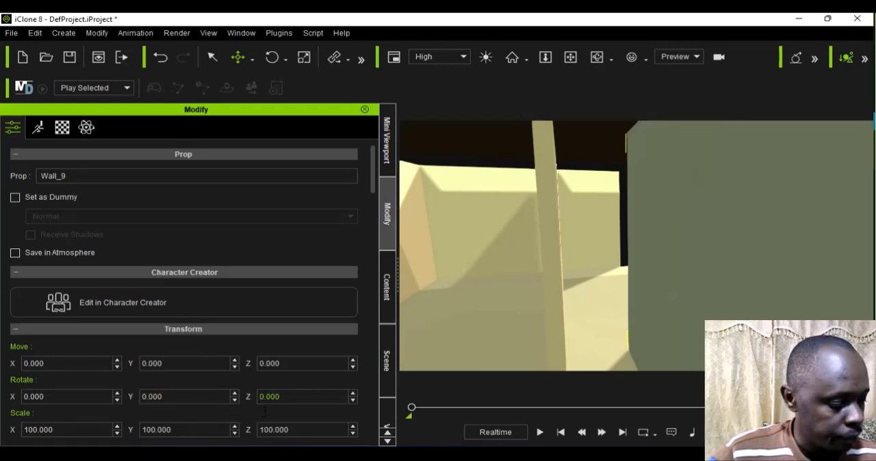
key(Return)
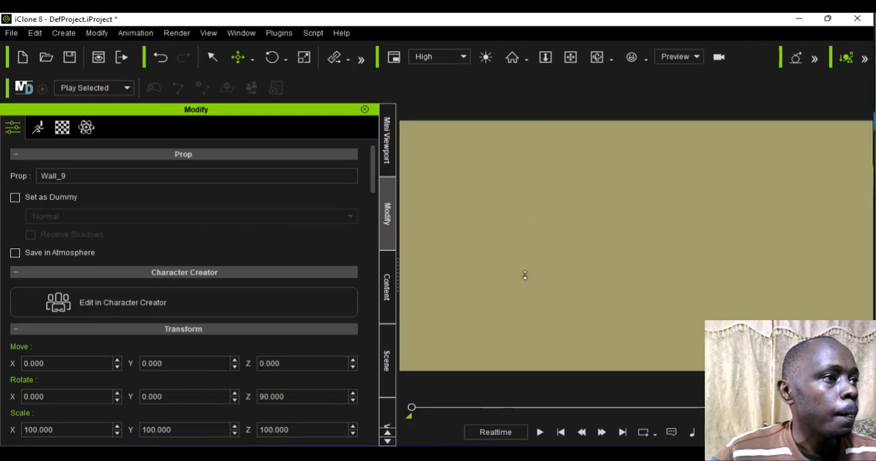
Step: Move the new solid wall with Local Move to about X 580.8, Y -176.3 to close the opening behind the character
scroll(525, 275, down, 5)
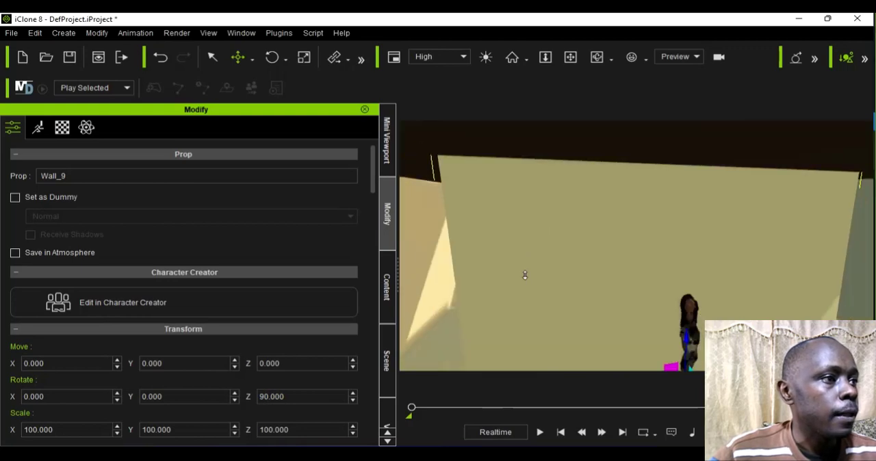
click(255, 55)
click(260, 93)
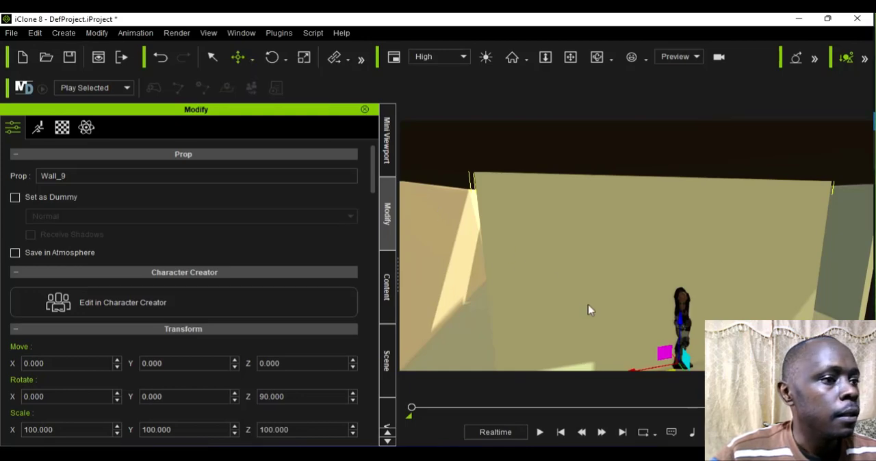
scroll(689, 381, down, 3)
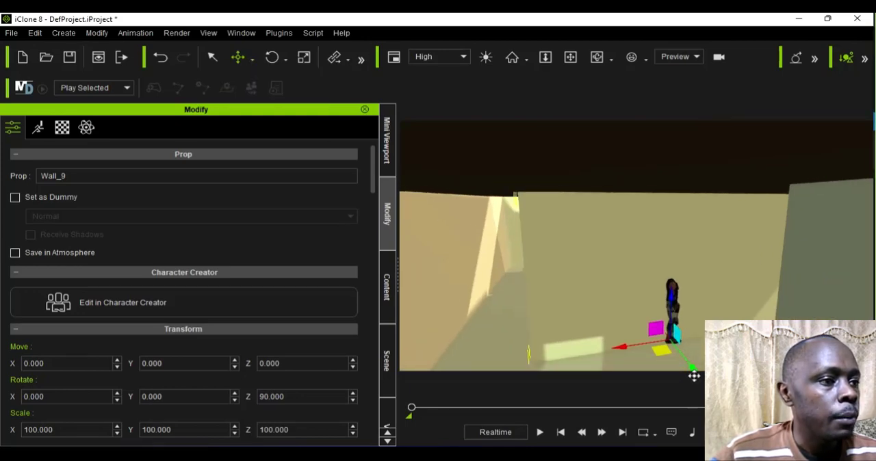
drag(694, 376, 626, 311)
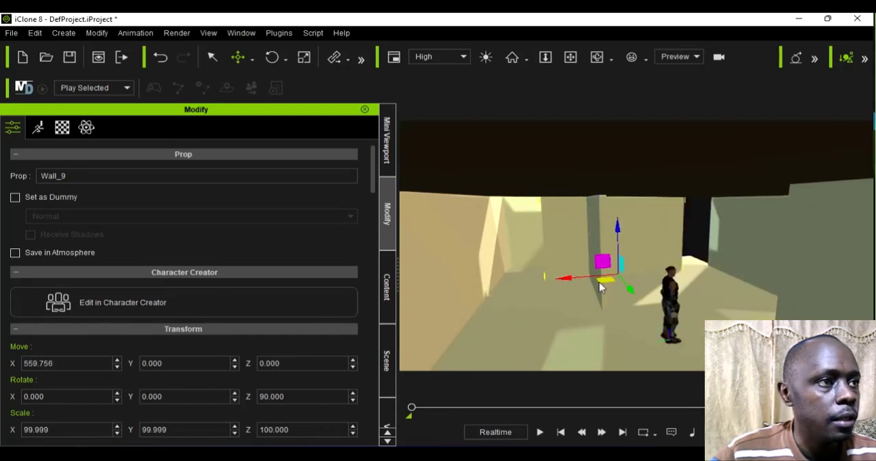
drag(599, 283, 612, 284)
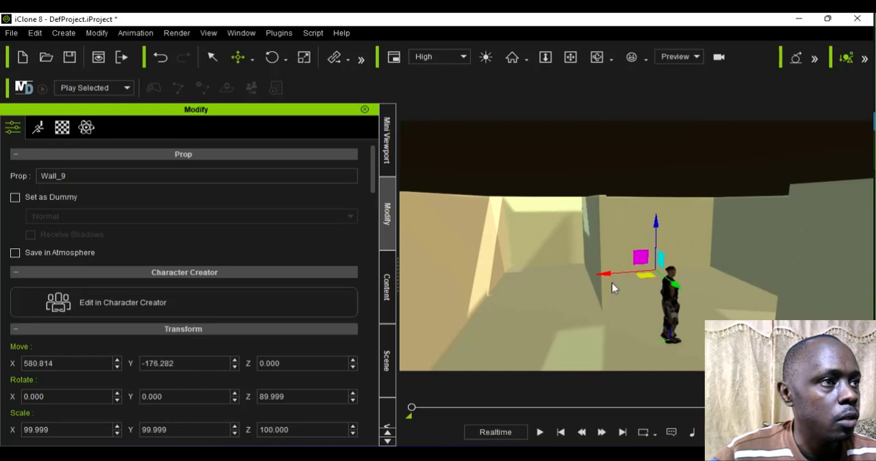
scroll(618, 289, up, 4)
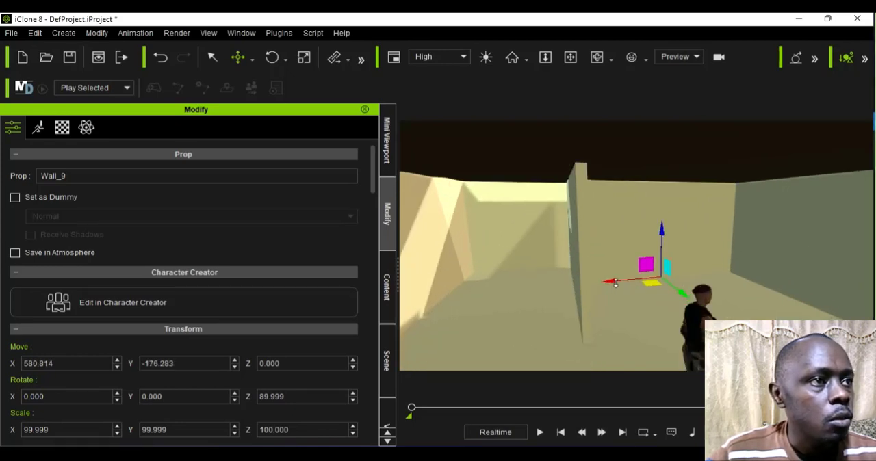
Step: Delete the solid side wall adjoining the new back wall and add the two-window Wall_004 template to the scene
scroll(743, 247, down, 1)
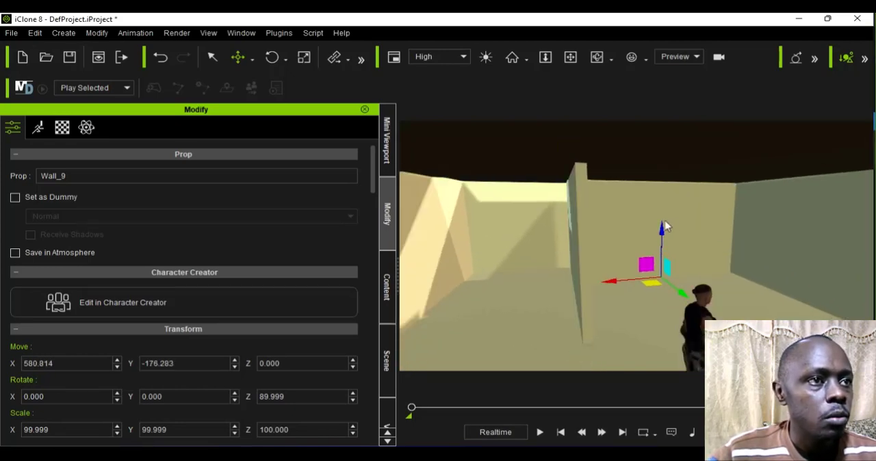
scroll(753, 217, down, 2)
click(827, 247)
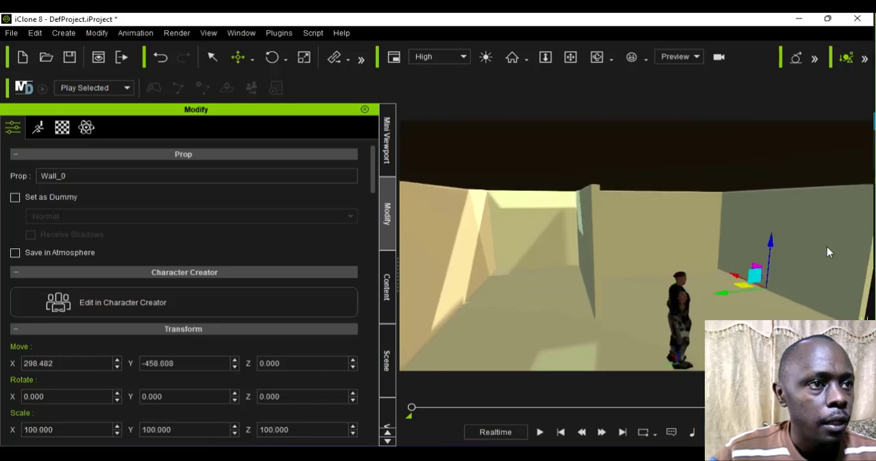
key(Delete)
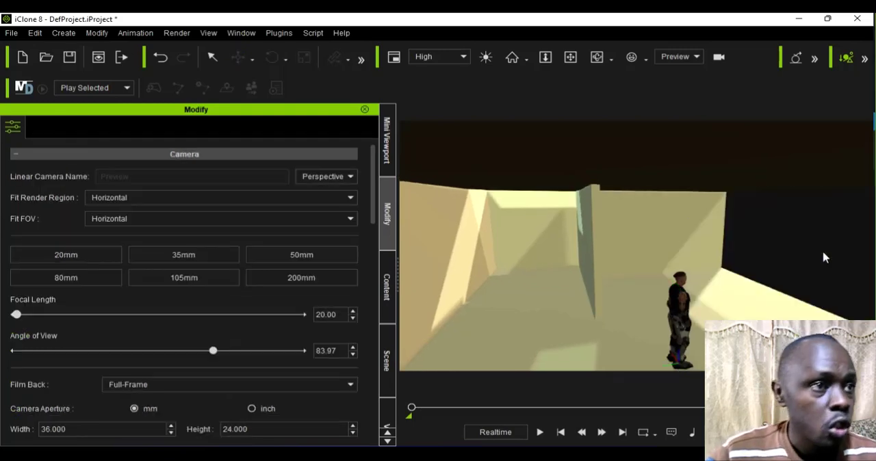
click(387, 311)
scroll(326, 342, down, 2)
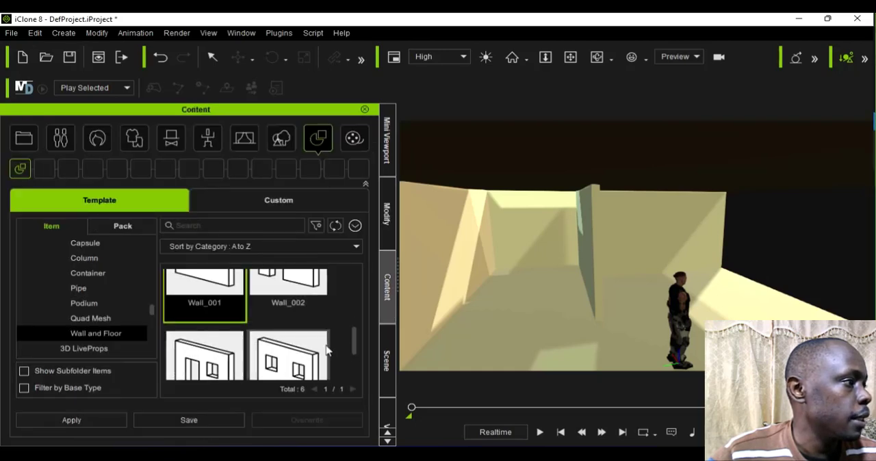
double_click(283, 332)
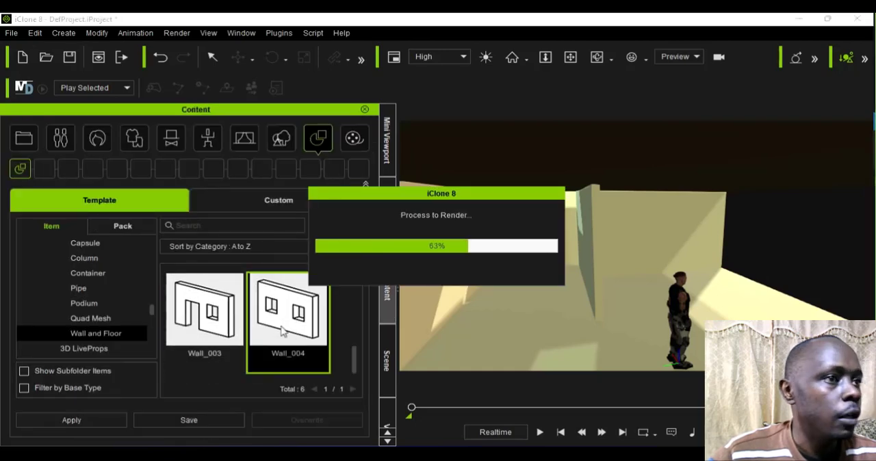
Step: Move the new Wall_004 into the open side of the room so that it meets the solid back wall
drag(550, 291, 575, 308)
scroll(575, 308, up, 1)
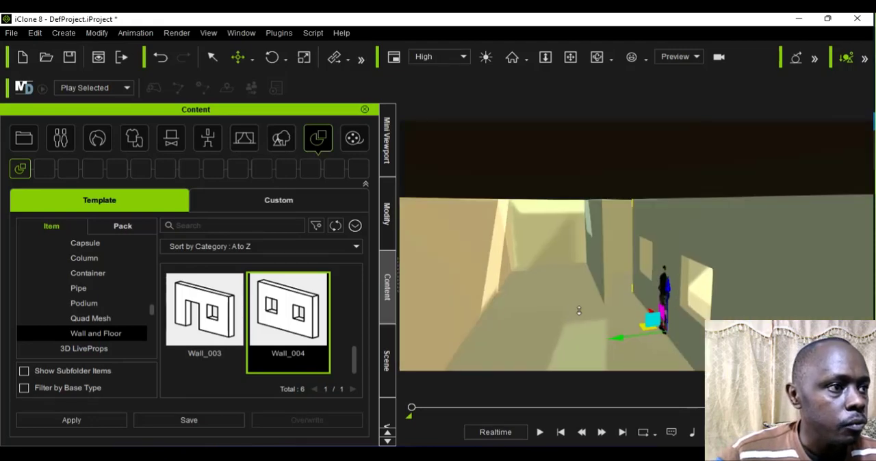
drag(680, 342, 816, 323)
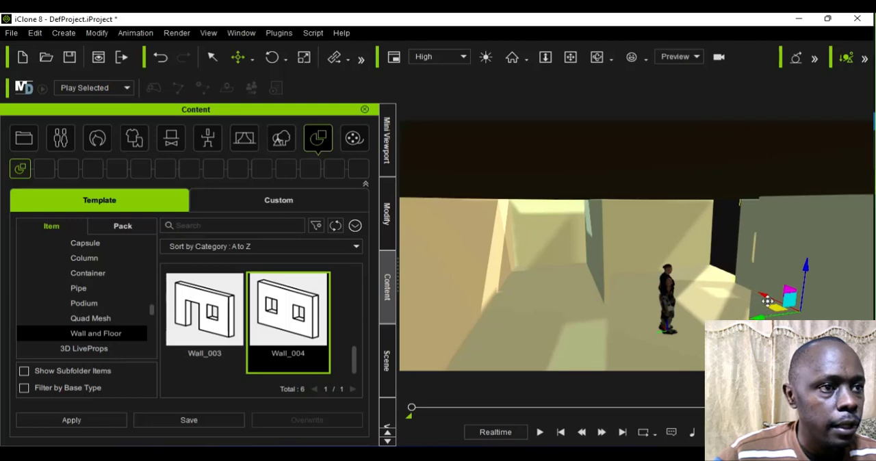
drag(757, 301, 731, 300)
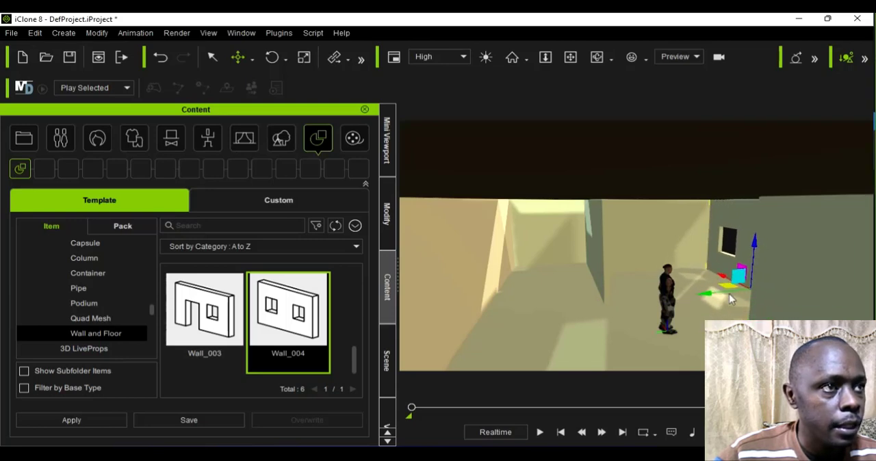
scroll(725, 293, up, 3)
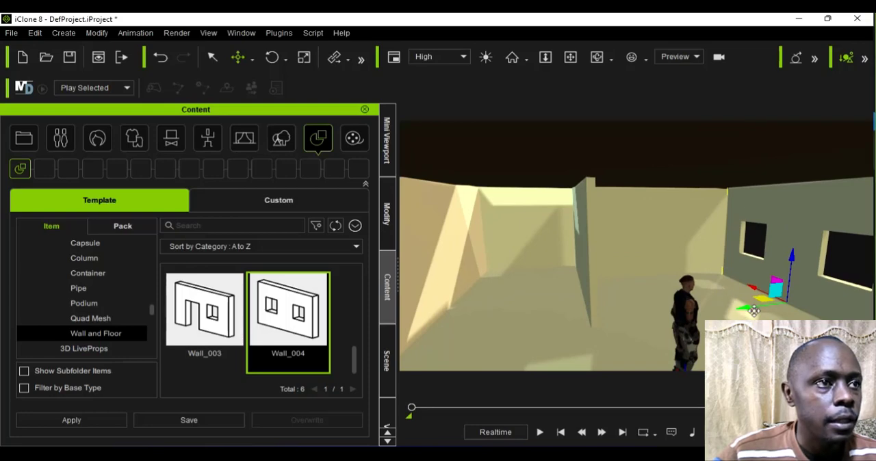
drag(752, 312, 736, 288)
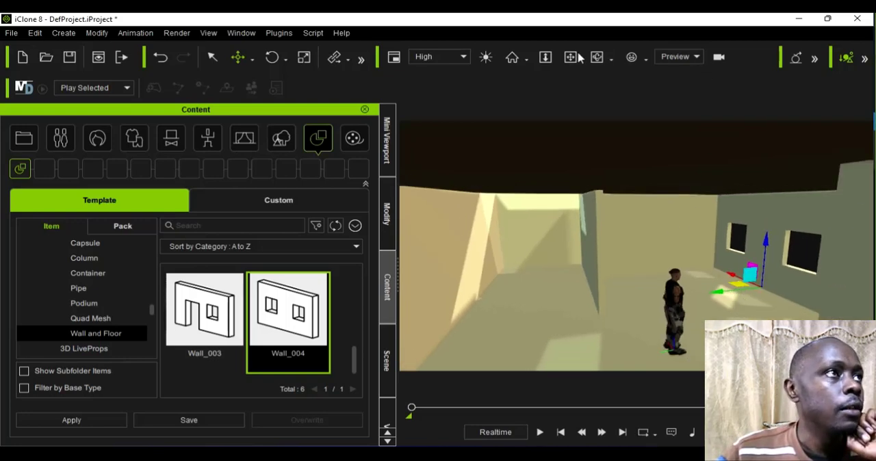
Step: Switch to the front view and examine the windowed wall from outside and the character and walls inside the room
click(646, 58)
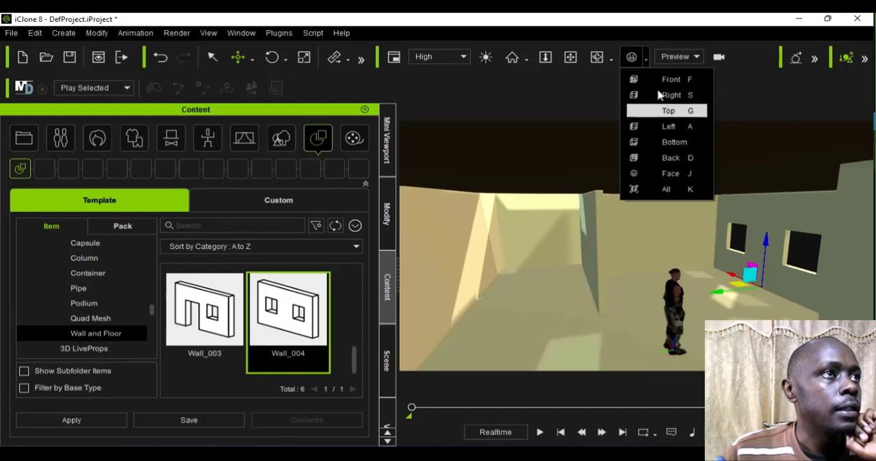
click(654, 75)
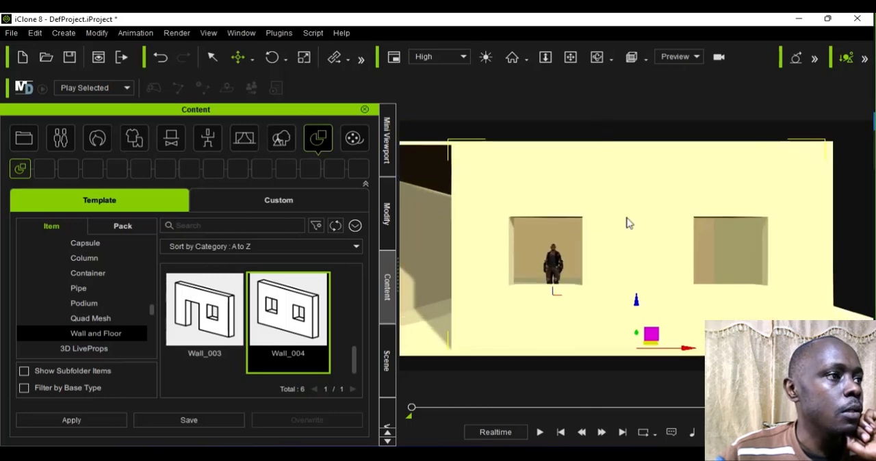
scroll(628, 220, up, 6)
scroll(628, 220, up, 1)
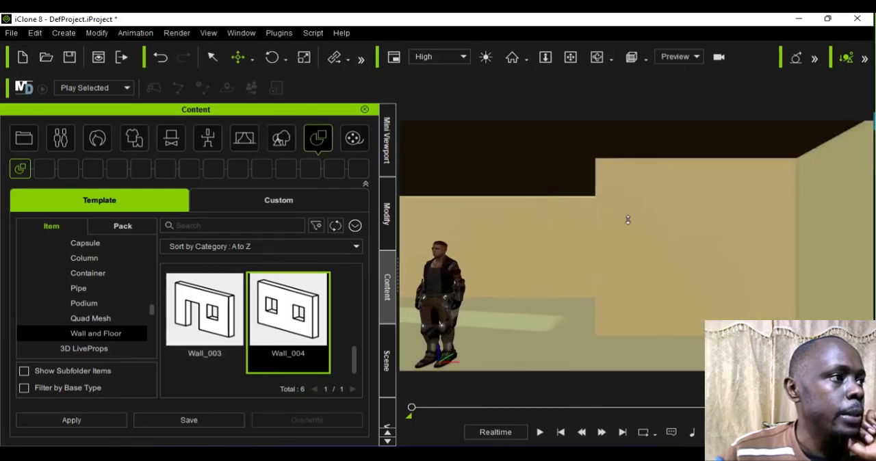
scroll(627, 220, down, 3)
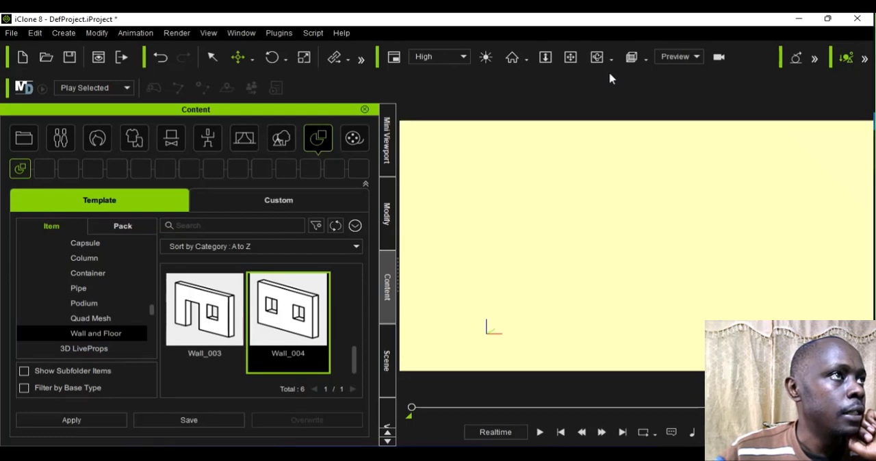
scroll(619, 192, down, 4)
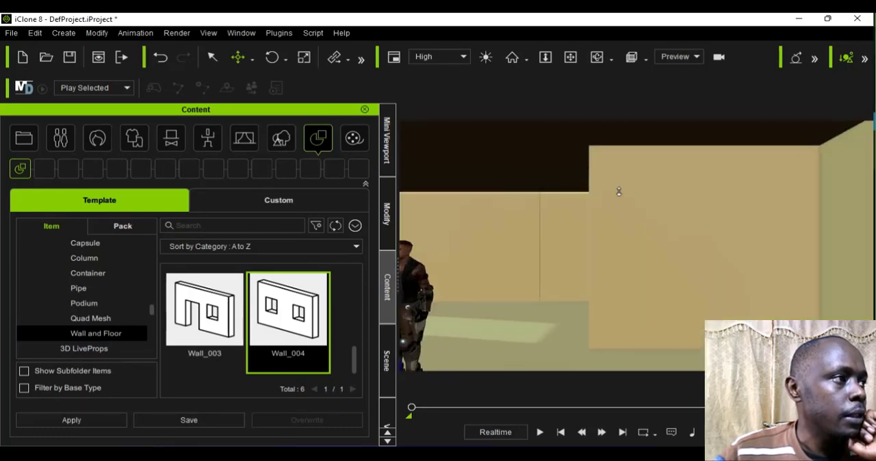
scroll(619, 192, down, 1)
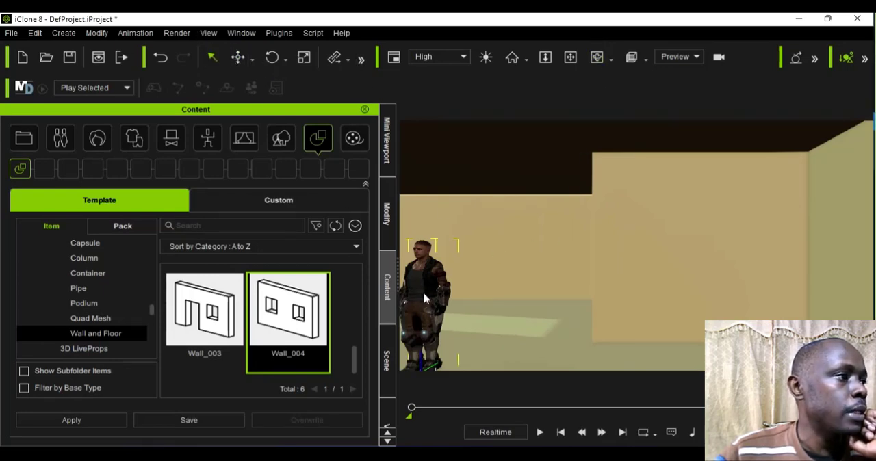
Step: Examine the rooms from several angles around the character, checking how the walls meet and the corner beside the two-window wall
click(596, 57)
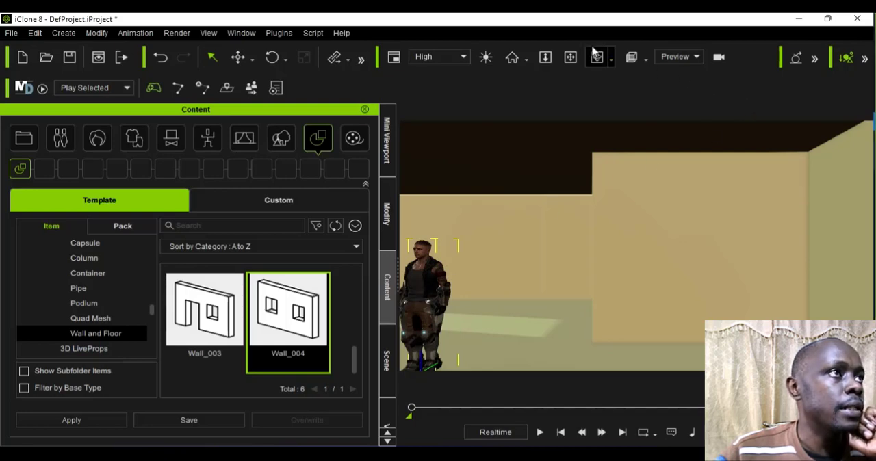
drag(521, 285, 569, 329)
scroll(587, 335, up, 3)
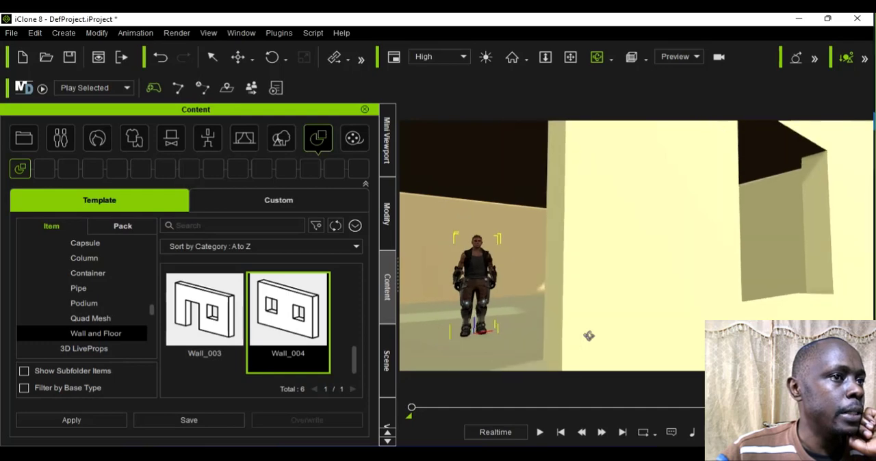
drag(576, 319, 664, 315)
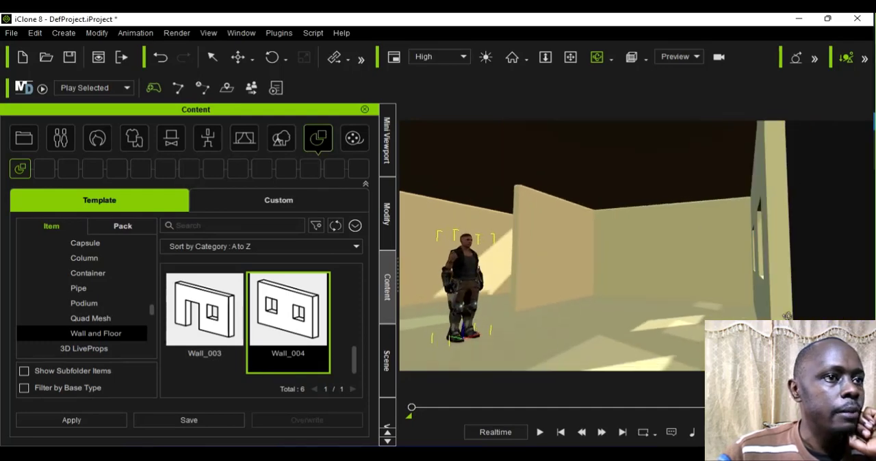
scroll(664, 315, up, 3)
drag(612, 289, 671, 315)
drag(508, 271, 608, 280)
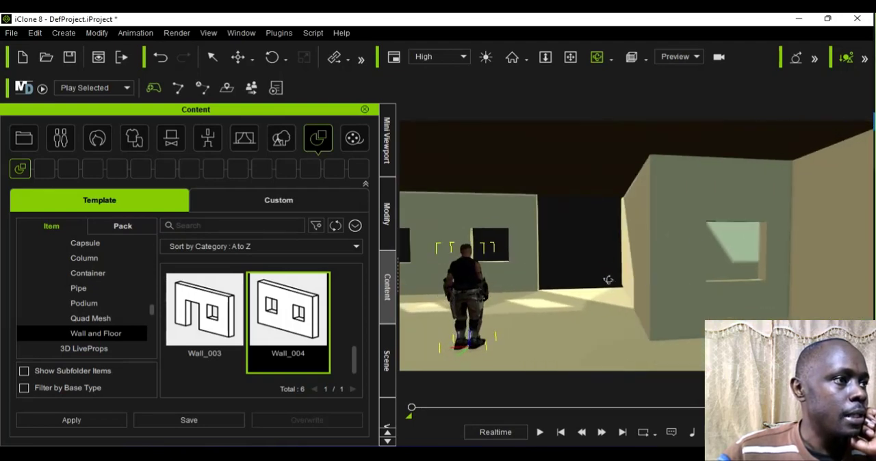
drag(552, 279, 437, 264)
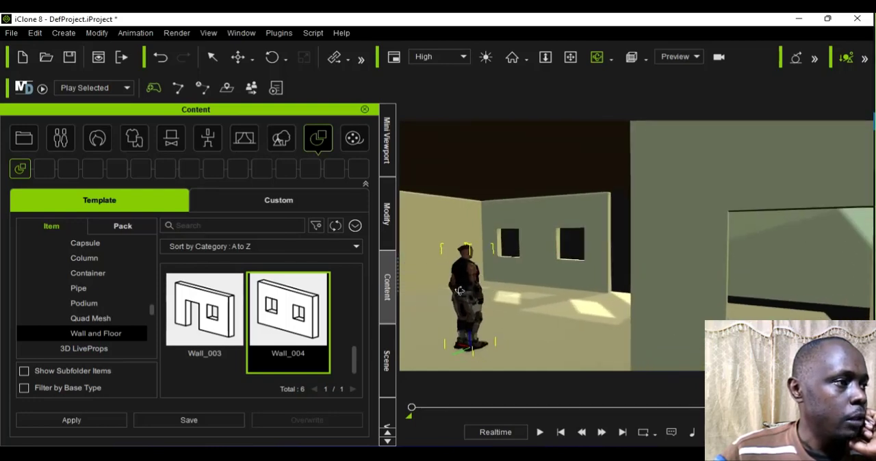
drag(460, 291, 540, 307)
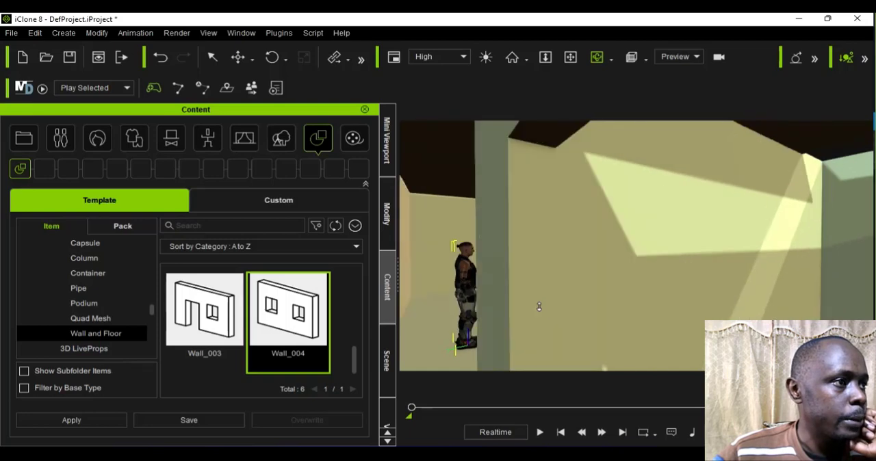
scroll(540, 306, up, 3)
scroll(540, 305, down, 1)
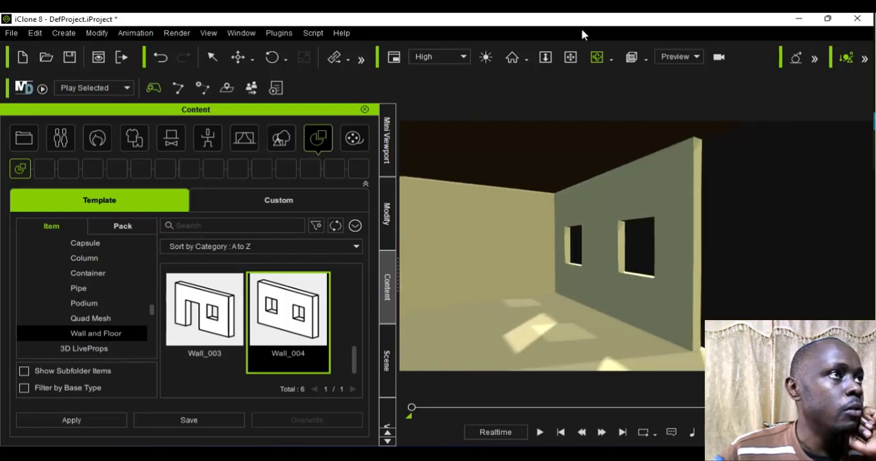
click(571, 57)
drag(504, 200, 685, 206)
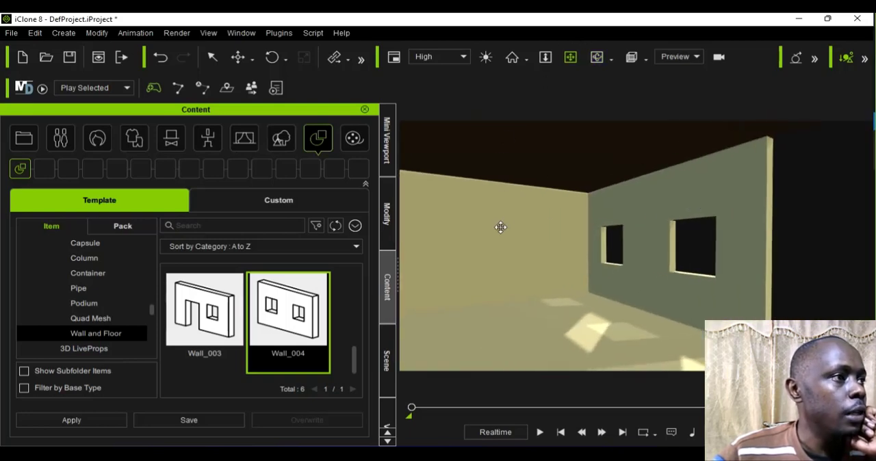
drag(501, 227, 669, 216)
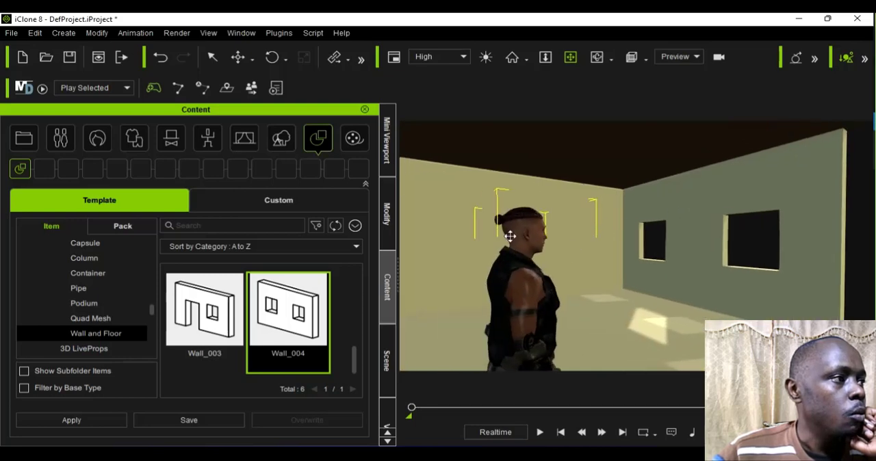
scroll(511, 239, down, 2)
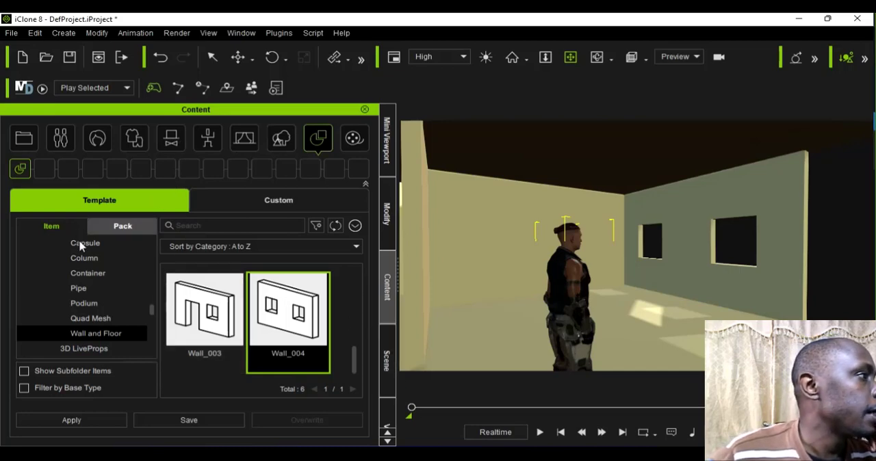
Step: Open the HQ Modern Studio Apartment 1 folder in the custom props library
scroll(48, 301, up, 3)
scroll(46, 299, up, 3)
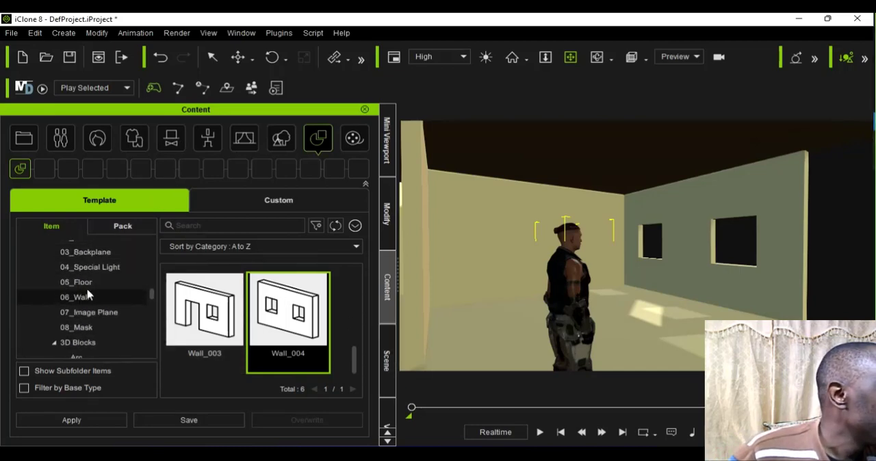
scroll(103, 302, down, 4)
scroll(100, 332, down, 5)
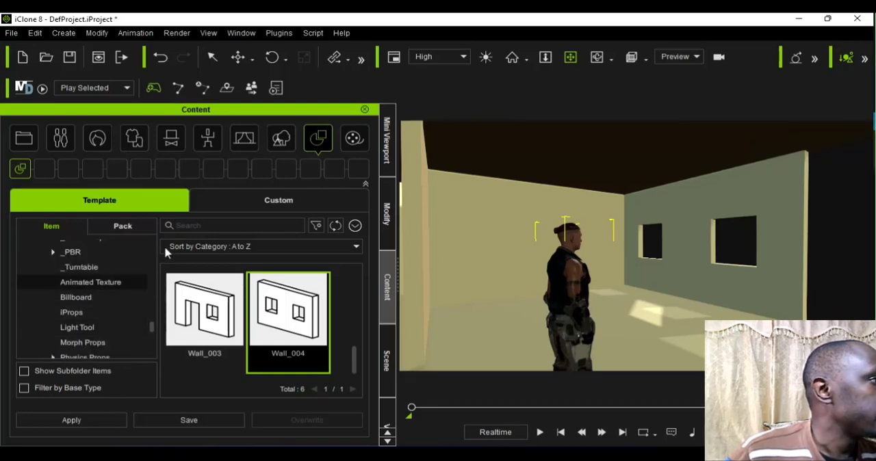
click(122, 227)
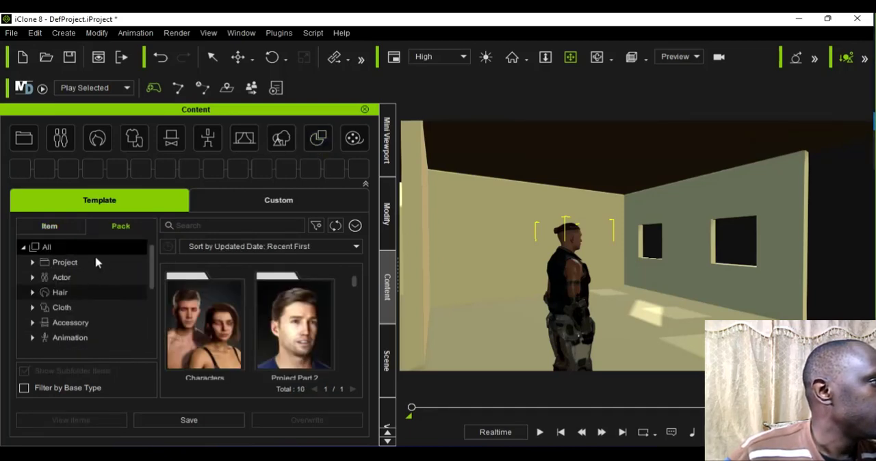
click(231, 205)
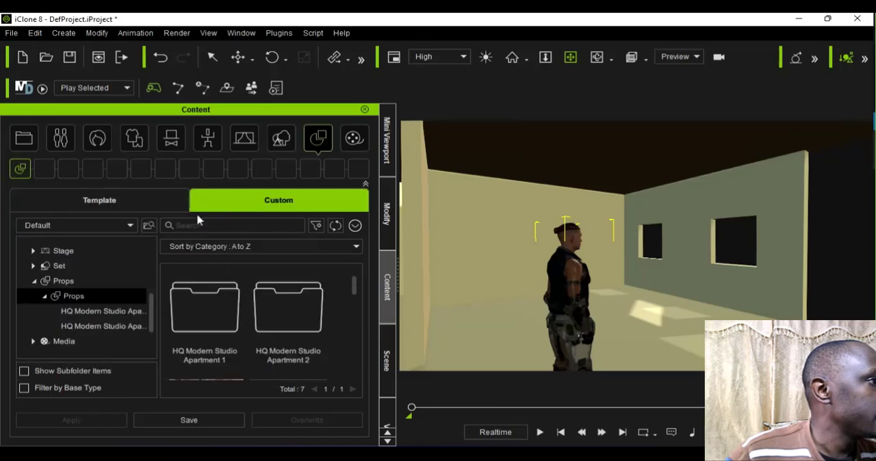
double_click(209, 334)
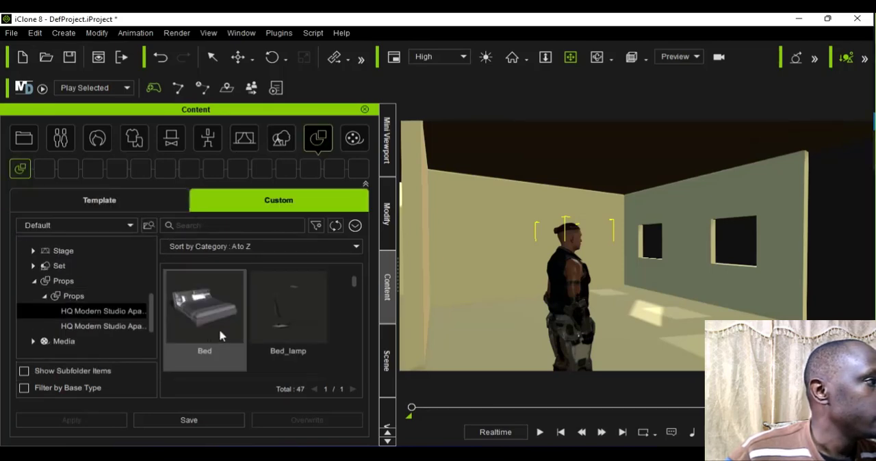
Step: Add the Carpet prop from the HQ Modern Studio Apartment 1 folder to the scene
scroll(221, 335, down, 5)
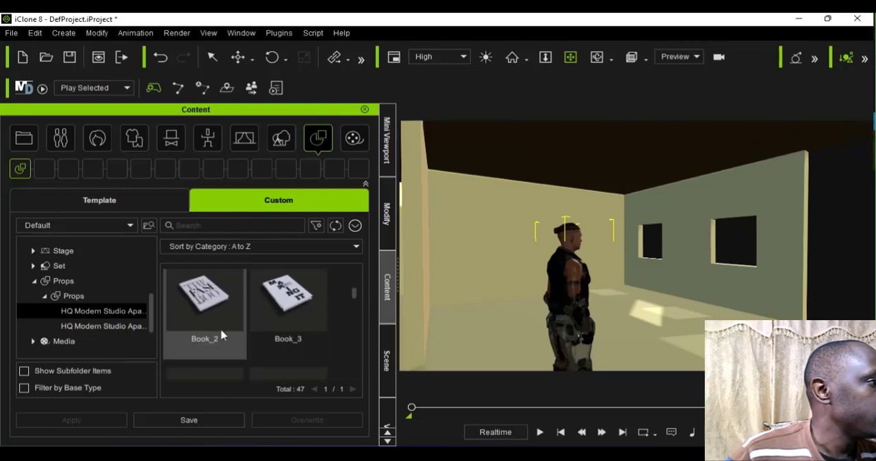
scroll(221, 335, down, 3)
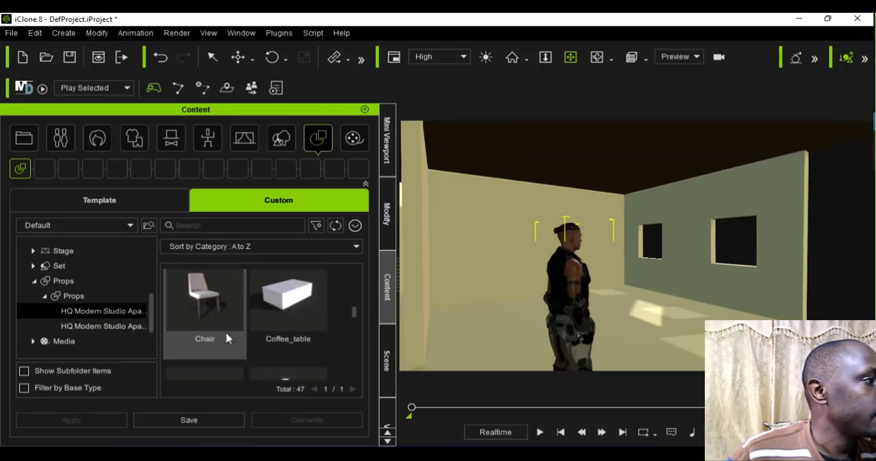
scroll(228, 338, up, 1)
double_click(221, 308)
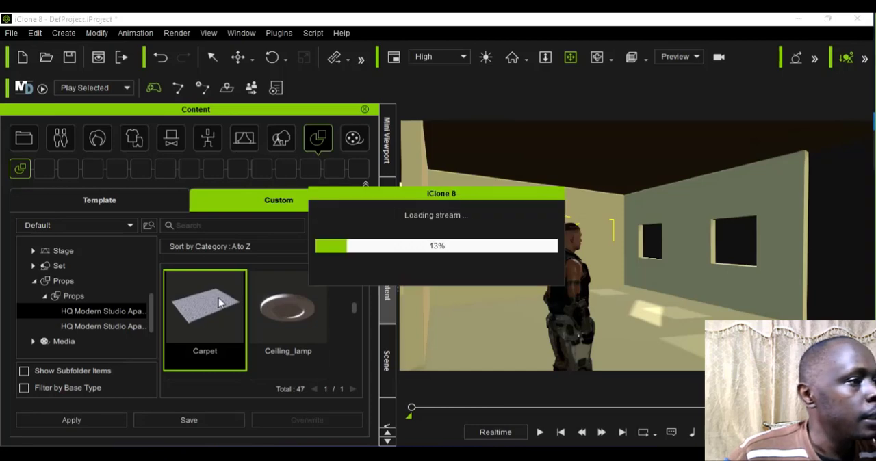
Step: Move the carpet with Local Move from under the character to the floor near the back wall, in front of the two-window wall
scroll(341, 317, down, 1)
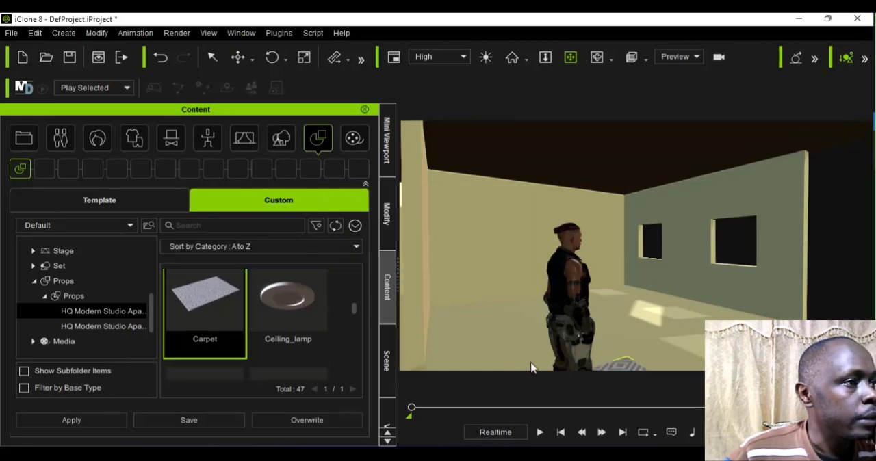
scroll(570, 348, down, 3)
scroll(571, 348, down, 1)
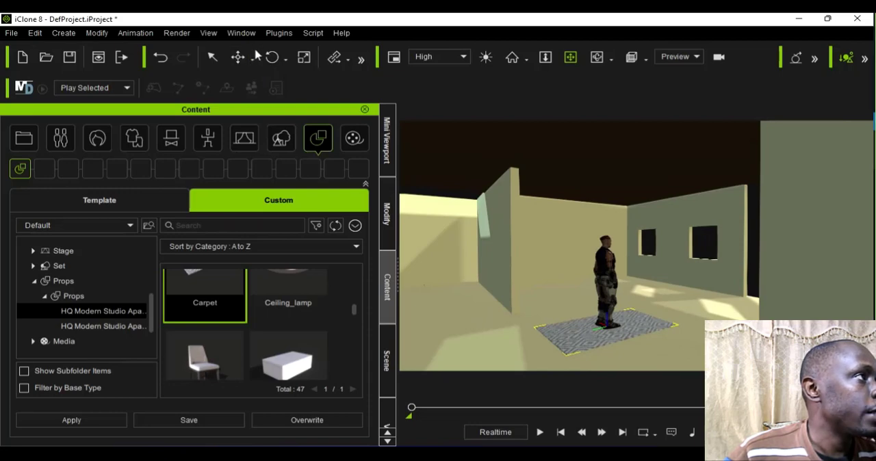
click(254, 51)
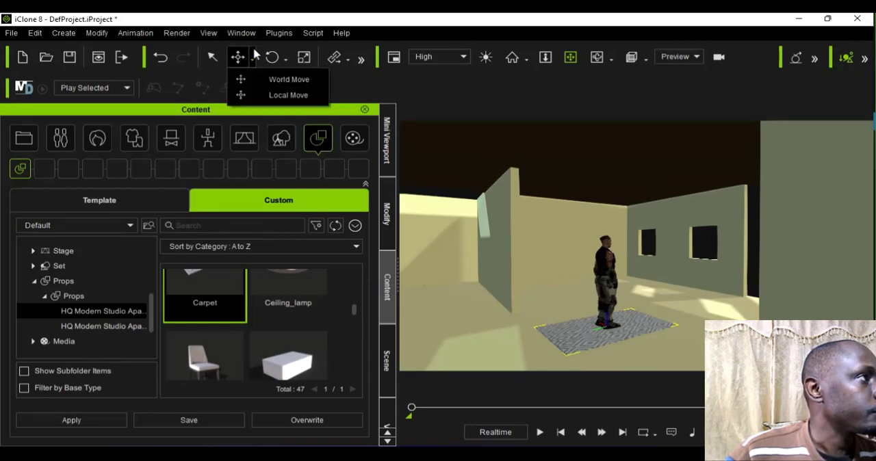
click(284, 95)
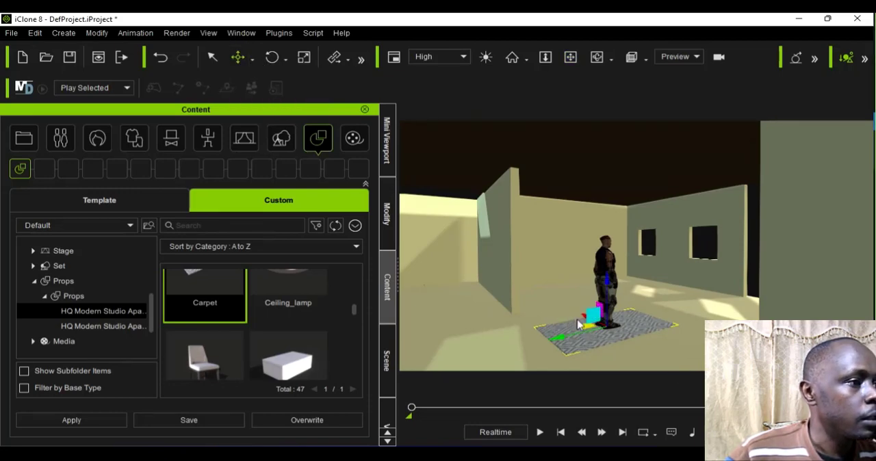
drag(578, 306, 562, 276)
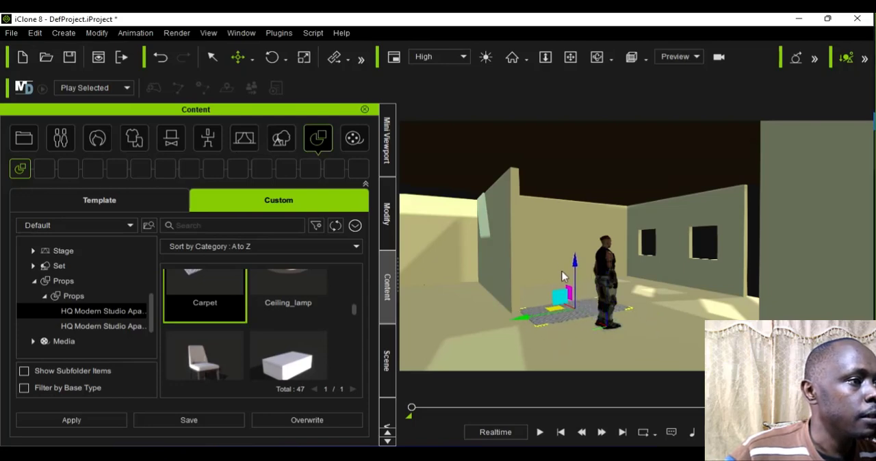
drag(581, 303, 638, 294)
scroll(615, 304, up, 4)
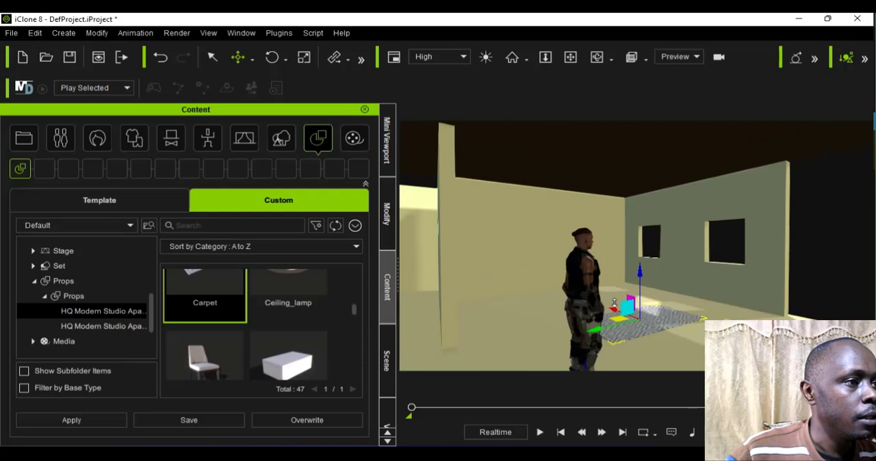
scroll(614, 303, up, 4)
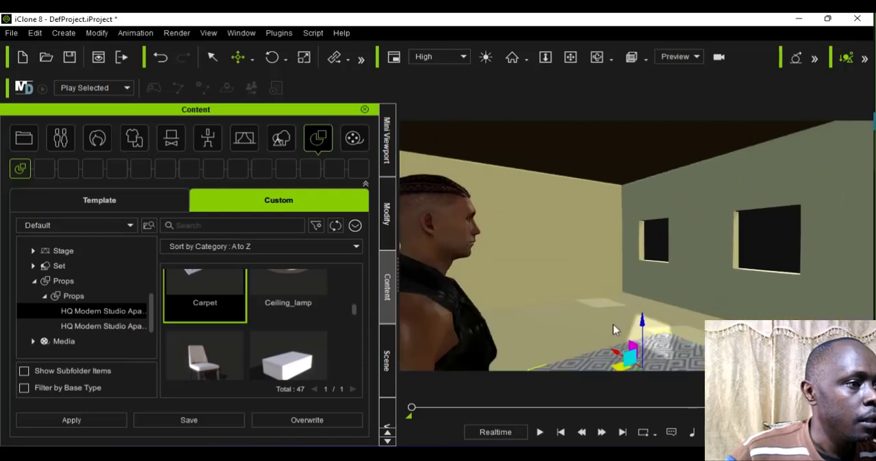
scroll(609, 349, down, 5)
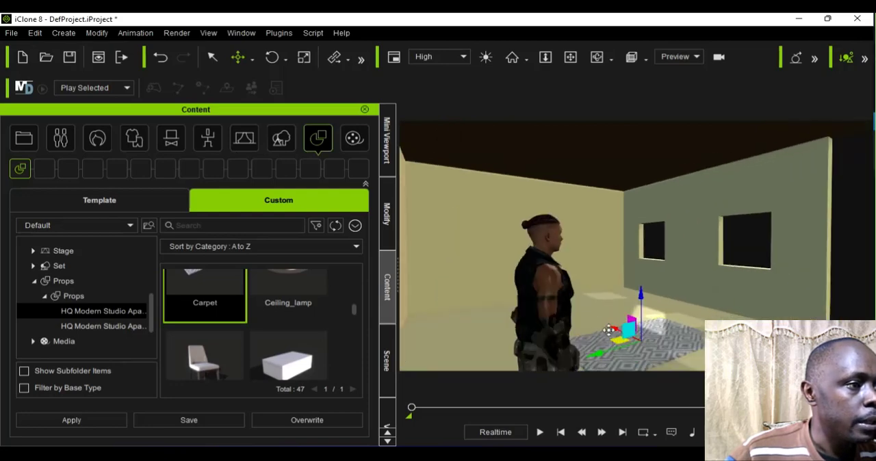
drag(608, 331, 536, 346)
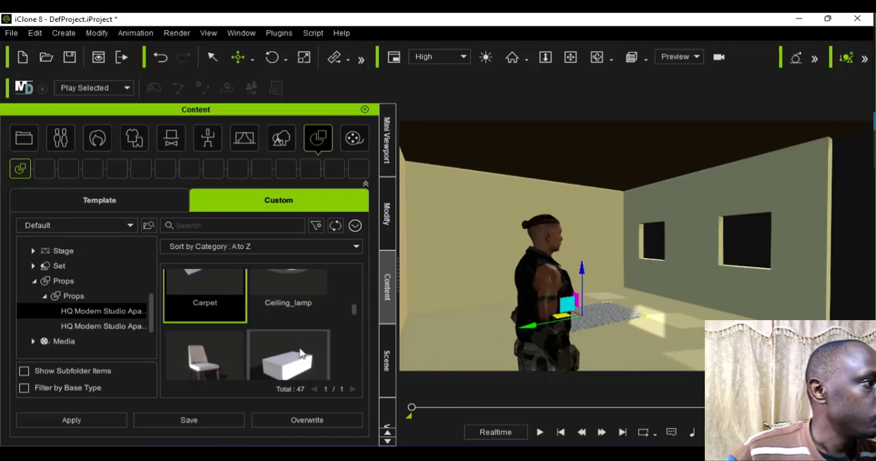
Step: Find the Sofa prop in the HQ Modern Studio Apartment 1 folder and add it to the scene
scroll(305, 356, up, 2)
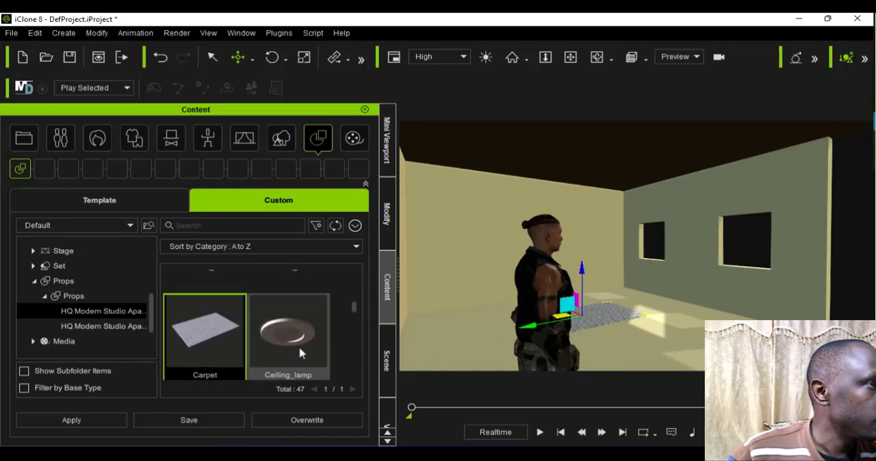
click(300, 353)
scroll(300, 353, down, 1)
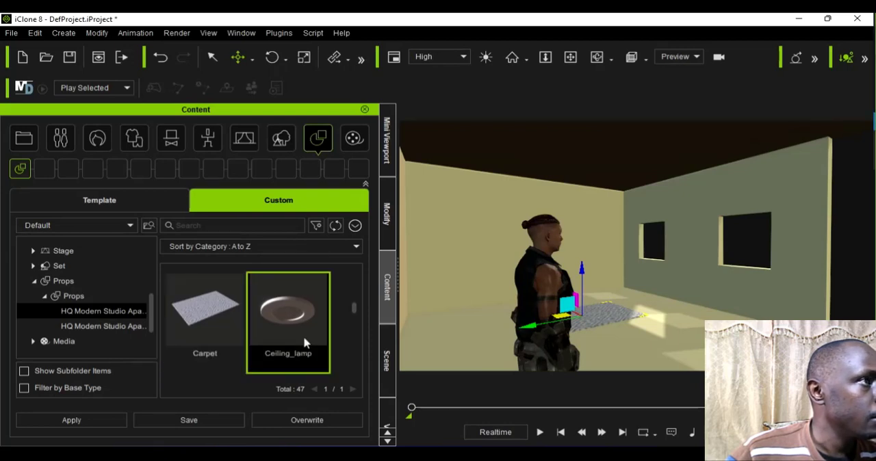
scroll(340, 304, down, 1)
scroll(328, 328, down, 4)
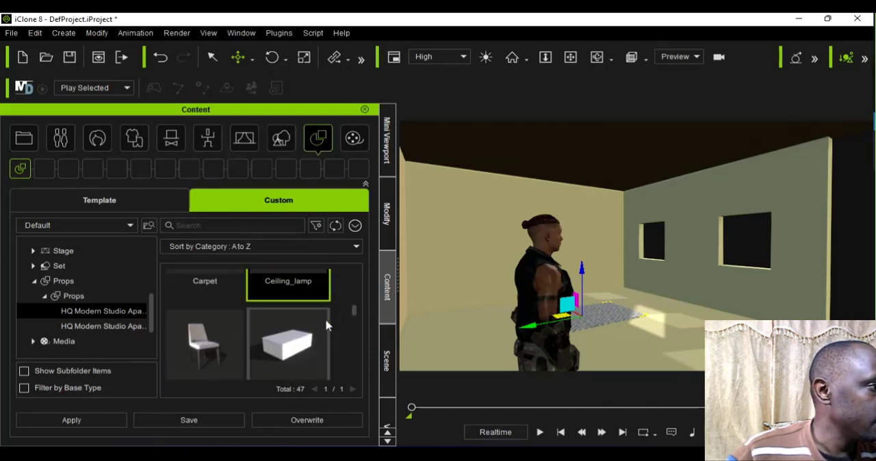
scroll(328, 327, down, 4)
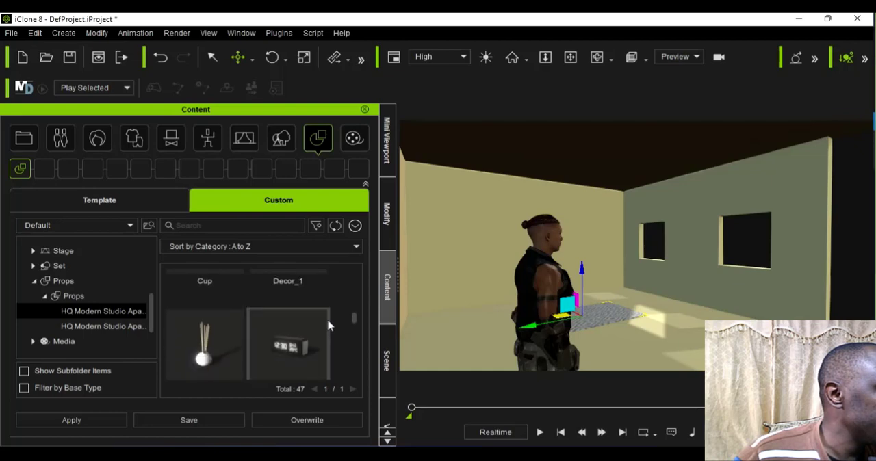
scroll(328, 327, down, 4)
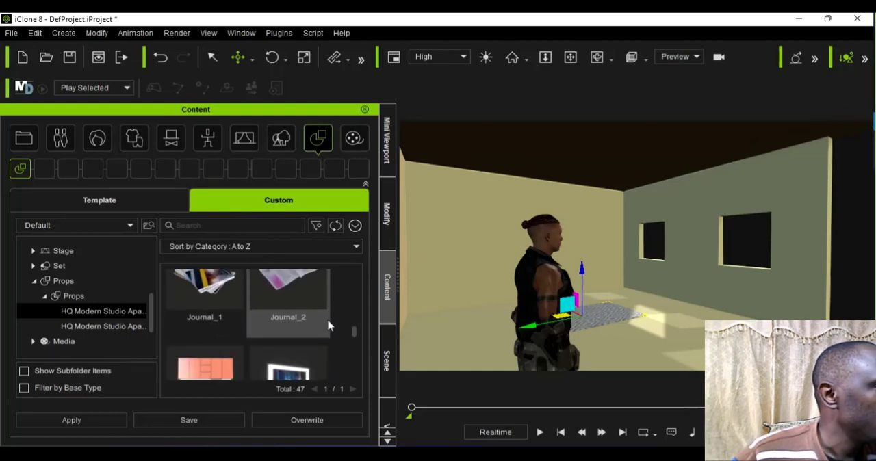
scroll(329, 329, down, 4)
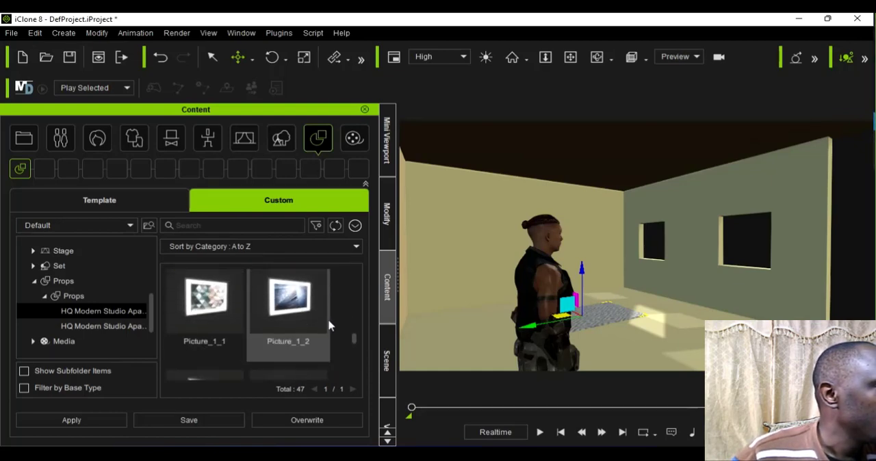
scroll(330, 334, up, 1)
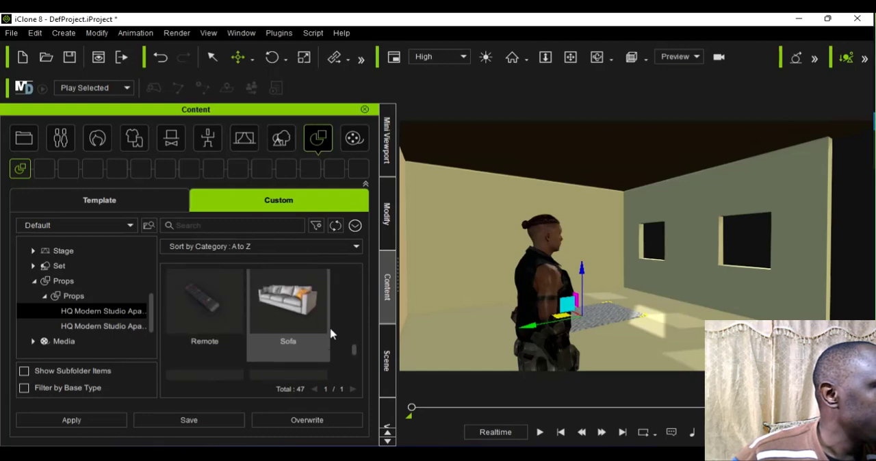
scroll(312, 334, down, 1)
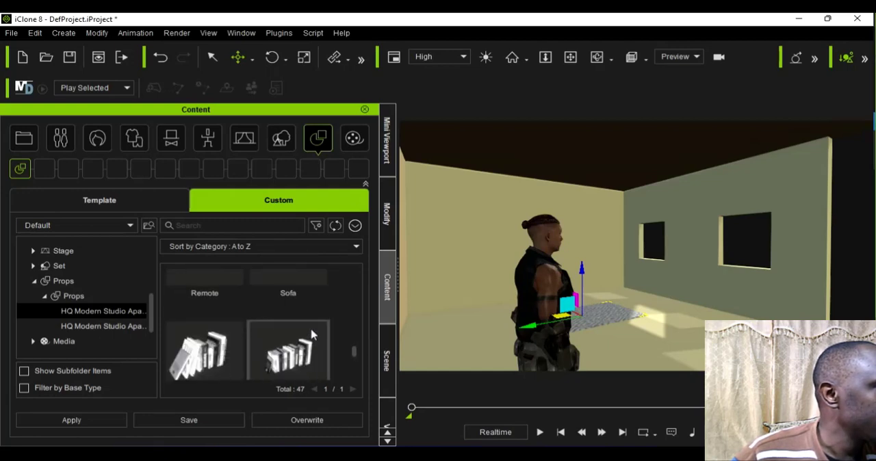
scroll(311, 334, up, 1)
click(311, 334)
double_click(311, 334)
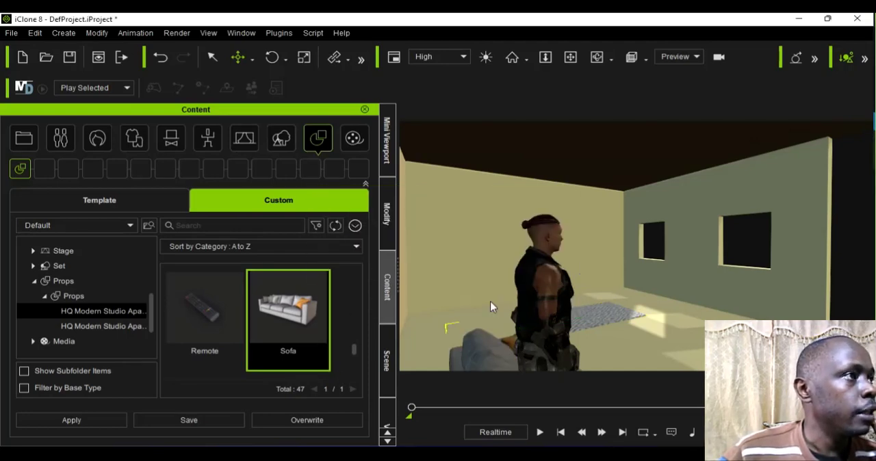
Step: Move the sofa with Local Move from the character to the side of the carpet opposite the two-window wall
scroll(490, 301, down, 5)
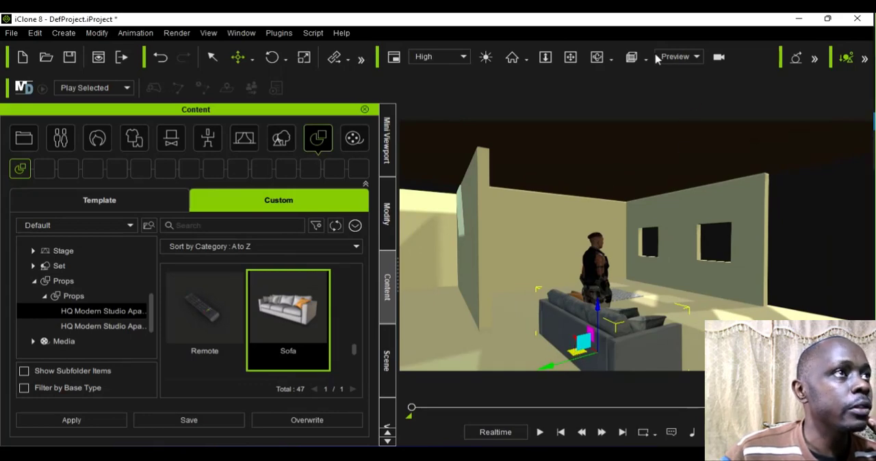
click(597, 57)
drag(537, 321, 606, 310)
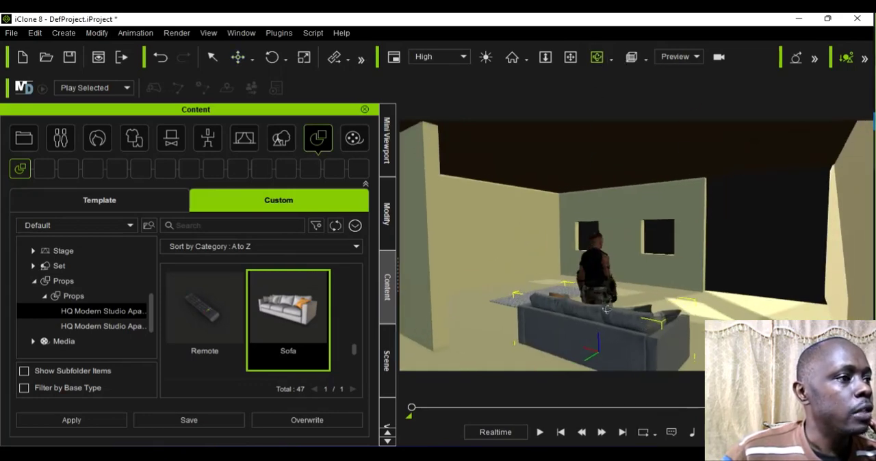
click(253, 60)
click(273, 91)
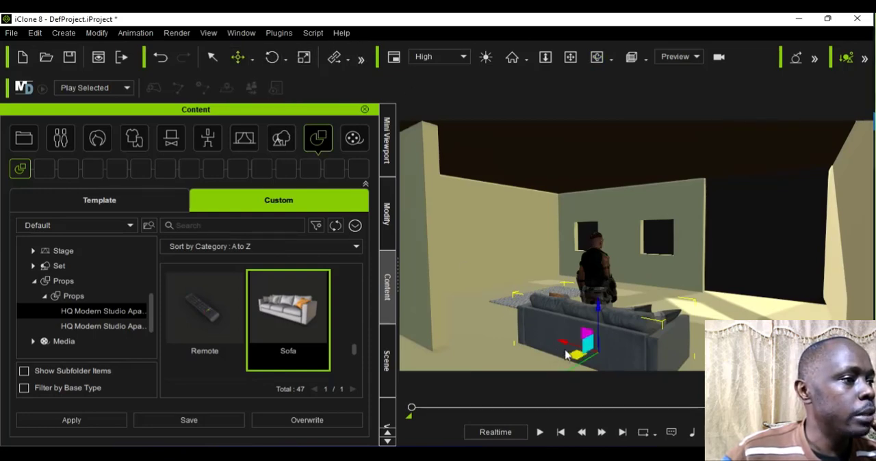
drag(560, 350, 445, 349)
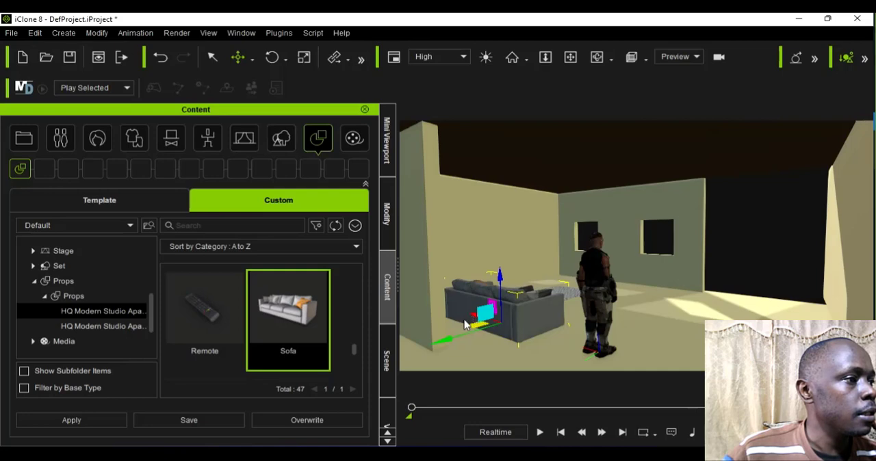
drag(472, 327, 460, 329)
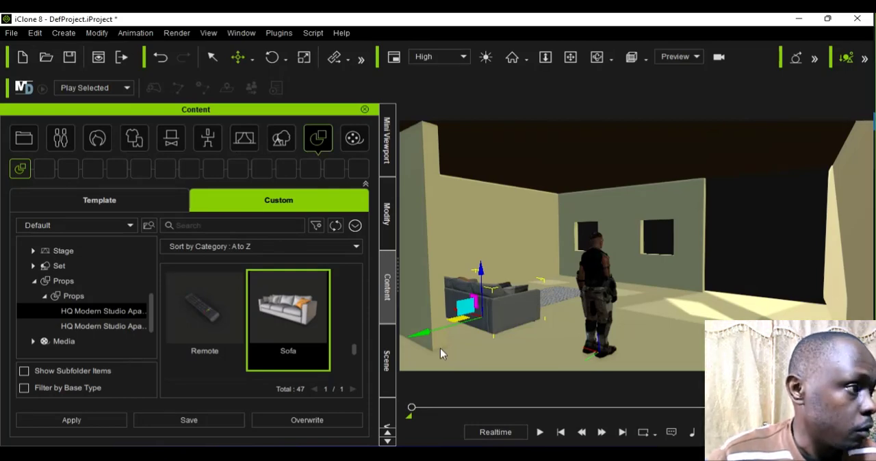
Step: Duplicate the sofa and place the copy across the carpet beside the two-window wall, at about X 288, Y -318
drag(449, 335, 567, 310)
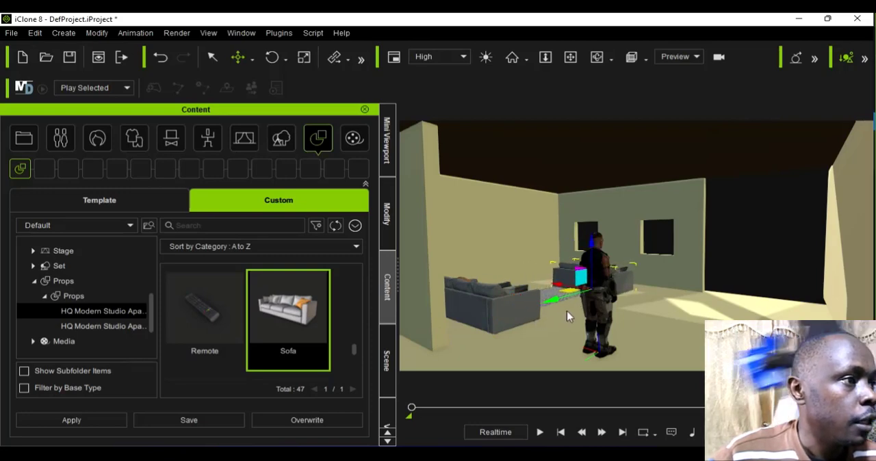
scroll(567, 310, up, 2)
scroll(568, 310, up, 2)
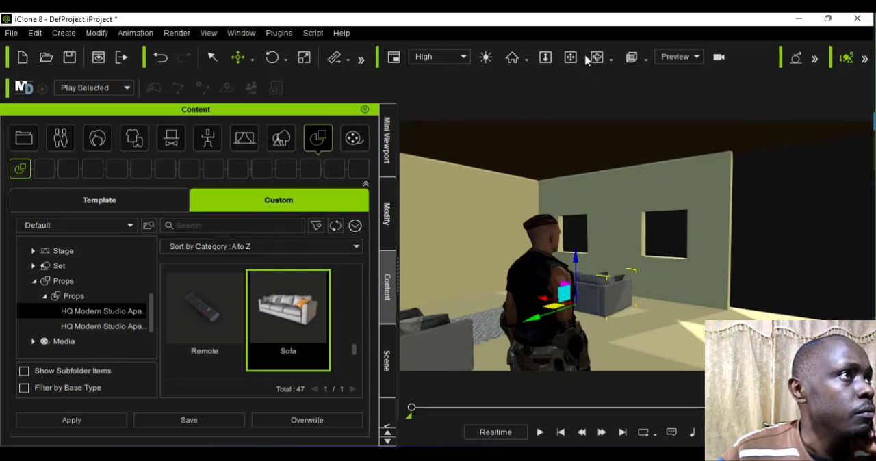
Step: Set the copied sofa's Z rotation to 180 degrees so it faces the carpet
click(393, 226)
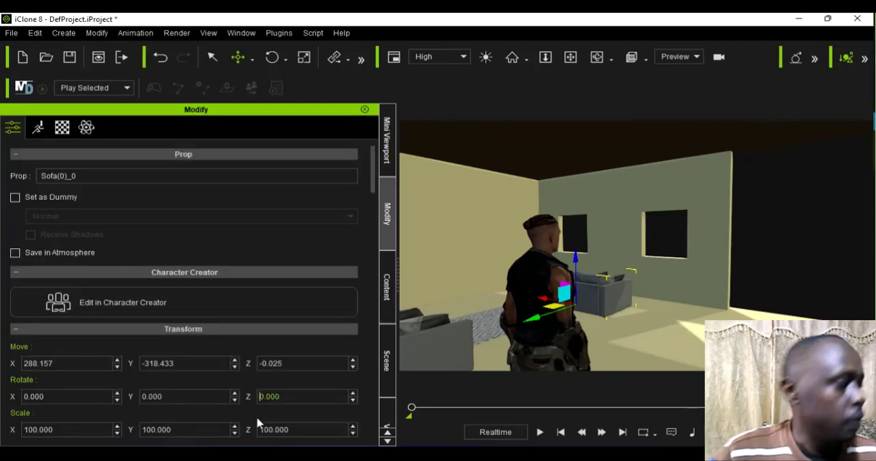
text(1)
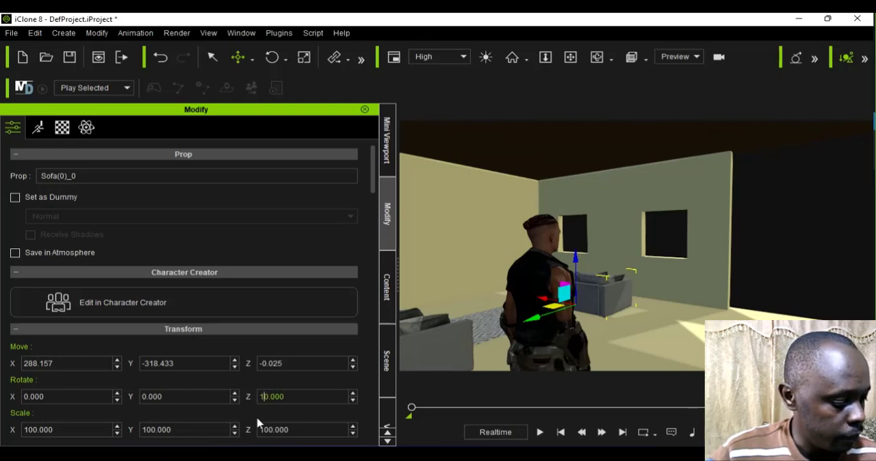
key(Return)
key(Return)
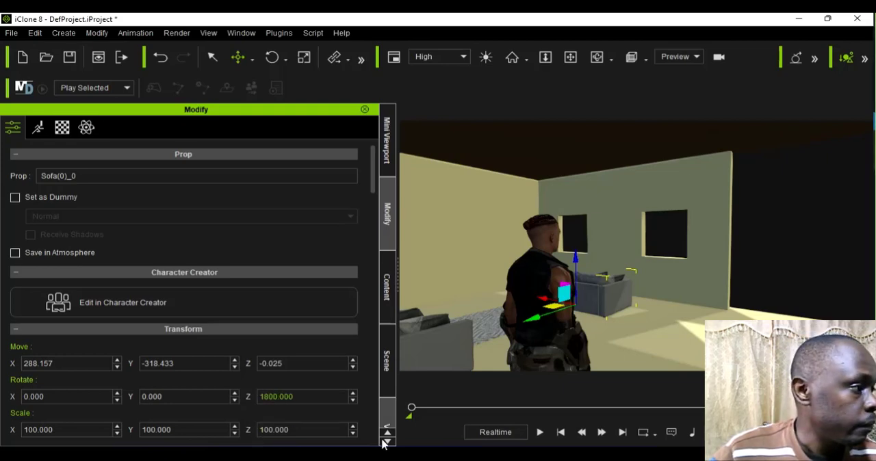
key(BackSpace)
key(Return)
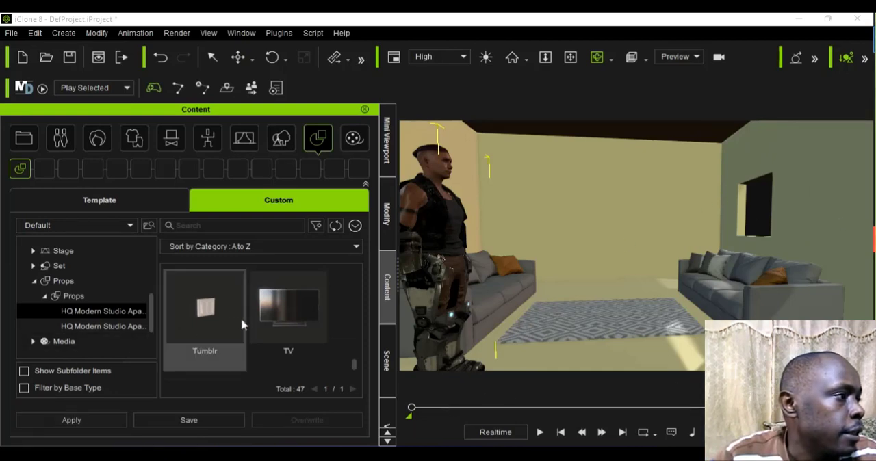
Step: Add the Wall_Clock prop from the same folder onto the carpet and set its Z rotation to 90 degrees
scroll(244, 325, down, 2)
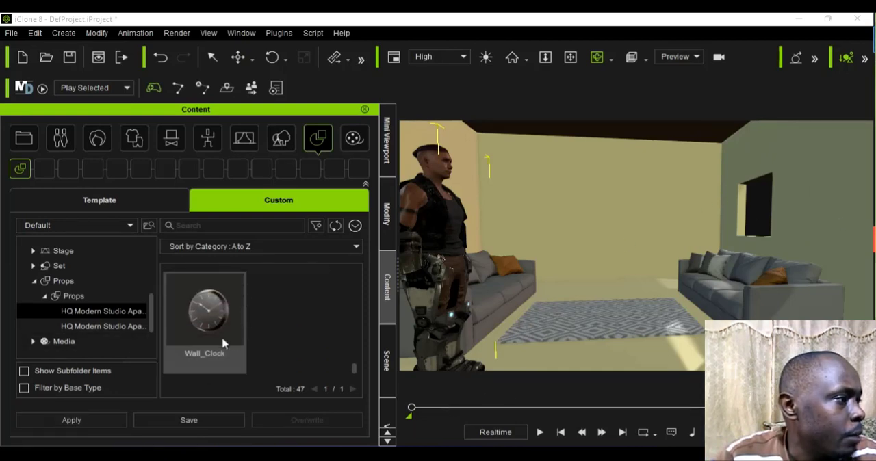
drag(210, 332, 593, 324)
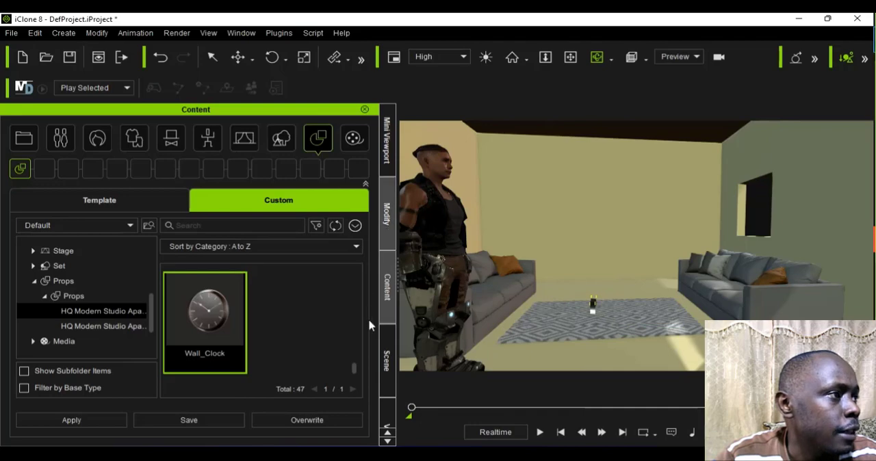
click(388, 229)
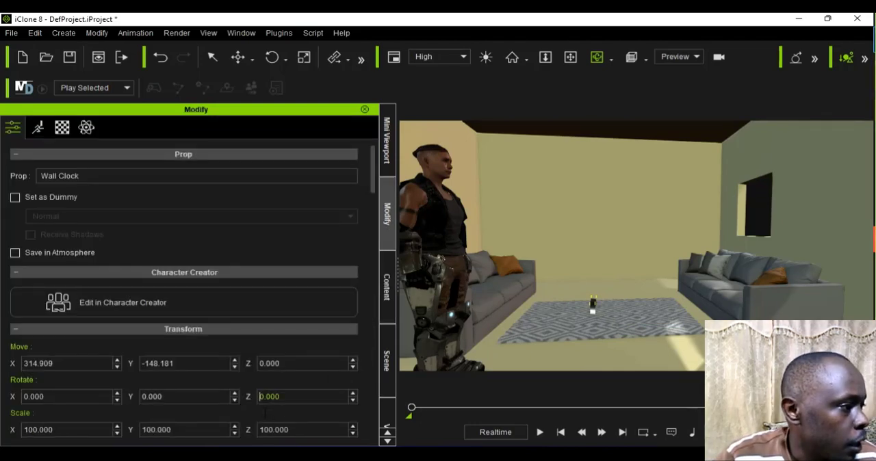
text(9)
key(Return)
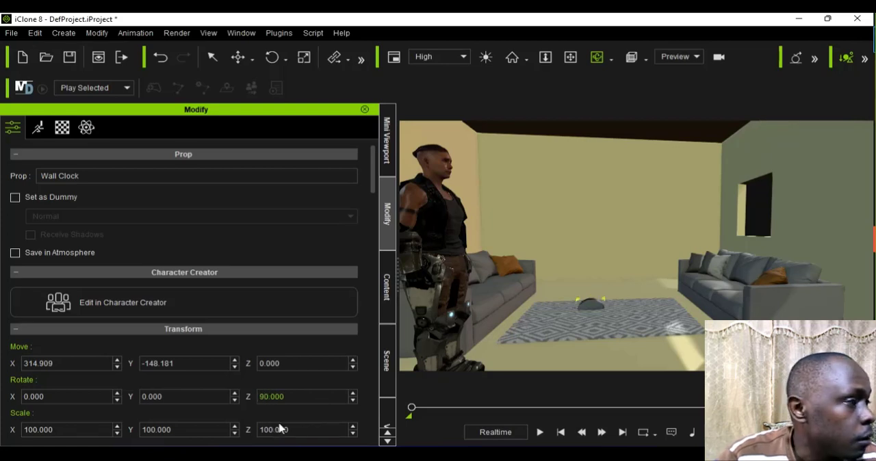
Step: Raise the wall clock off the carpet with Local Move to a height of about 42 on Z
click(252, 60)
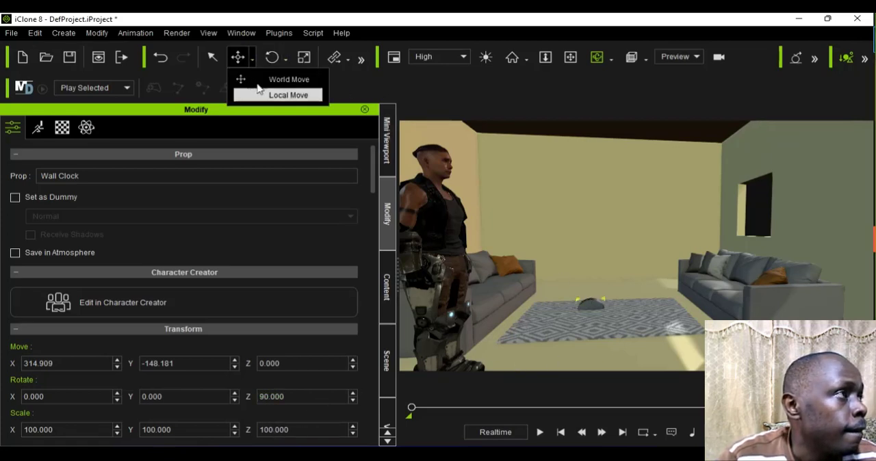
click(261, 93)
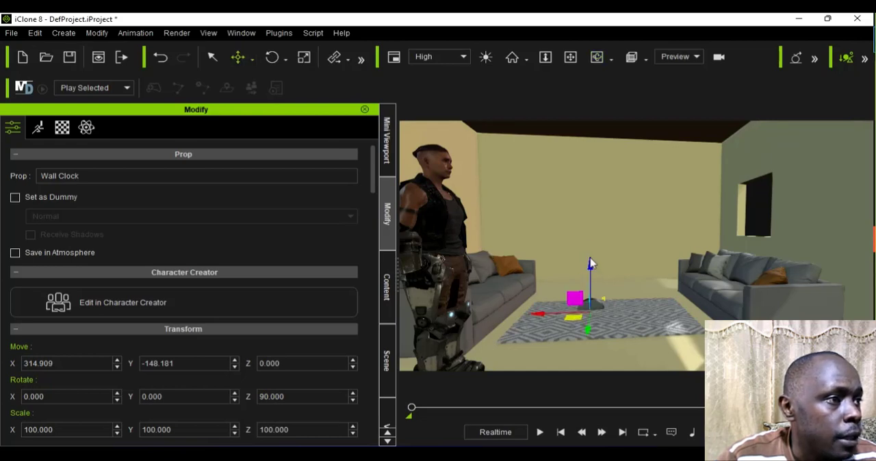
drag(592, 263, 591, 236)
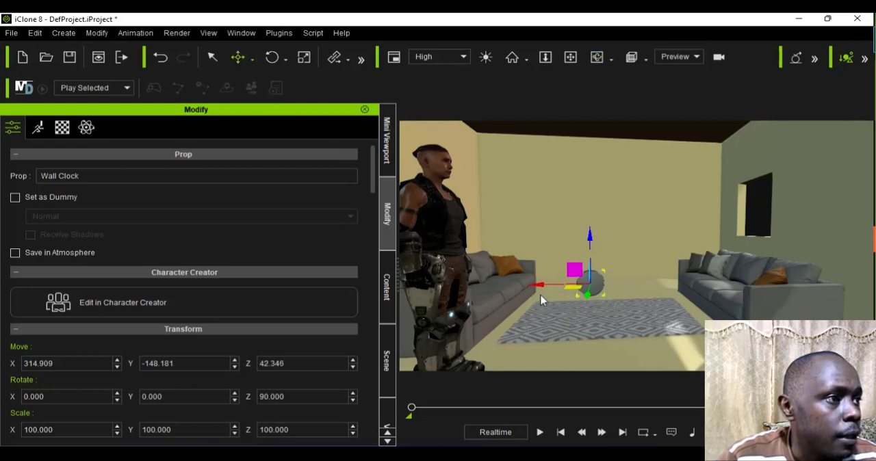
Step: Set the wall clock's Z rotation to -90 degrees so its face points into the room
scroll(585, 284, up, 8)
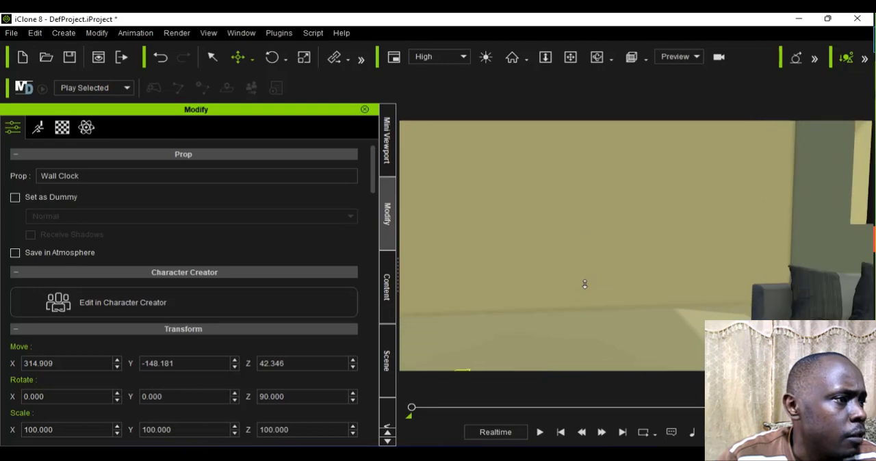
scroll(585, 284, down, 5)
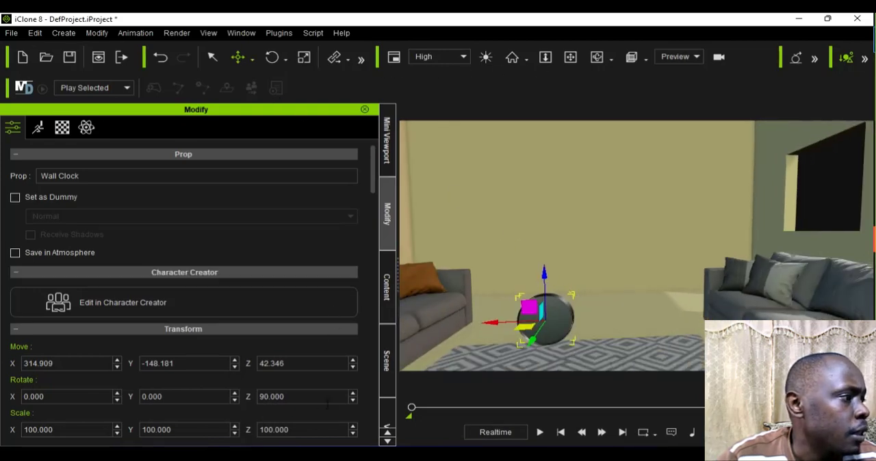
click(263, 399)
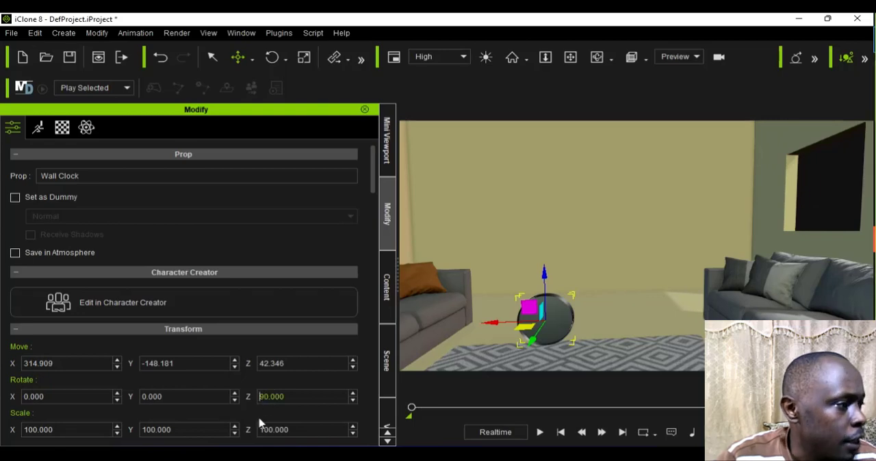
text(-)
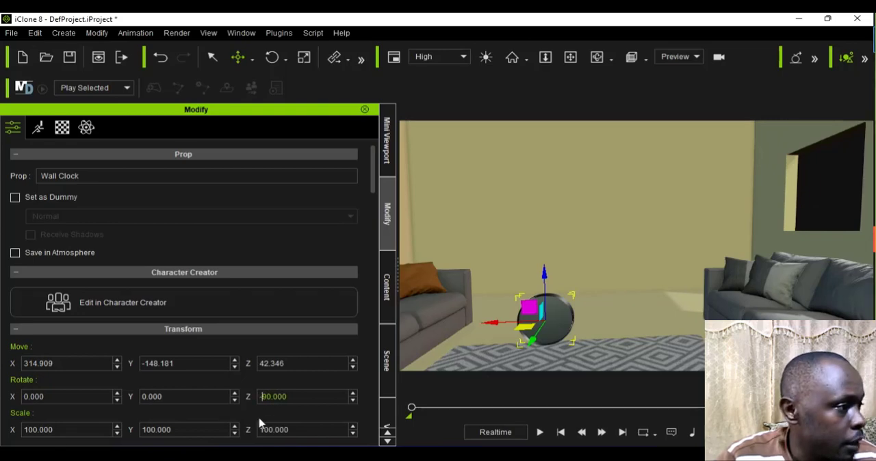
key(Return)
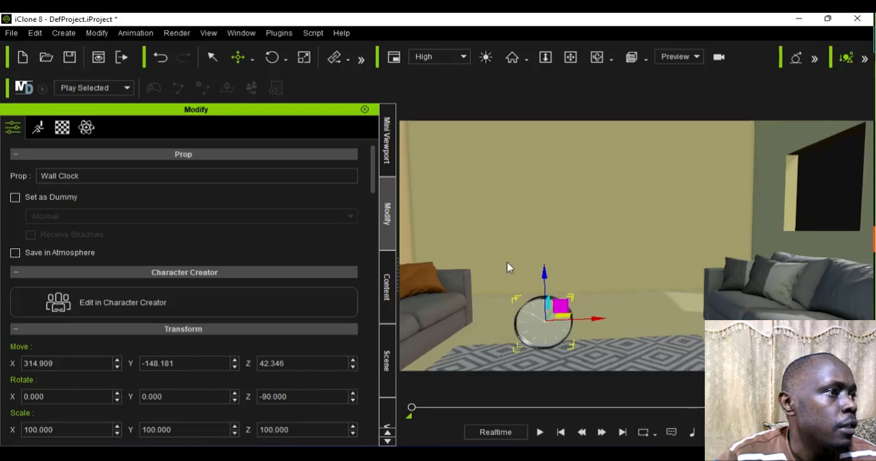
Step: Move the wall clock back to the plain rear wall and up to about X 569, Y -186, Z 232
scroll(508, 267, down, 5)
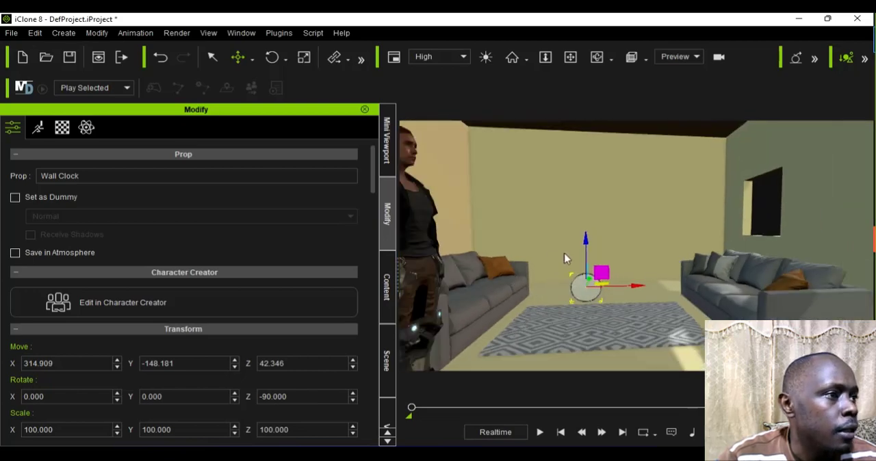
click(605, 57)
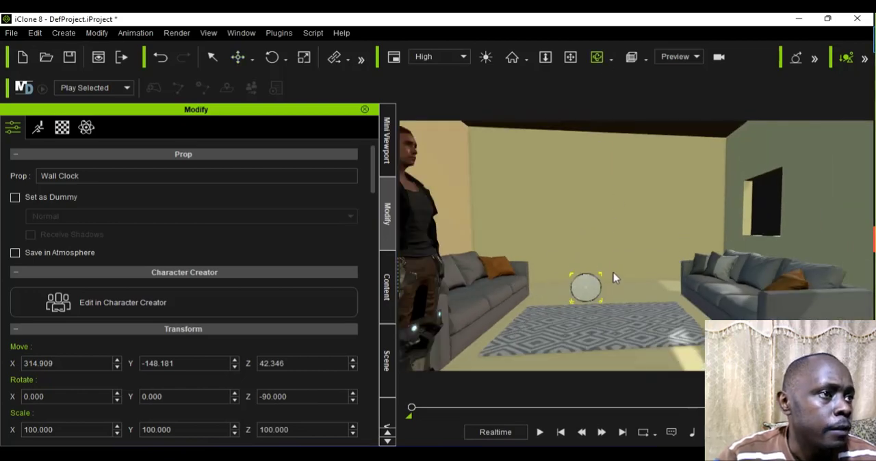
drag(614, 276, 545, 319)
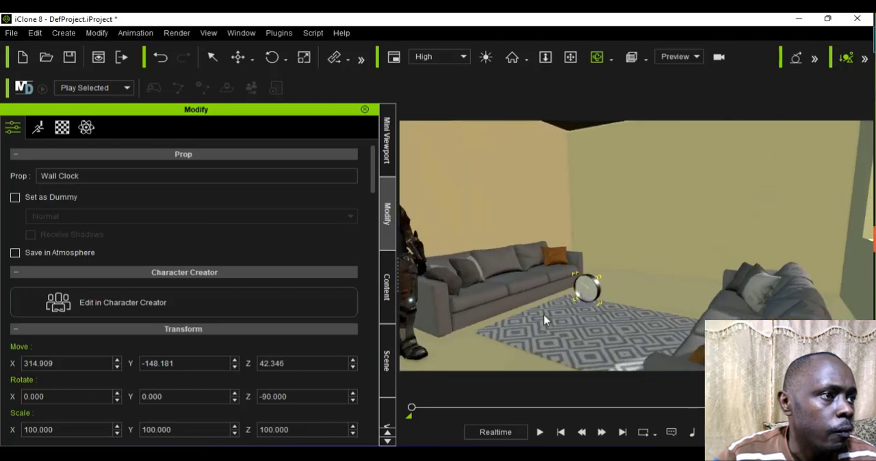
click(252, 60)
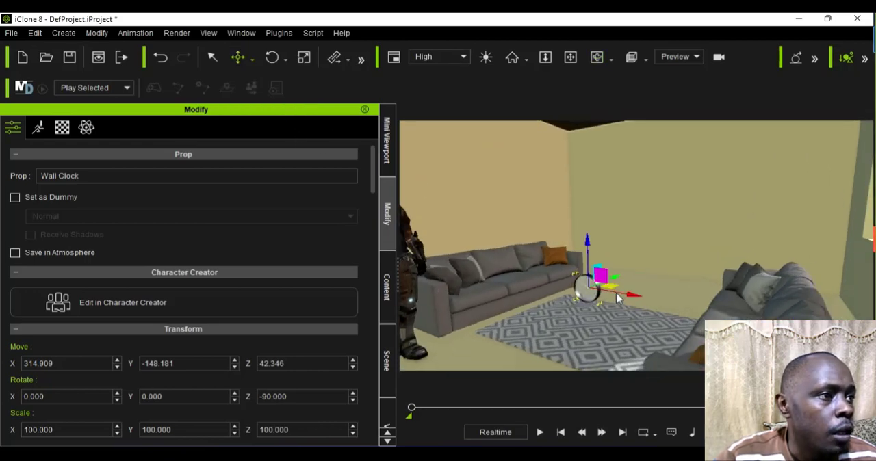
drag(647, 272, 667, 238)
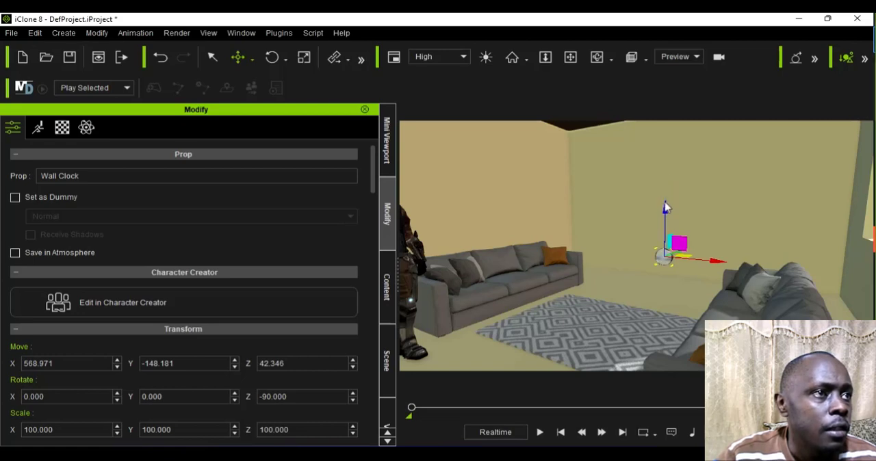
drag(666, 208, 655, 113)
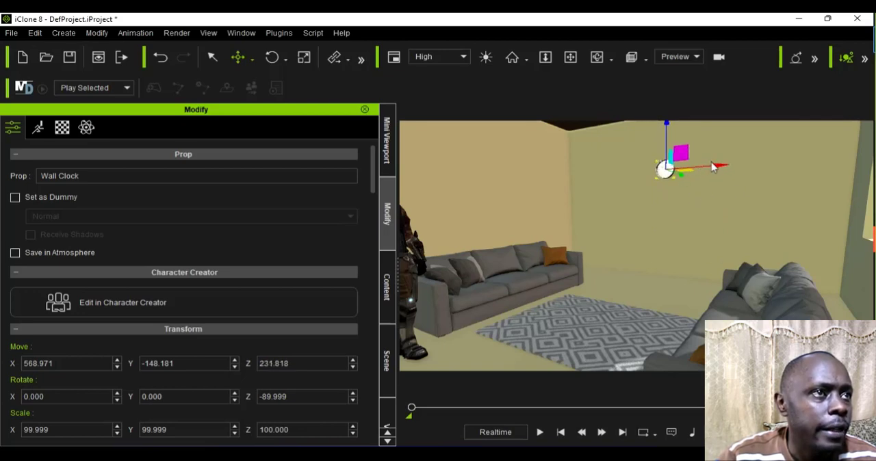
drag(728, 168, 747, 165)
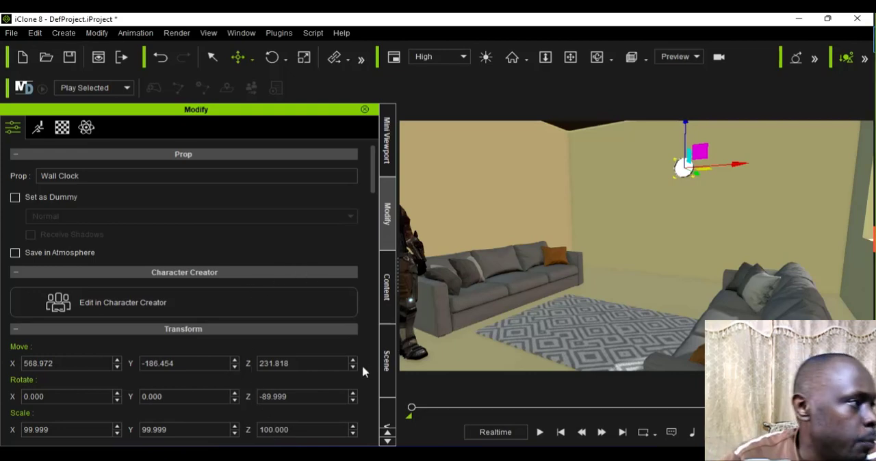
Step: Add the TV_Table prop from the second HQ Modern Studio props folder to the scene
click(387, 291)
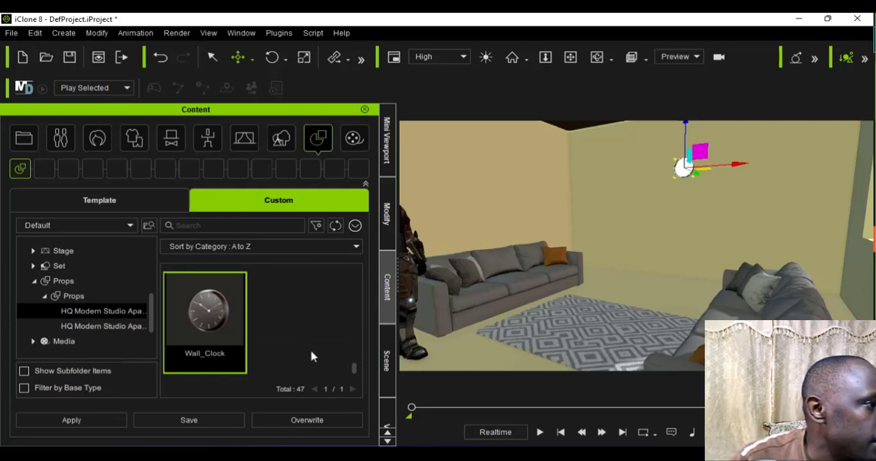
scroll(312, 357, up, 3)
scroll(325, 380, down, 3)
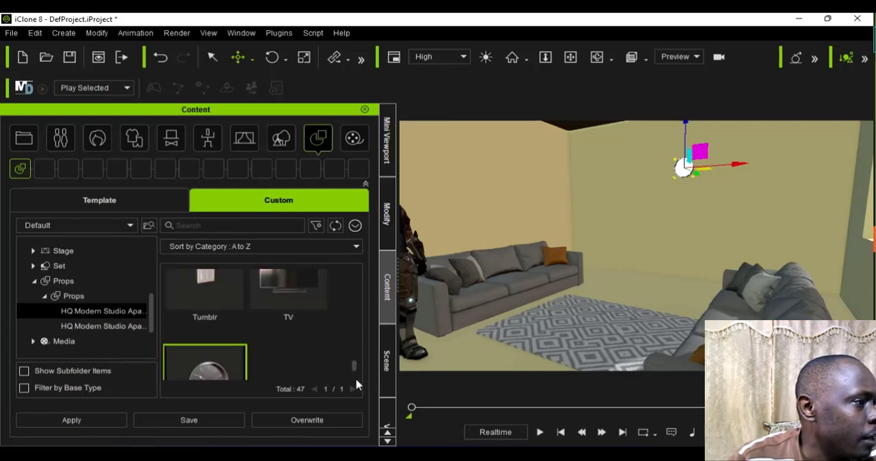
drag(354, 382, 354, 293)
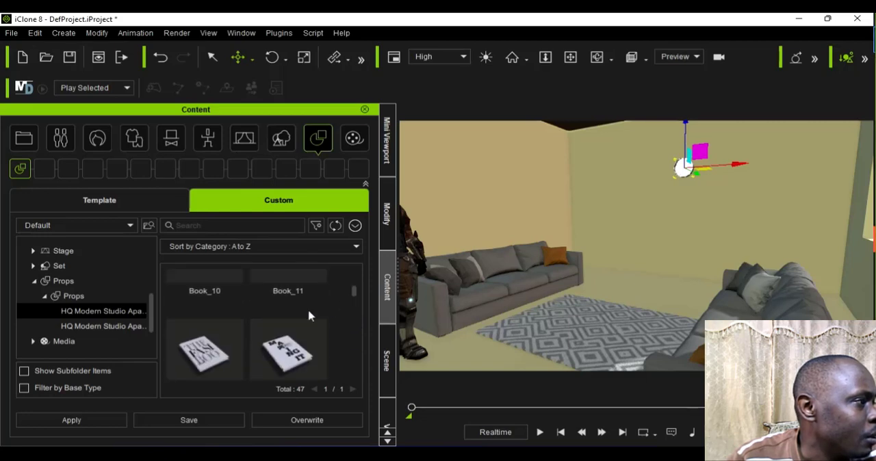
click(125, 331)
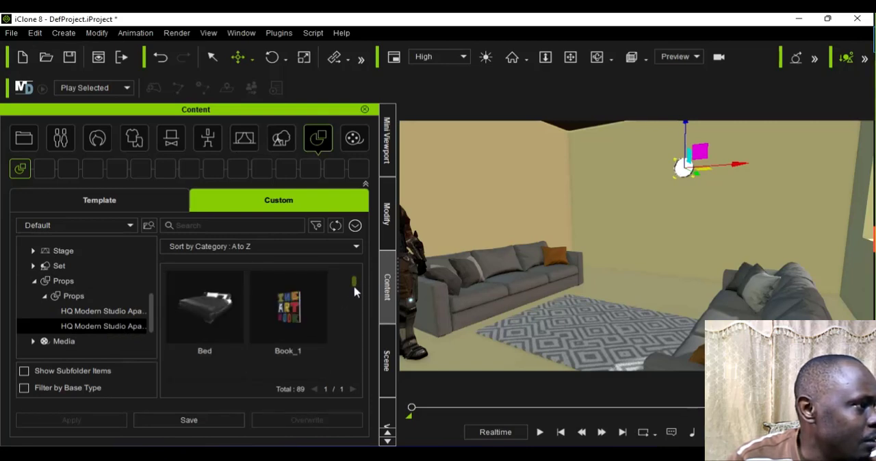
scroll(355, 321, down, 3)
scroll(354, 342, down, 5)
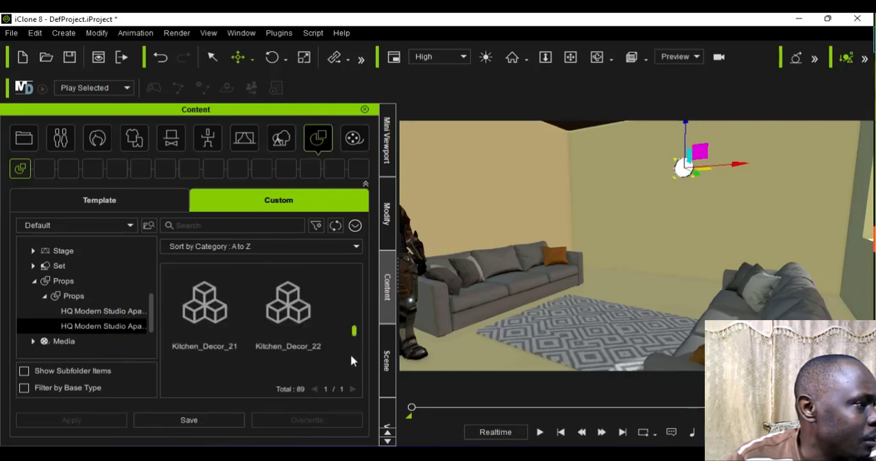
scroll(349, 376, down, 5)
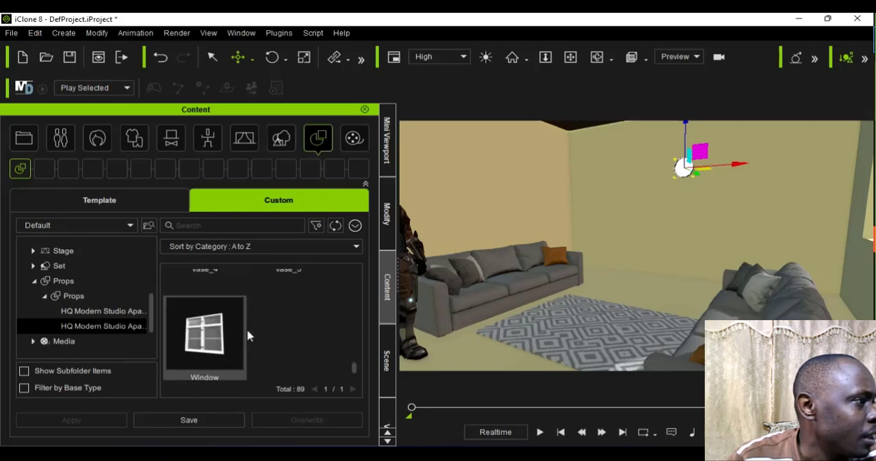
scroll(249, 335, up, 1)
scroll(249, 336, up, 3)
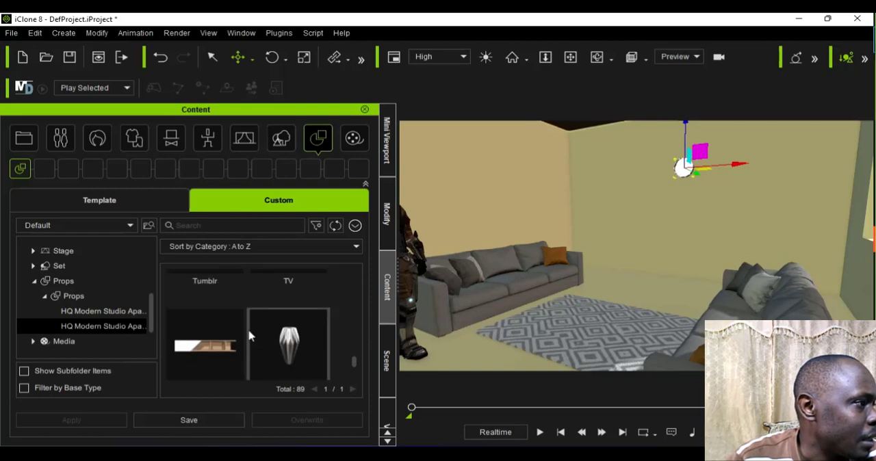
scroll(249, 335, down, 1)
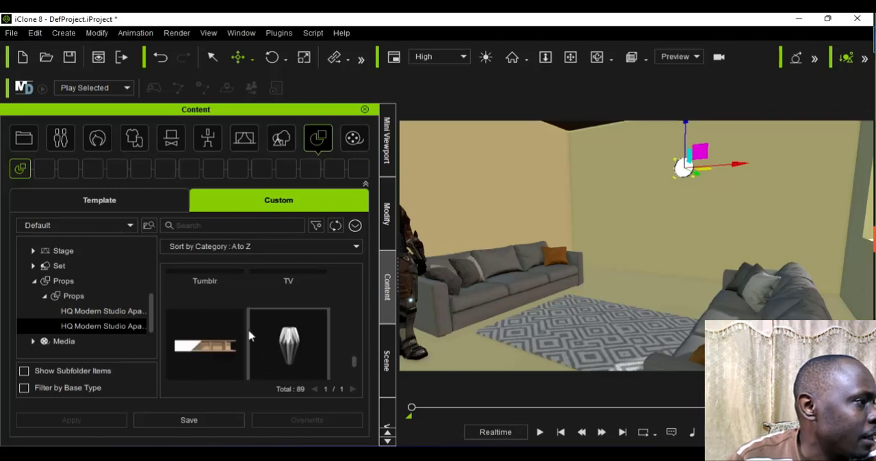
double_click(225, 367)
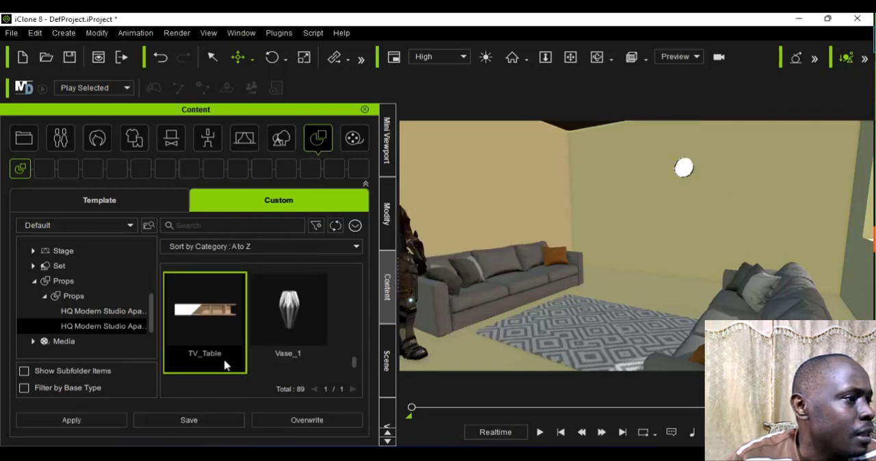
Step: Move the TV table into the furnished room, behind the far end of the first sofa, to about X 540, Y -8
scroll(505, 339, down, 5)
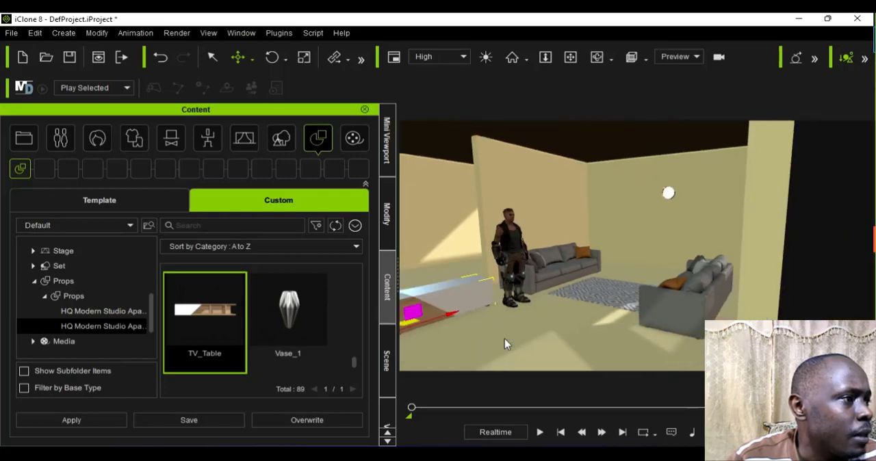
scroll(504, 339, up, 1)
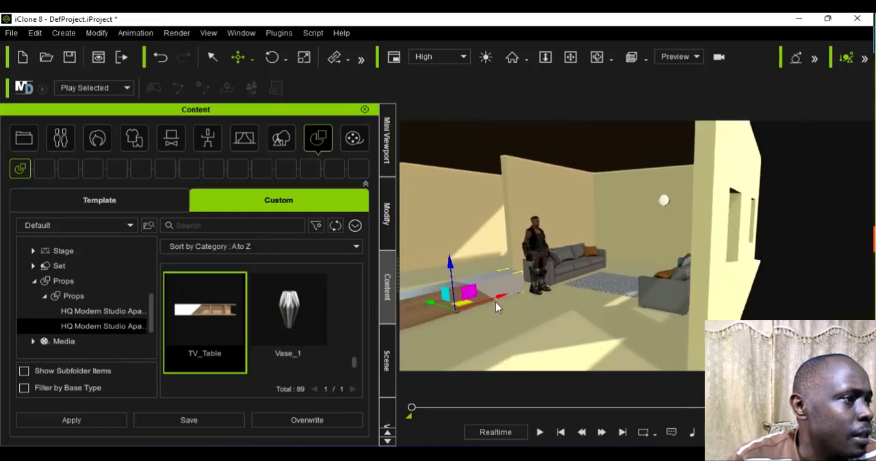
drag(498, 306, 631, 264)
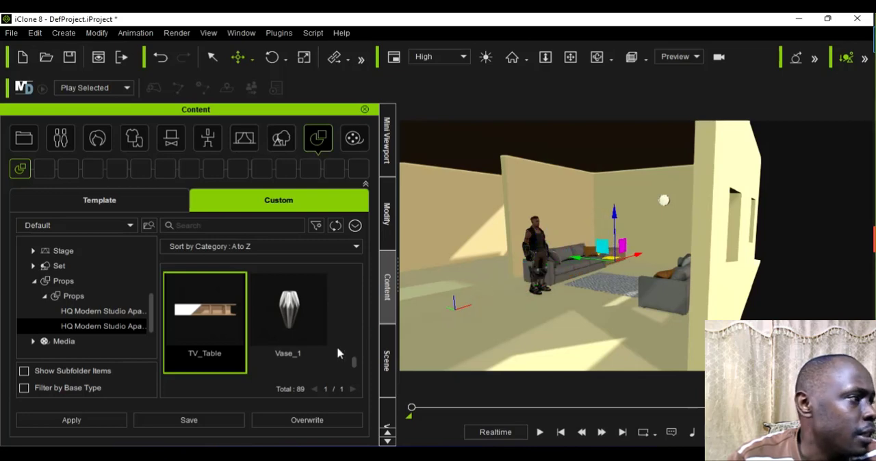
scroll(649, 291, up, 5)
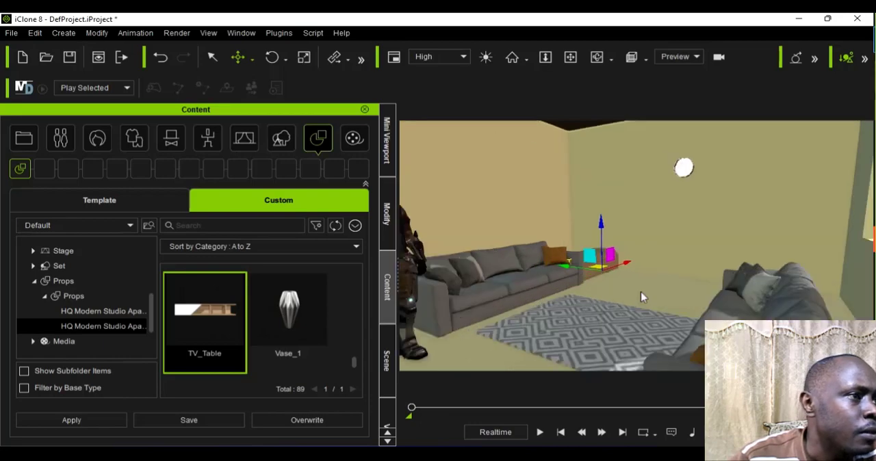
scroll(642, 297, up, 5)
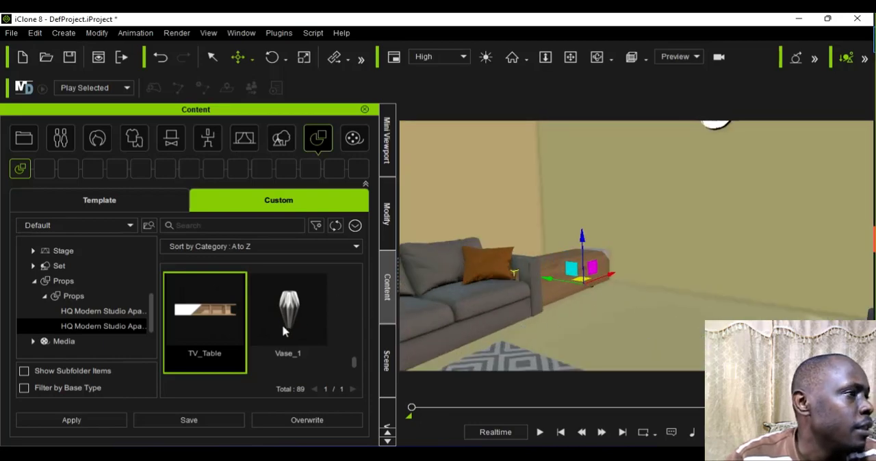
Step: Set the TV table's Z rotation to 90 degrees and slide it along the rear wall to about Y -139
click(384, 236)
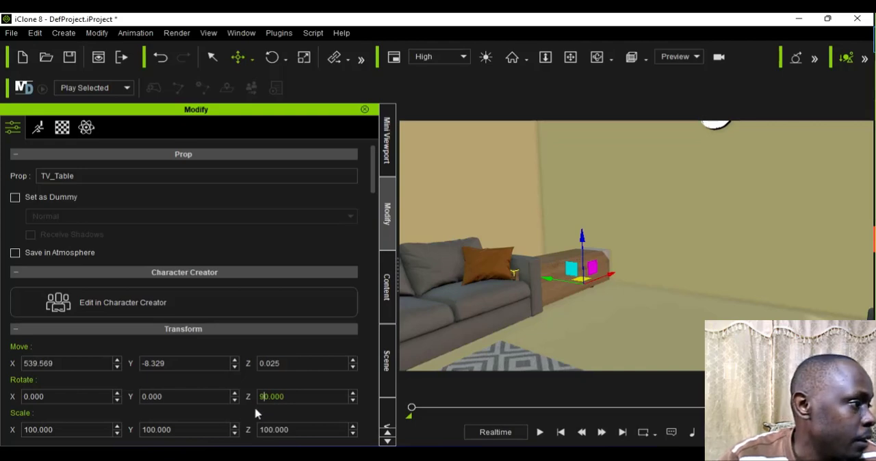
click(262, 396)
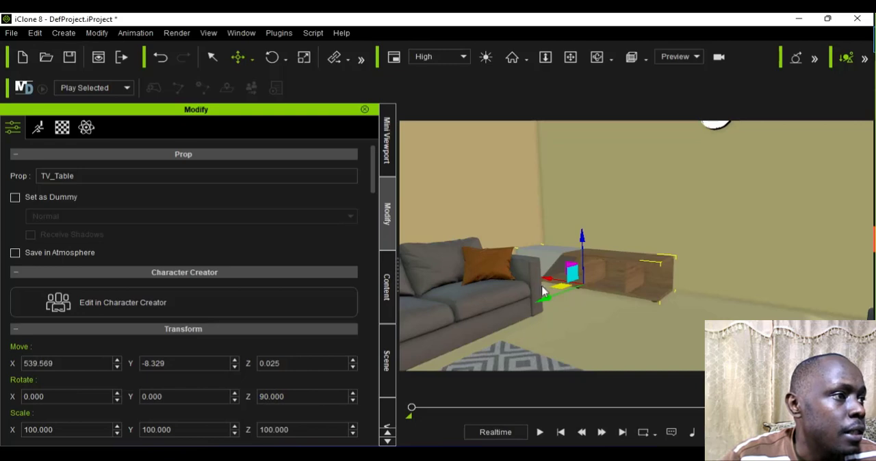
drag(597, 297, 623, 305)
Step: Move the sofa at the tan side wall to about X 418 and shift the TV table to about Y -201
click(493, 344)
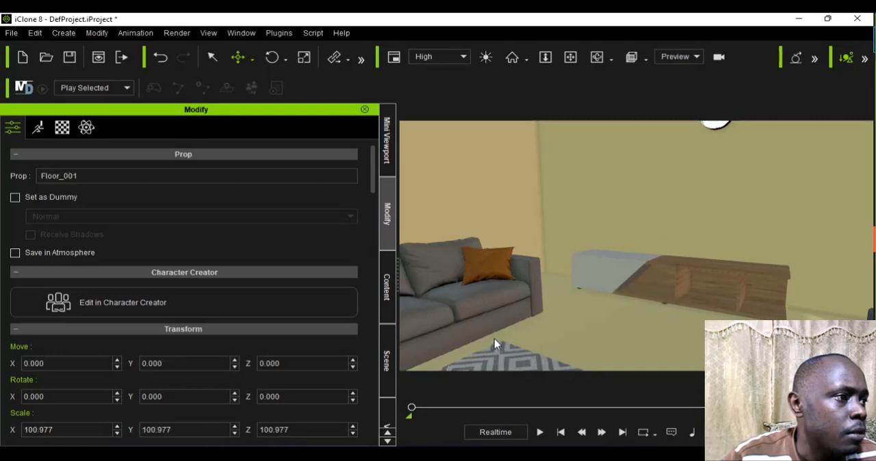
click(492, 339)
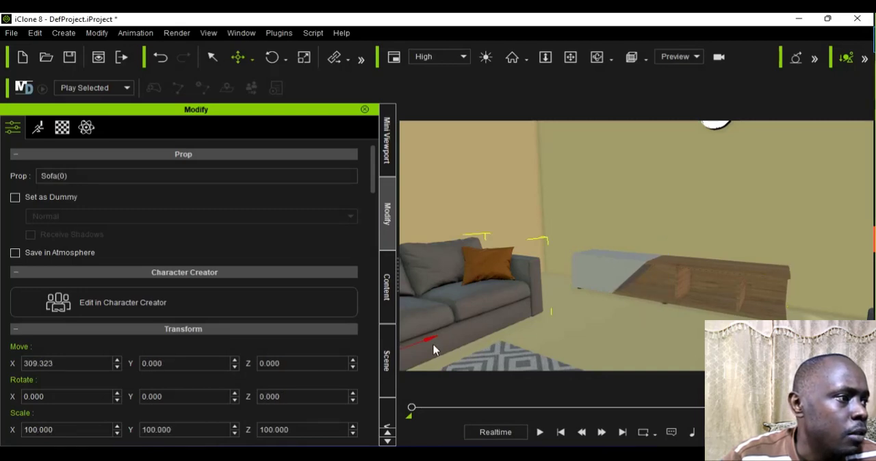
drag(472, 336, 536, 323)
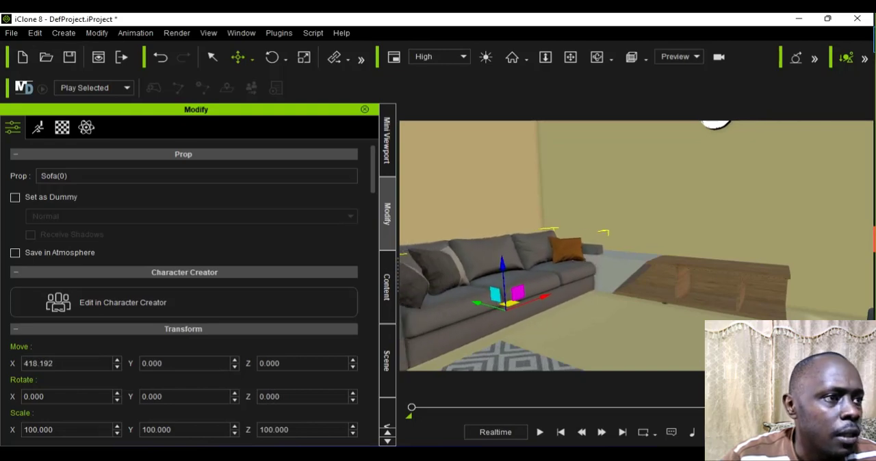
click(701, 299)
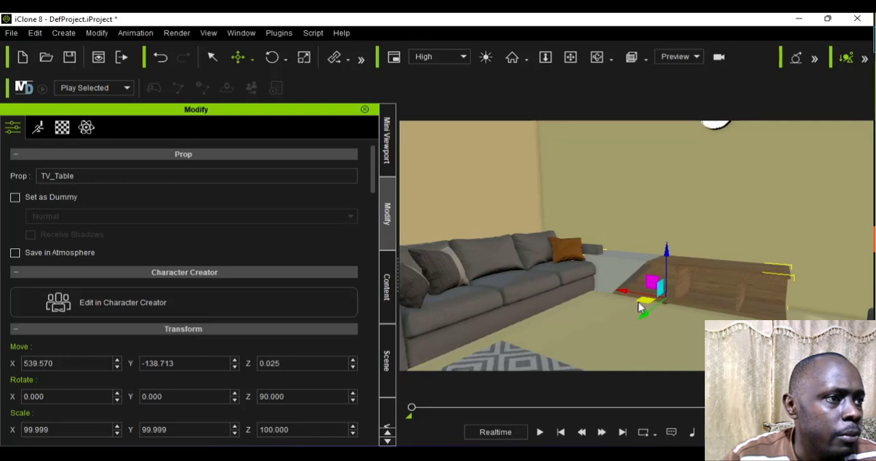
drag(646, 307, 670, 306)
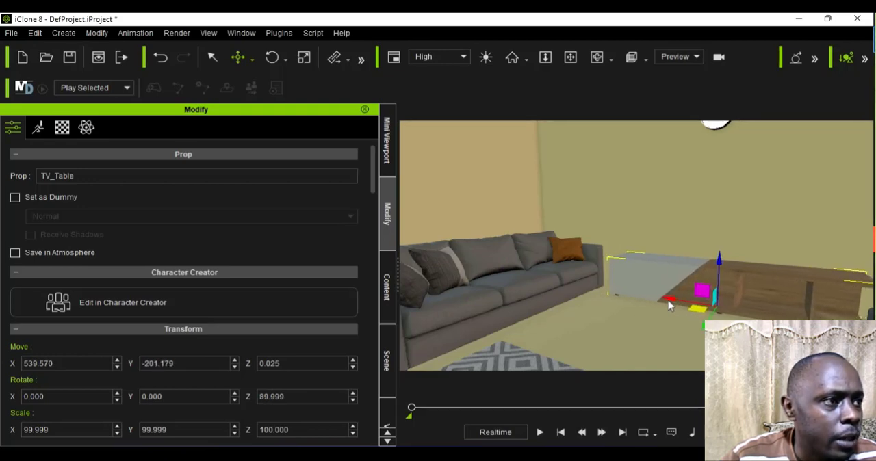
Step: Move the second sofa toward the windowed wall and the TV table, to about X 336, Y -379
scroll(645, 321, down, 4)
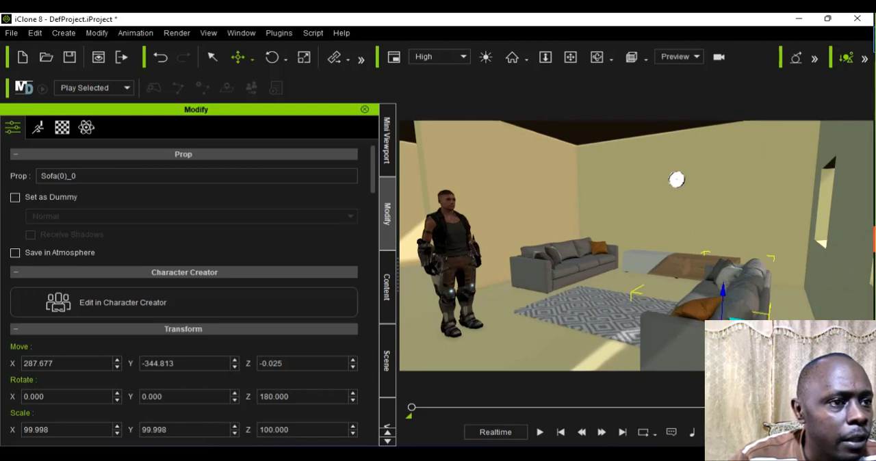
drag(745, 325, 760, 328)
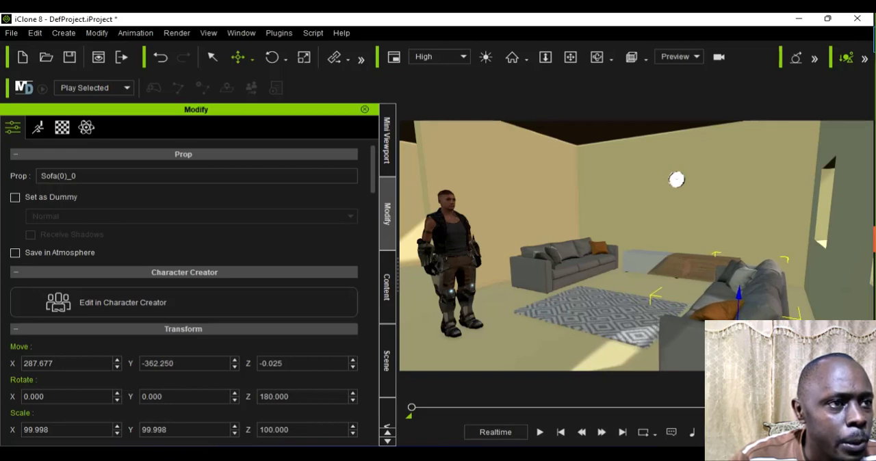
drag(731, 357, 774, 334)
scroll(657, 315, up, 5)
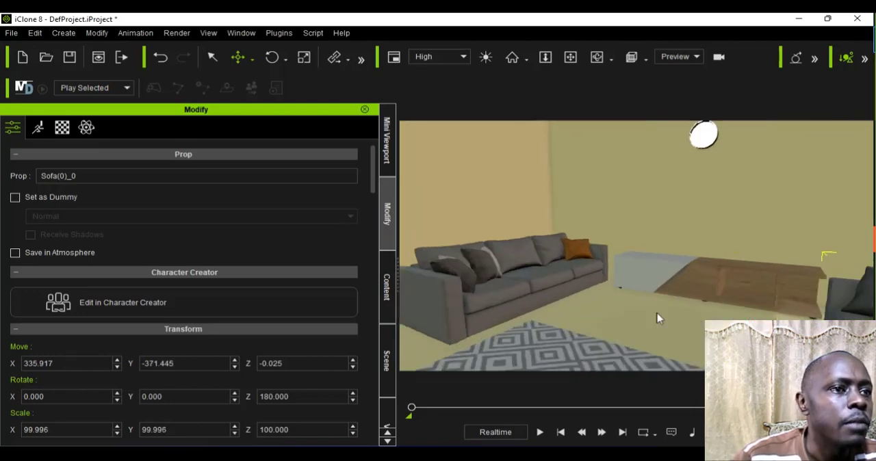
scroll(657, 317, down, 4)
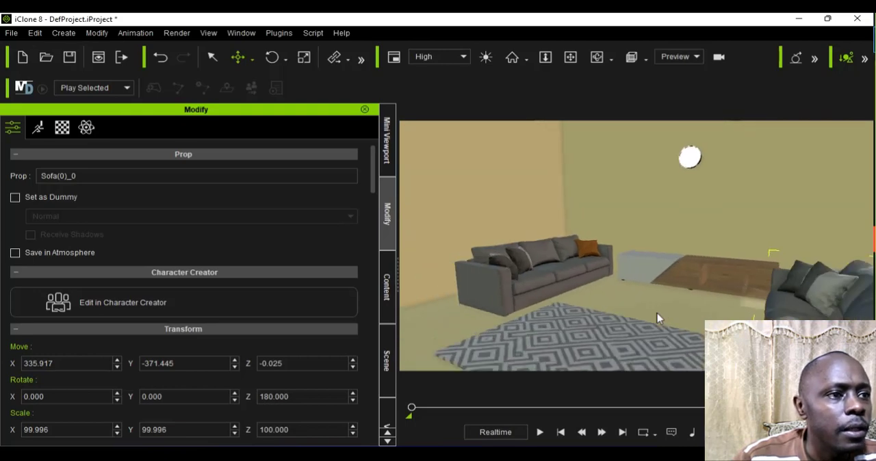
scroll(657, 317, down, 6)
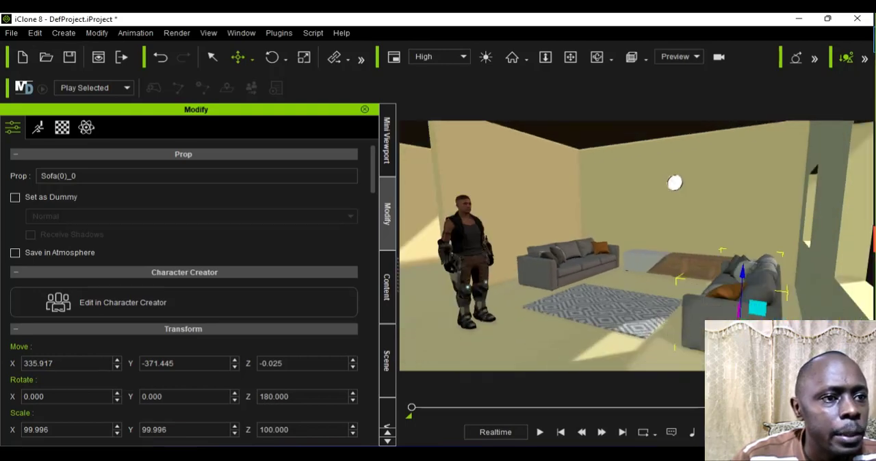
drag(774, 327, 780, 328)
Step: Centre the carpet between the two sofas in front of the TV table, at about X 371, Y -192
click(596, 59)
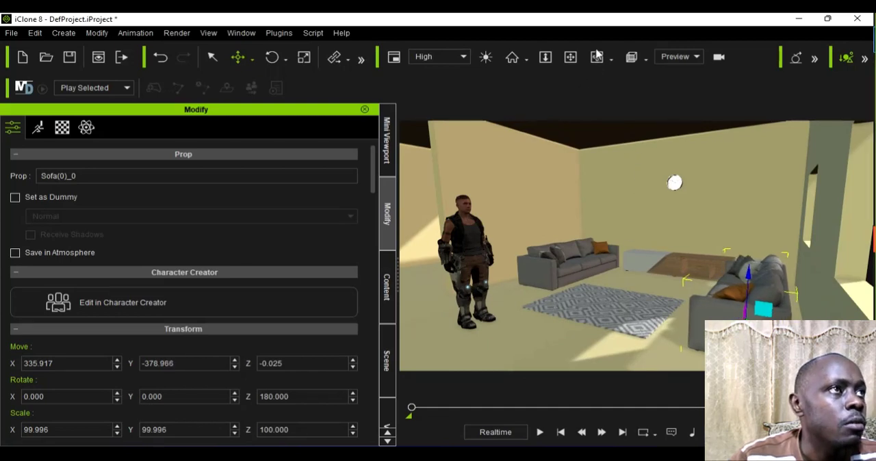
click(616, 251)
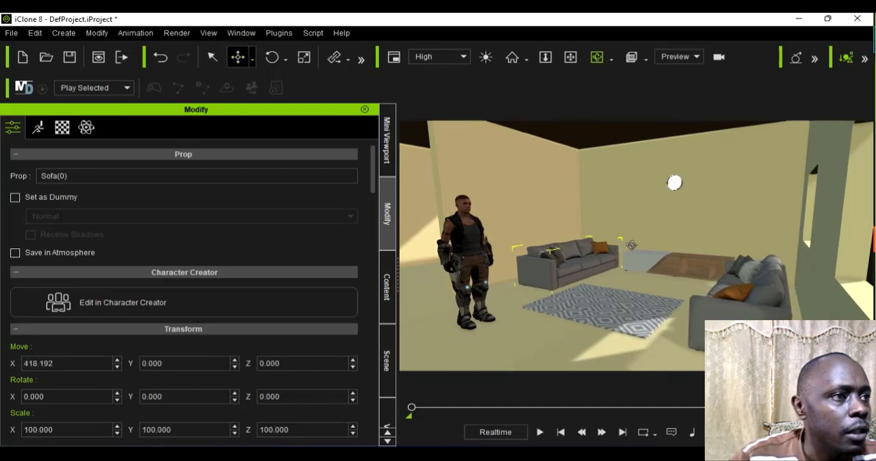
drag(588, 295, 658, 280)
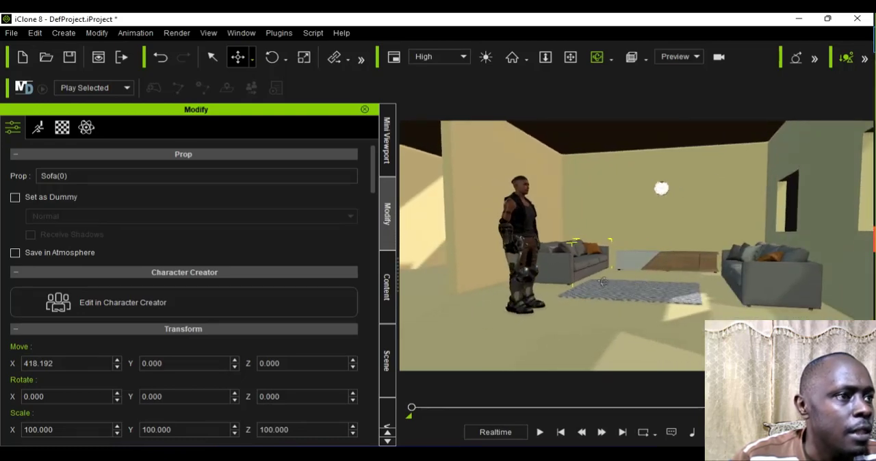
click(252, 55)
click(264, 91)
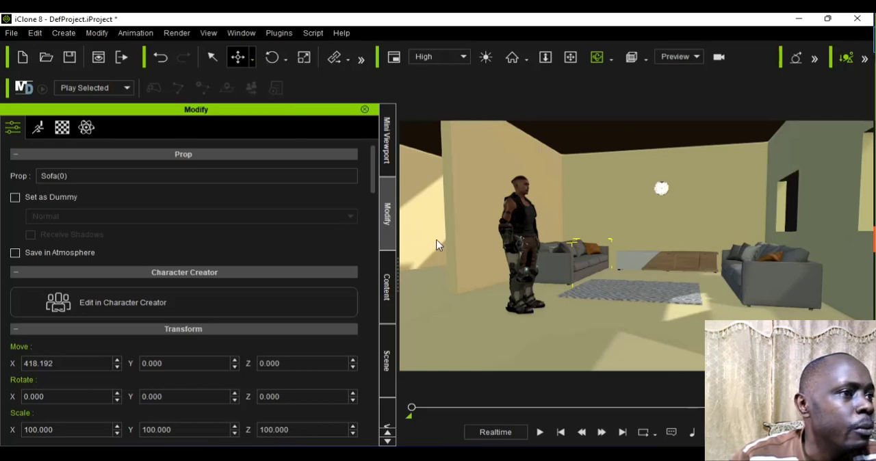
click(648, 307)
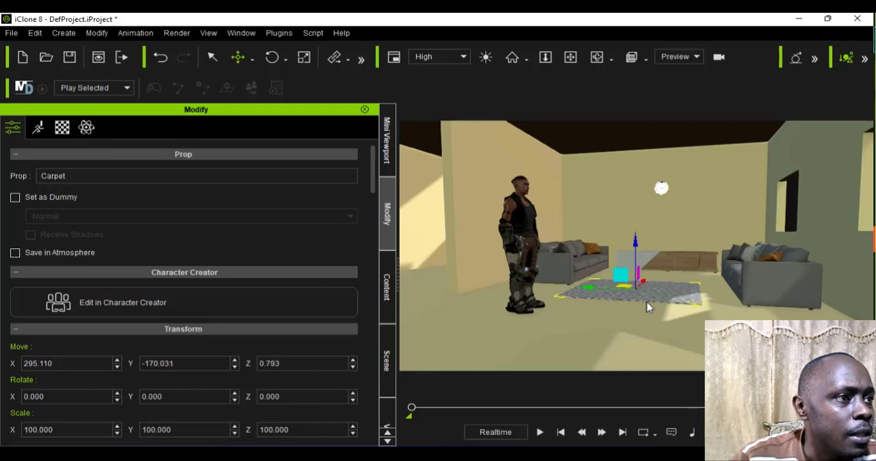
scroll(654, 301, up, 5)
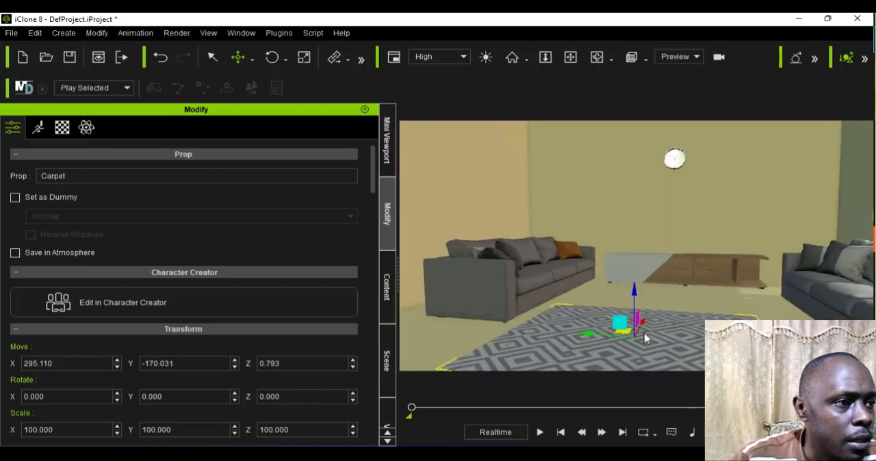
drag(652, 321, 655, 305)
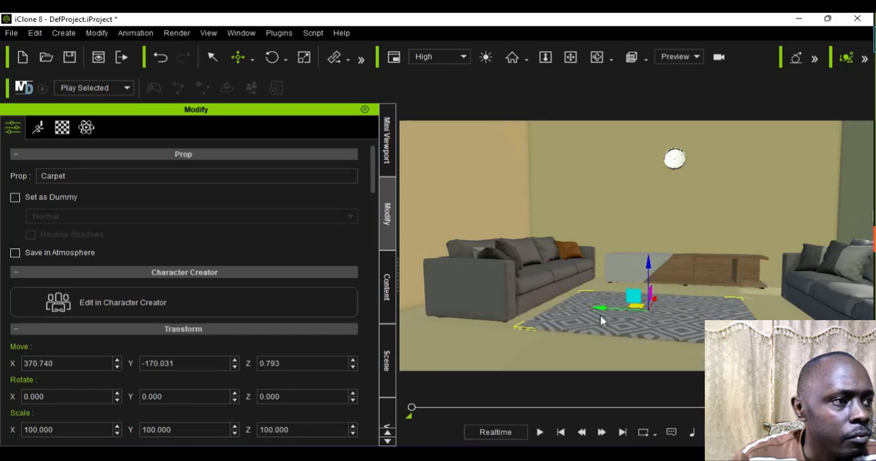
drag(601, 320, 619, 316)
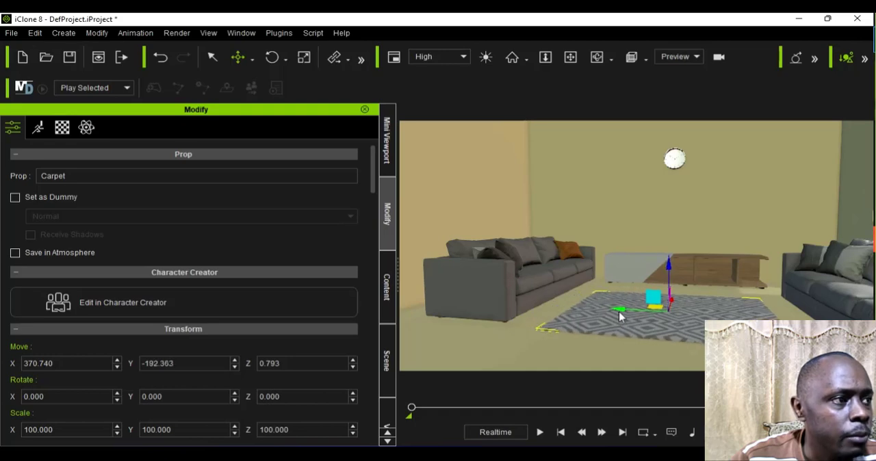
Step: Move the sofa at the tan side wall away from the rear wall, to about X 352
click(522, 289)
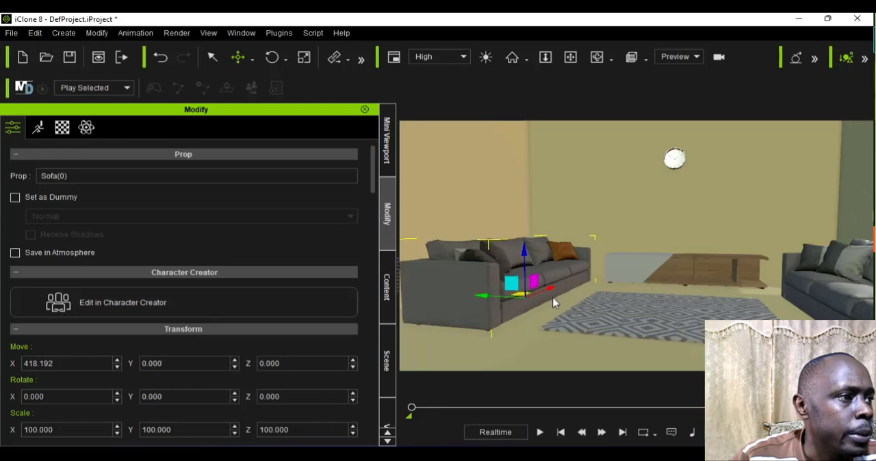
drag(555, 301, 540, 321)
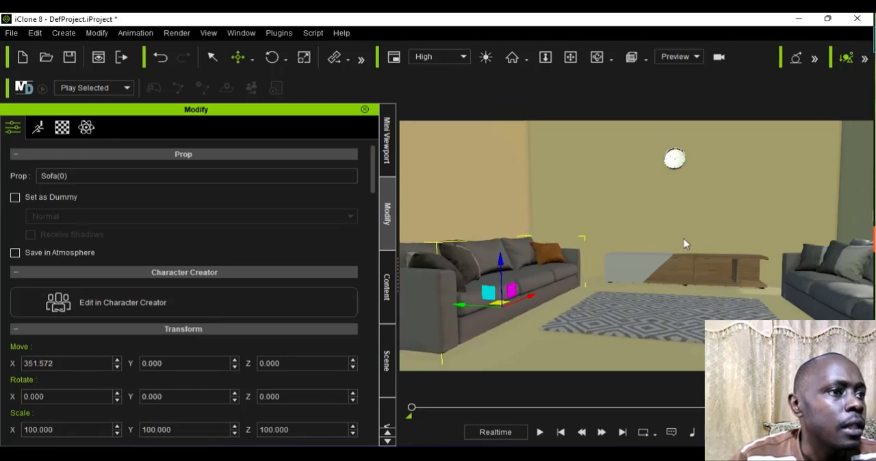
Step: Using the top view, align the carpet with the two sofas by moving it to about X 351
scroll(699, 276, down, 3)
scroll(699, 276, down, 2)
click(693, 313)
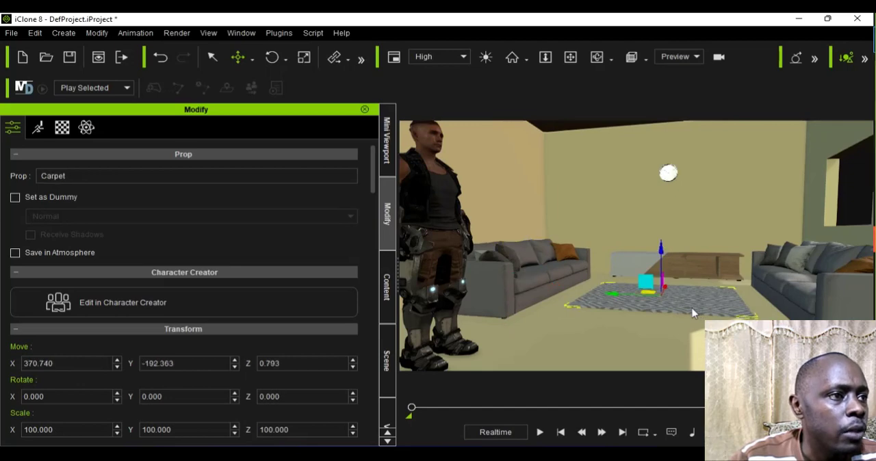
click(646, 59)
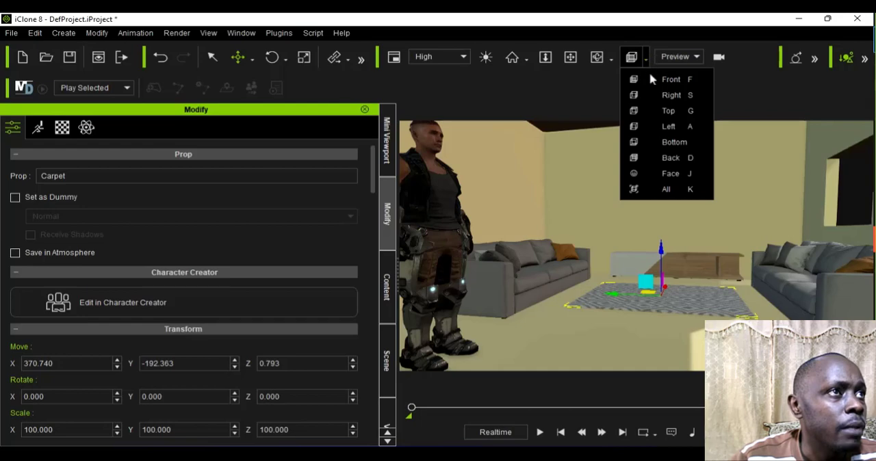
click(667, 111)
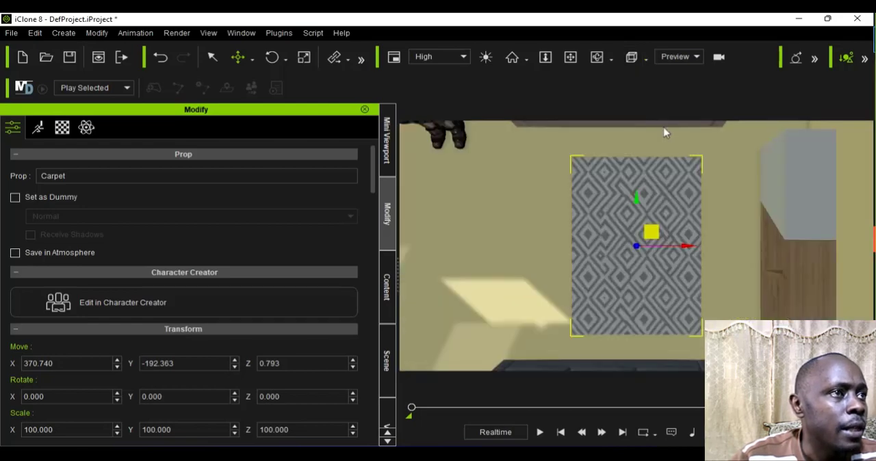
scroll(669, 169, down, 1)
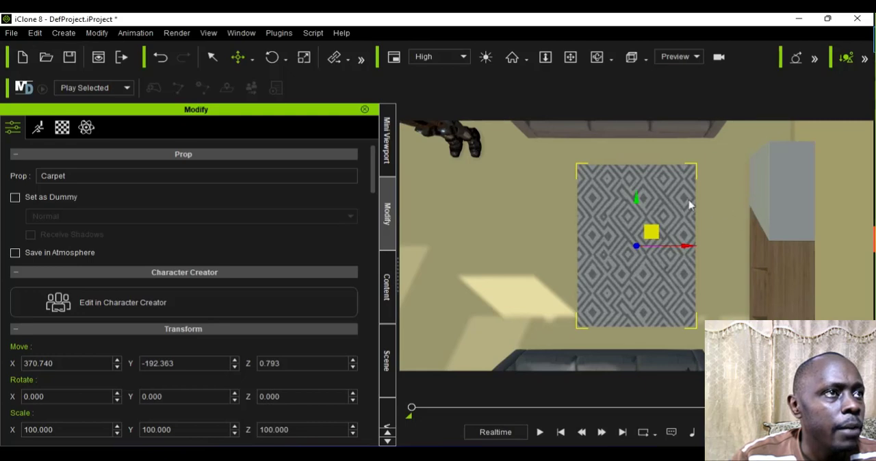
click(642, 132)
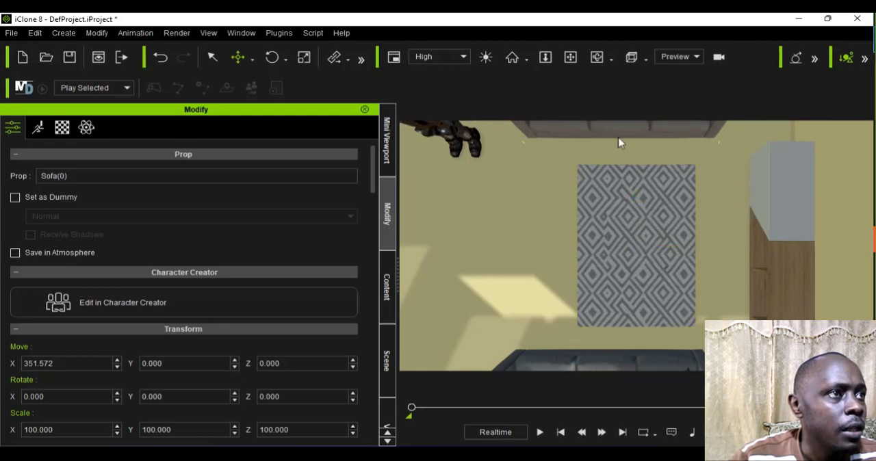
key(f)
scroll(621, 143, up, 3)
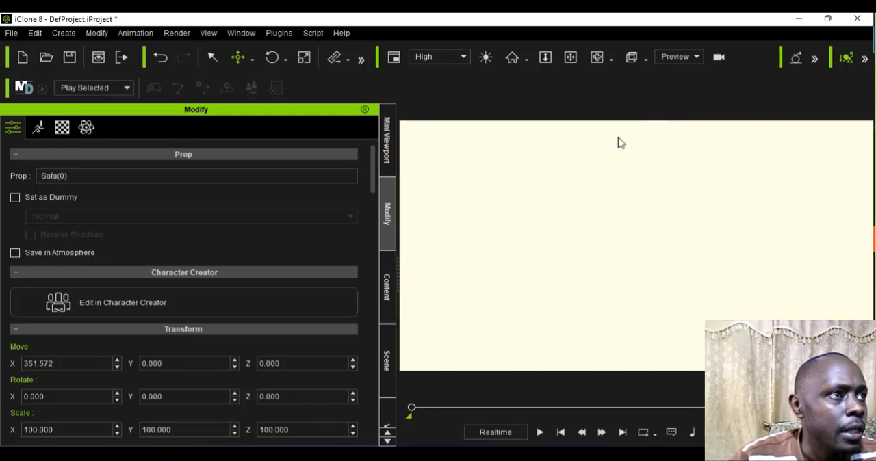
scroll(621, 142, up, 1)
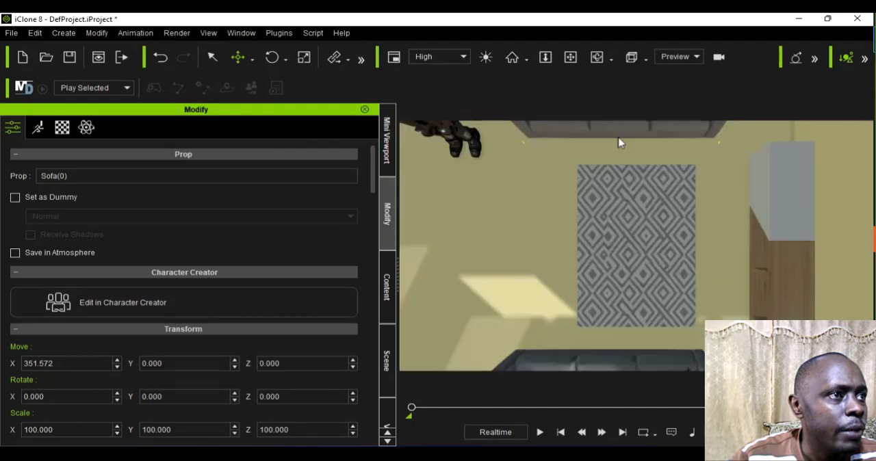
click(649, 274)
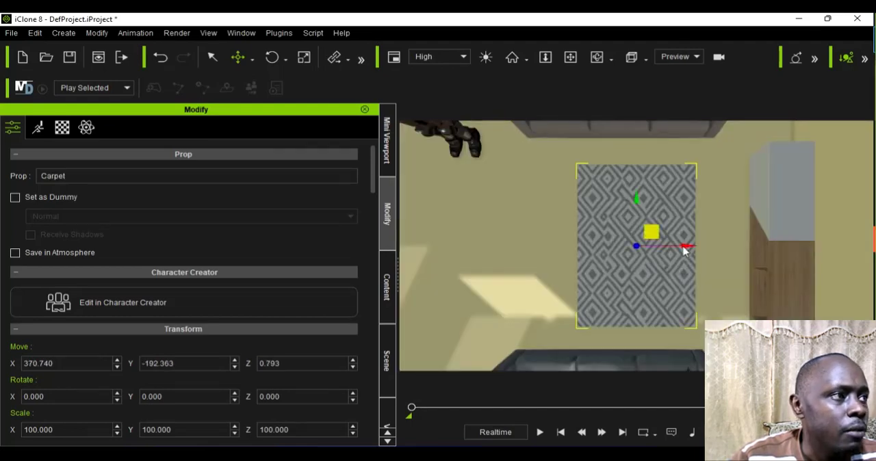
drag(688, 254, 671, 258)
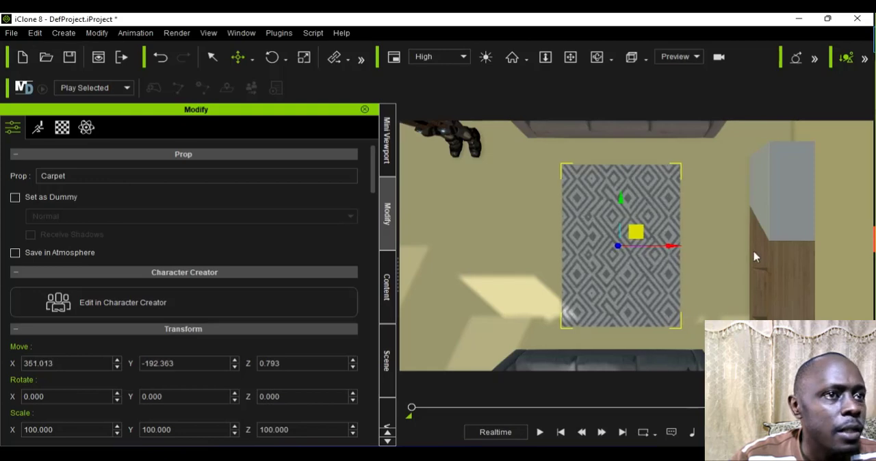
Step: Add the TV prop from the custom HQ Modern Studio props folder to the scene
click(390, 287)
scroll(290, 329, up, 1)
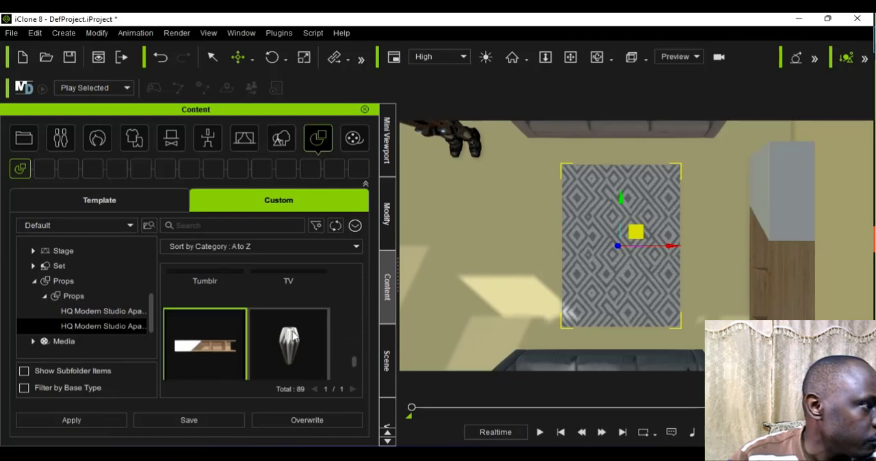
scroll(291, 329, down, 2)
scroll(292, 334, up, 2)
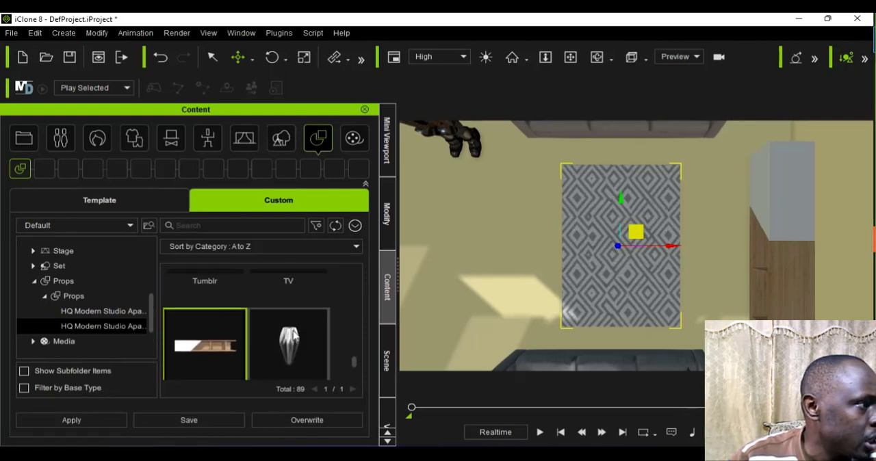
scroll(293, 336, up, 1)
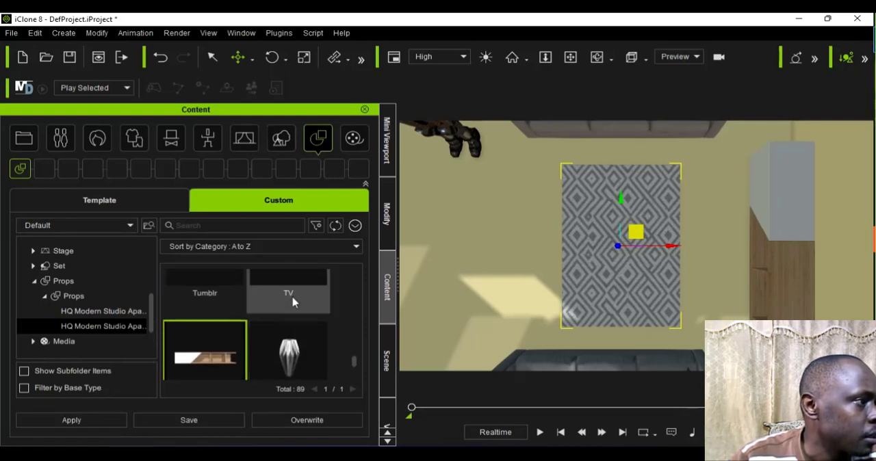
scroll(293, 303, up, 2)
double_click(293, 303)
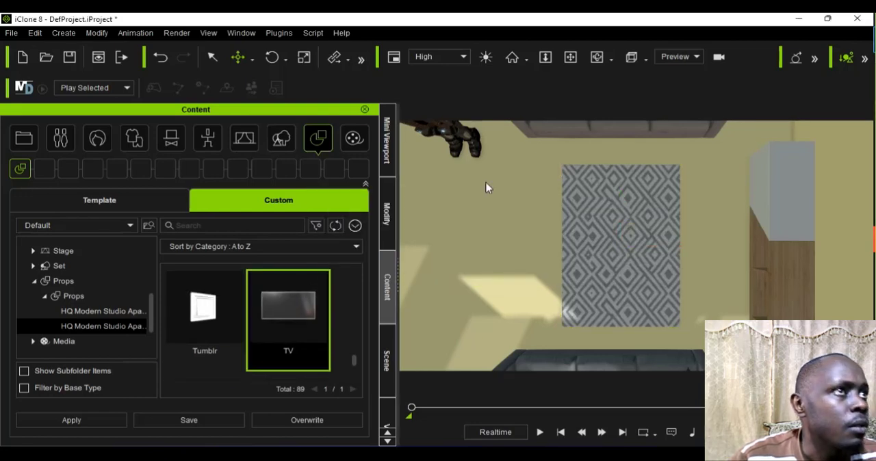
Step: Create a new camera in the scene from the current top view
click(678, 55)
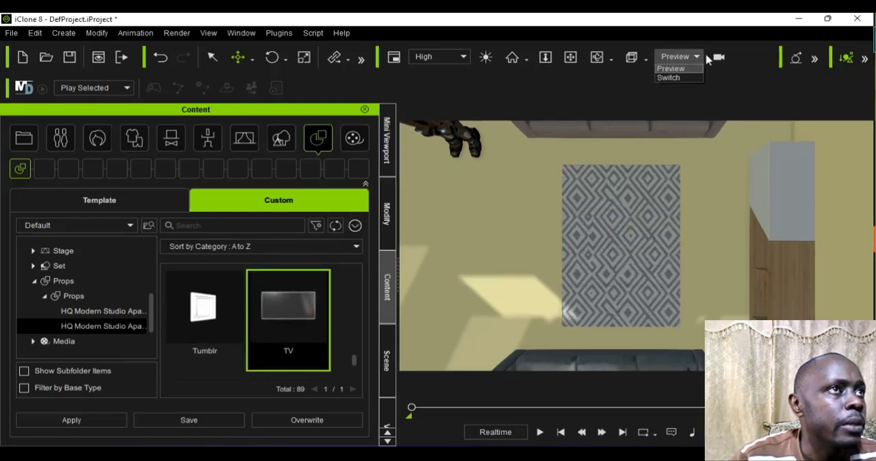
click(724, 70)
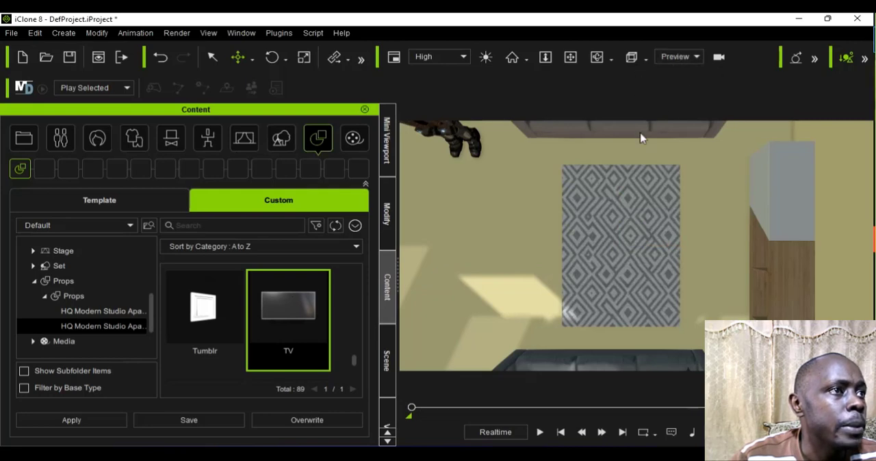
click(64, 32)
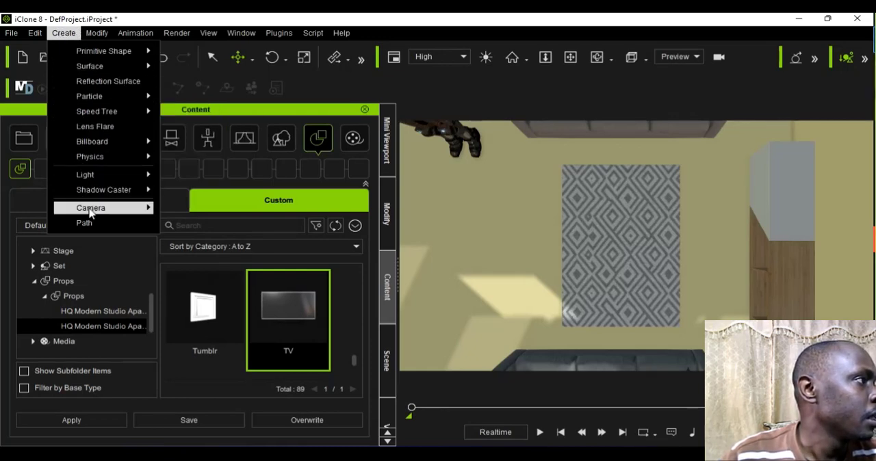
mouse_move(91, 212)
click(197, 211)
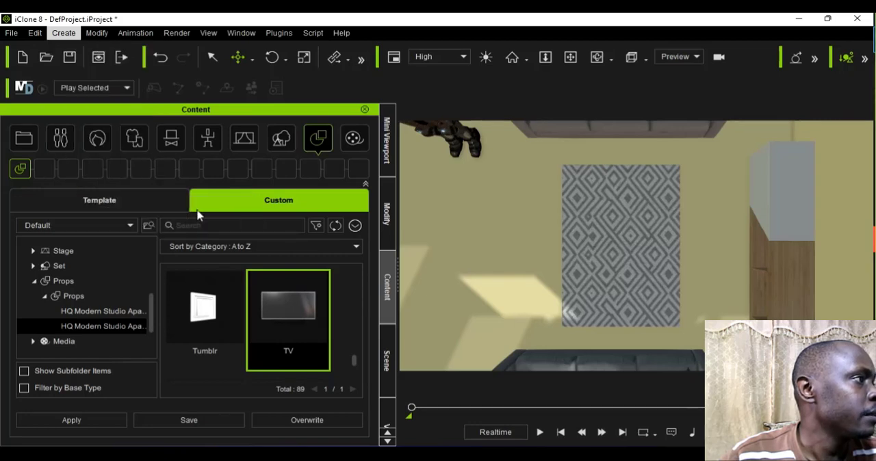
Step: Show the new camera's view in the Mini Viewport and switch the main viewport back to the Preview camera
click(389, 139)
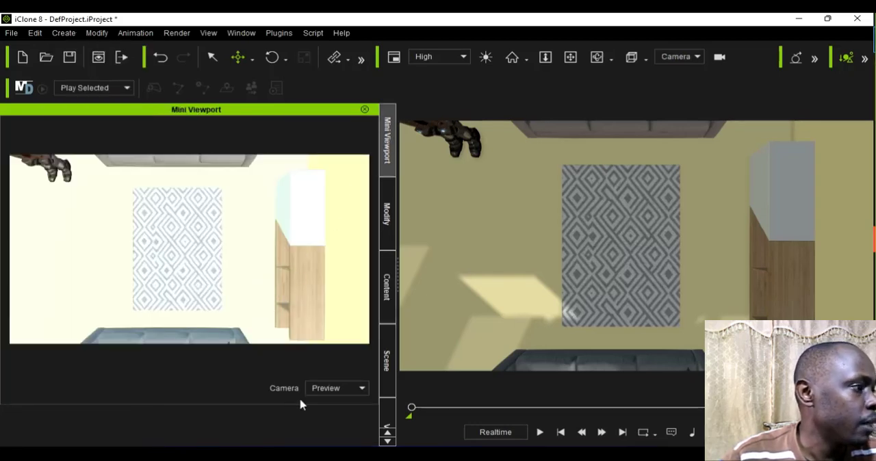
click(320, 390)
key(Down)
key(Down)
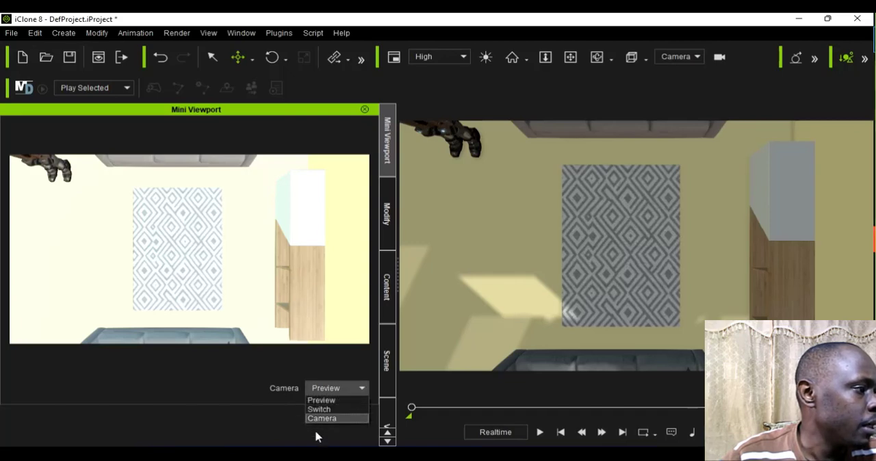
key(Return)
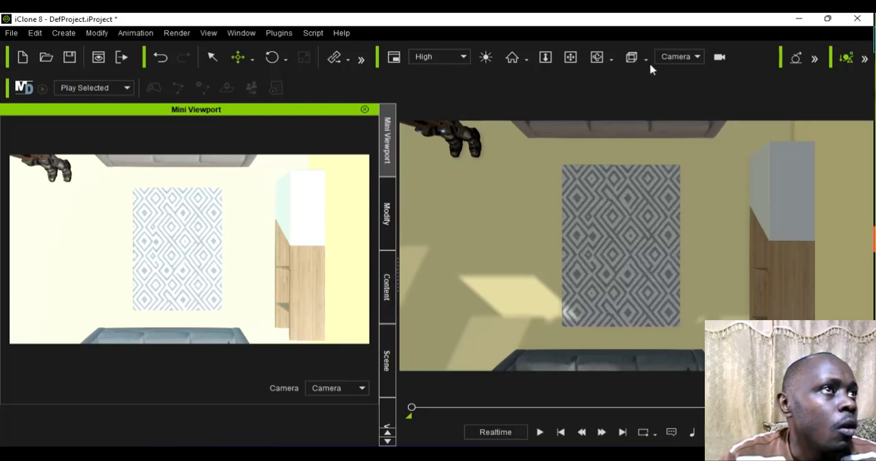
click(673, 56)
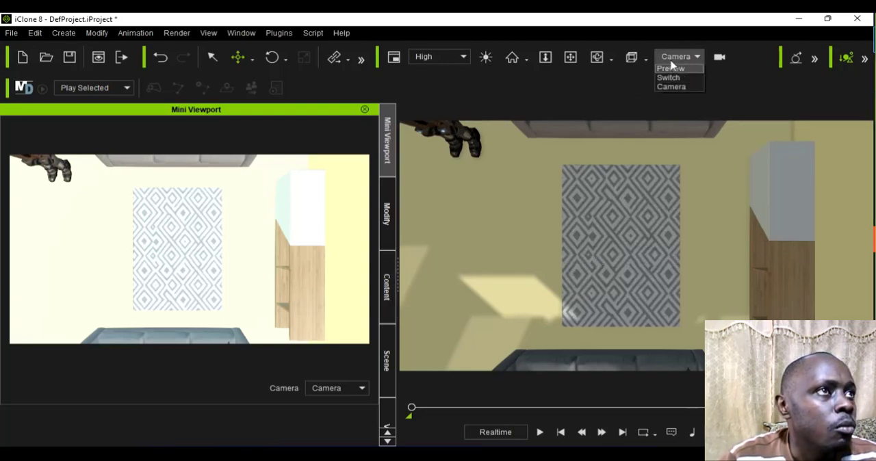
click(671, 69)
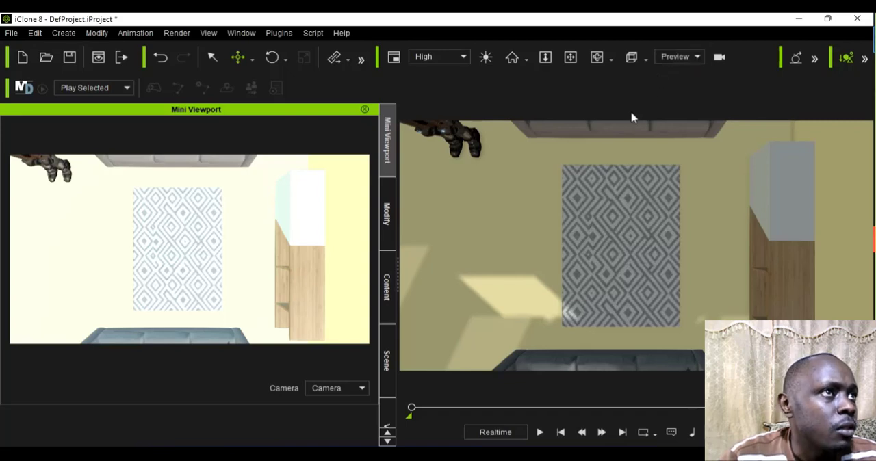
Step: Change the Preview camera from the overhead angle to an eye-level perspective showing the character, the TV and the furnished room
click(597, 57)
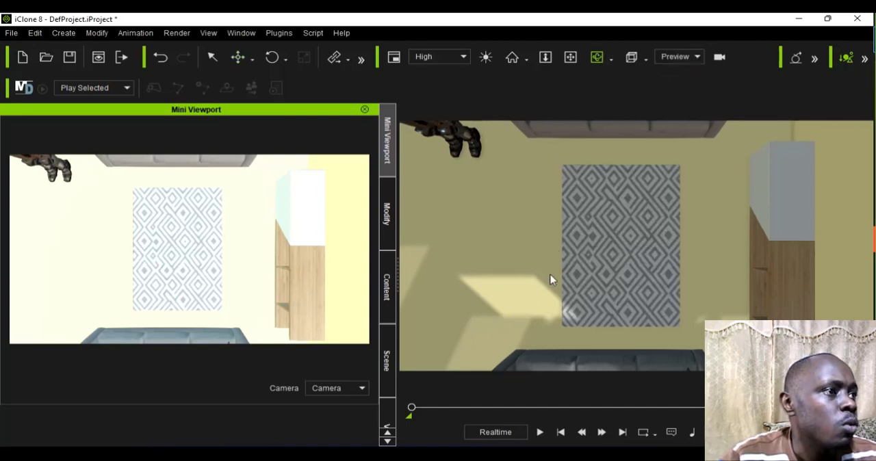
right_drag(541, 247, 514, 171)
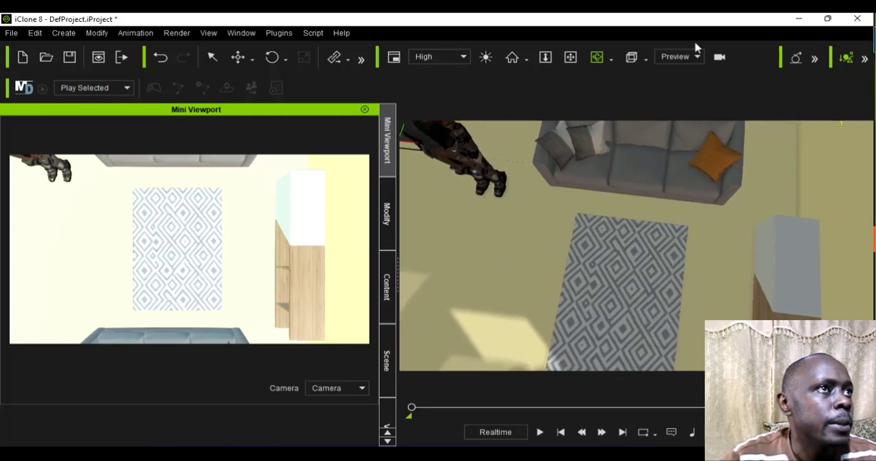
click(570, 57)
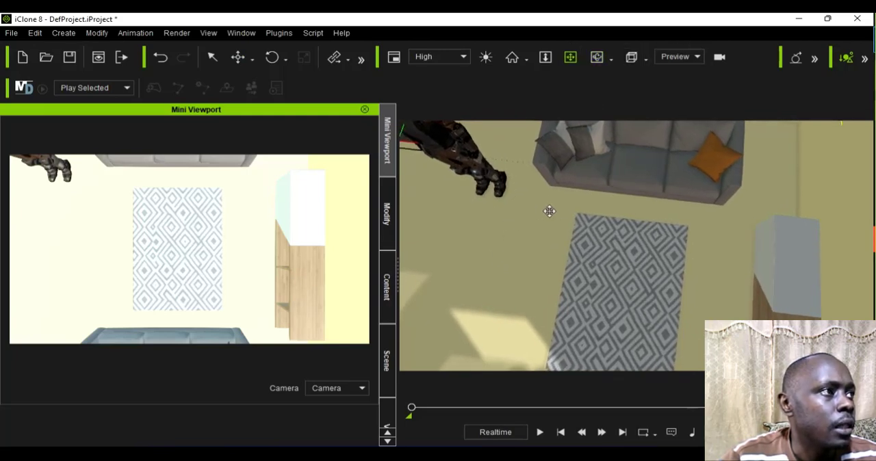
drag(550, 211, 680, 195)
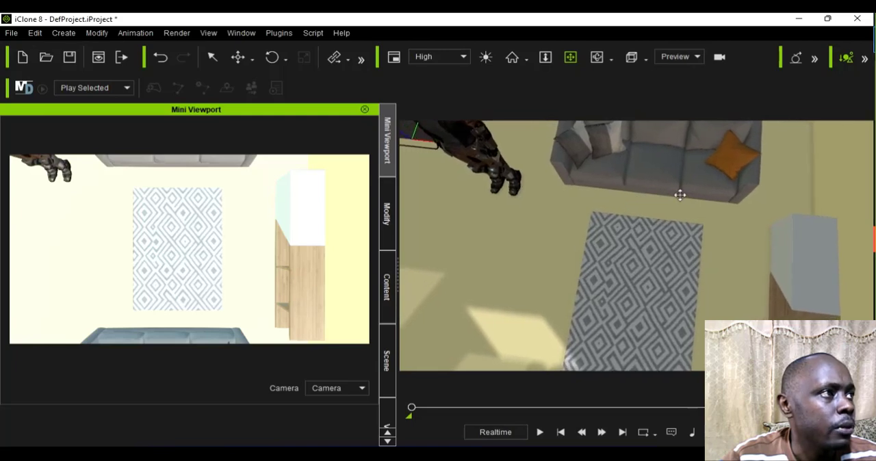
scroll(524, 183, down, 5)
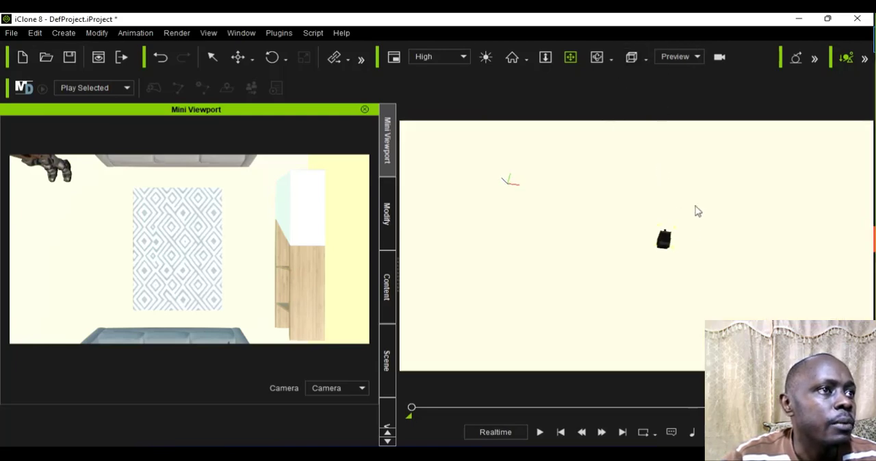
click(597, 56)
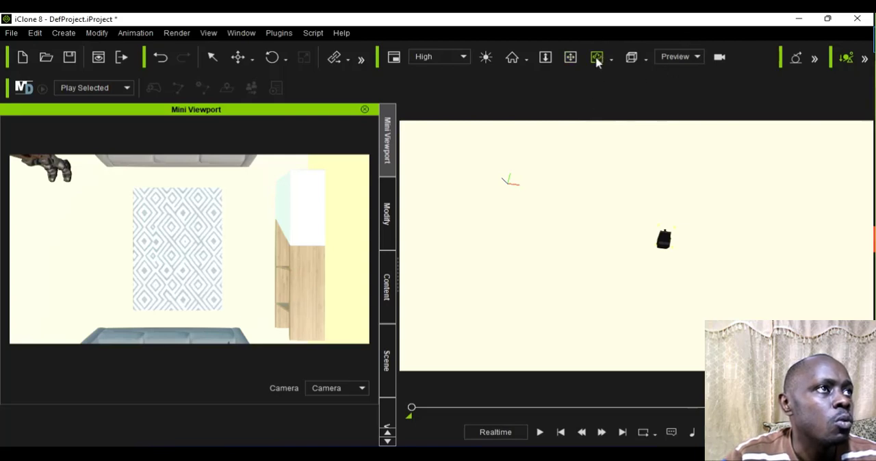
drag(607, 203, 621, 284)
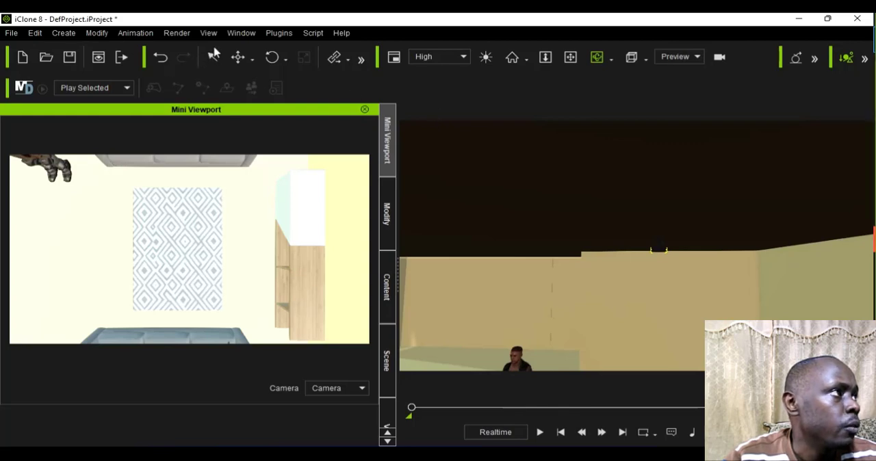
click(212, 58)
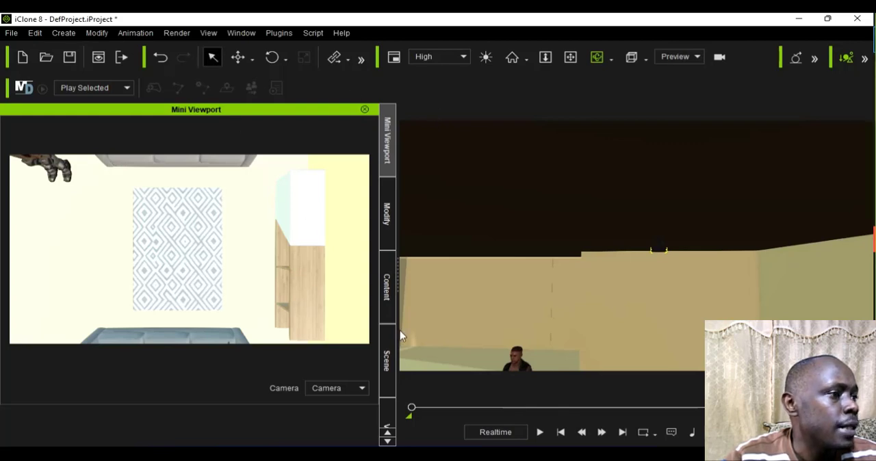
click(517, 361)
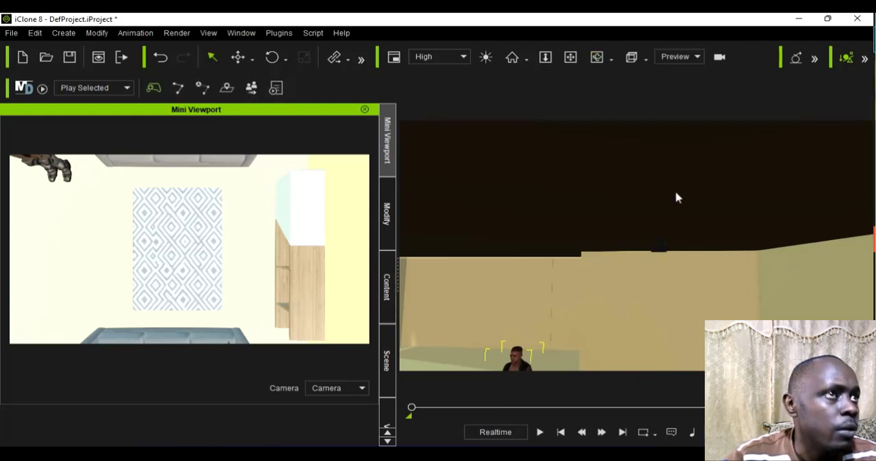
click(570, 58)
drag(544, 307, 555, 210)
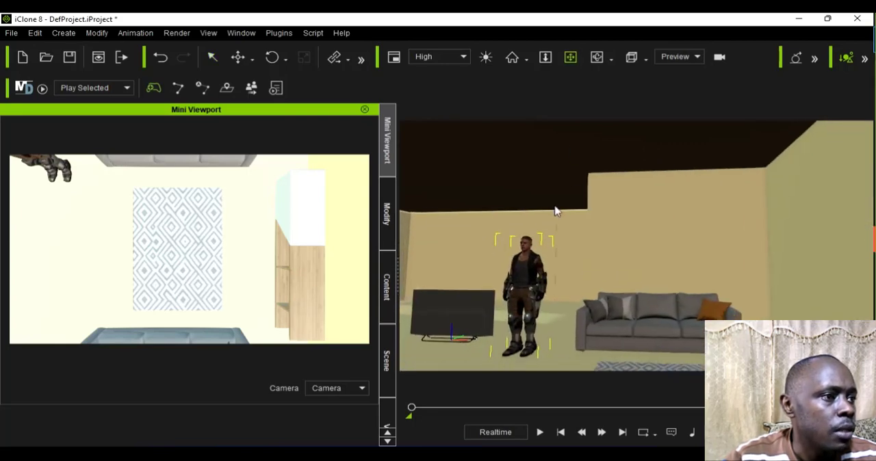
click(596, 59)
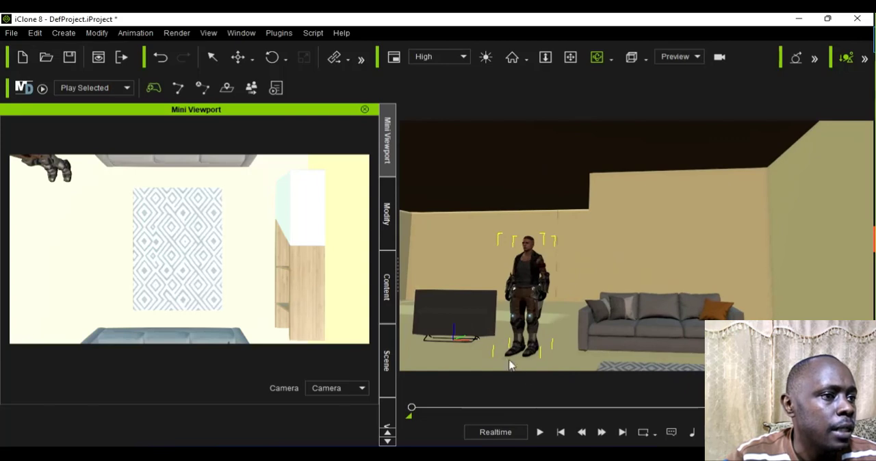
drag(541, 347, 537, 311)
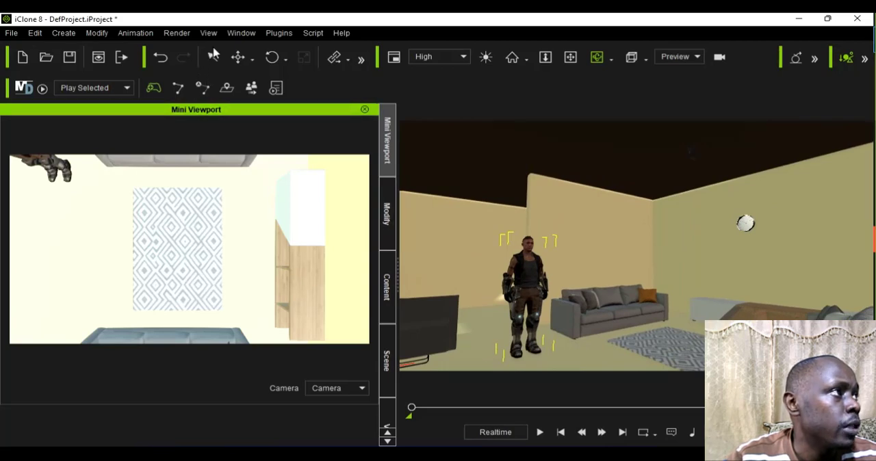
Step: Move the TV across the room toward the wooden cabinet, to about X 435 and Y -170, using Local Move
click(212, 57)
click(421, 335)
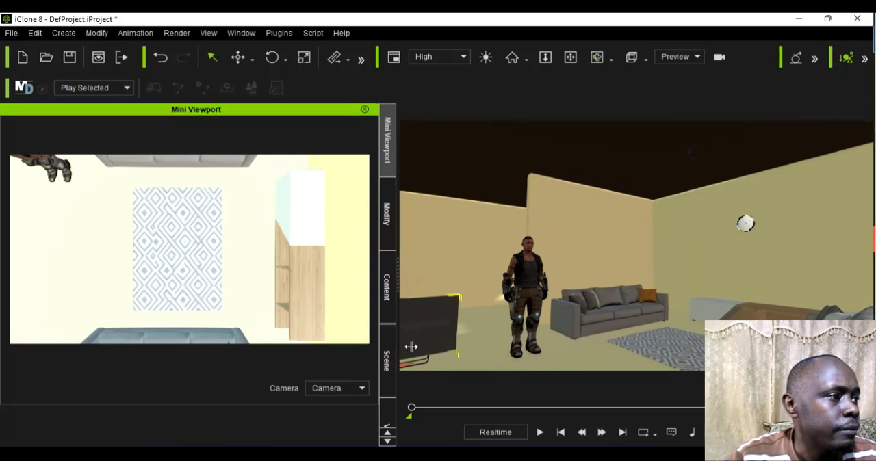
click(253, 59)
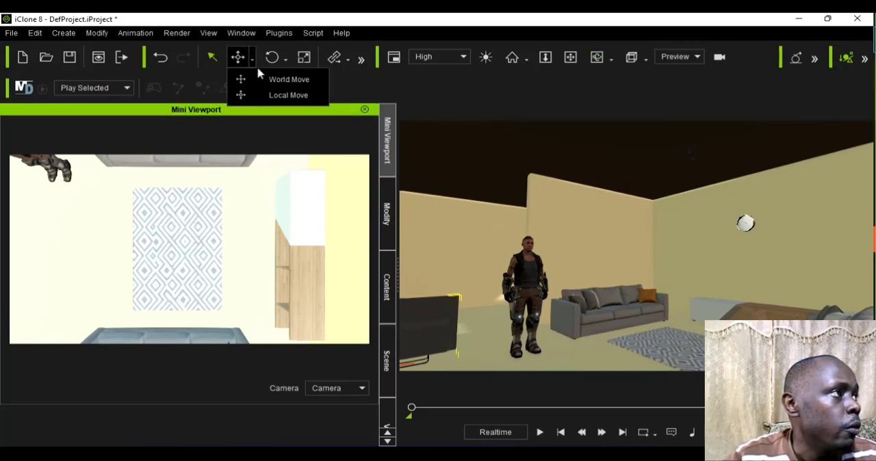
click(261, 95)
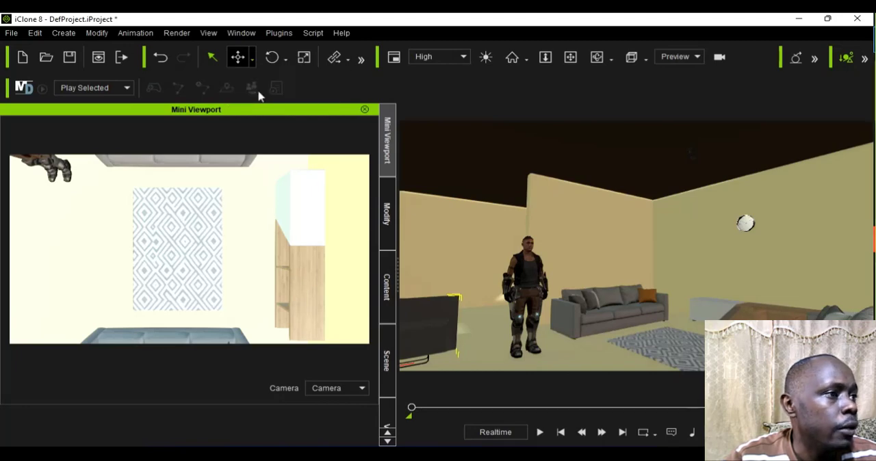
drag(442, 362, 595, 350)
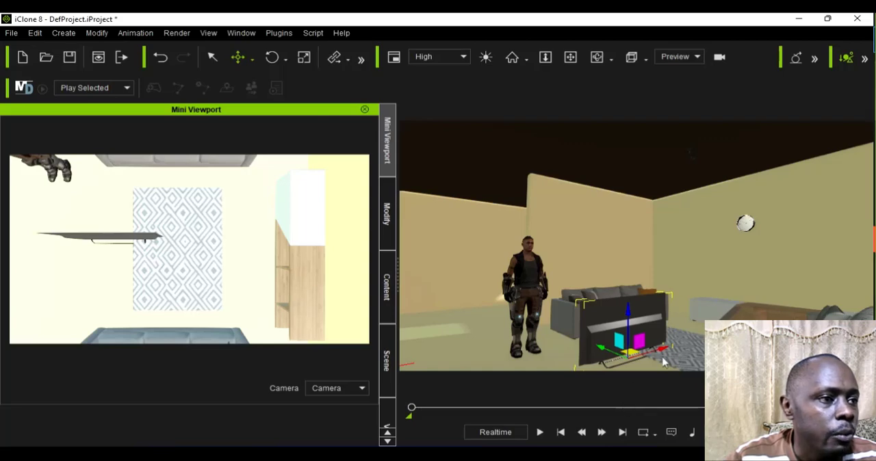
drag(664, 349, 723, 340)
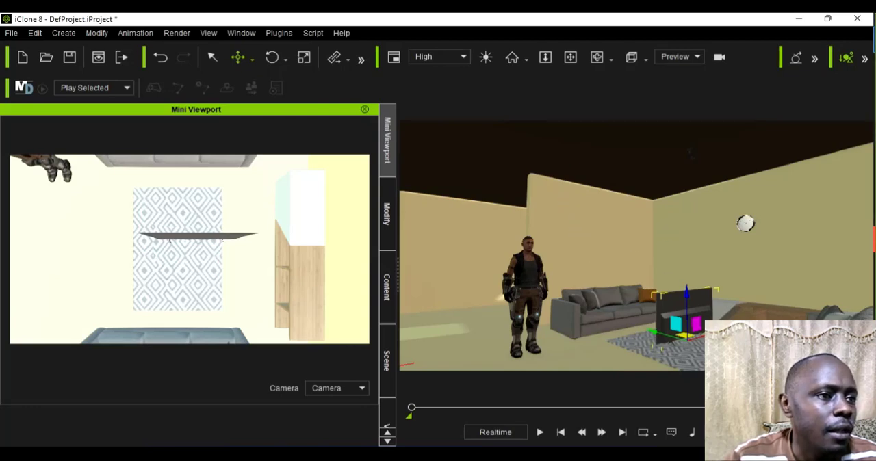
drag(715, 331, 720, 330)
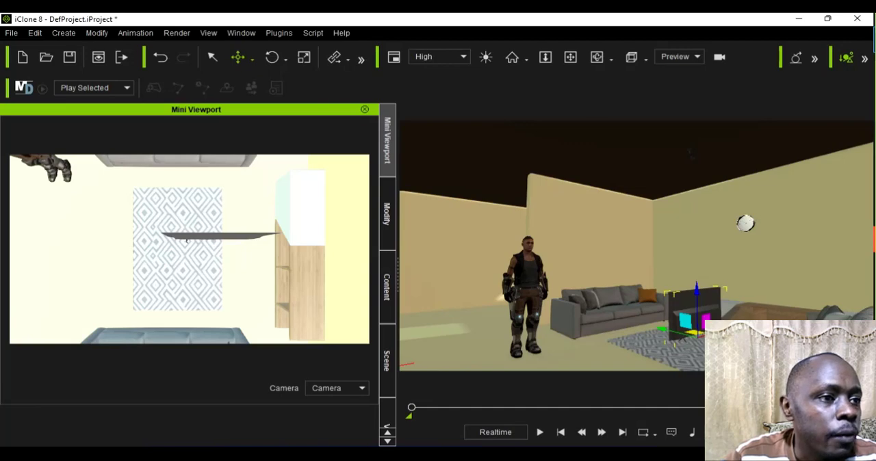
drag(718, 331, 726, 329)
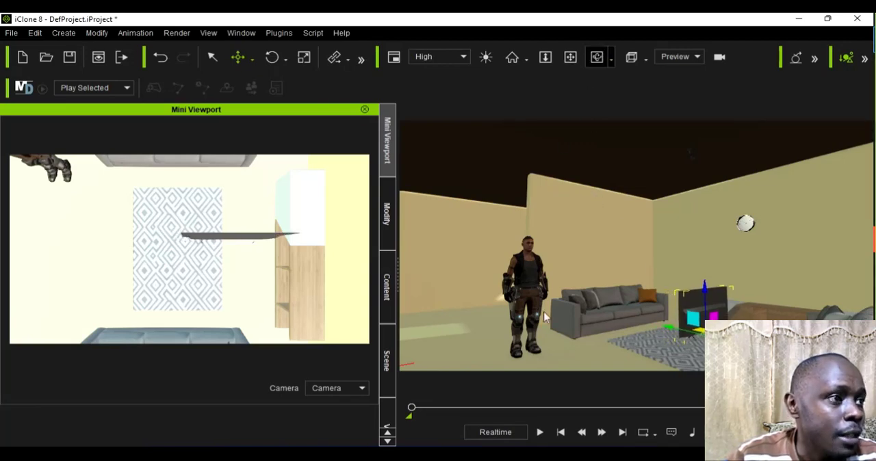
Step: Raise the TV off the floor to about Z 47 with Local Move, viewing the room from a side angle
alt+drag(597, 357, 525, 198)
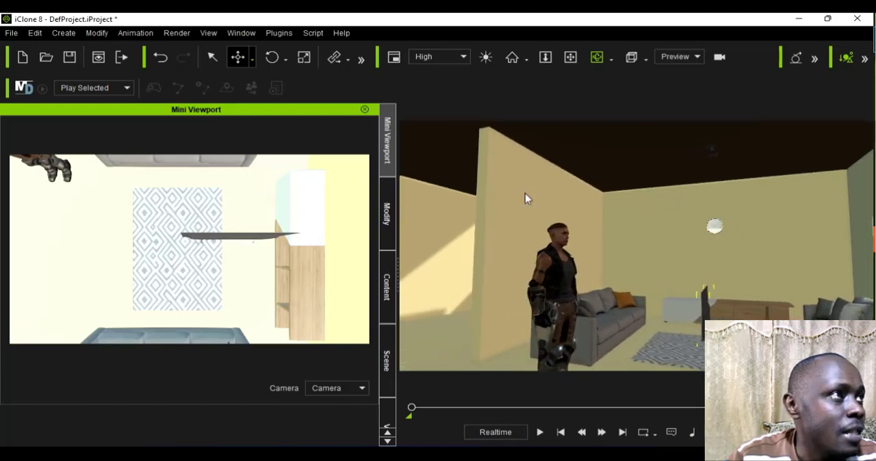
click(252, 59)
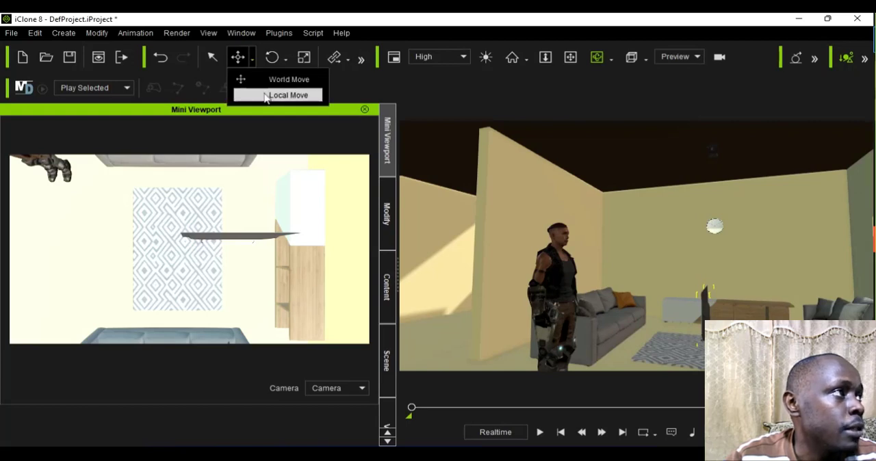
click(288, 95)
click(690, 319)
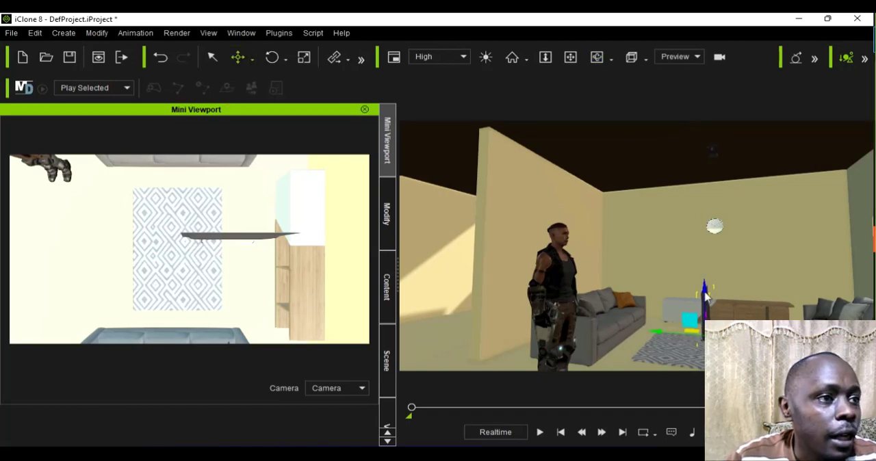
drag(712, 282, 705, 276)
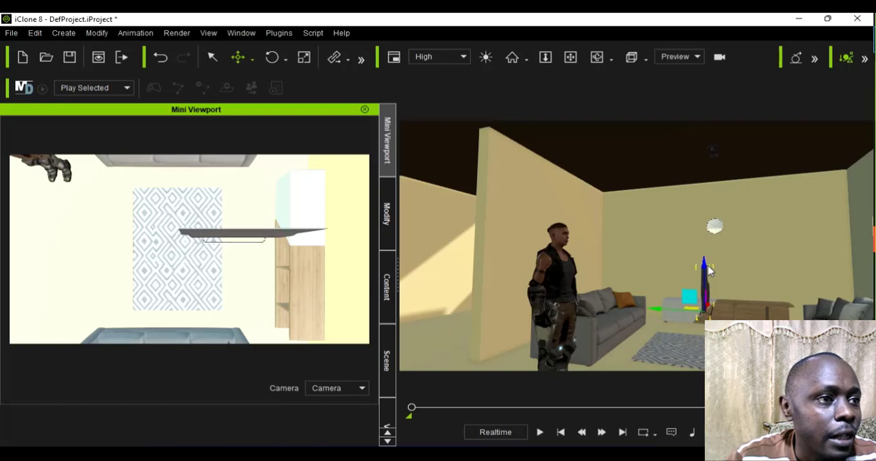
Step: Rotate the TV to stand parallel to the cabinet and set its Z rotation to exactly 90
scroll(679, 290, up, 5)
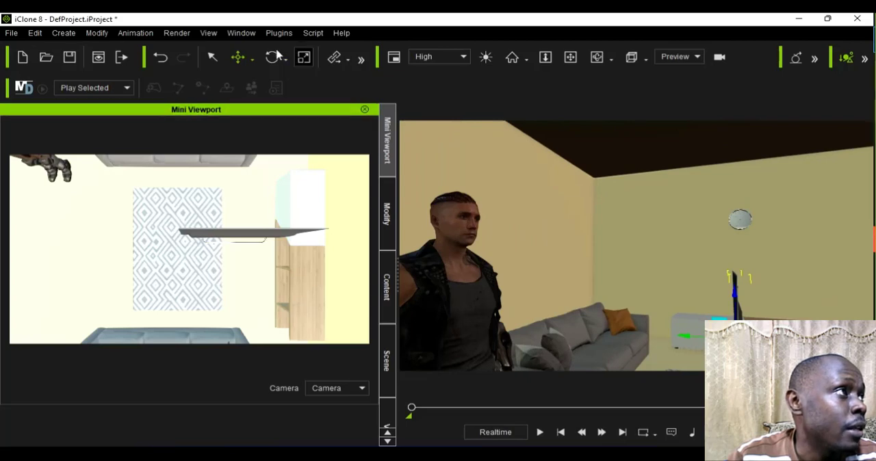
click(276, 57)
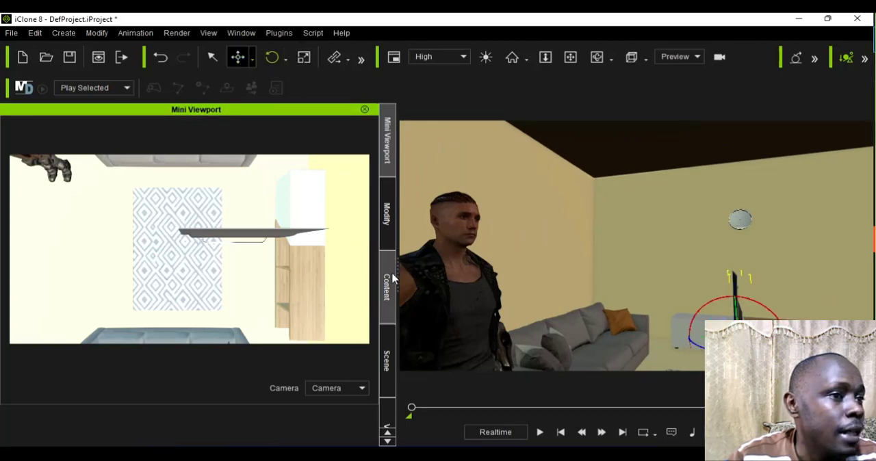
mouse_move(700, 356)
mouse_down()
mouse_move(699, 334)
mouse_move(727, 352)
mouse_move(712, 348)
mouse_up()
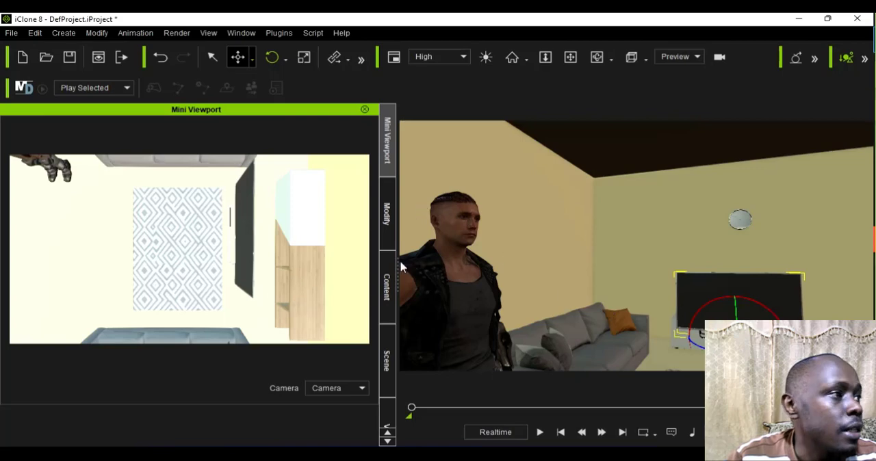
click(386, 226)
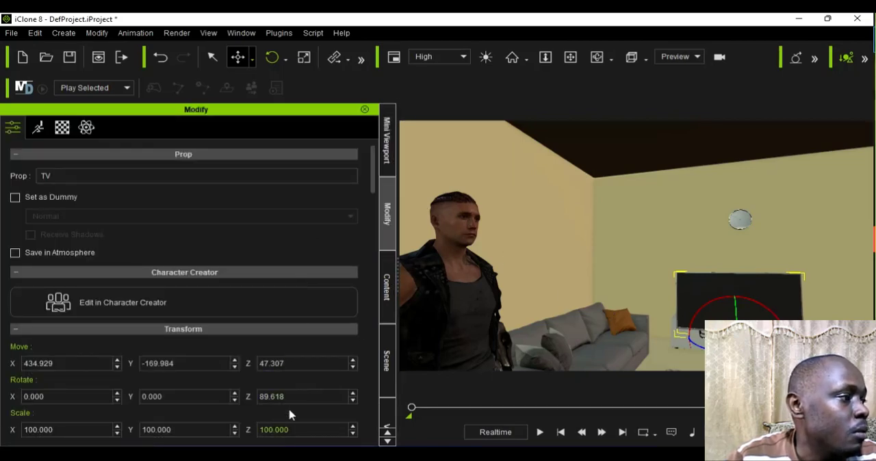
double_click(274, 397)
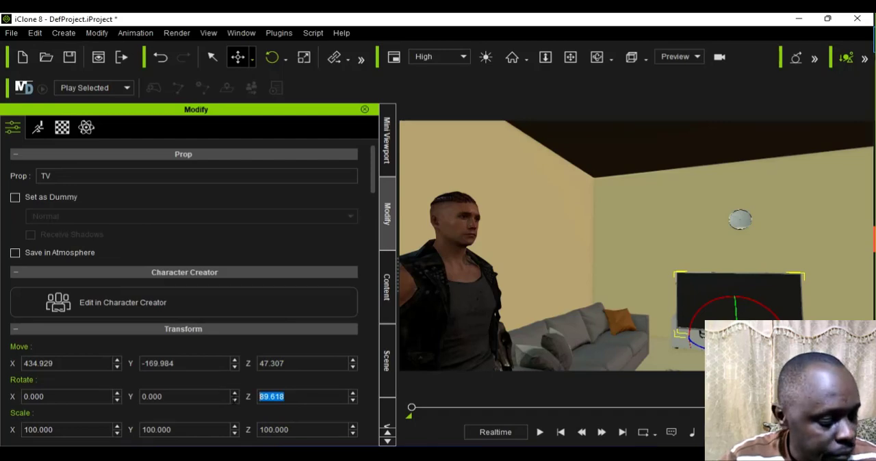
text(90)
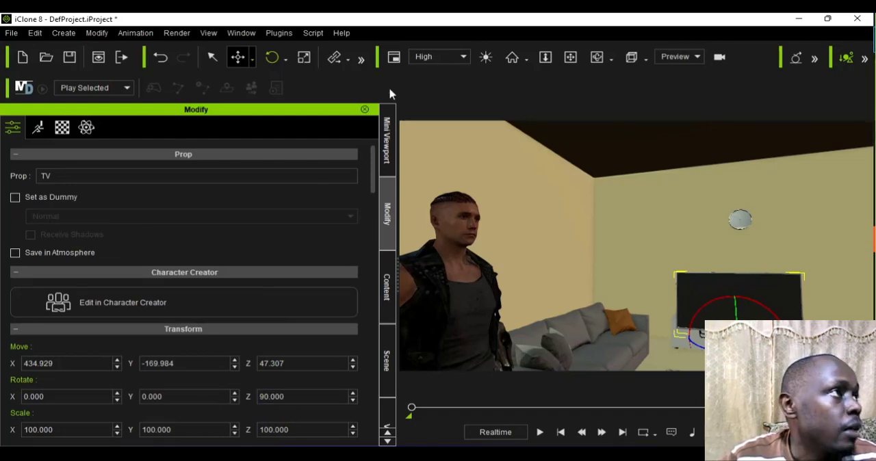
Step: Activate Local Move for the TV and display the overhead camera view in the Mini Viewport
click(252, 59)
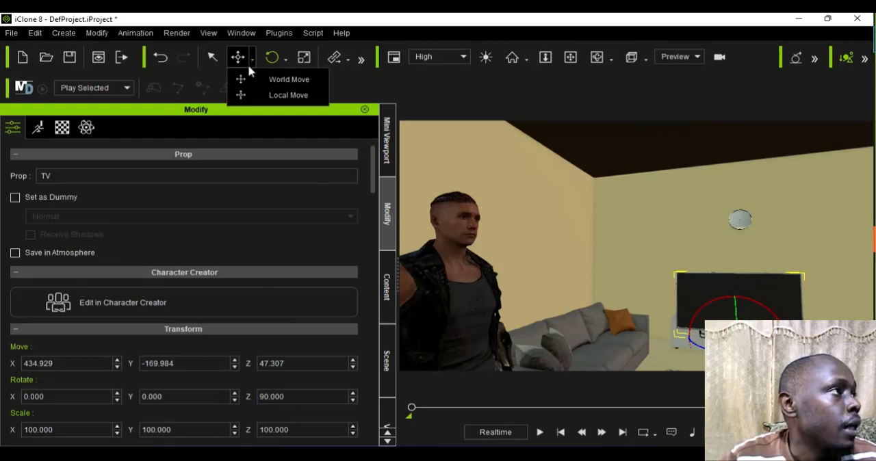
click(261, 92)
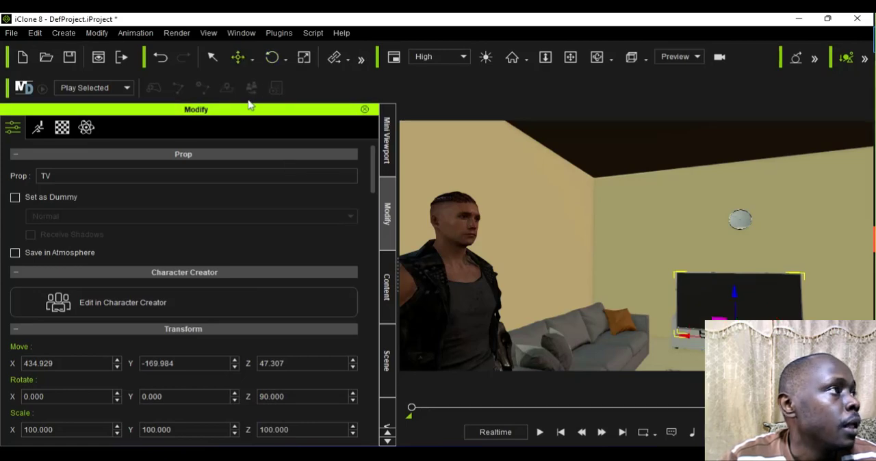
click(387, 140)
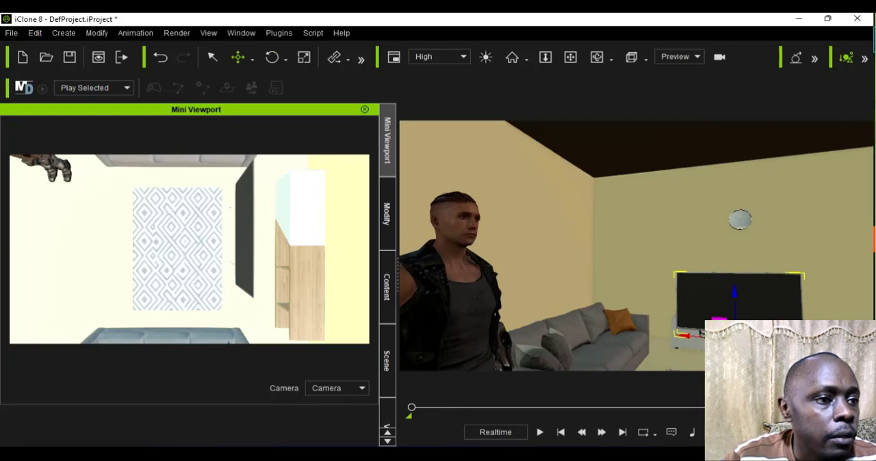
key(Delete)
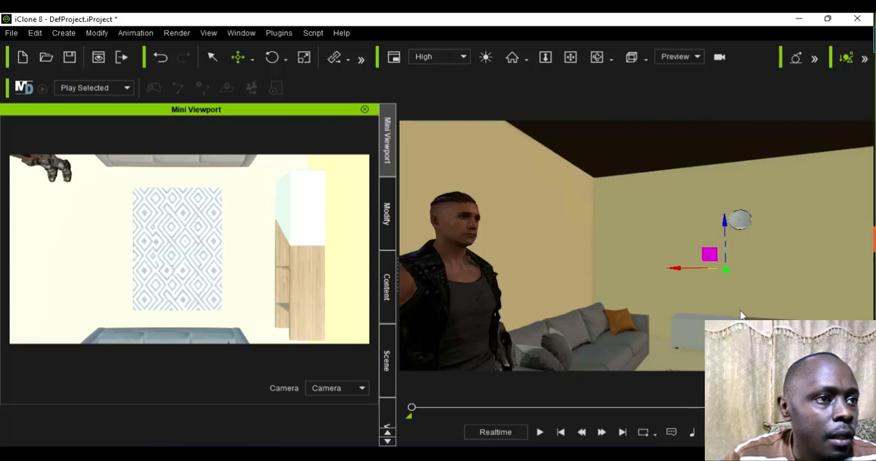
key(Delete)
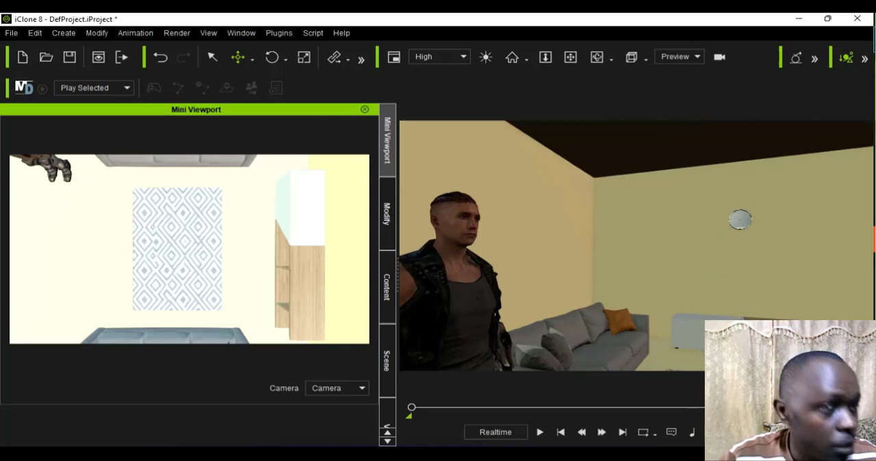
key(ctrl+z)
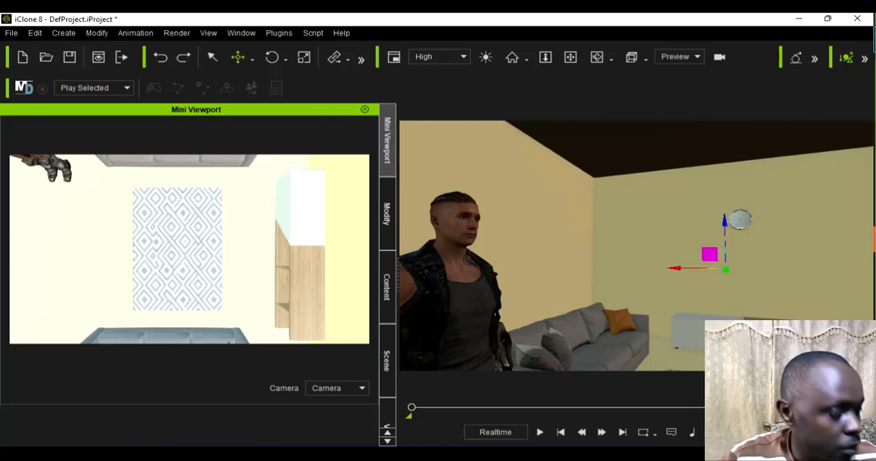
key(ctrl+z)
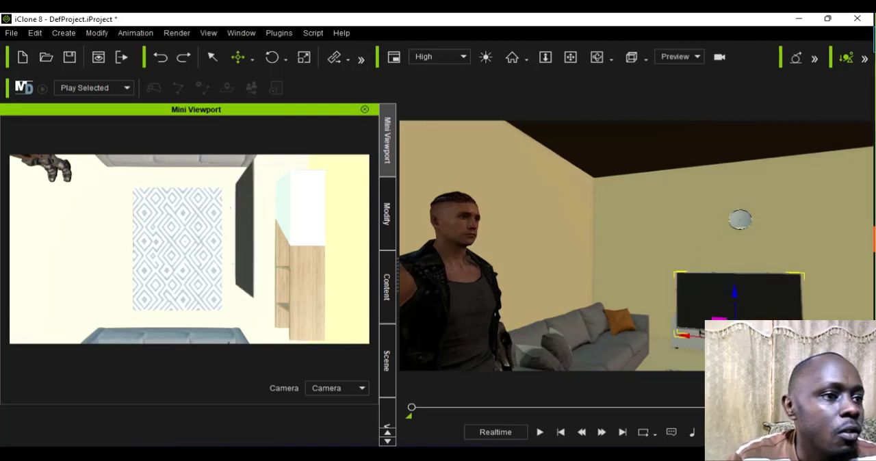
Step: Try shifting the TV along its depth axis with Local Move, ending over the far side of the rug
scroll(743, 291, up, 2)
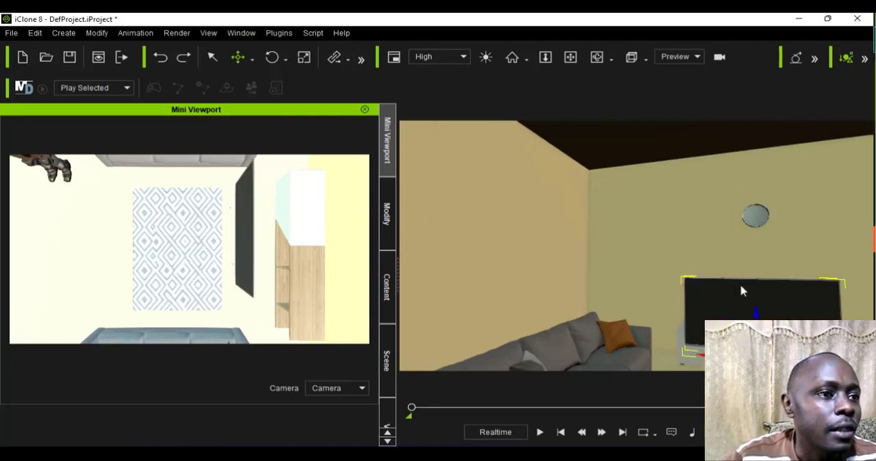
scroll(743, 290, up, 2)
scroll(742, 291, down, 2)
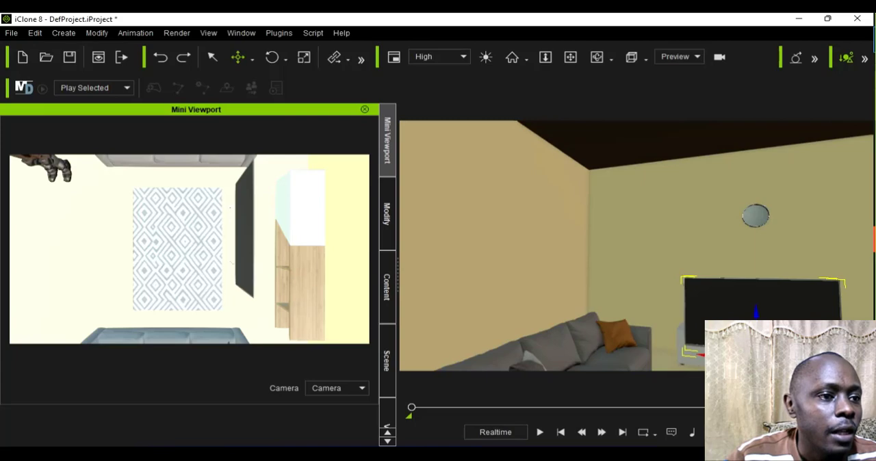
scroll(743, 291, down, 2)
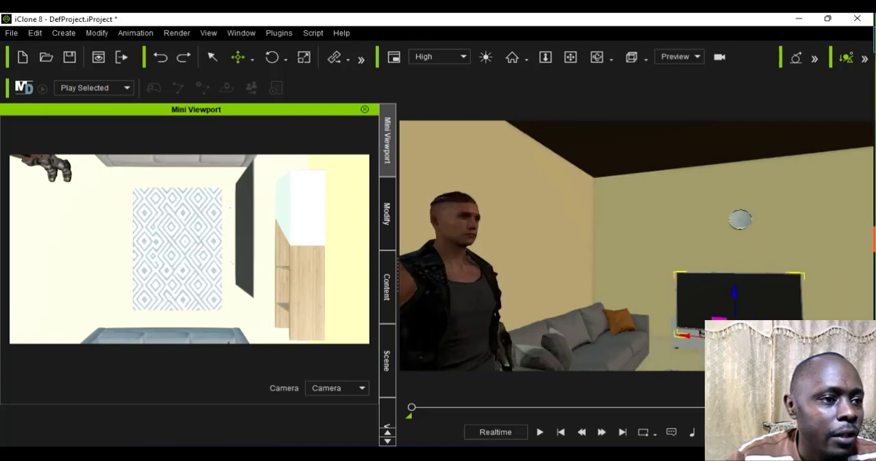
mouse_move(739, 350)
mouse_down()
mouse_move(741, 360)
mouse_move(732, 313)
mouse_move(736, 345)
mouse_up()
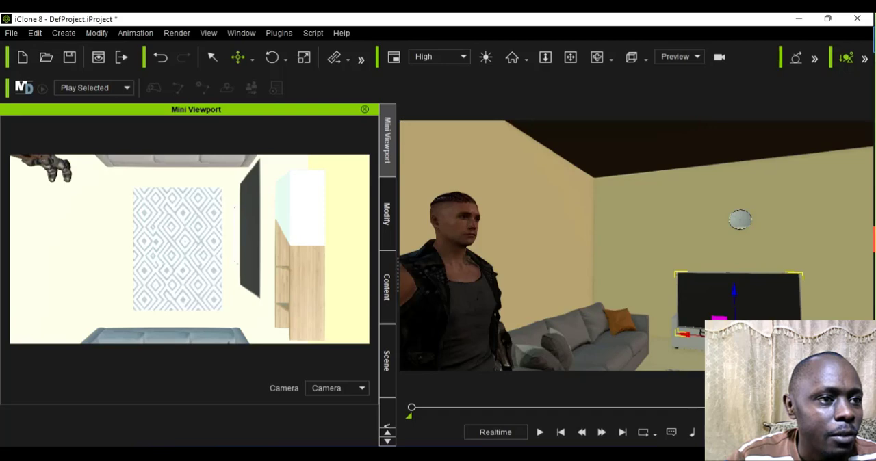
drag(734, 333, 737, 346)
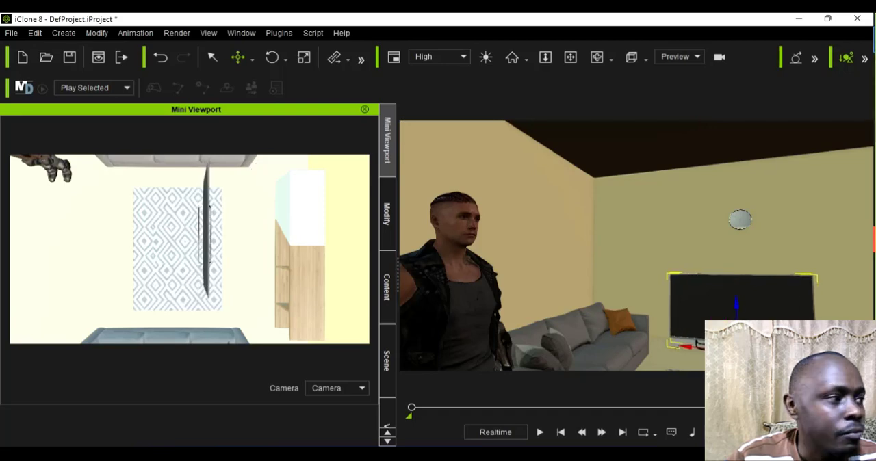
mouse_move(737, 346)
mouse_down()
mouse_move(736, 338)
mouse_move(736, 349)
mouse_up()
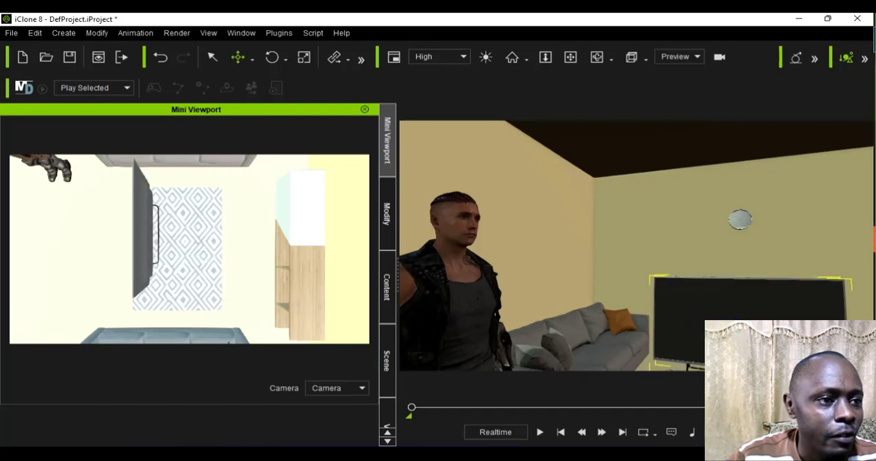
Step: Move the TV back against the wall above the wooden cabinet and slide it sideways toward the cabinet's middle
scroll(636, 246, down, 2)
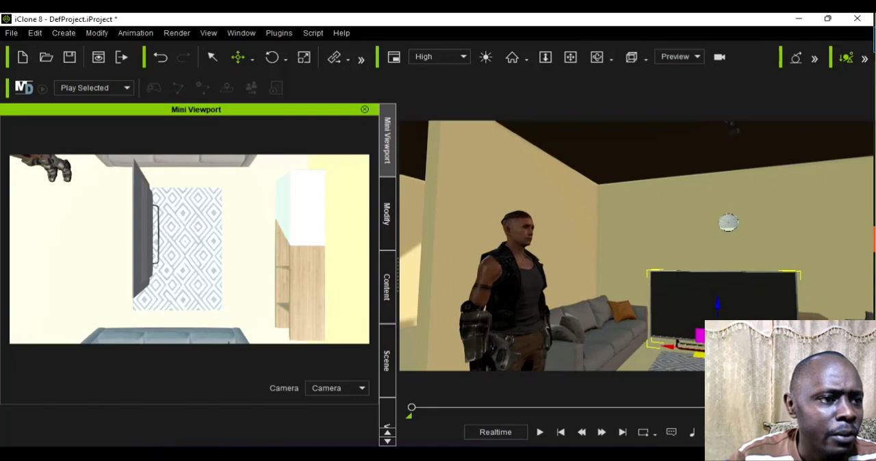
scroll(637, 247, down, 2)
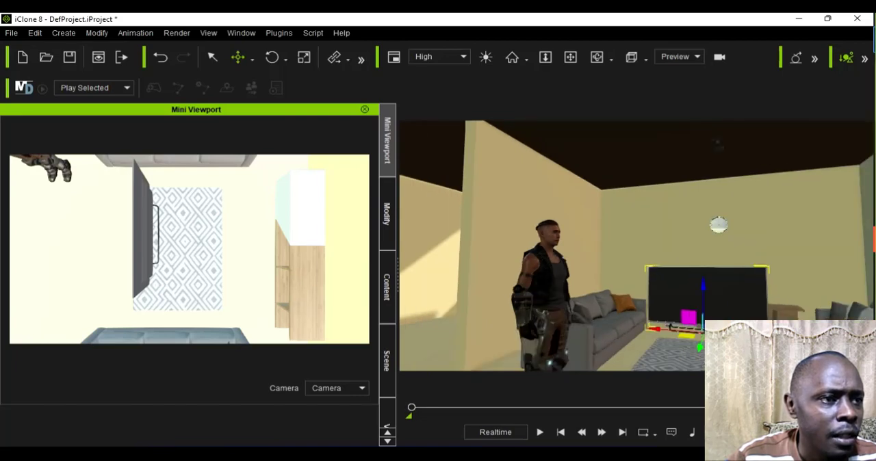
drag(701, 348, 709, 329)
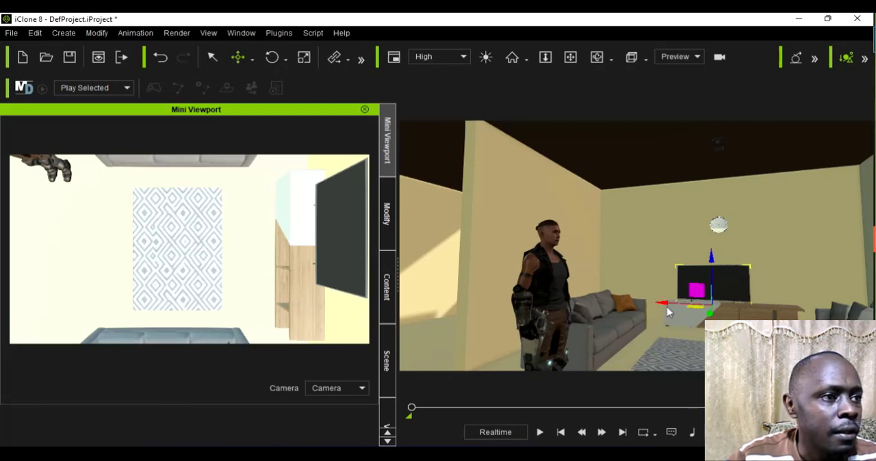
drag(669, 316, 682, 314)
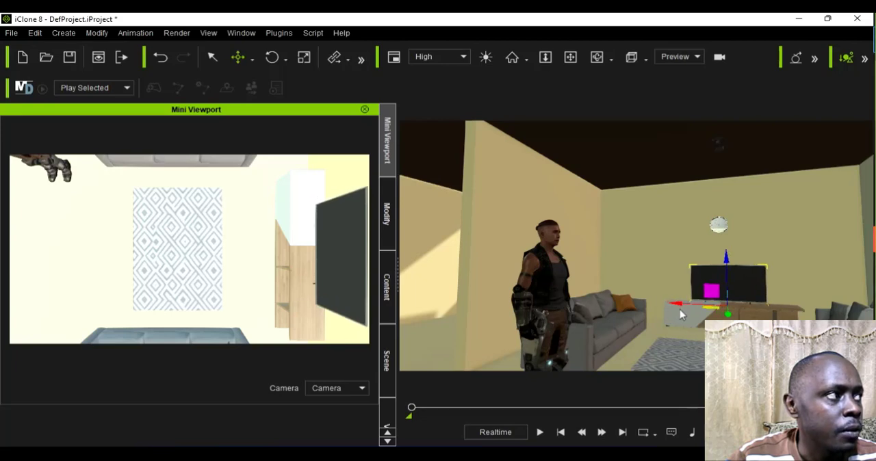
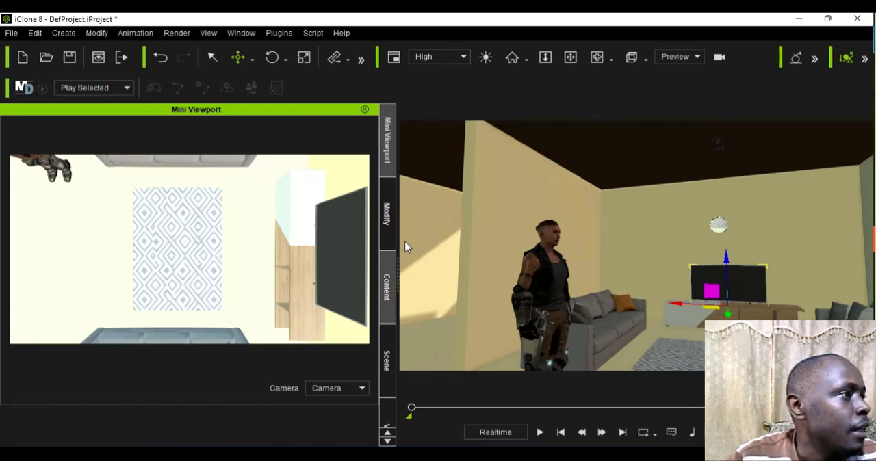
Step: Browse the rest of the second HQ Modern Studio Apartment prop folder for more furniture for the room
scroll(639, 236, down, 3)
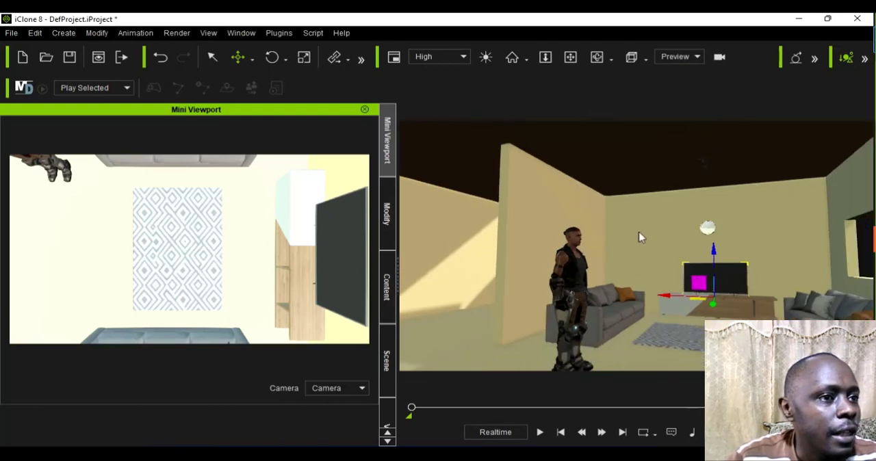
scroll(640, 237, down, 2)
click(387, 217)
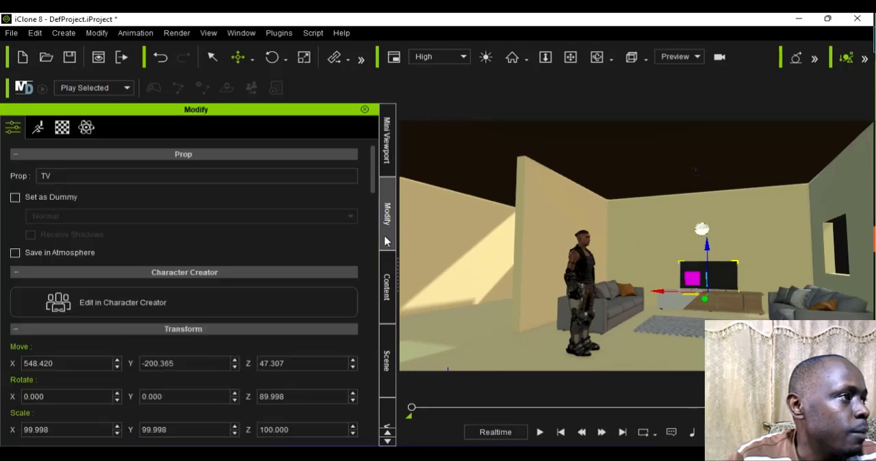
click(387, 280)
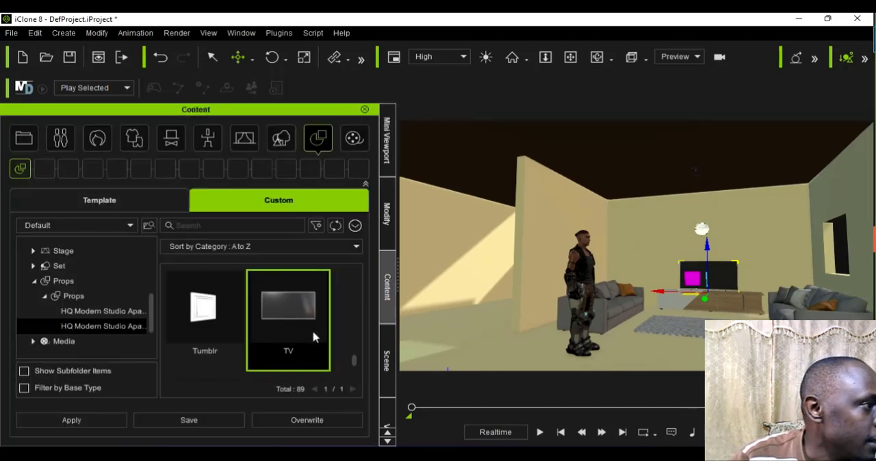
scroll(336, 297, down, 5)
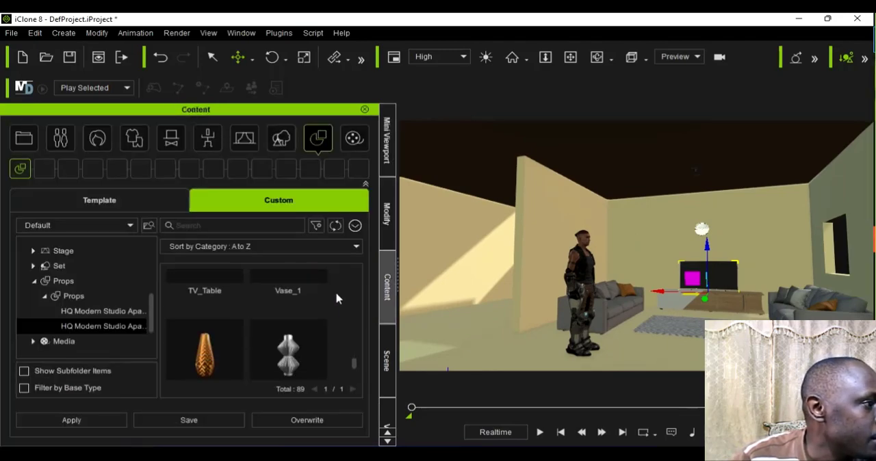
scroll(336, 298, down, 3)
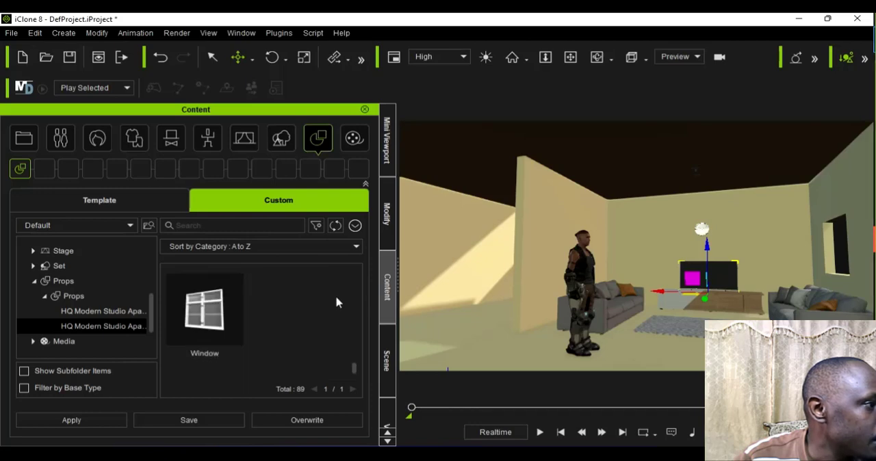
drag(356, 381, 366, 291)
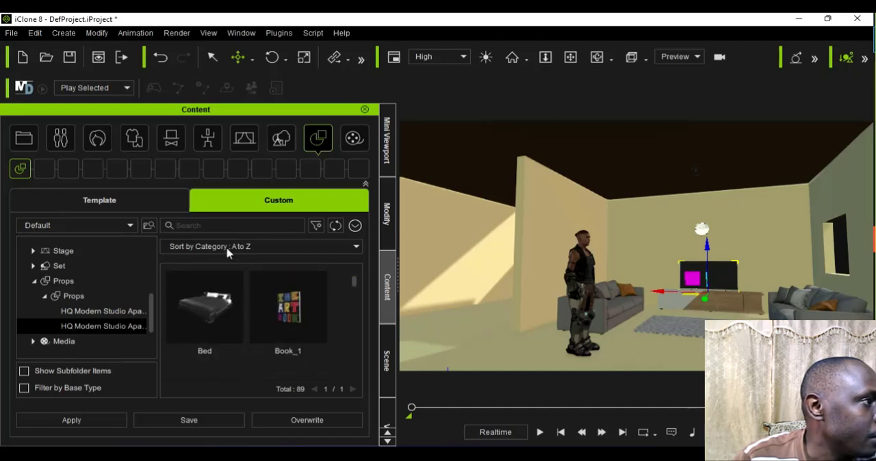
Step: Add the Coffee_table prop to the scene from the first HQ Modern Studio Apartment prop folder
click(100, 313)
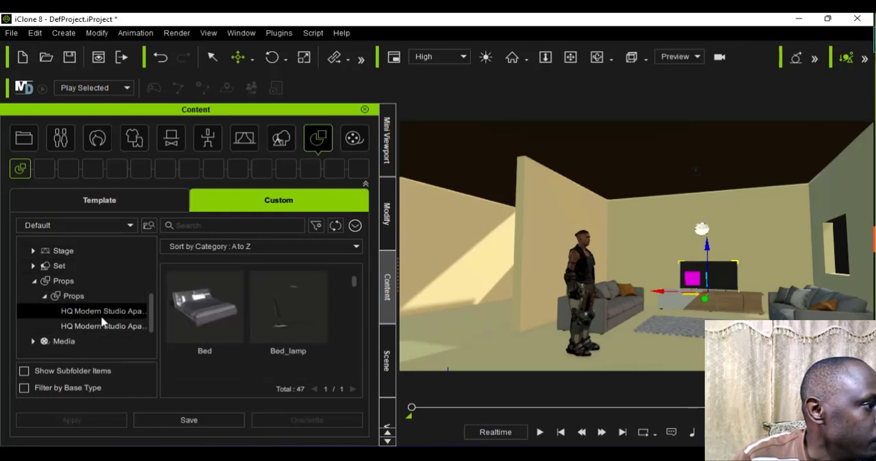
scroll(264, 328, down, 3)
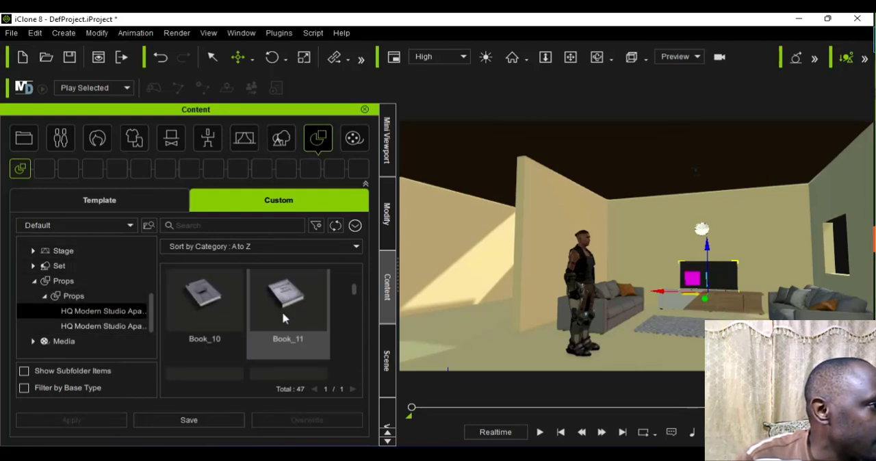
scroll(284, 318, down, 4)
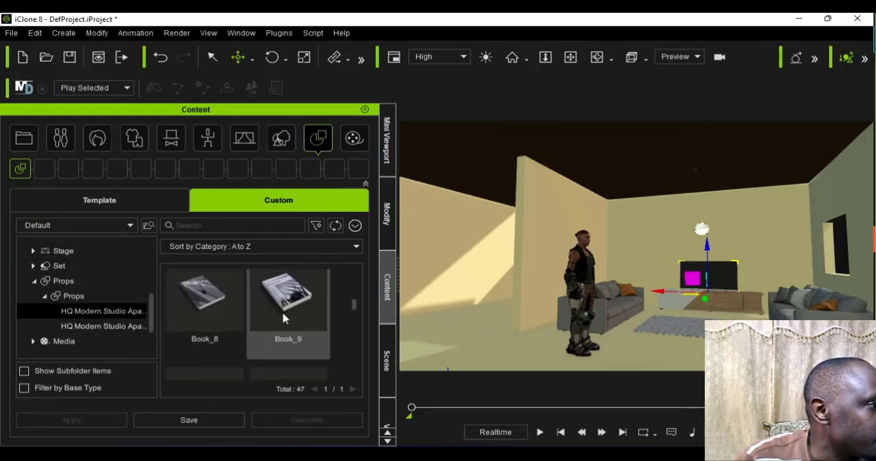
scroll(285, 318, down, 1)
scroll(284, 318, down, 2)
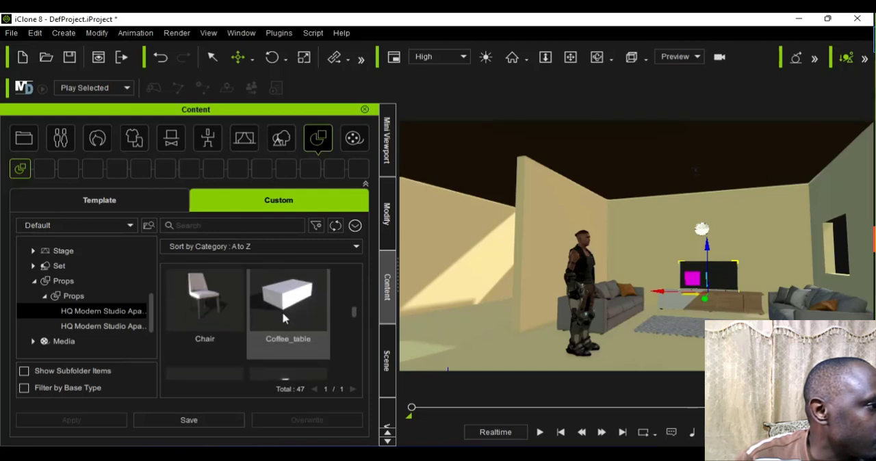
scroll(284, 319, up, 1)
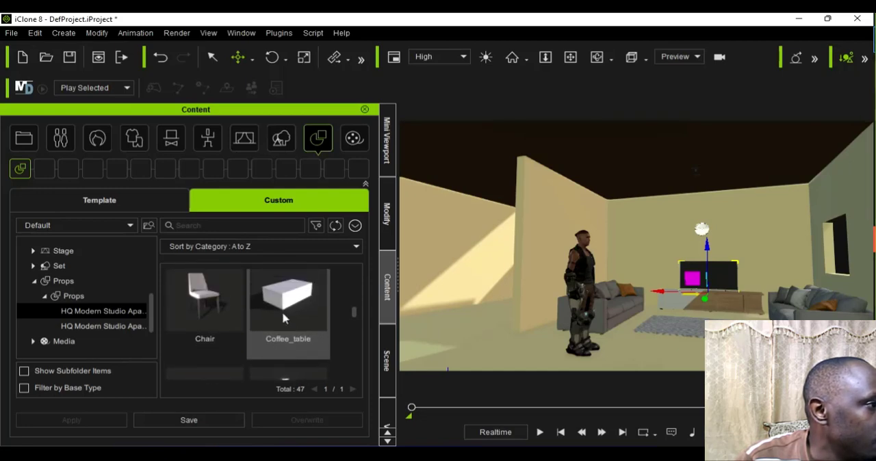
double_click(284, 318)
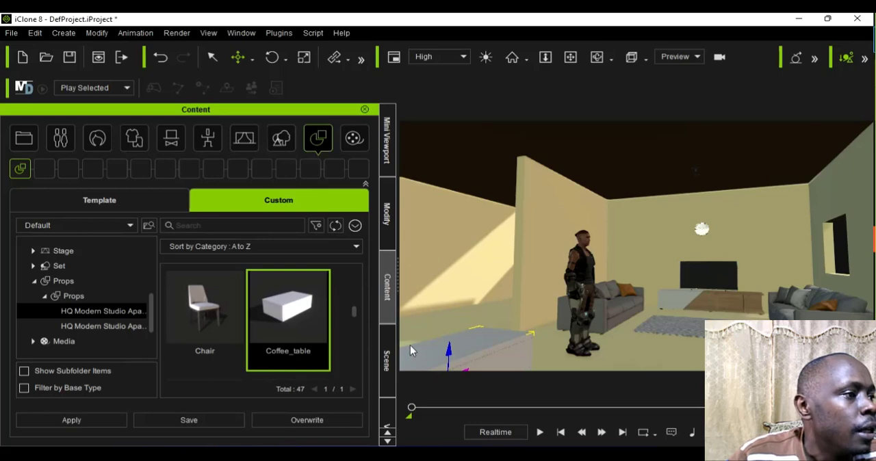
Step: Move the coffee table from the open floor past the character to the rug between the two sofas
key(z)
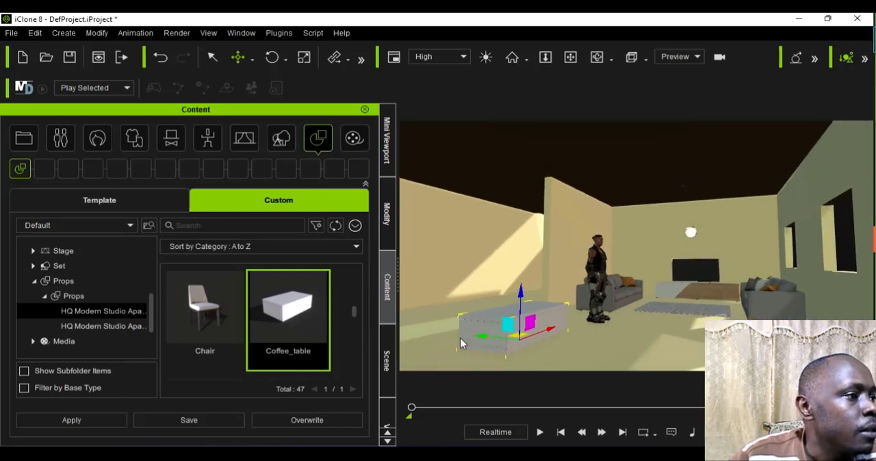
scroll(460, 339, up, 2)
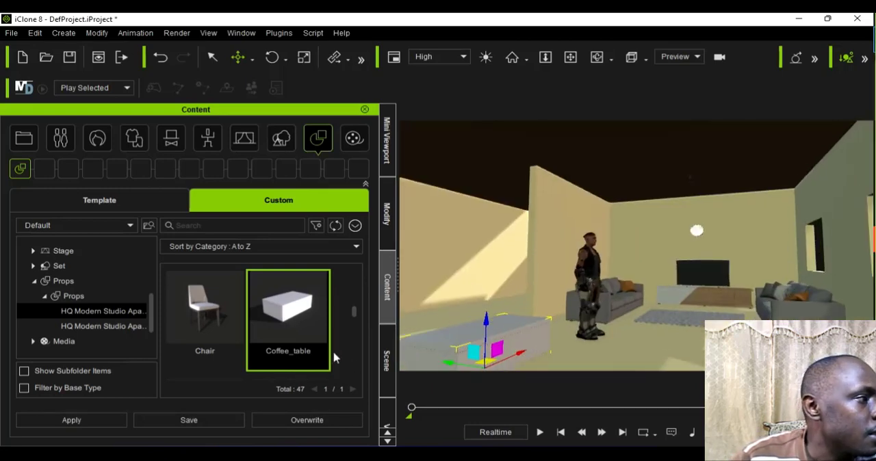
scroll(267, 341, down, 1)
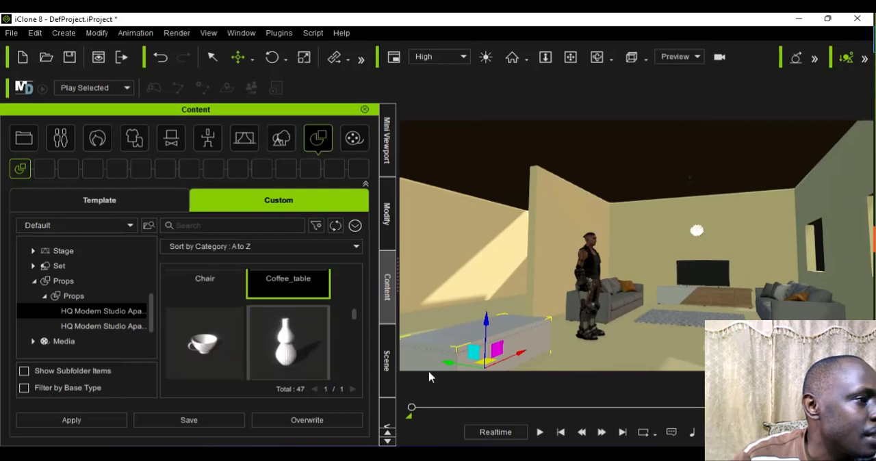
scroll(267, 340, down, 1)
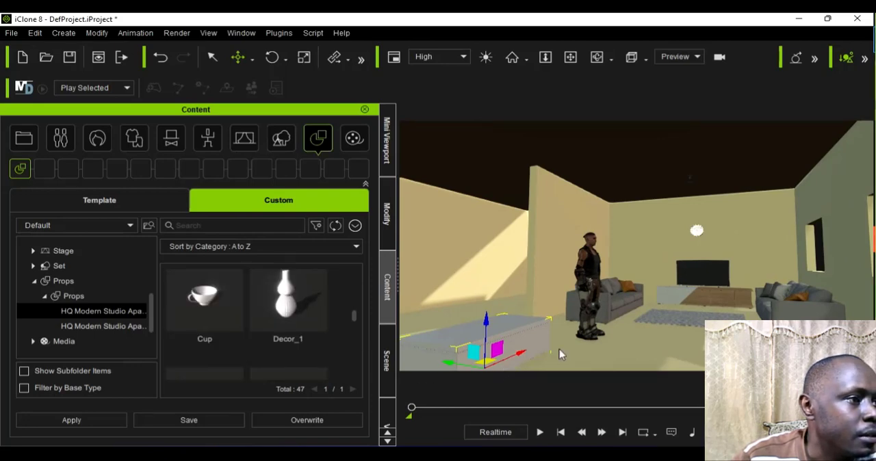
drag(560, 353, 622, 355)
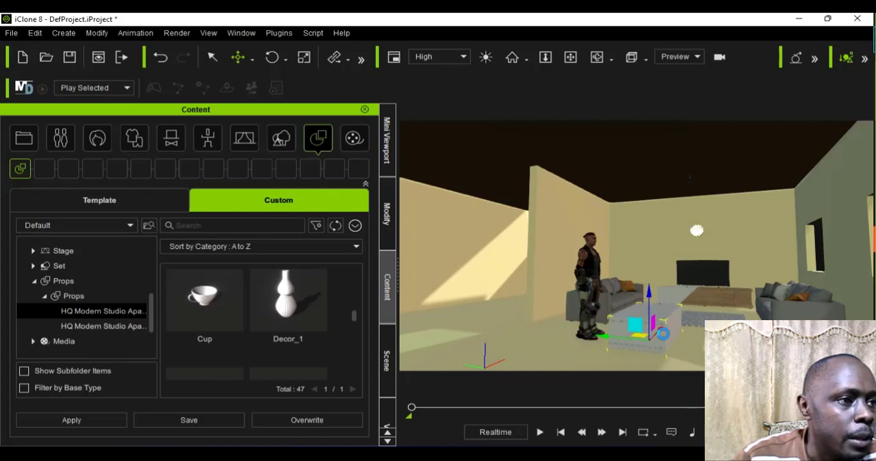
drag(691, 327, 678, 352)
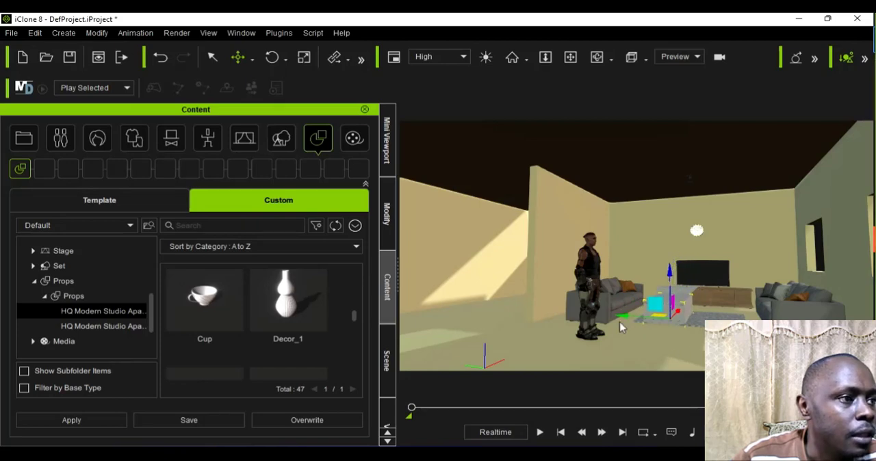
Step: Centre the coffee table across the rug's width, checking its position in the Mini Viewport's overhead camera view
drag(623, 328, 641, 336)
click(386, 143)
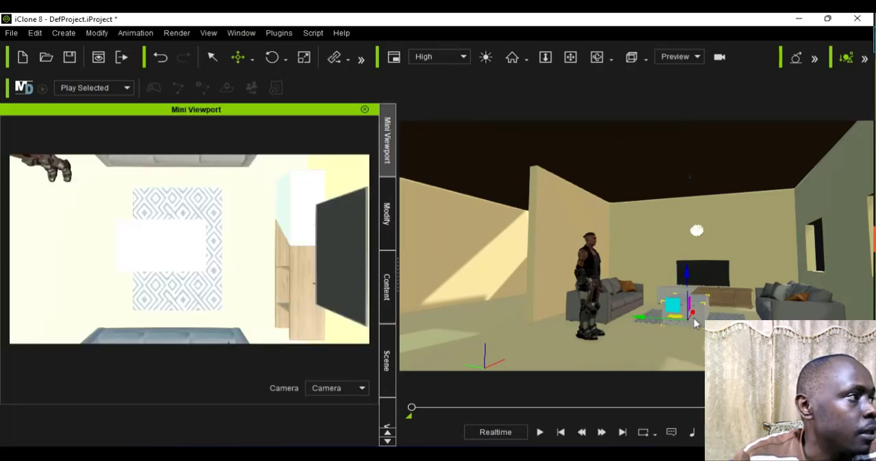
drag(695, 320, 695, 319)
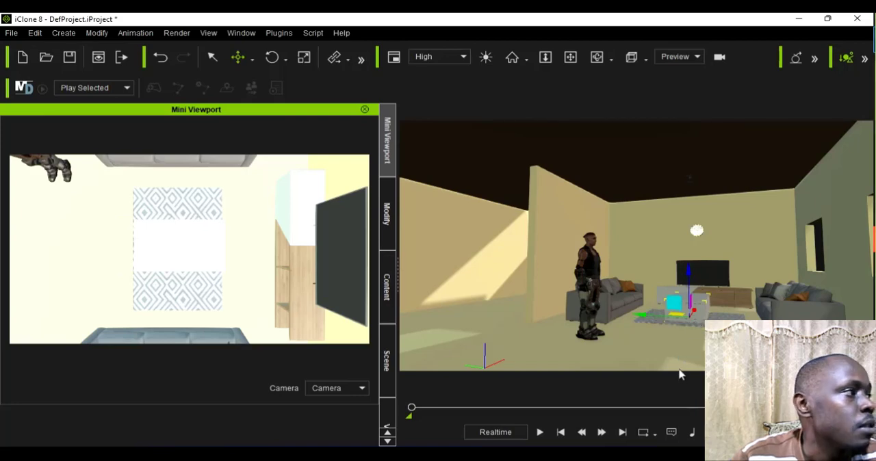
scroll(670, 324, up, 5)
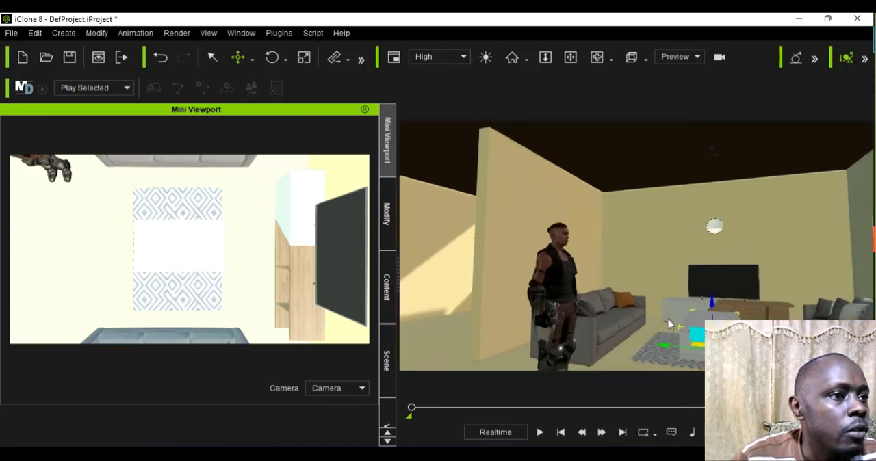
scroll(669, 324, up, 1)
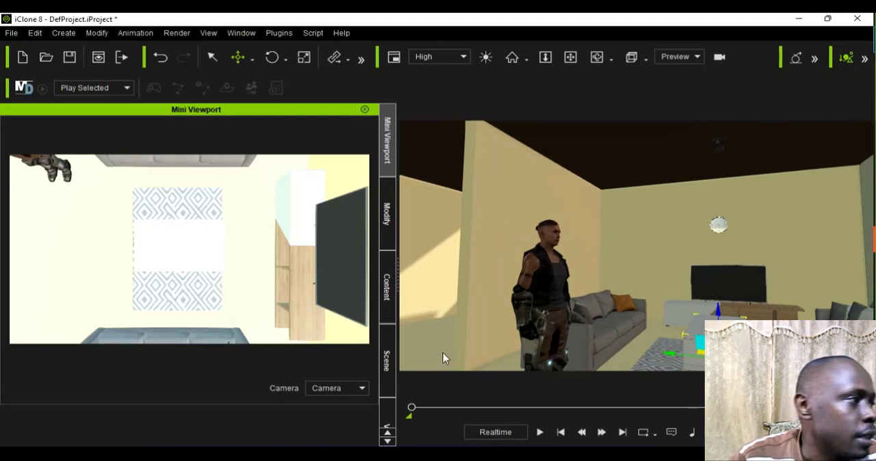
Step: Find the Stack_of_Books_4 prop in the same prop folder and place it in the scene near the wooden cabinet
click(385, 216)
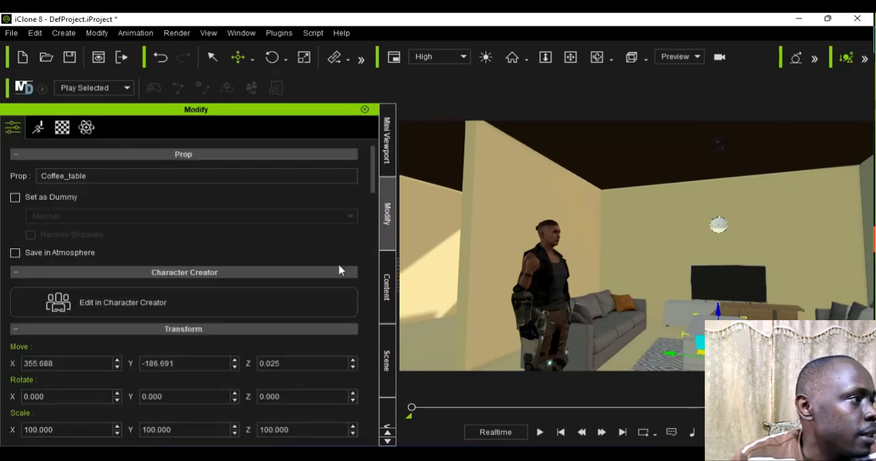
click(387, 288)
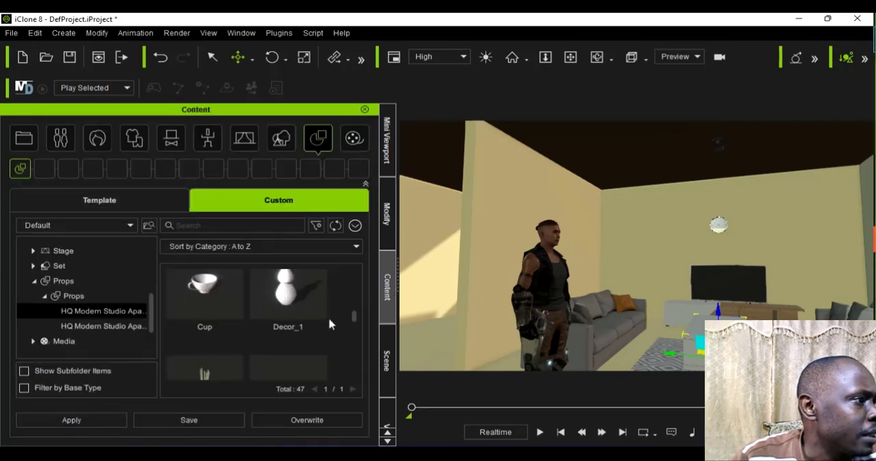
scroll(348, 347, down, 2)
scroll(347, 347, down, 2)
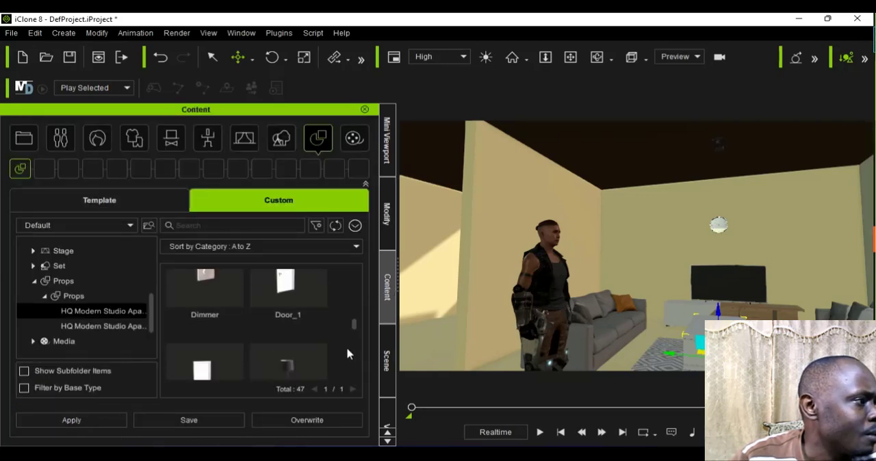
scroll(347, 350, down, 5)
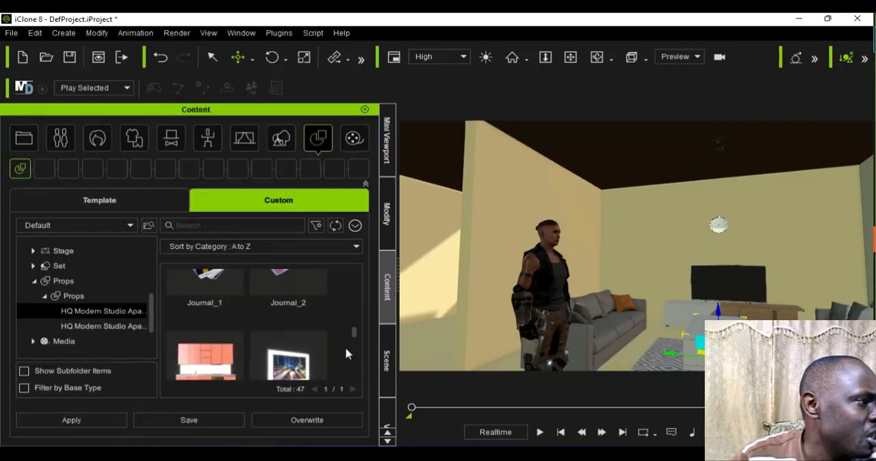
scroll(347, 354, down, 5)
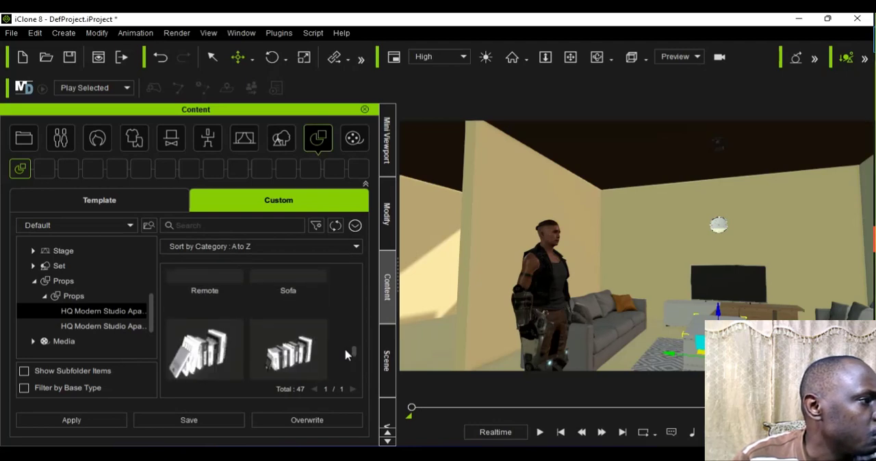
scroll(345, 354, down, 3)
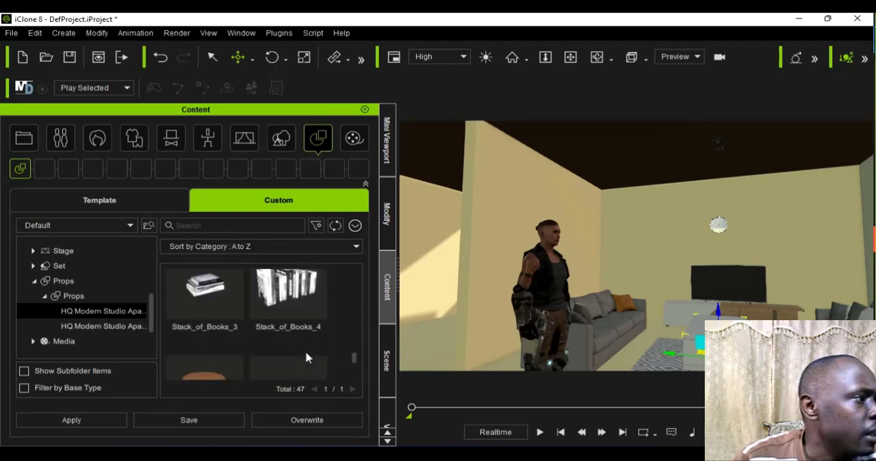
drag(279, 316, 765, 306)
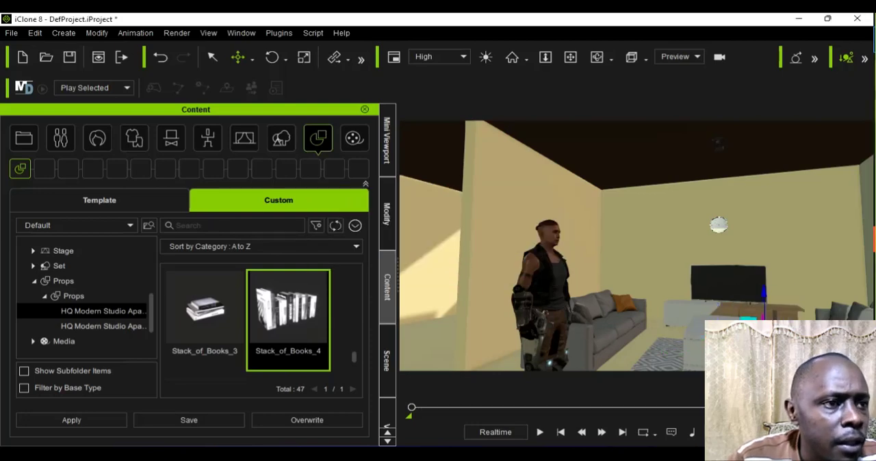
Step: Reframe the main view to examine the TV, wooden cabinet and placed stack of books from closer up
scroll(637, 246, up, 4)
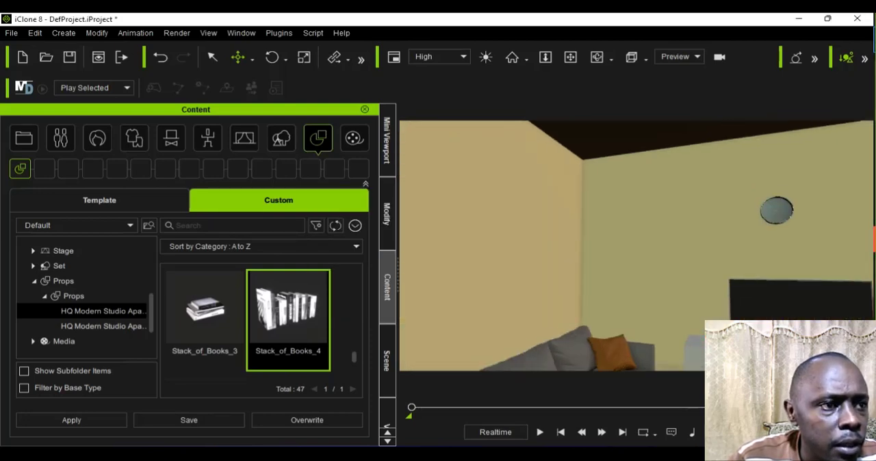
scroll(637, 247, down, 2)
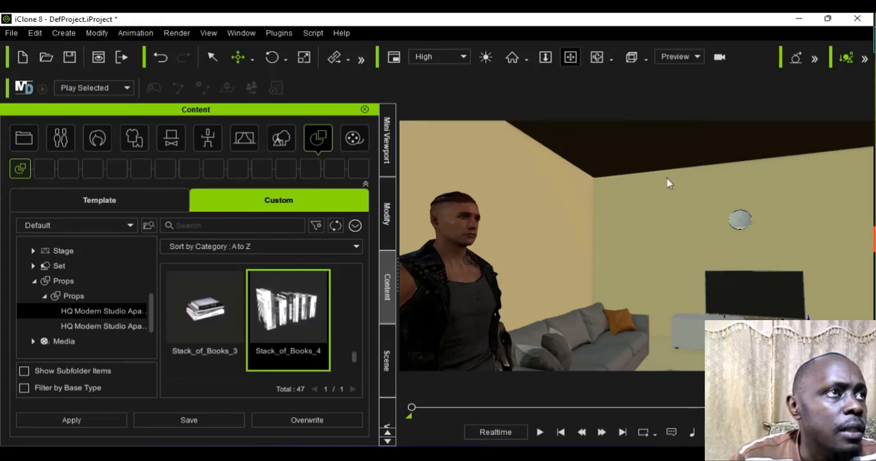
click(596, 57)
drag(647, 278, 665, 345)
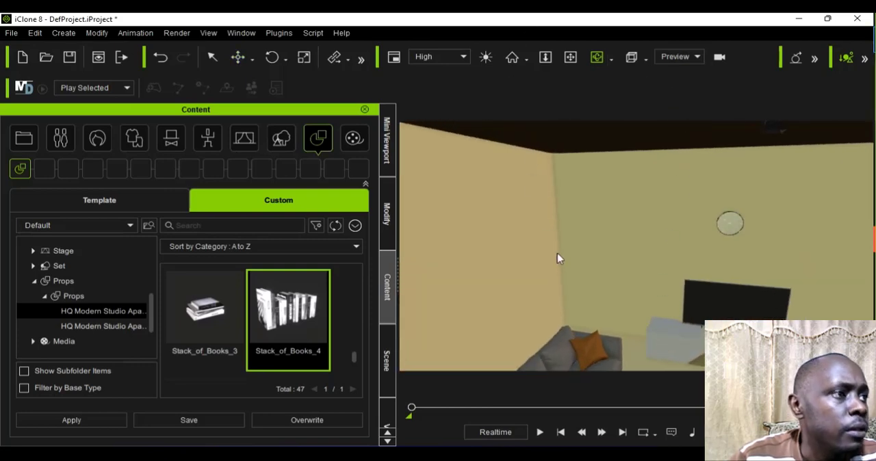
drag(603, 320, 621, 280)
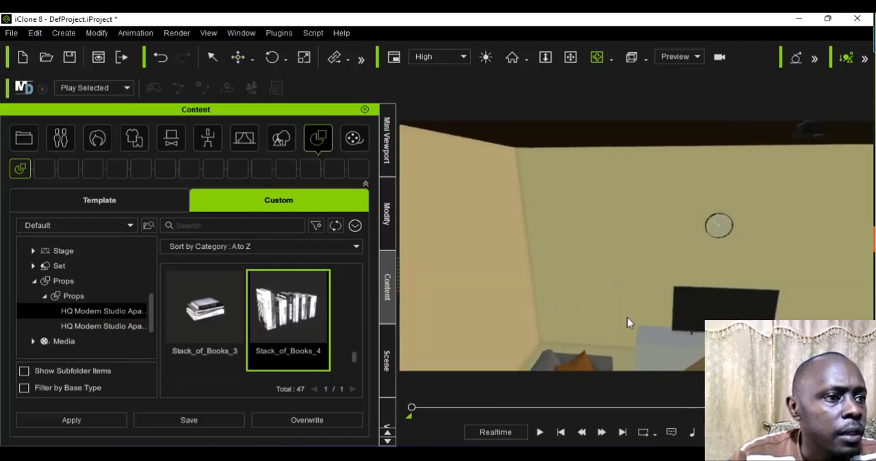
drag(627, 322, 620, 266)
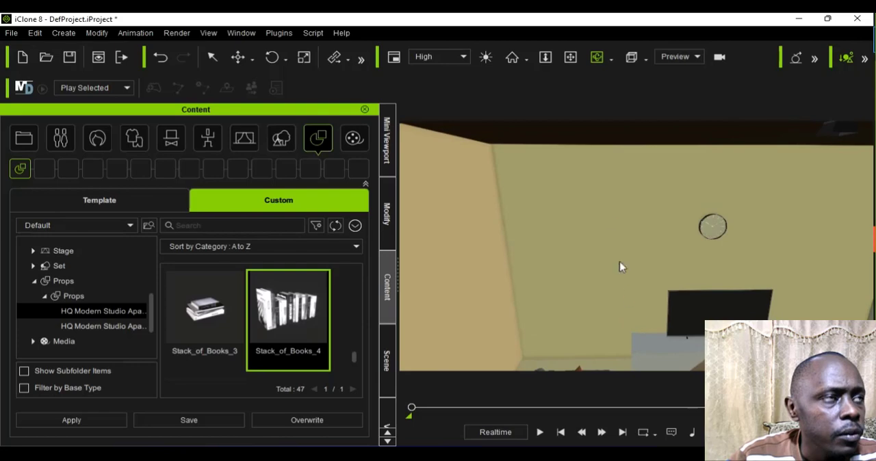
click(570, 57)
drag(657, 197, 651, 187)
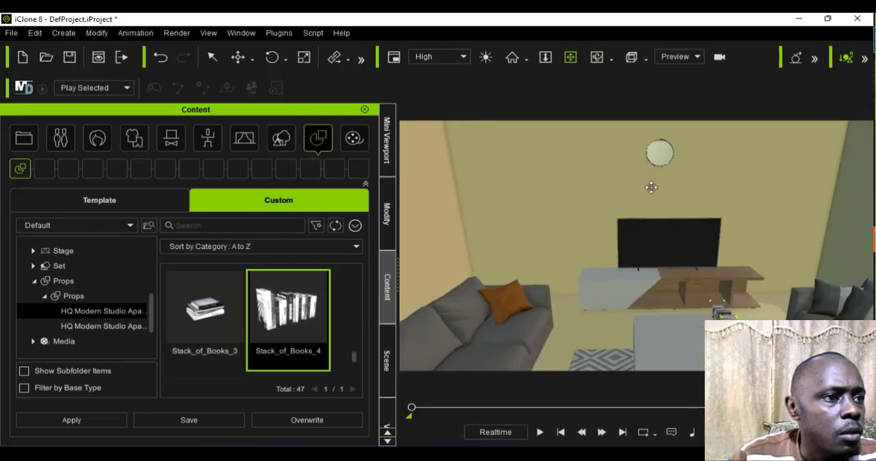
Step: Move the Stack_of_Books_4 prop up off the floor into the wooden cabinet's open compartment below the TV
scroll(686, 316, up, 3)
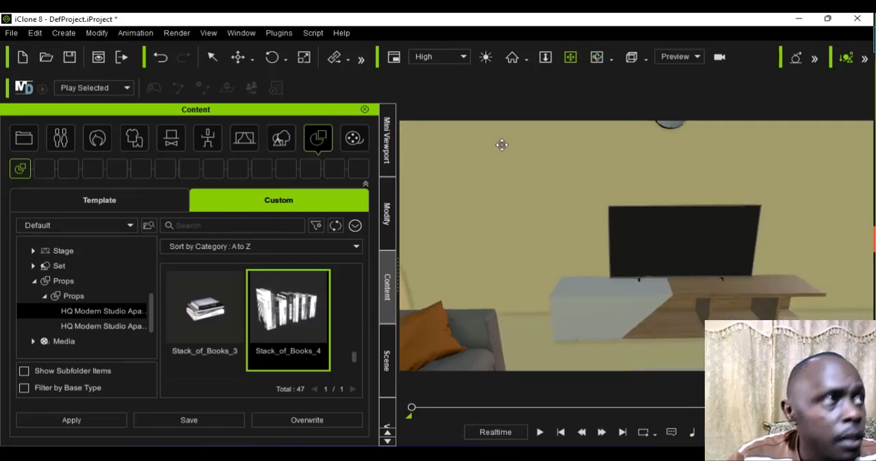
scroll(613, 219, up, 5)
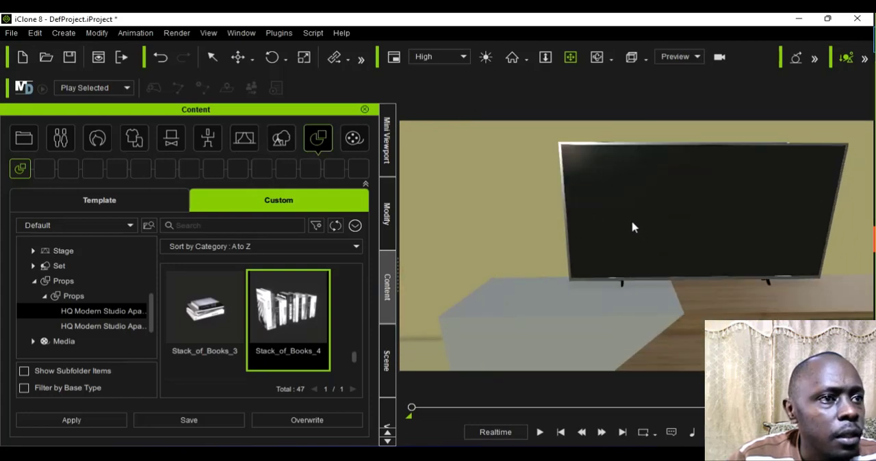
drag(686, 324, 633, 258)
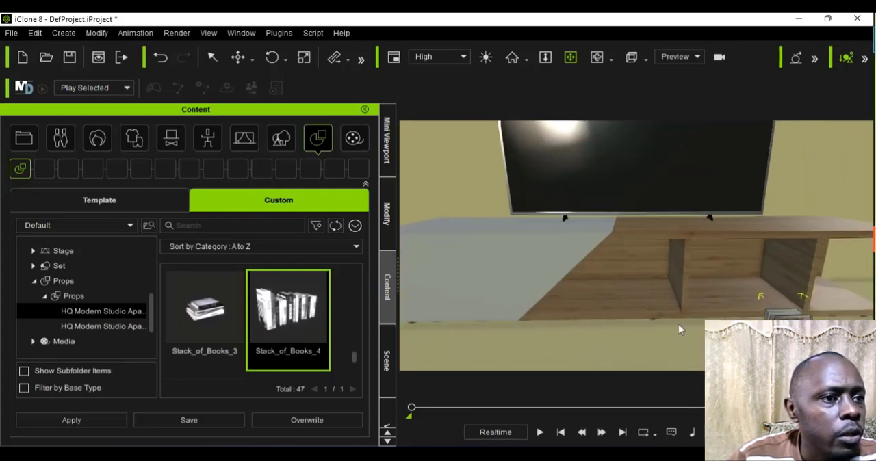
click(252, 60)
click(263, 91)
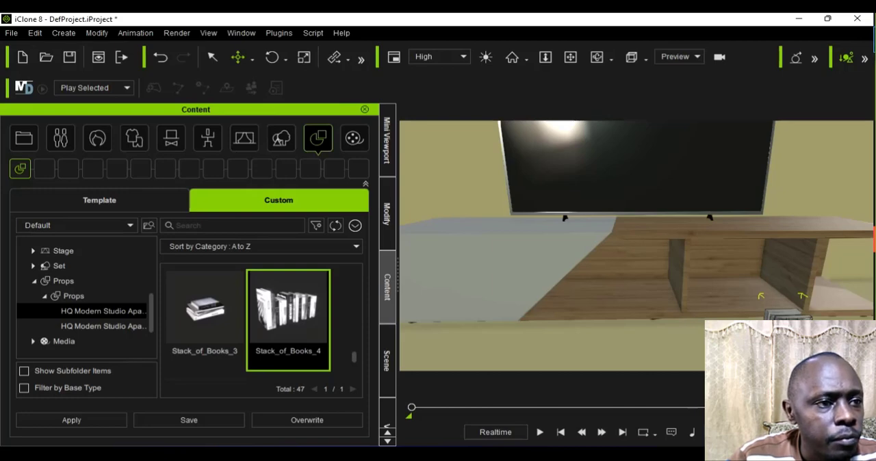
drag(753, 337, 710, 297)
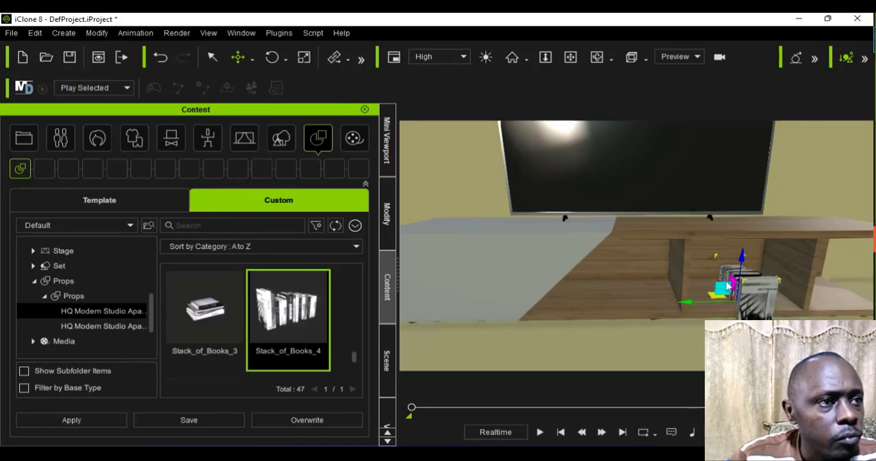
drag(744, 260, 744, 250)
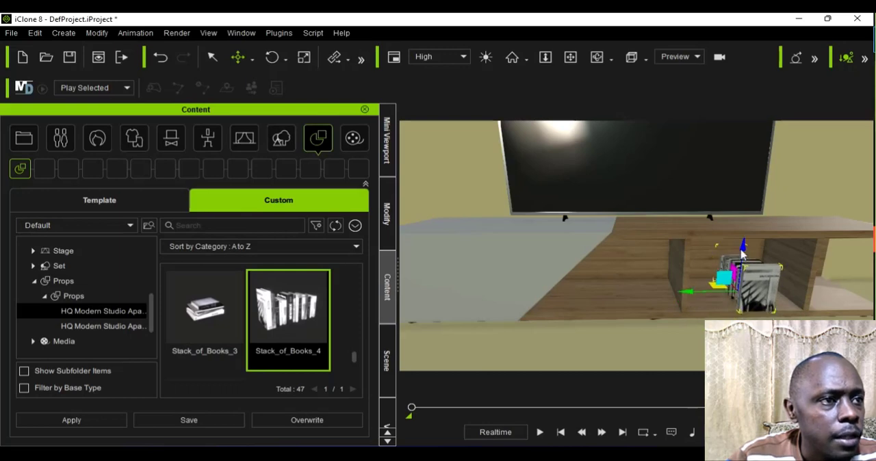
Step: Set the book stack's Z rotation to -90 and shift it forward and sideways to about X 526.8, Y -256.4 within the compartment
click(385, 215)
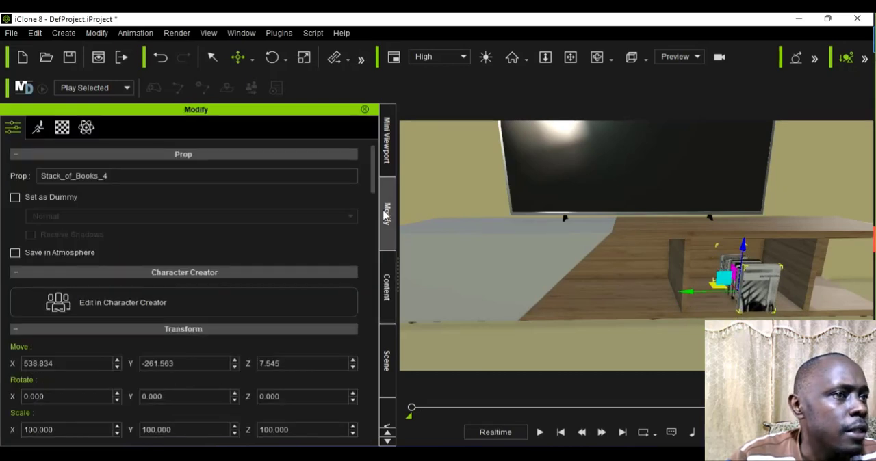
click(262, 402)
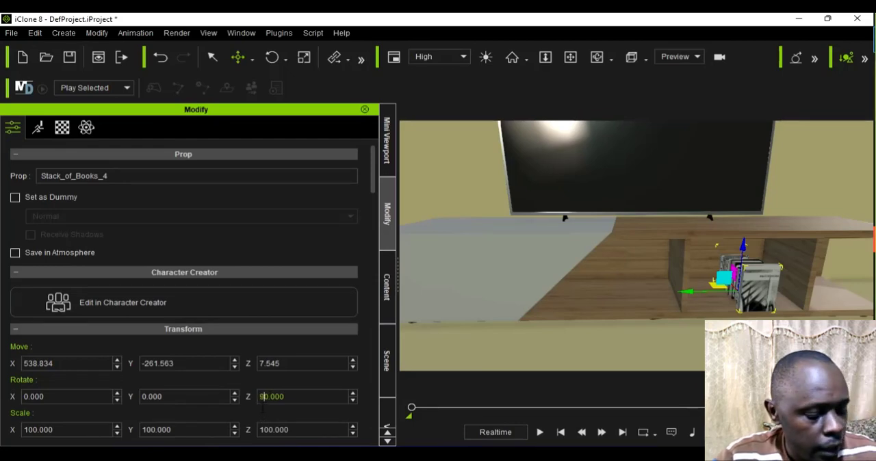
text(9)
key(Return)
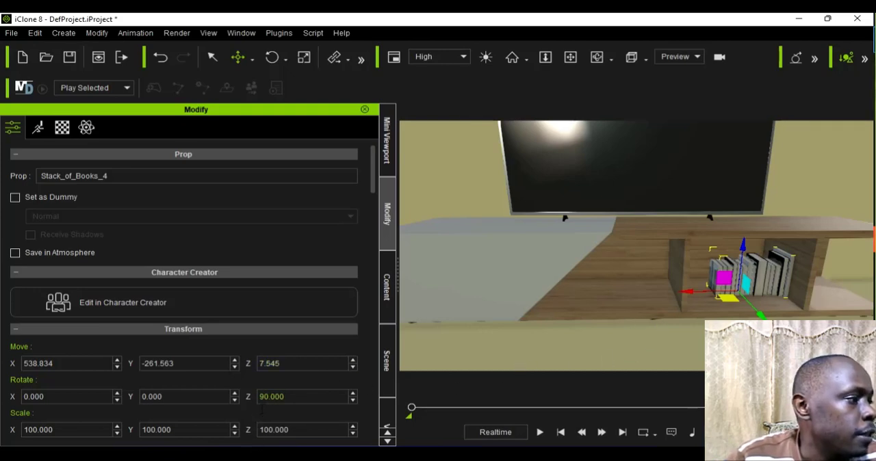
text(-)
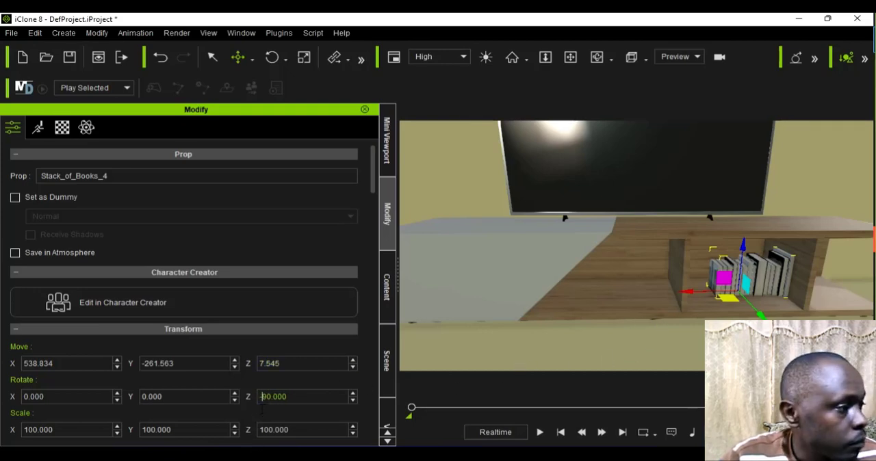
key(Return)
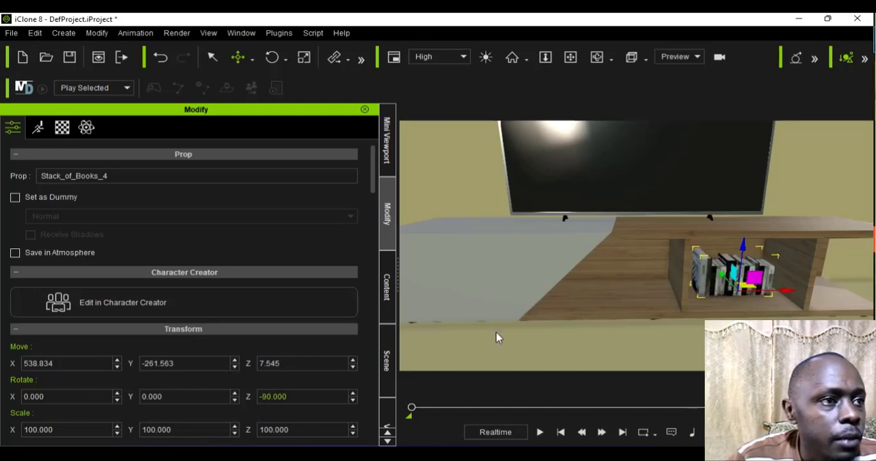
drag(721, 281, 724, 318)
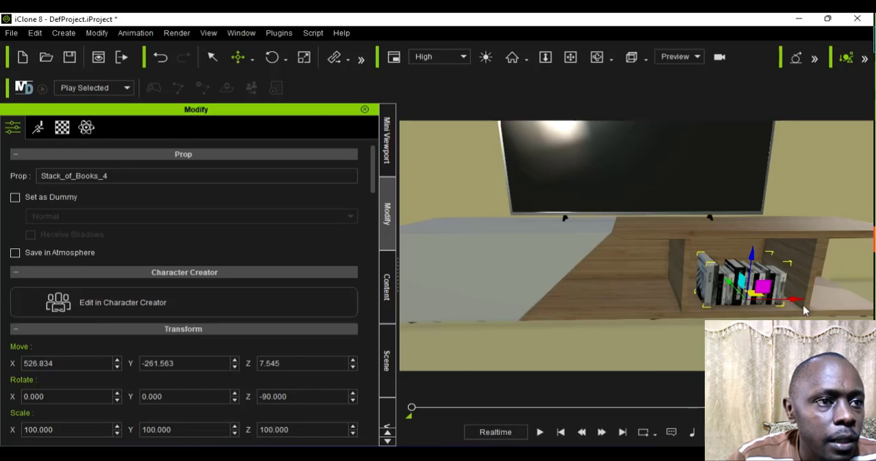
drag(805, 310, 788, 310)
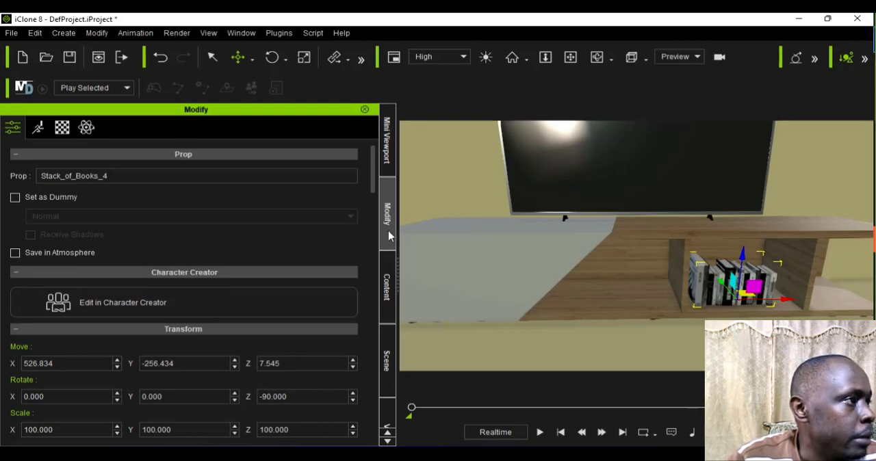
Step: Add the round wooden Table prop from the same prop folder and move it past the character towards the rug between the sofas
click(388, 287)
scroll(663, 365, down, 5)
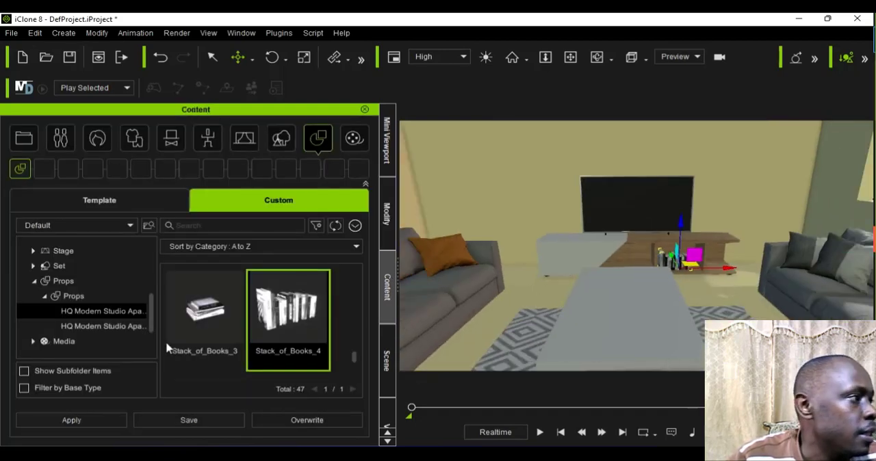
scroll(171, 345, down, 2)
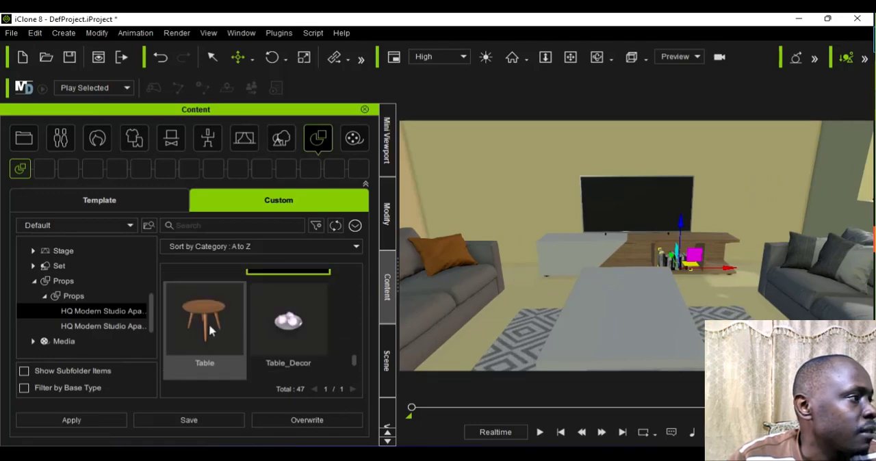
double_click(209, 323)
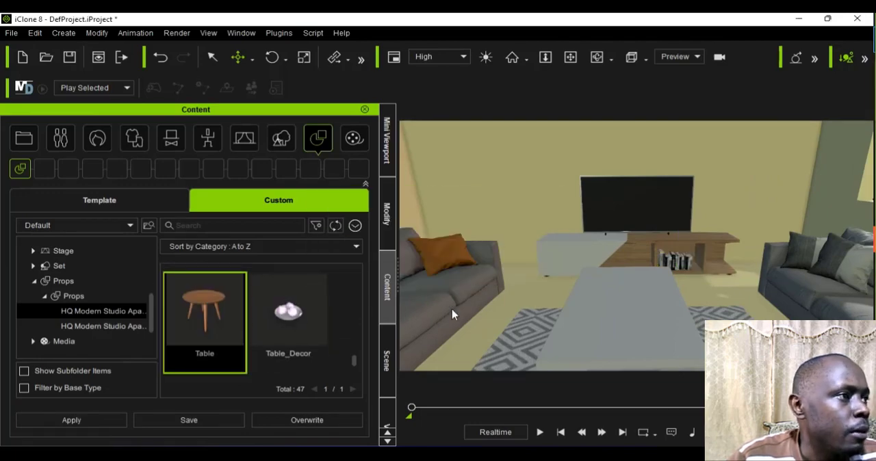
scroll(467, 314, down, 5)
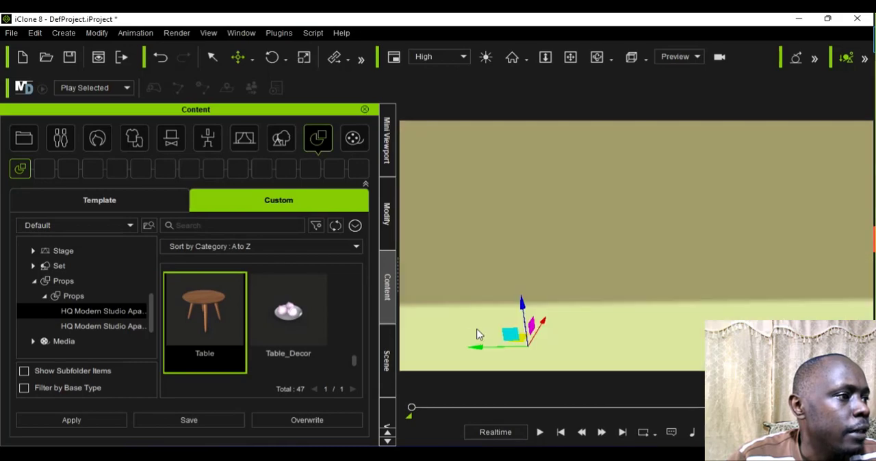
scroll(479, 334, up, 3)
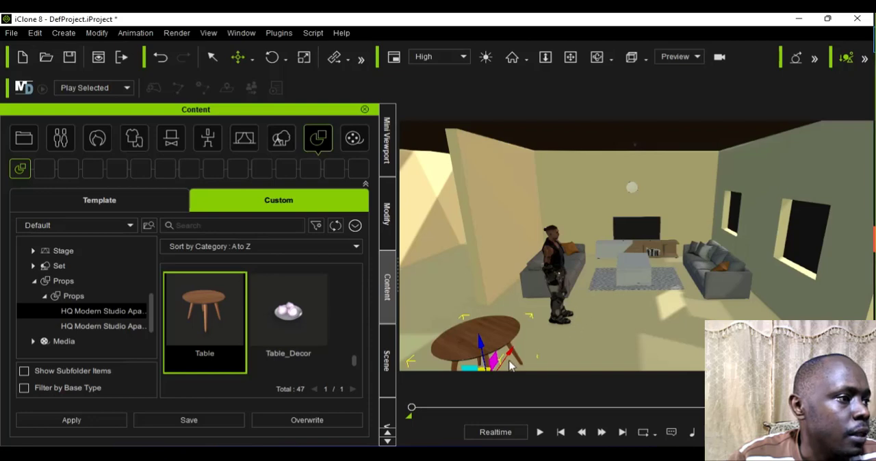
drag(509, 352, 580, 316)
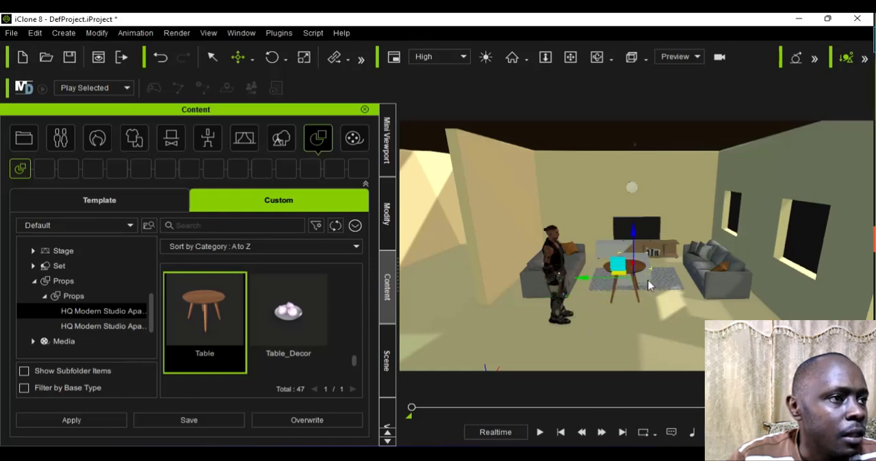
Step: Delete the old white coffee table, then move the round wooden table onto the rug in its place
scroll(649, 286, up, 3)
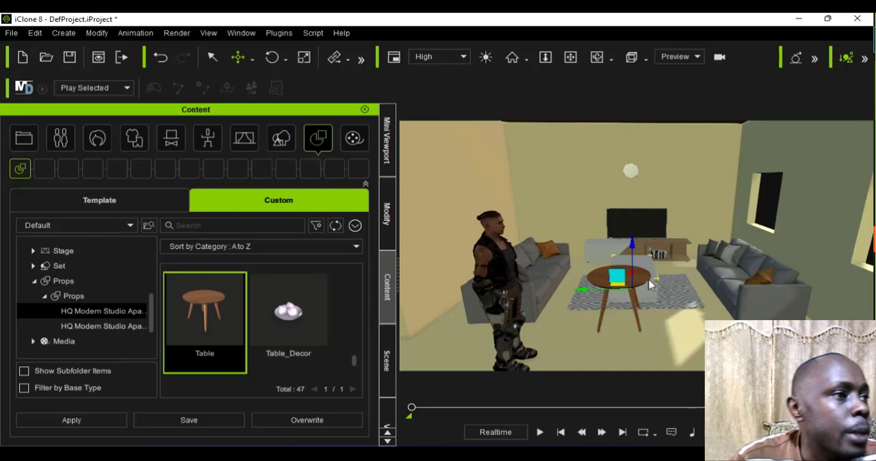
click(649, 287)
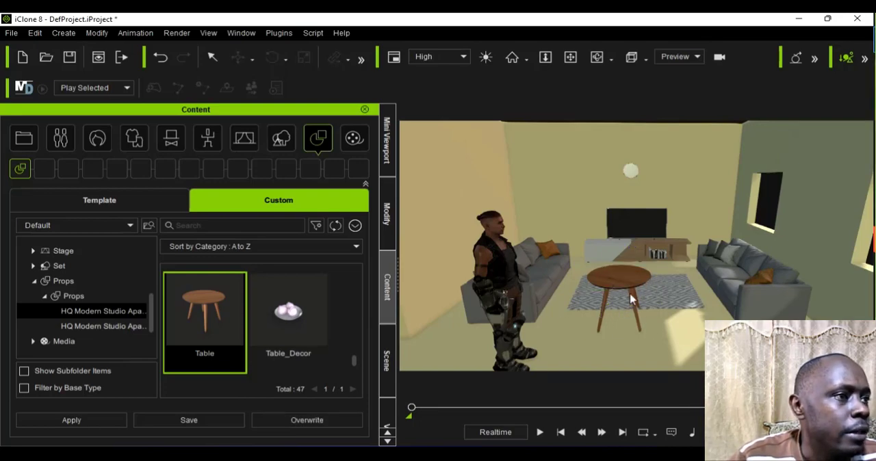
click(631, 298)
scroll(623, 321, up, 3)
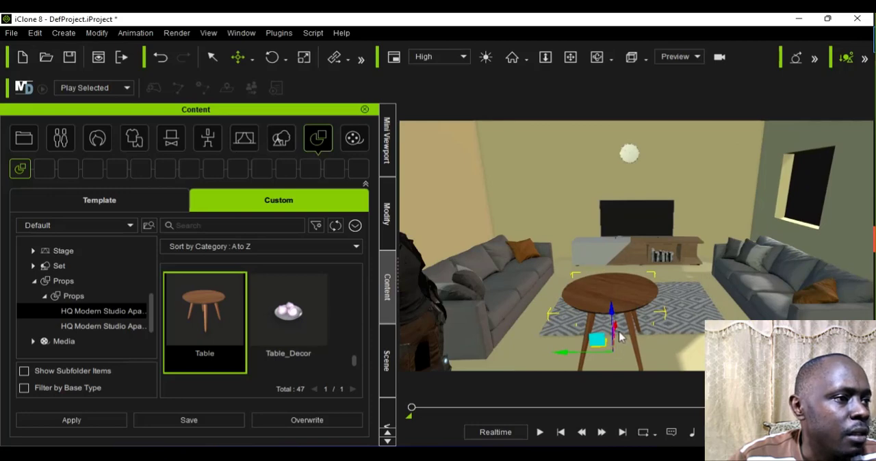
drag(620, 327, 621, 320)
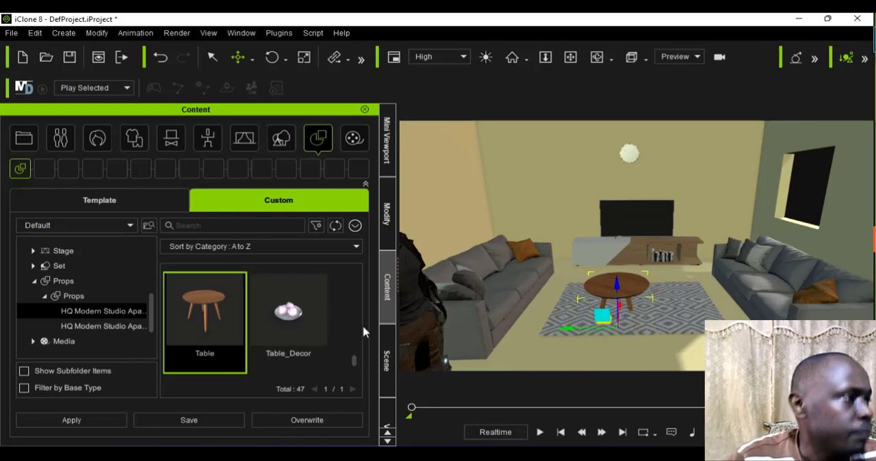
Step: Raise the round wooden table out of the floor by setting its Z position to 0
click(387, 360)
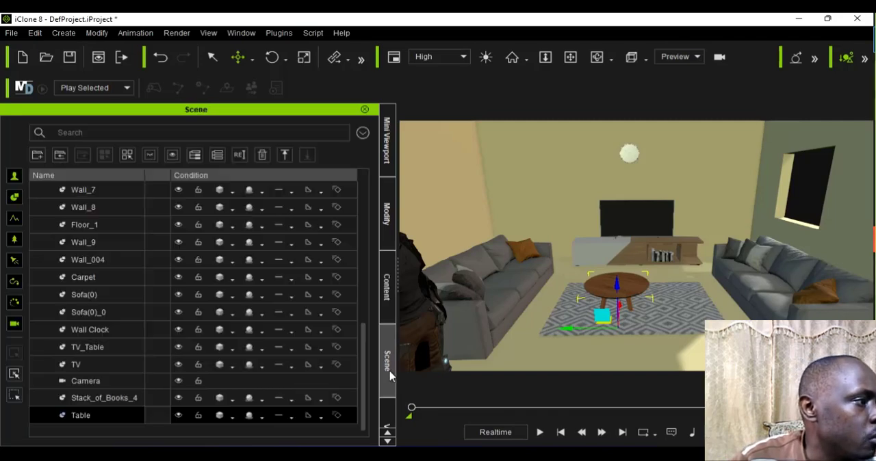
click(388, 236)
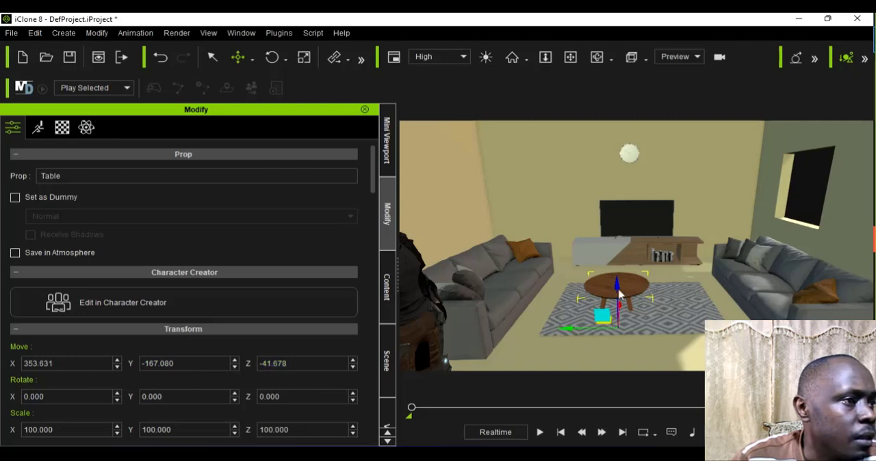
drag(619, 291, 618, 281)
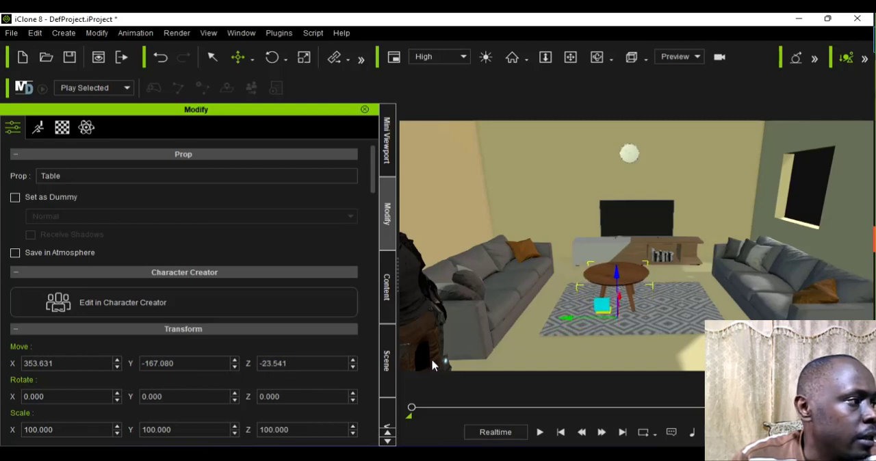
click(267, 364)
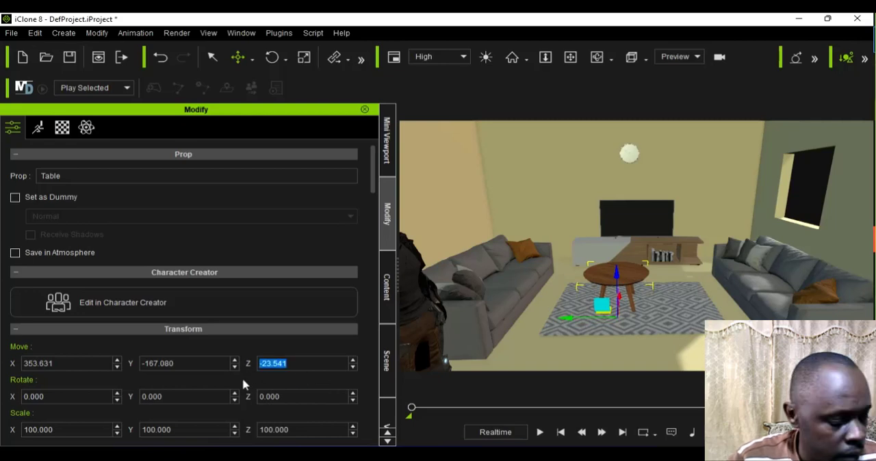
text(0)
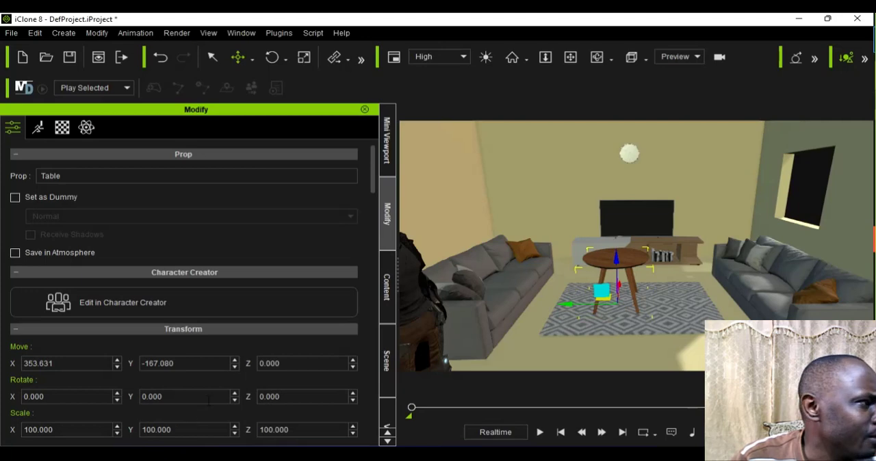
Step: Centre the round wooden table across the rug's width, in line with the TV, at Y about -203.5
scroll(210, 399, down, 2)
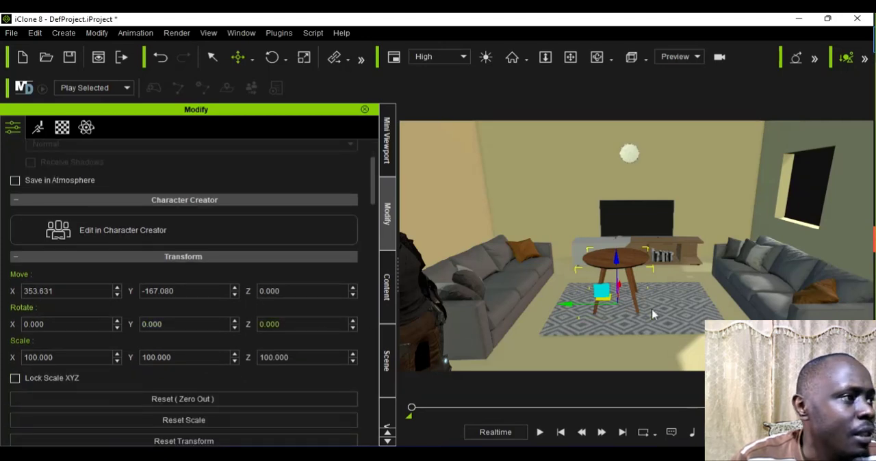
scroll(652, 315, up, 1)
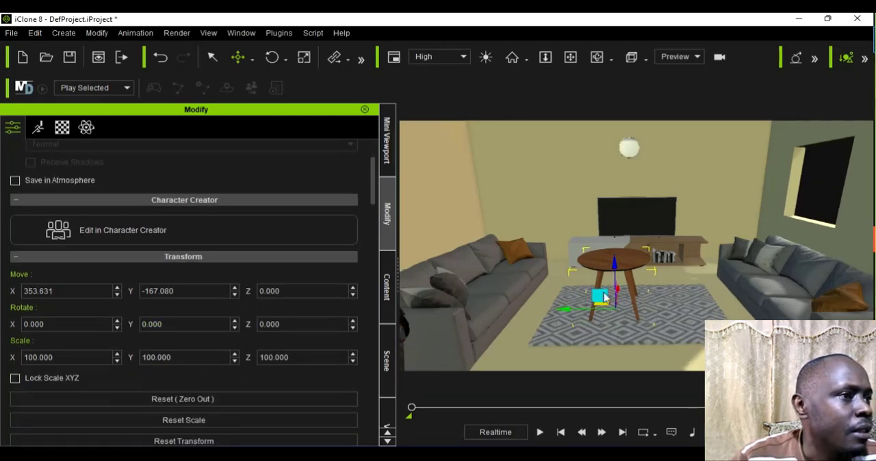
drag(581, 309, 610, 308)
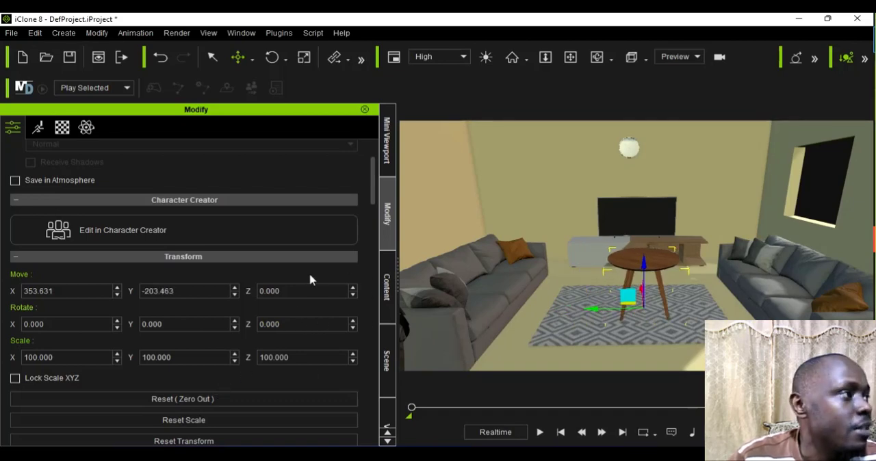
Step: Search all of the custom content for "table" instead of only the current prop folder
click(386, 290)
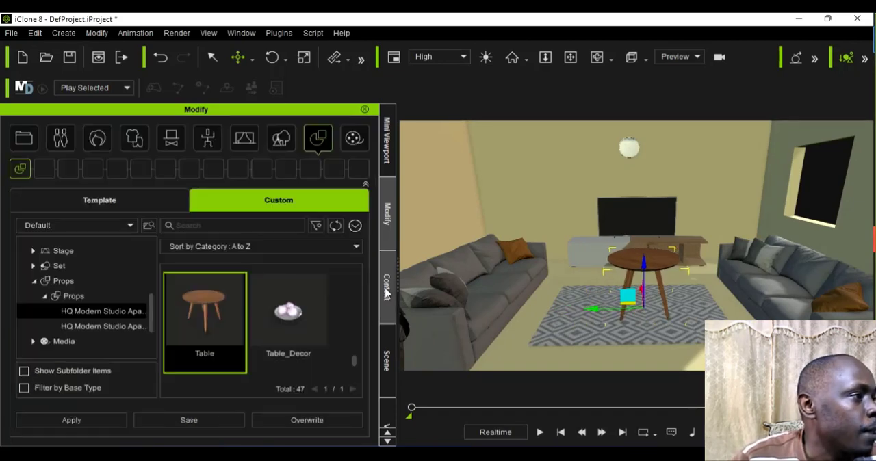
scroll(292, 354, down, 1)
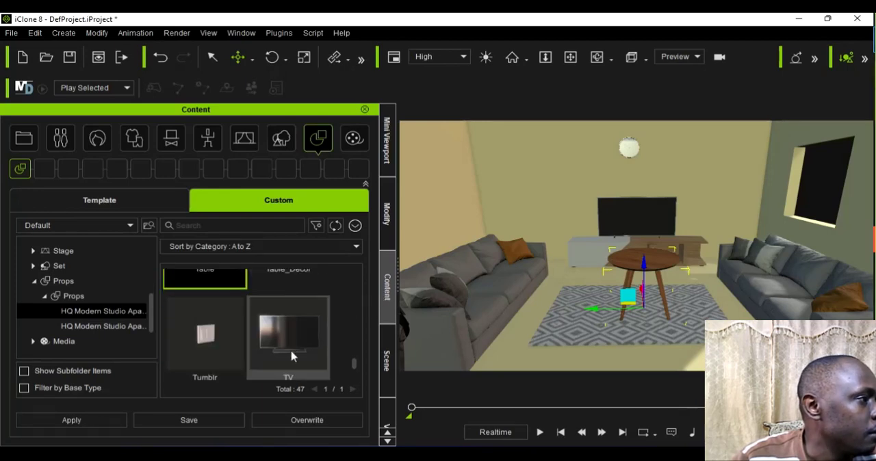
scroll(291, 356, down, 2)
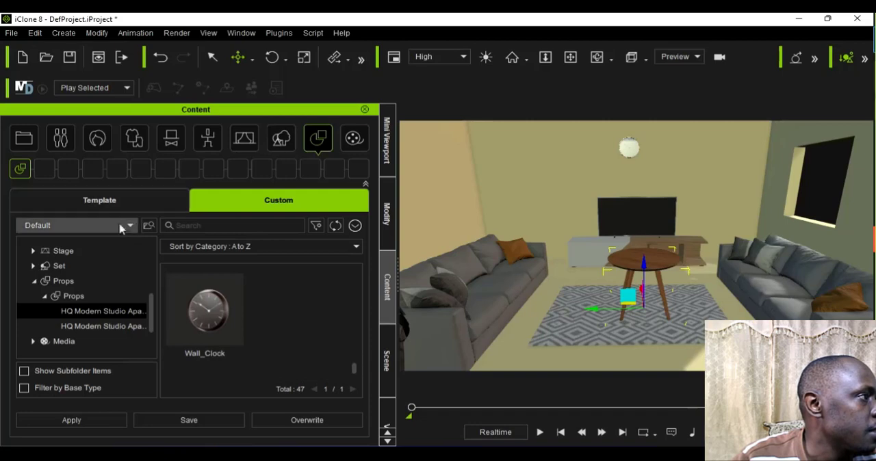
click(192, 230)
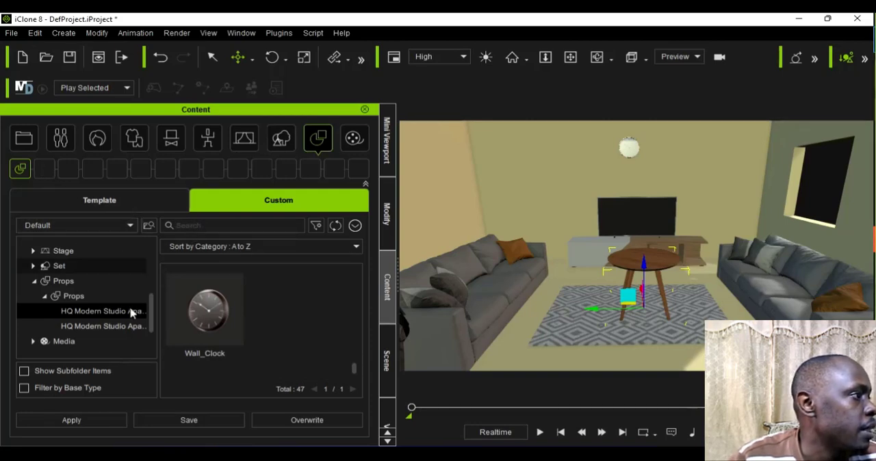
scroll(137, 309, up, 1)
drag(150, 302, 149, 240)
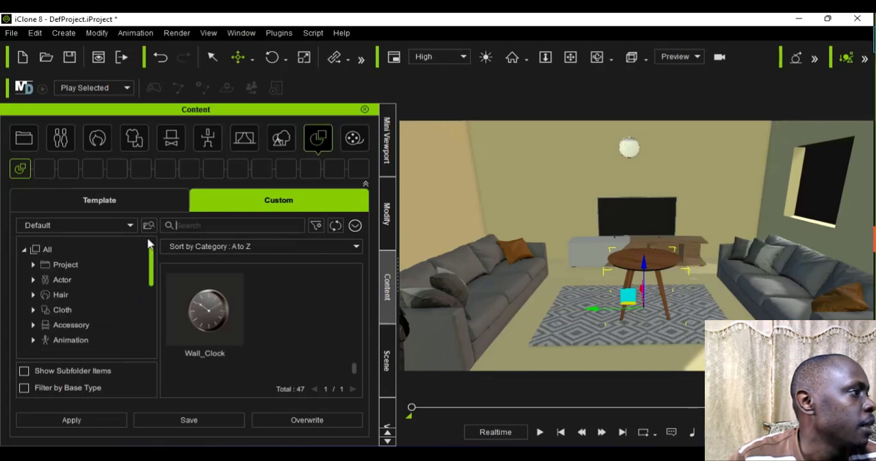
click(79, 247)
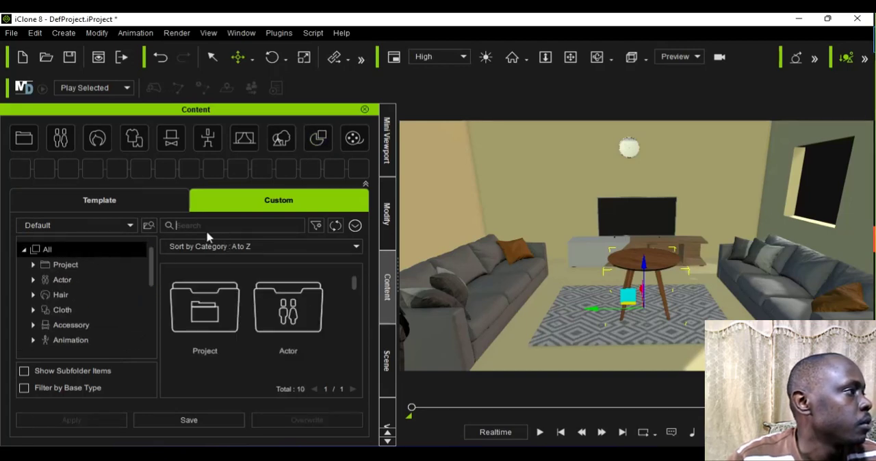
text(ta)
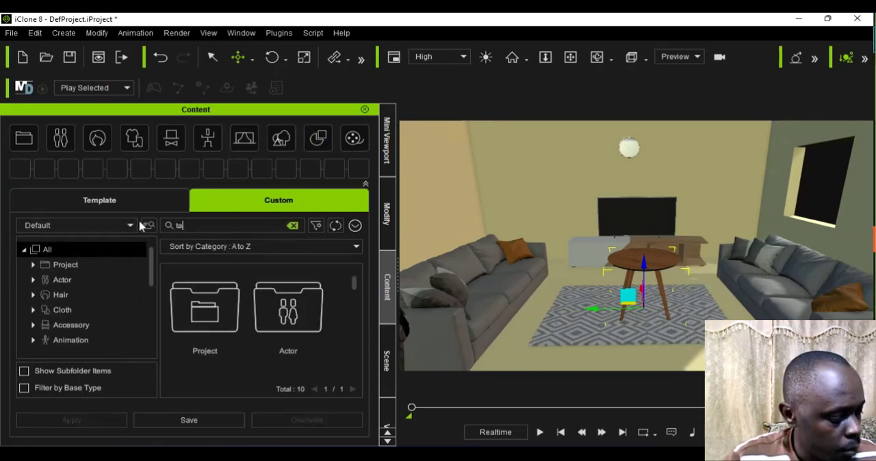
text(ble)
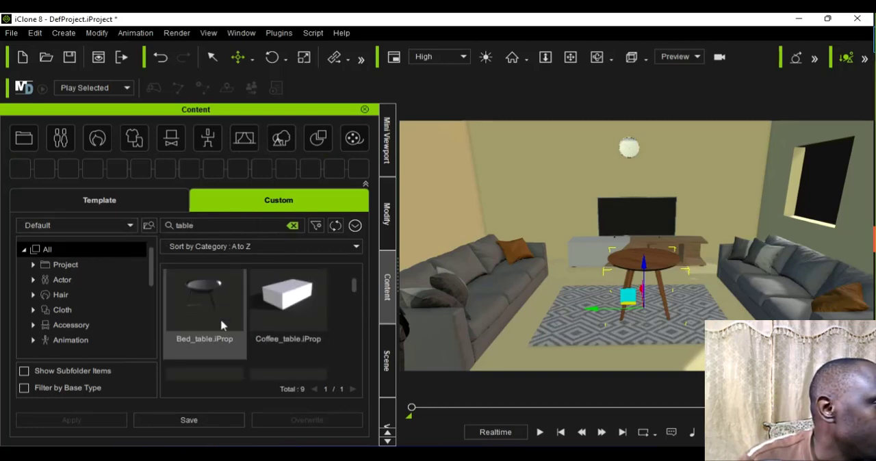
Step: Add the orange Coffee table 1 and the blue Coffee table 2 props to the rug, one on each side of the round wooden table
scroll(206, 319, down, 5)
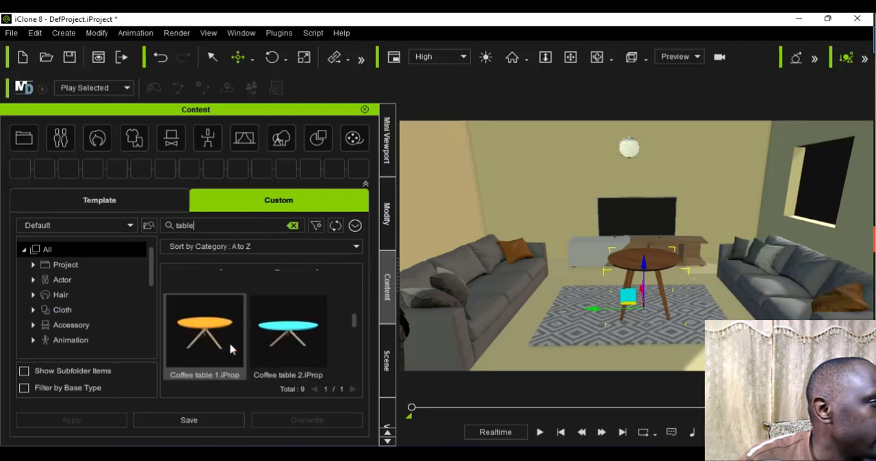
click(202, 338)
drag(205, 332, 587, 346)
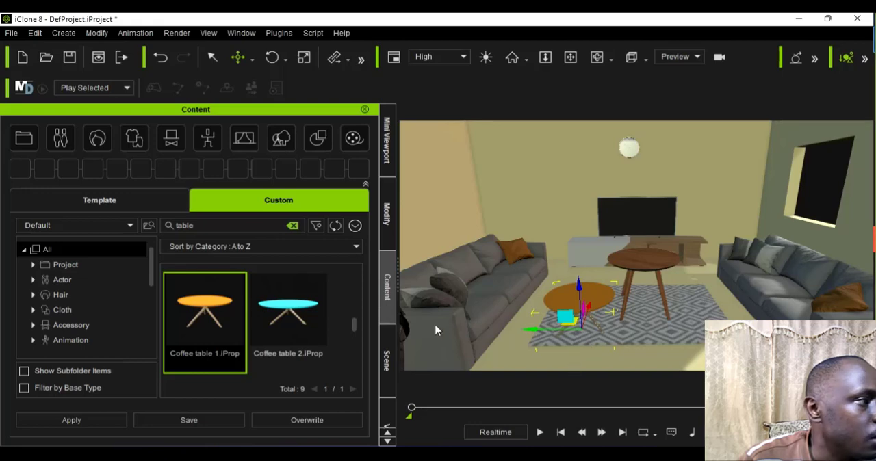
click(304, 333)
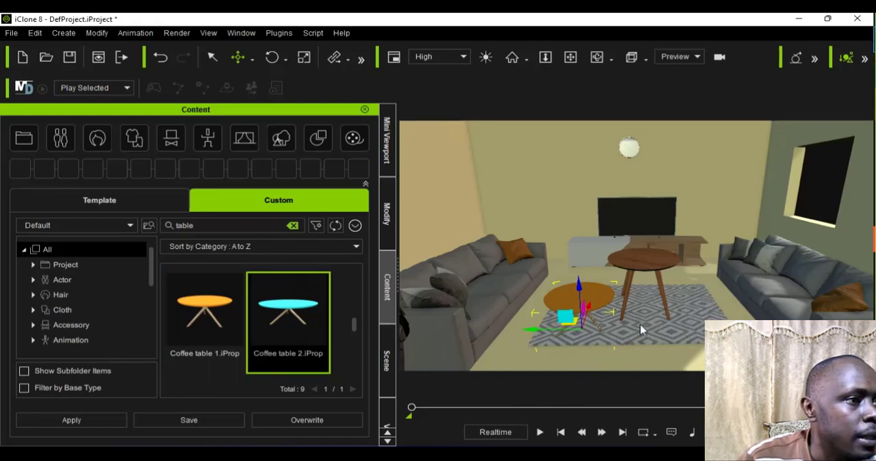
drag(641, 330, 683, 337)
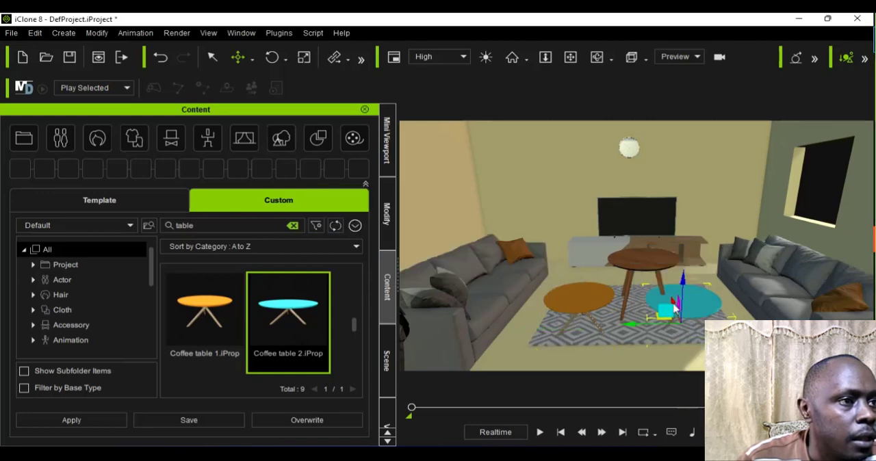
drag(681, 291, 679, 282)
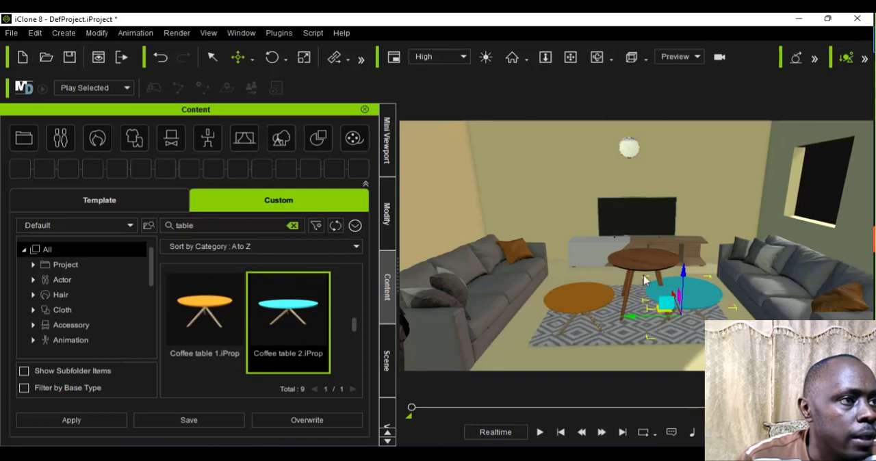
Step: Delete the round wooden table and move the orange coffee table across the rug until it sits right beside the blue one
click(656, 279)
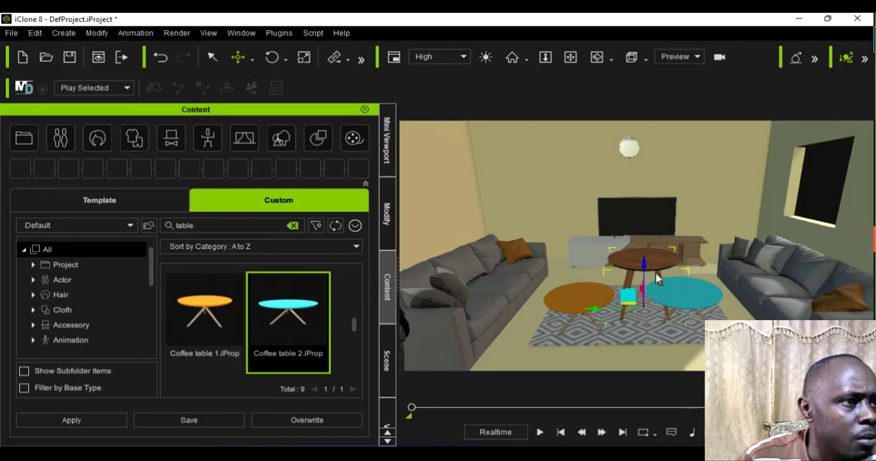
key(Delete)
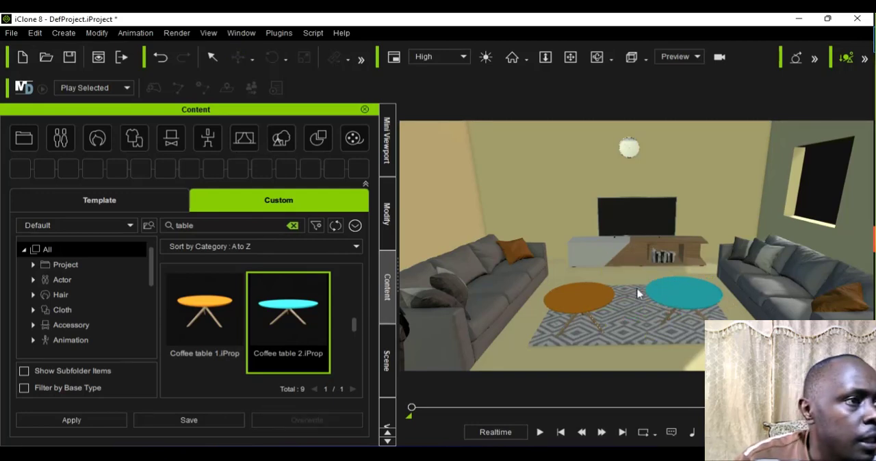
click(585, 312)
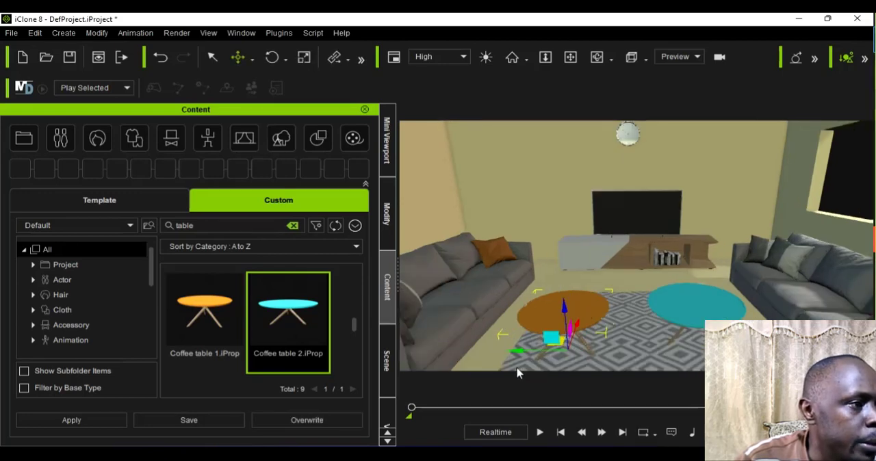
drag(518, 370, 638, 343)
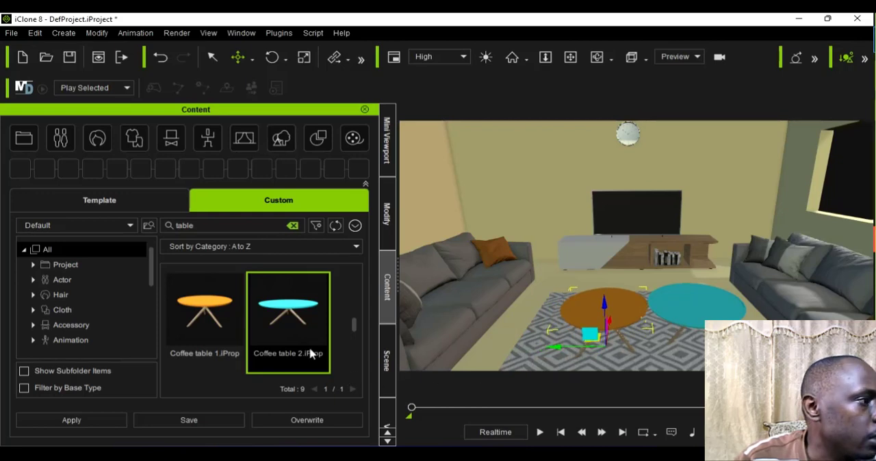
Step: Add the Plant Table prop to the room near the back end of the left sofa, beside the TV console
scroll(310, 353, down, 1)
scroll(310, 353, up, 1)
scroll(310, 354, down, 1)
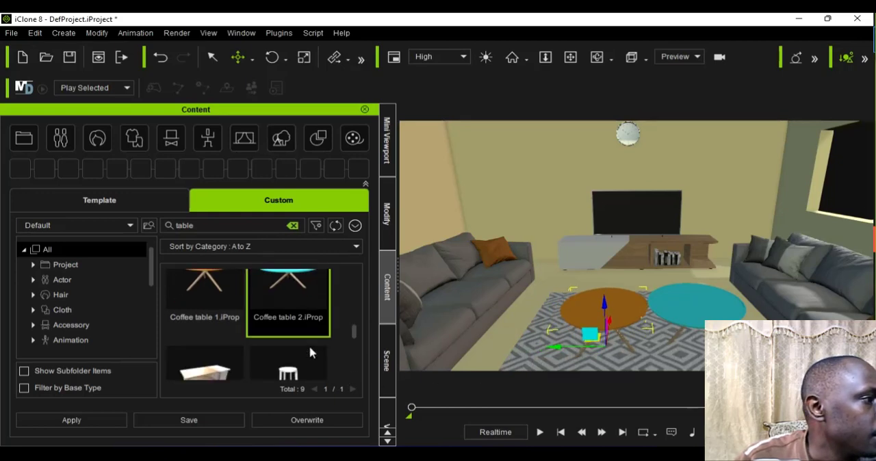
scroll(310, 353, down, 2)
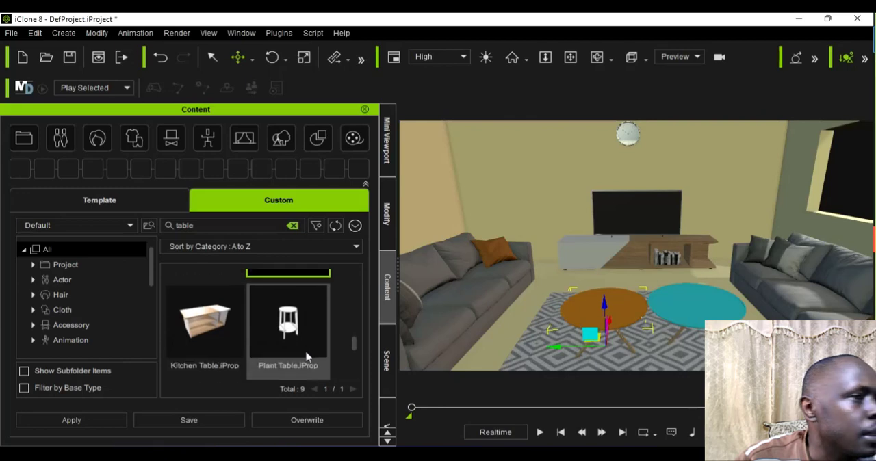
click(297, 344)
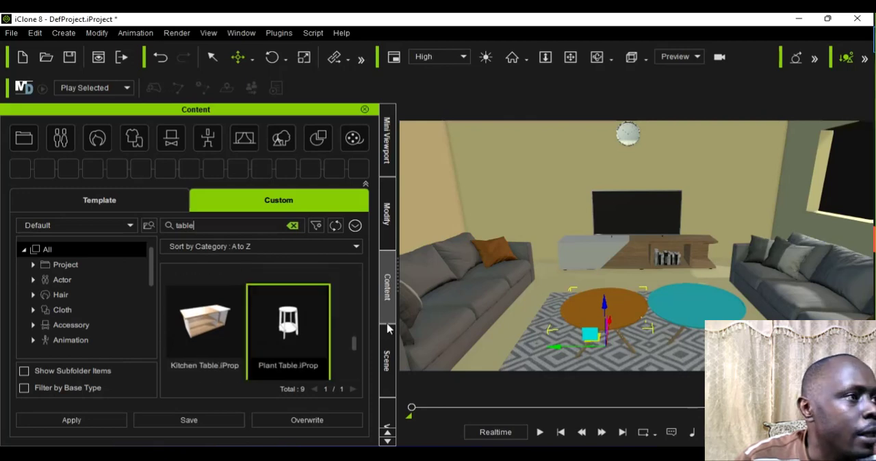
drag(523, 315, 550, 285)
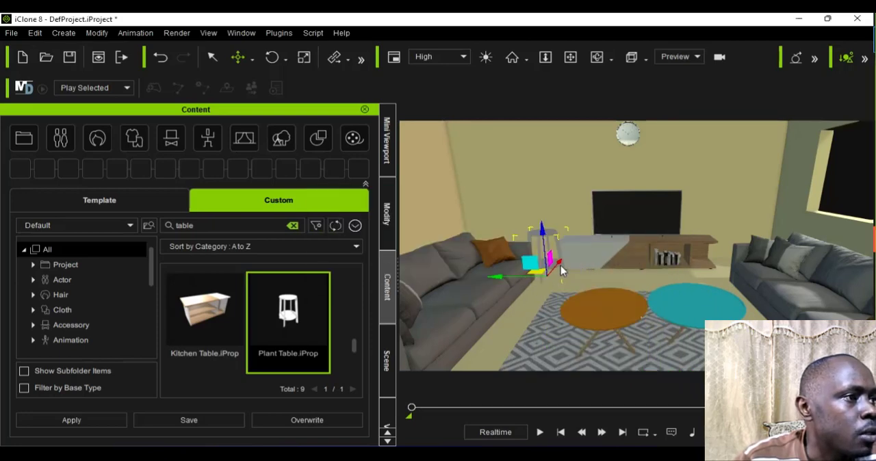
Step: Adjust the plant table's position so it stands in the gap between the left sofa and the TV console
drag(565, 261, 498, 267)
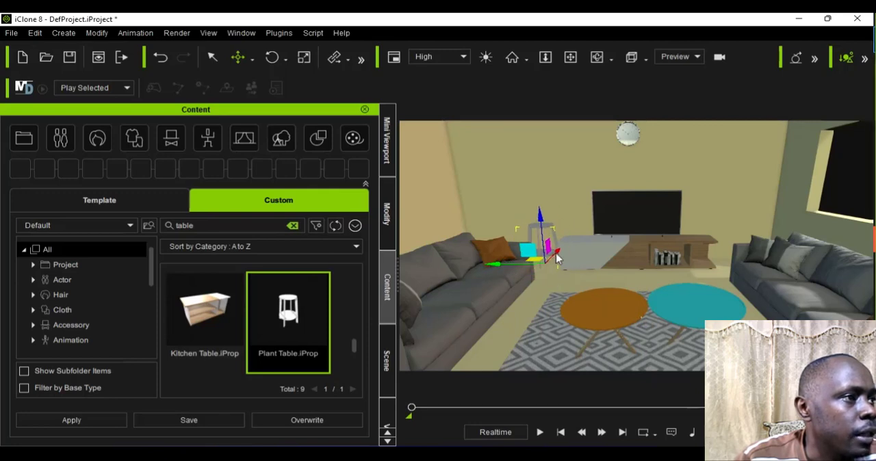
drag(557, 259, 538, 280)
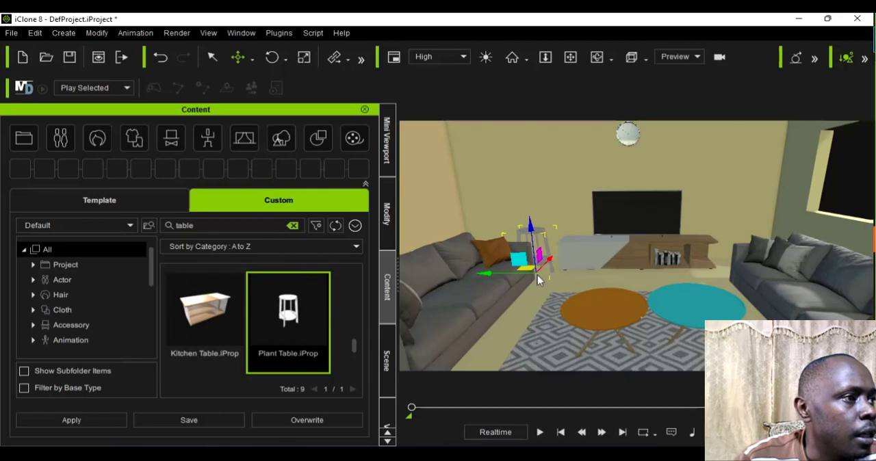
scroll(538, 281, up, 5)
scroll(534, 285, down, 2)
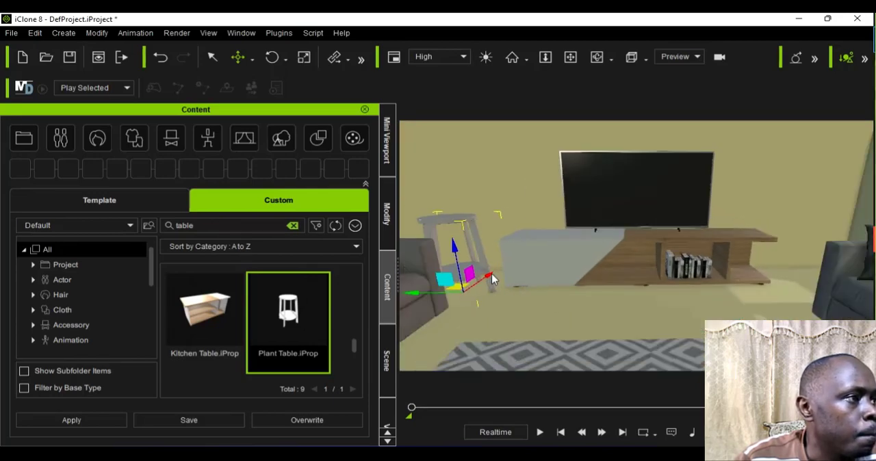
drag(492, 278, 439, 286)
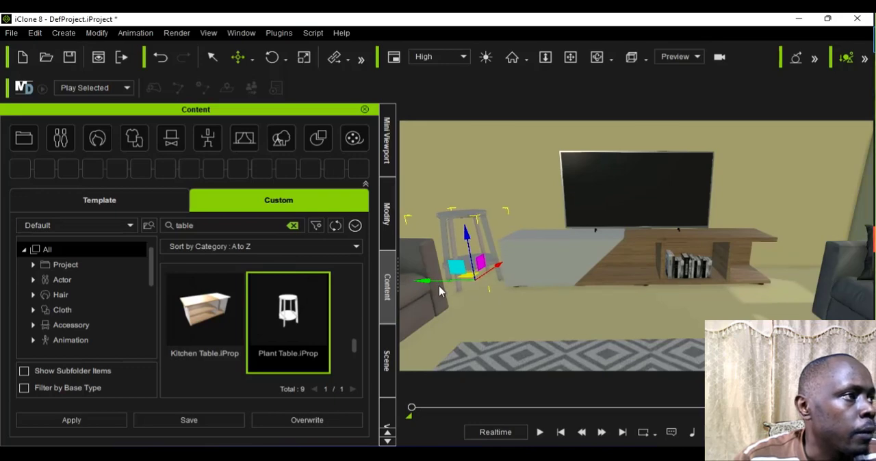
scroll(439, 286, down, 4)
scroll(439, 285, down, 1)
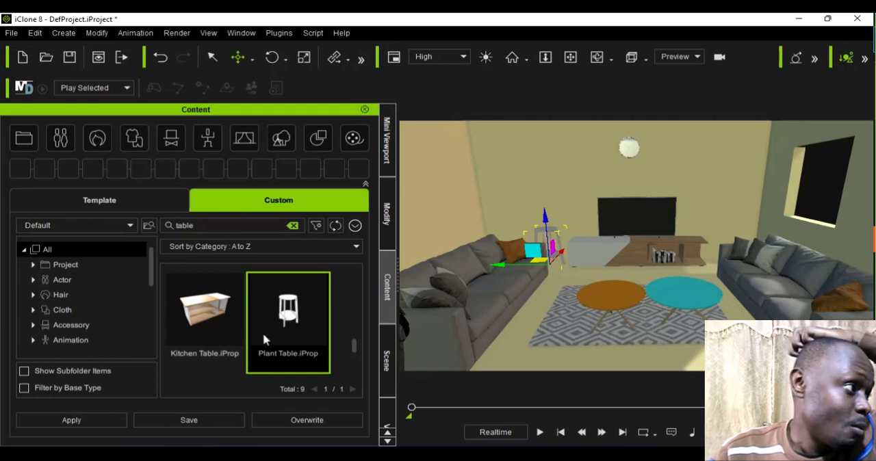
Step: Add the Table_Decor prop, raise it onto the orange coffee table's top, and place a second one on the blue coffee table
scroll(309, 363, down, 1)
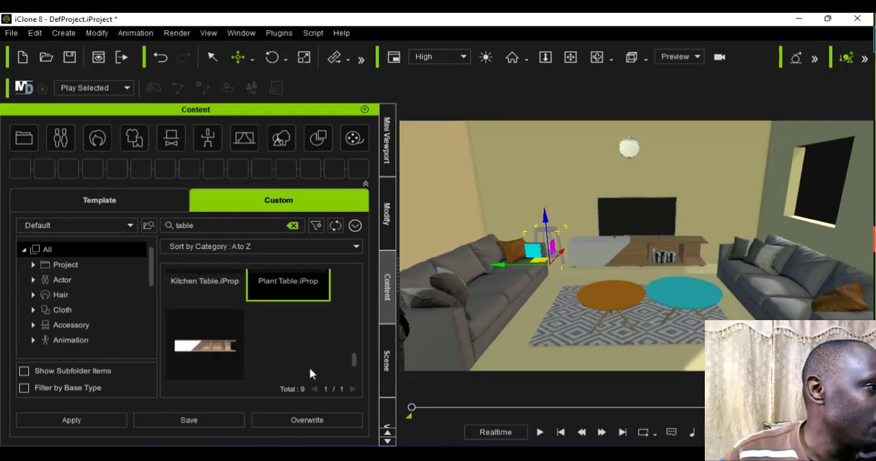
scroll(310, 374, down, 1)
scroll(308, 372, up, 4)
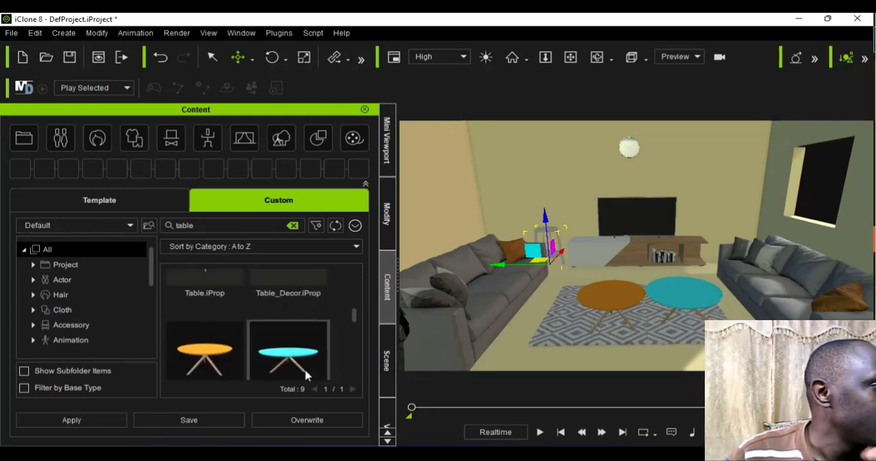
scroll(306, 375, up, 1)
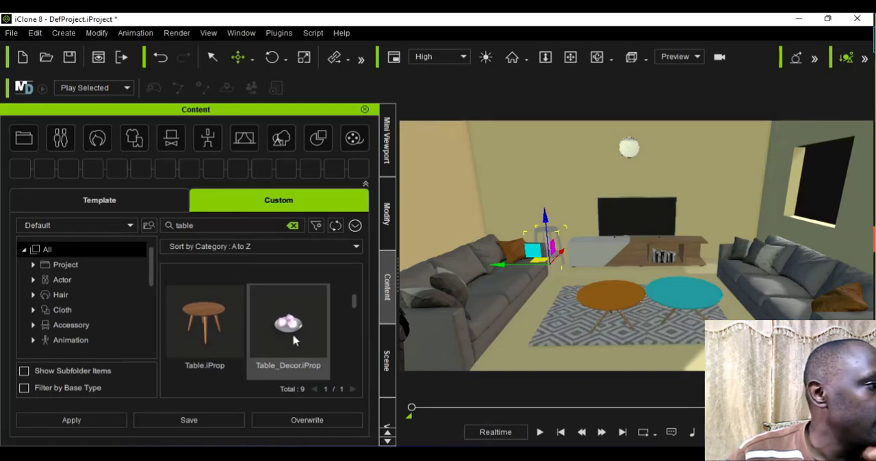
drag(293, 338, 620, 317)
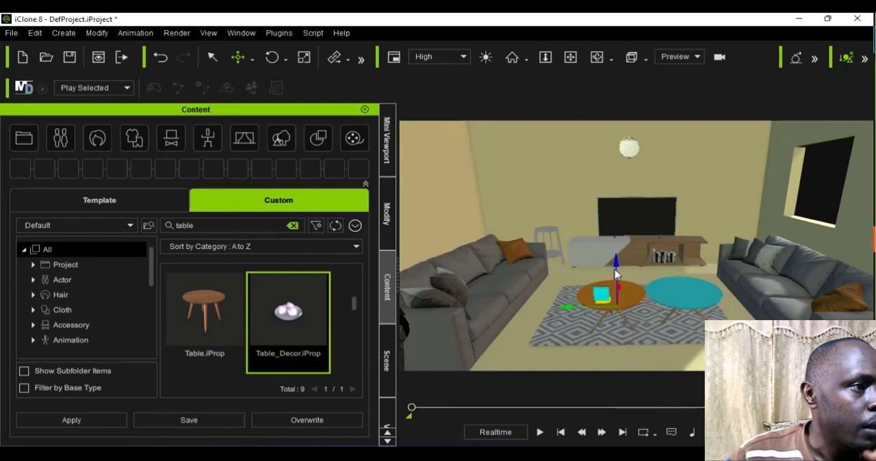
drag(617, 268, 613, 233)
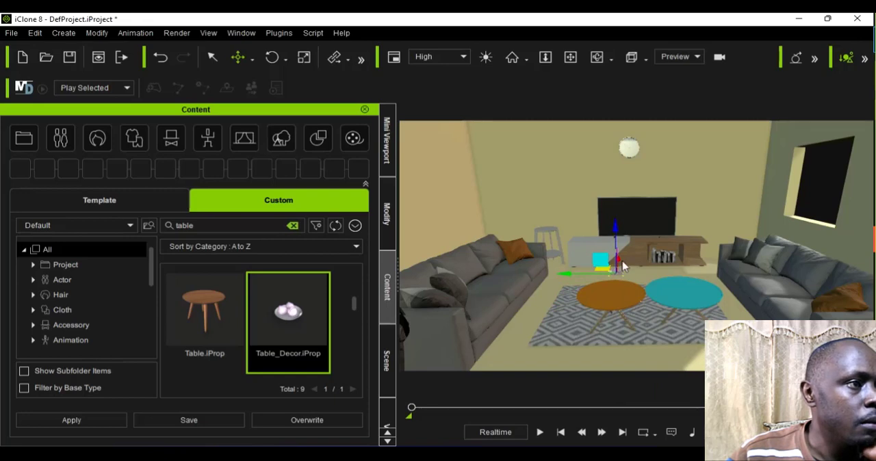
drag(622, 266, 625, 285)
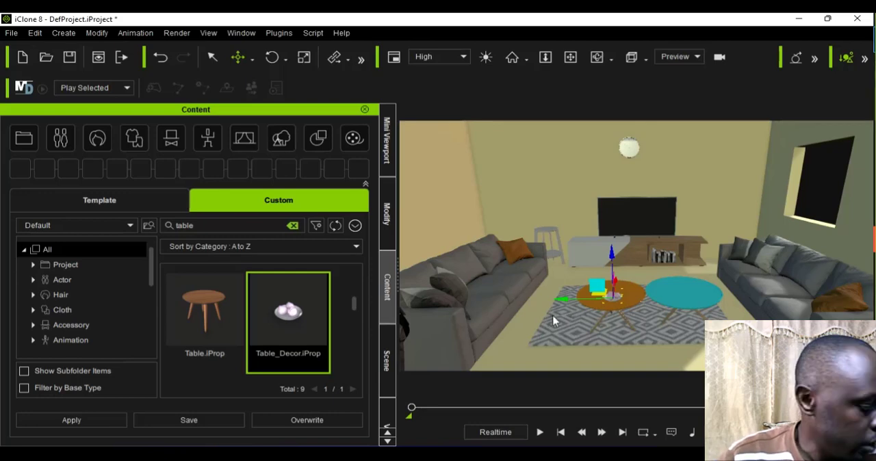
drag(603, 308, 678, 287)
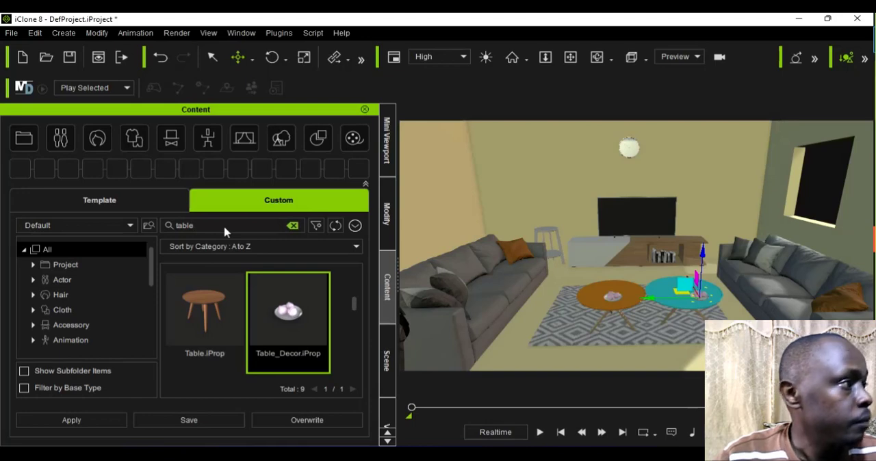
Step: Search the custom content for books and add the Stack_of_Books_3 prop at the front of the orange coffee table
key(BackSpace)
key(BackSpace)
key(BackSpace)
key(BackSpace)
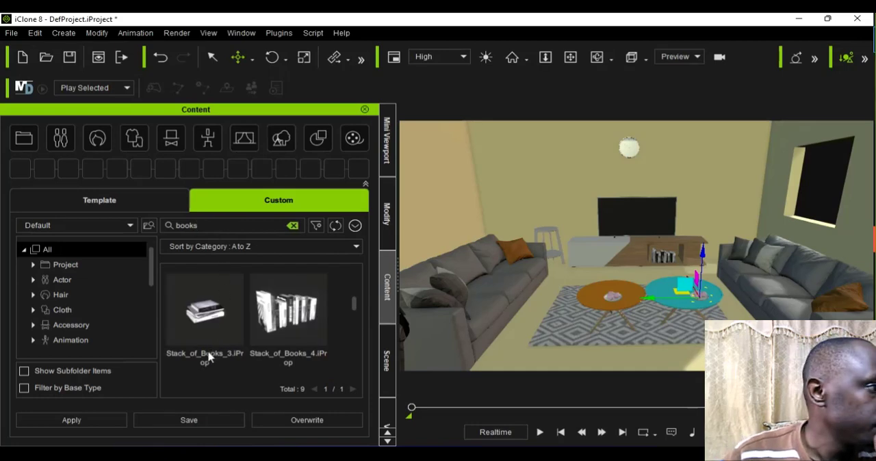
drag(208, 356, 593, 333)
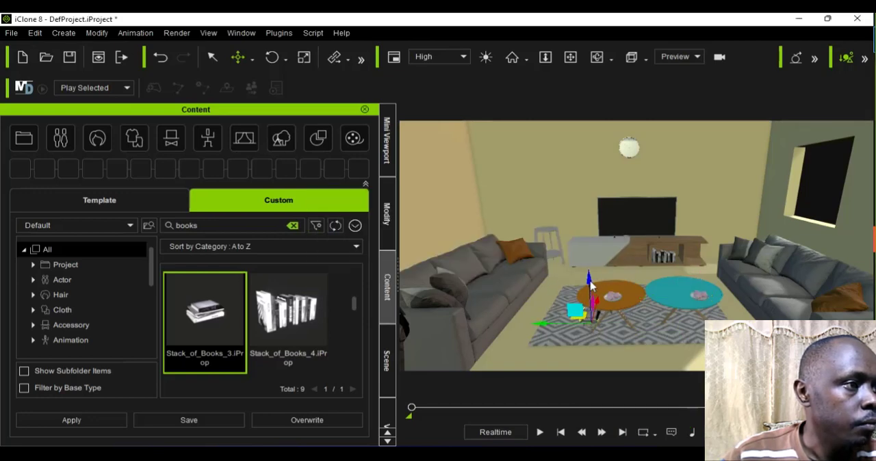
Step: Raise the book stack to tabletop height and move it onto the orange coffee table, behind the table decor
drag(591, 286, 586, 252)
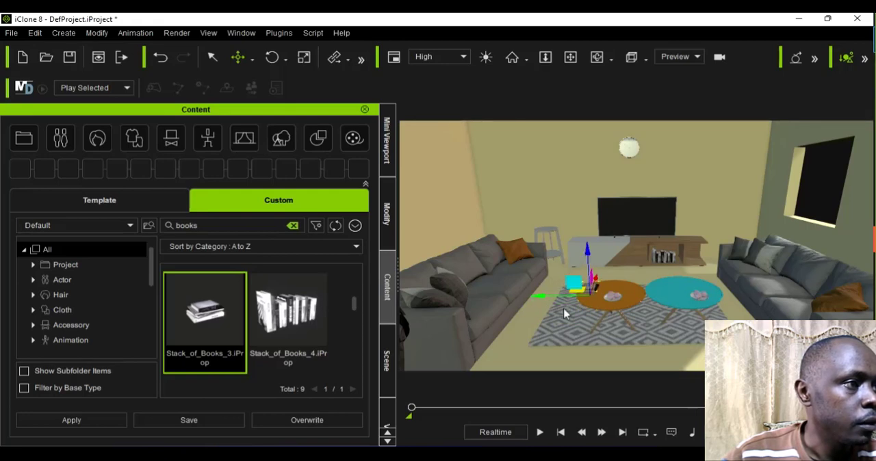
drag(565, 313, 593, 303)
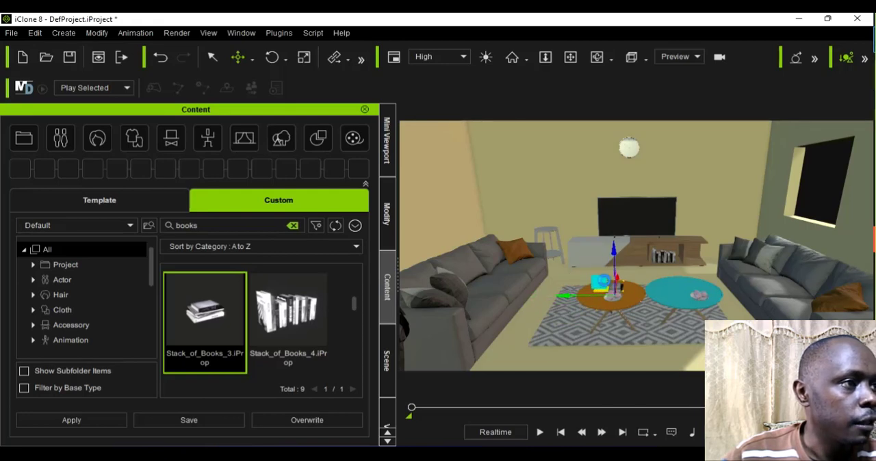
drag(614, 255, 614, 258)
click(602, 255)
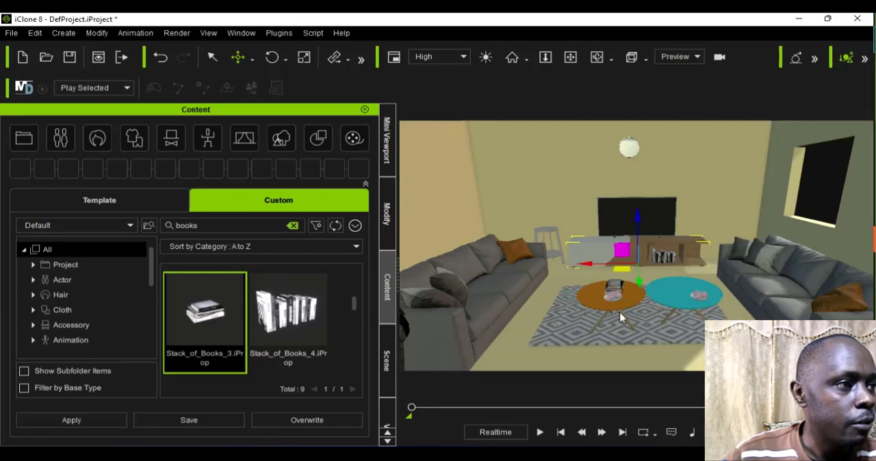
Step: Duplicate the table decor and the book stack from the orange coffee table onto the blue coffee table
scroll(619, 317, up, 2)
scroll(599, 330, up, 1)
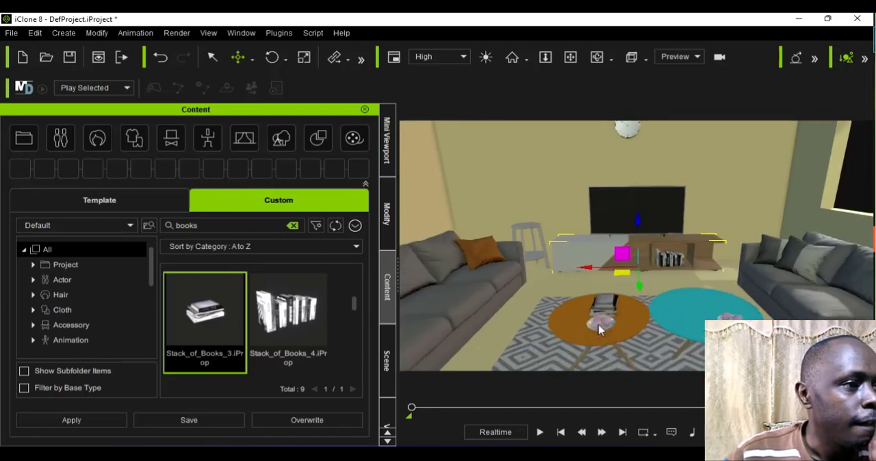
click(606, 318)
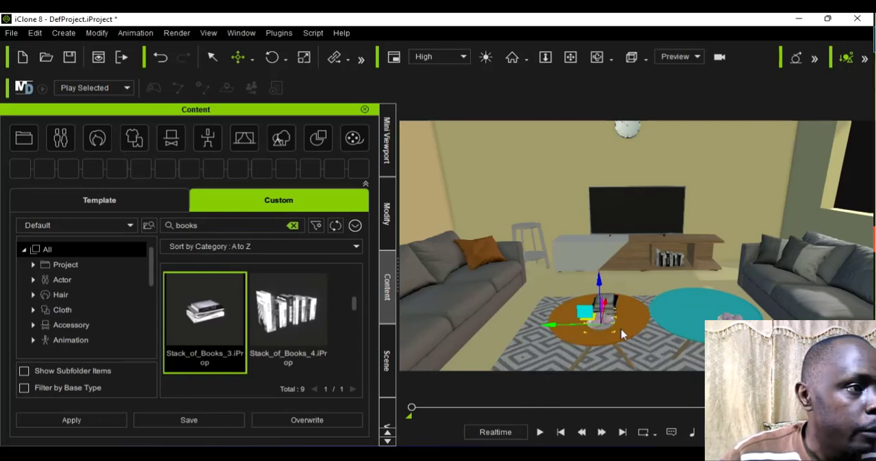
ctrl+drag(621, 330, 636, 330)
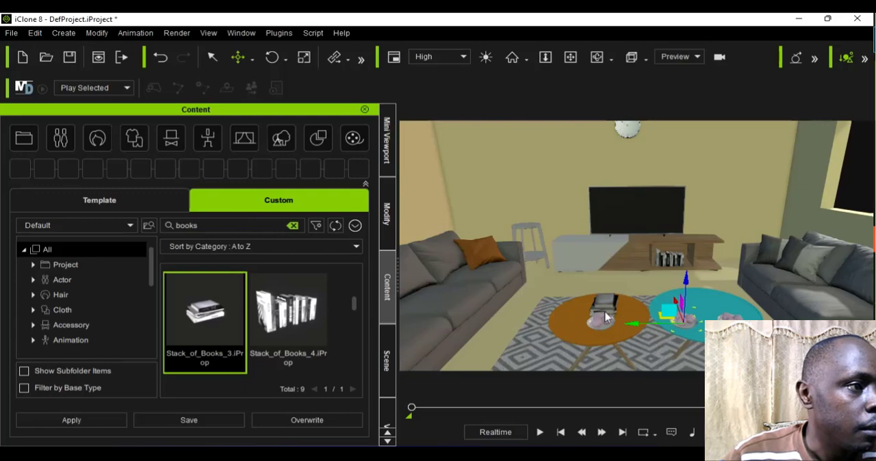
click(605, 316)
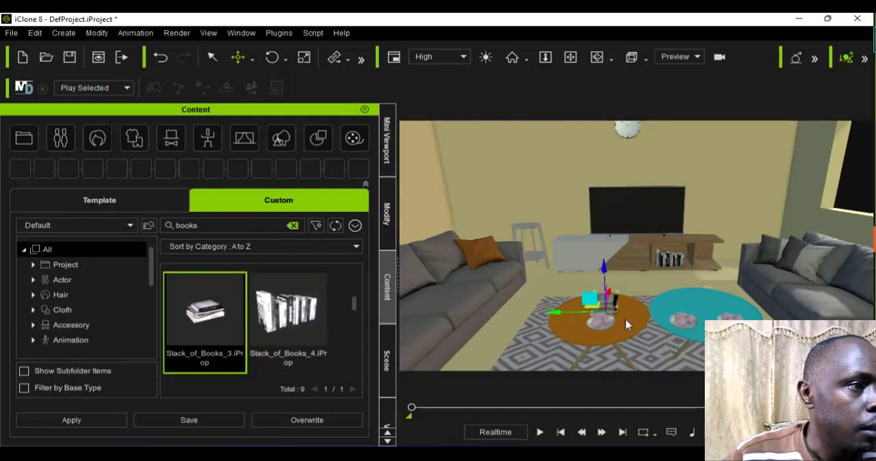
drag(558, 324, 661, 319)
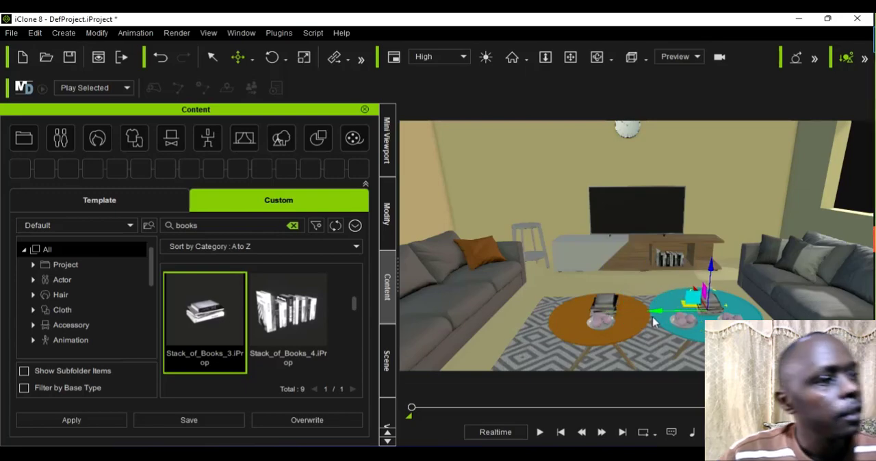
scroll(652, 325, down, 3)
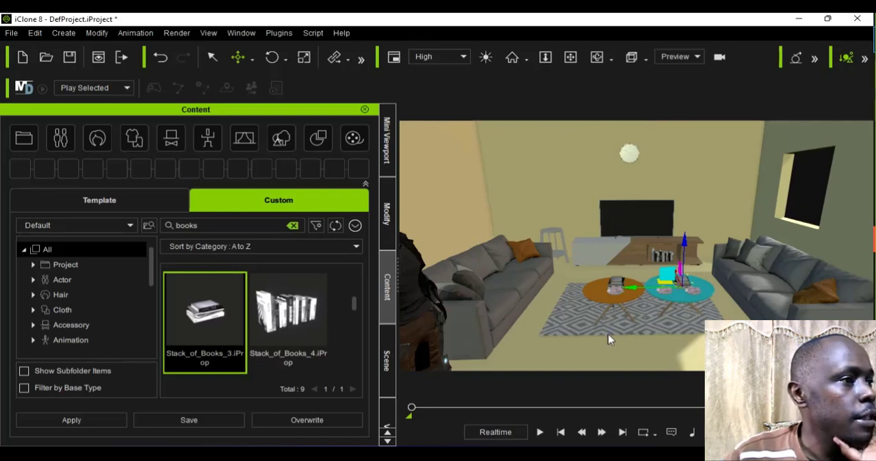
Step: Inspect the furnished living room from a lower viewing angle and look through the available Stack_of_Books props
click(596, 59)
drag(567, 276, 578, 240)
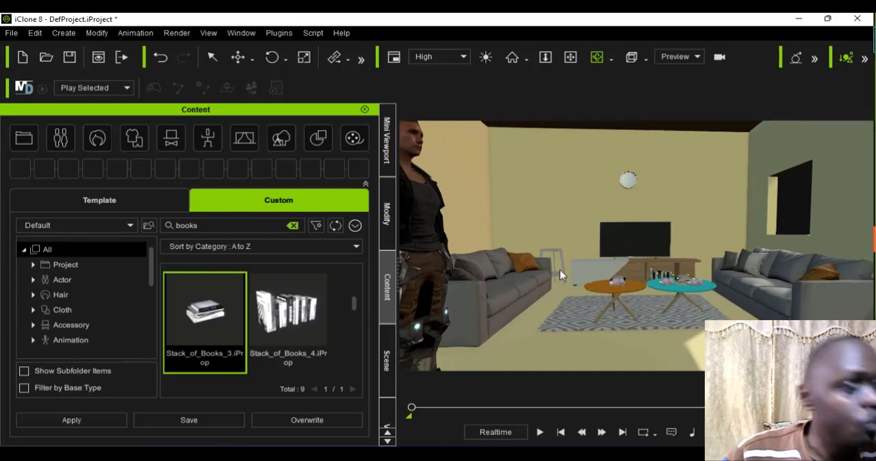
scroll(567, 368, up, 2)
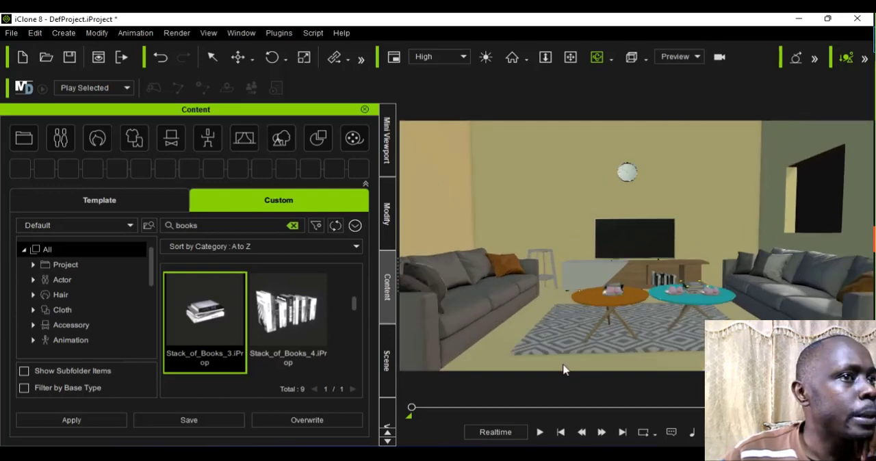
scroll(564, 369, down, 2)
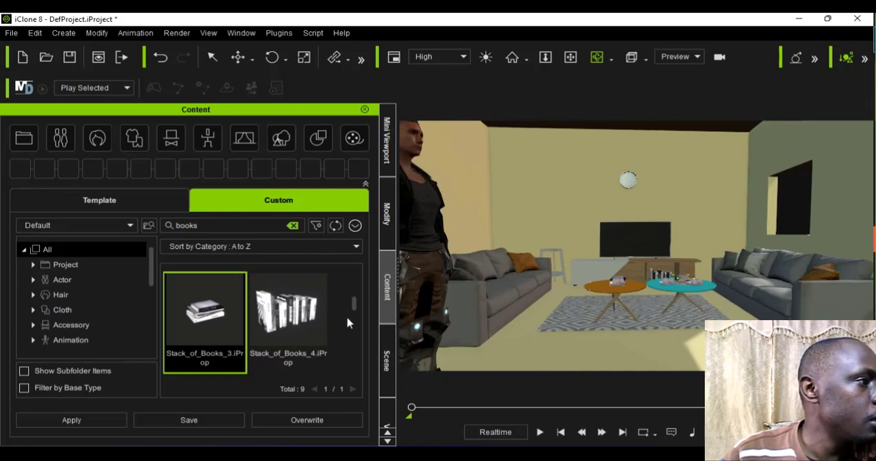
scroll(356, 336, down, 5)
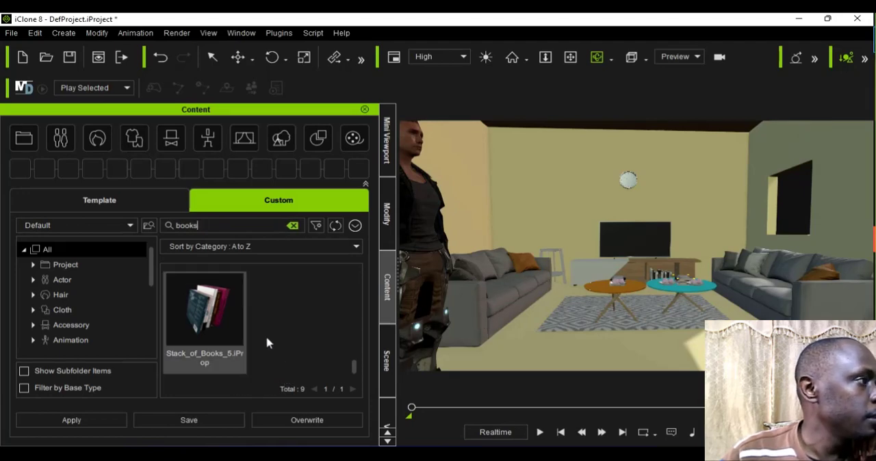
scroll(274, 341, up, 3)
scroll(326, 349, up, 1)
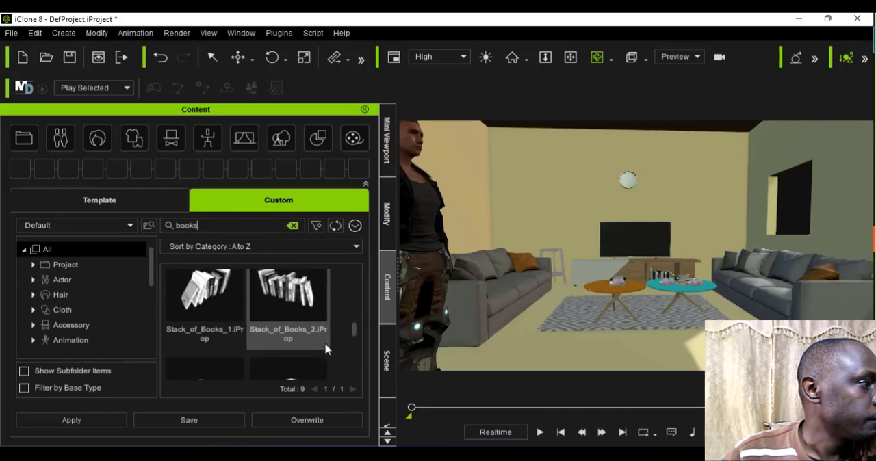
scroll(327, 349, up, 1)
Step: Clear the books search and look through the custom content and the template packs for more props
click(205, 226)
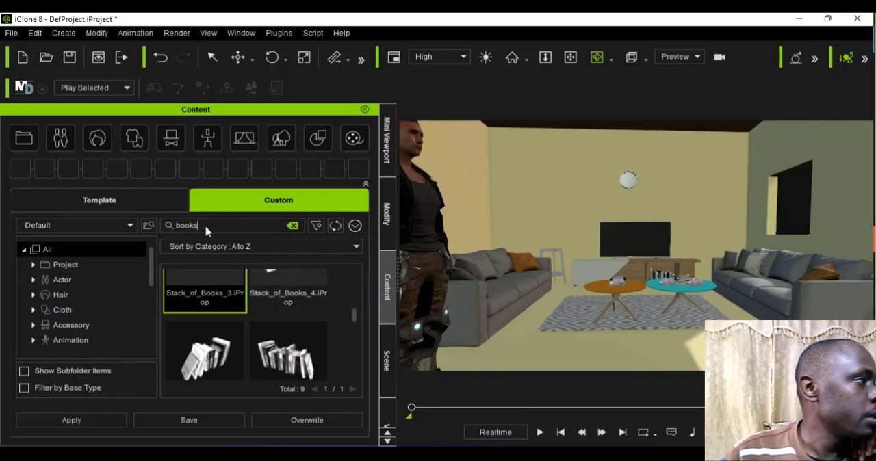
key(BackSpace)
key(BackSpace)
key(BackSpace)
key(BackSpace)
key(BackSpace)
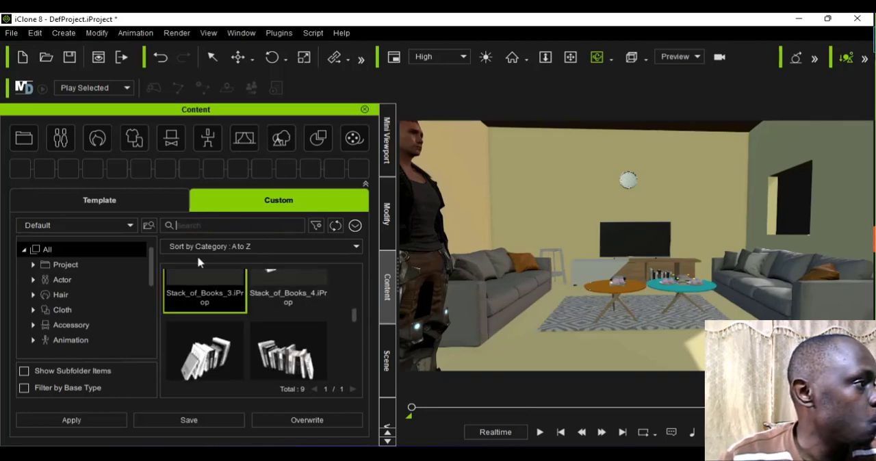
scroll(235, 336, down, 3)
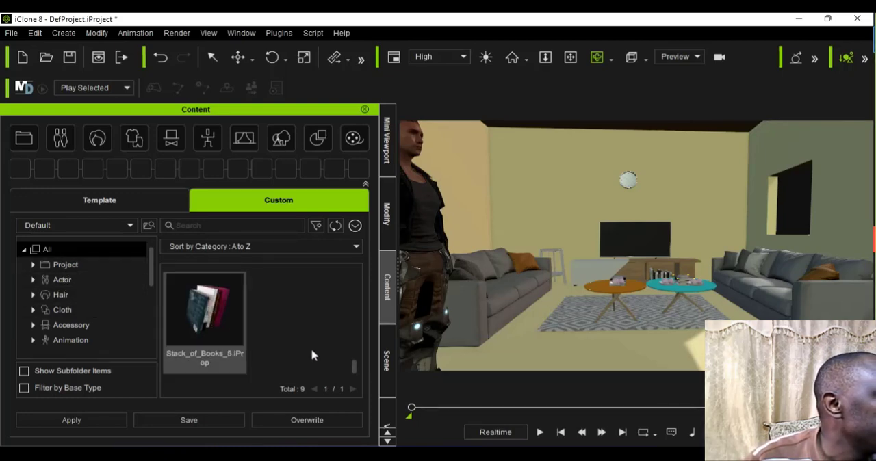
drag(356, 376, 372, 401)
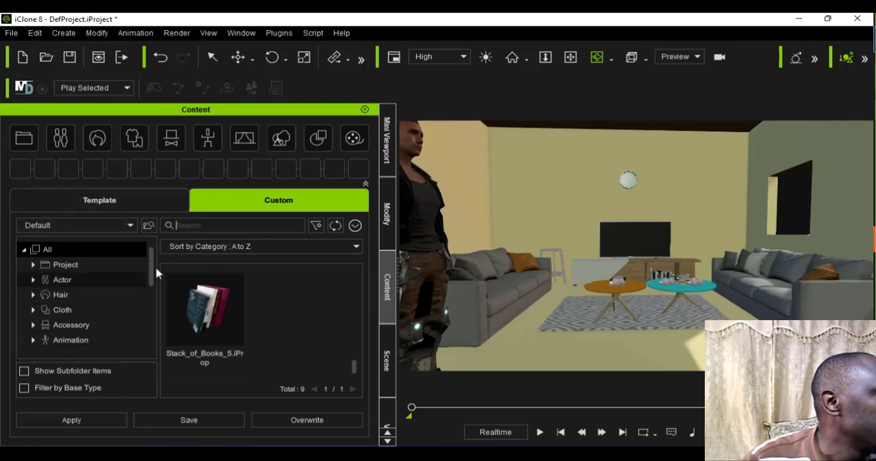
click(139, 200)
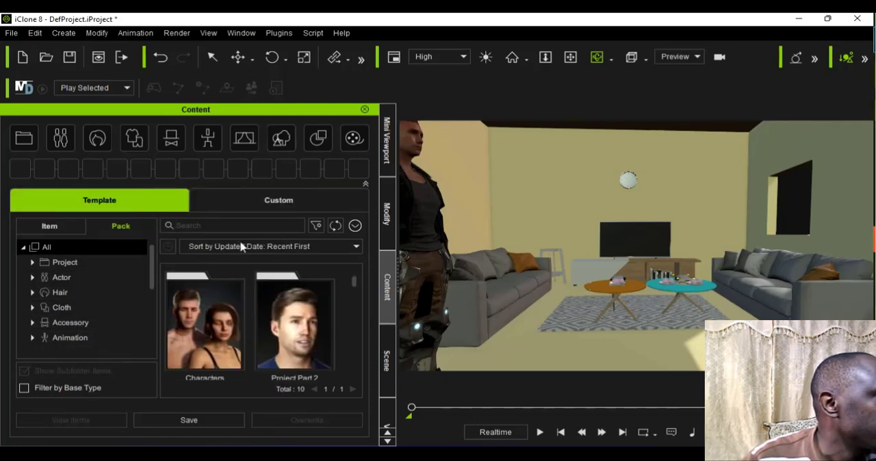
click(261, 207)
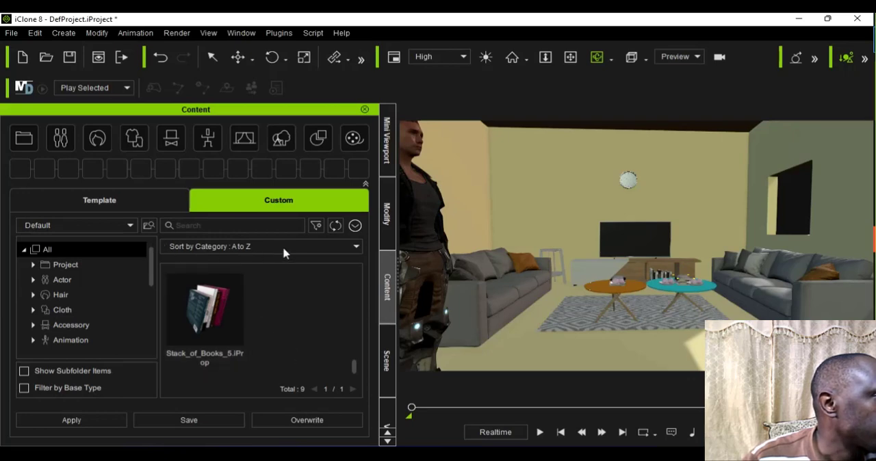
click(56, 225)
click(37, 246)
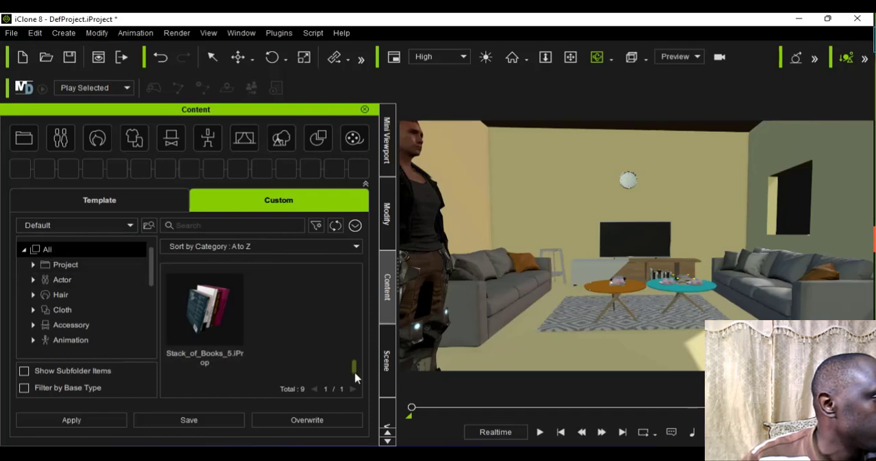
drag(355, 375, 347, 274)
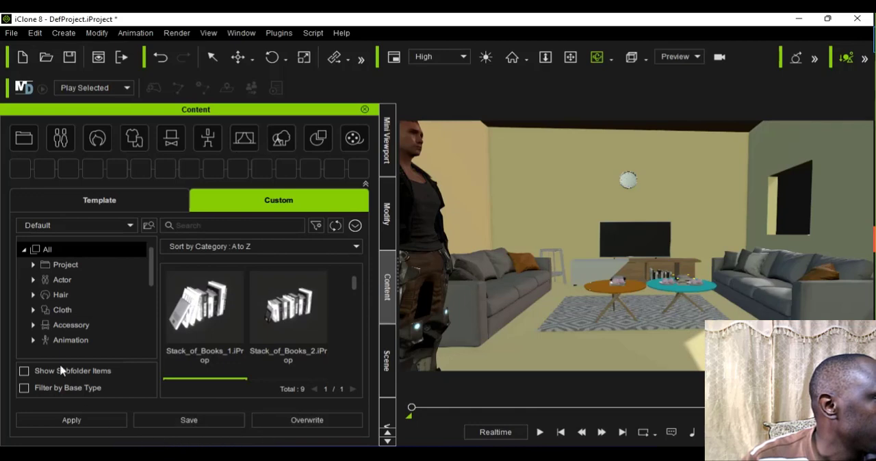
click(104, 203)
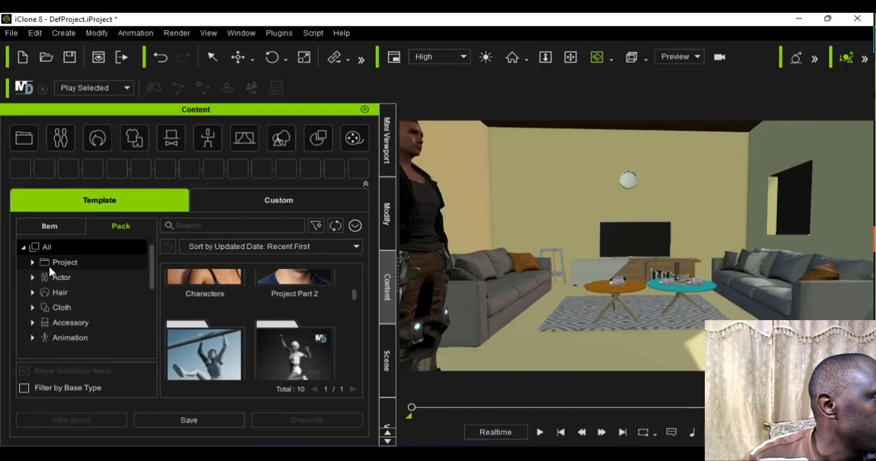
click(65, 230)
click(120, 227)
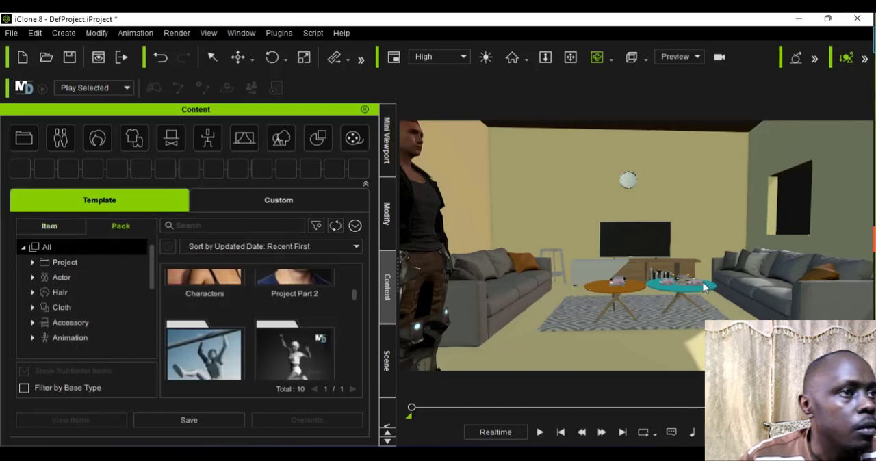
Step: Examine the house interior from further back, then the empty room on the other side of the partition wall
scroll(702, 288, down, 3)
scroll(702, 288, down, 4)
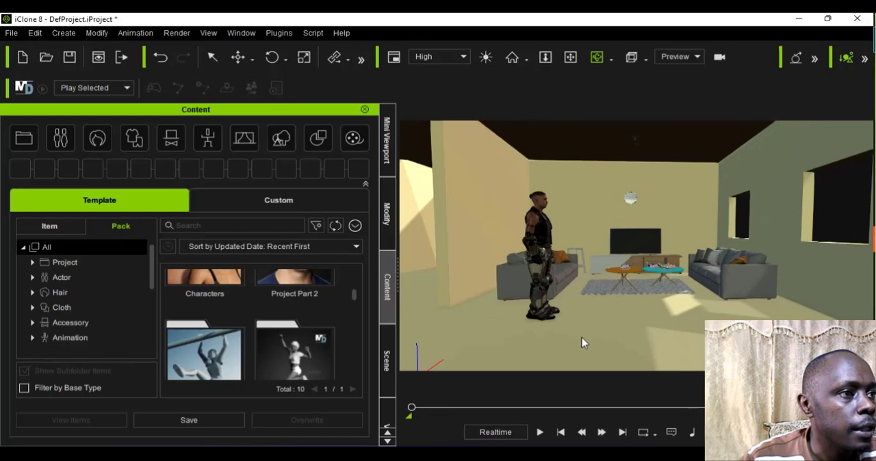
right_drag(614, 342, 667, 342)
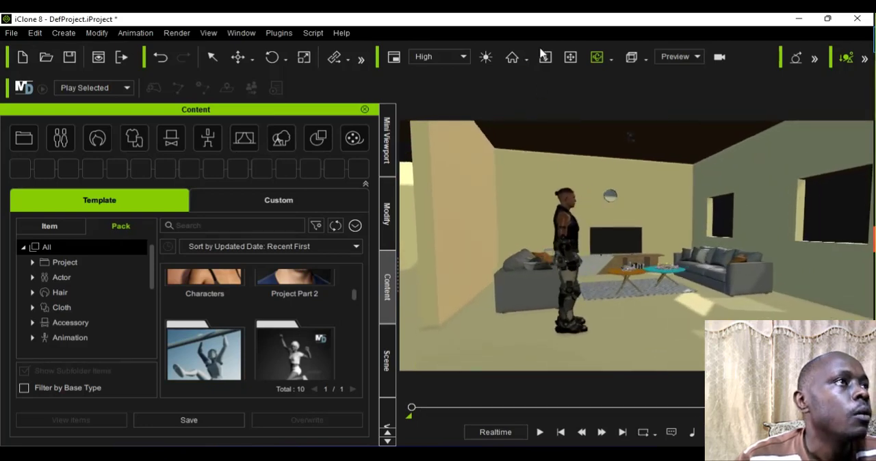
click(570, 56)
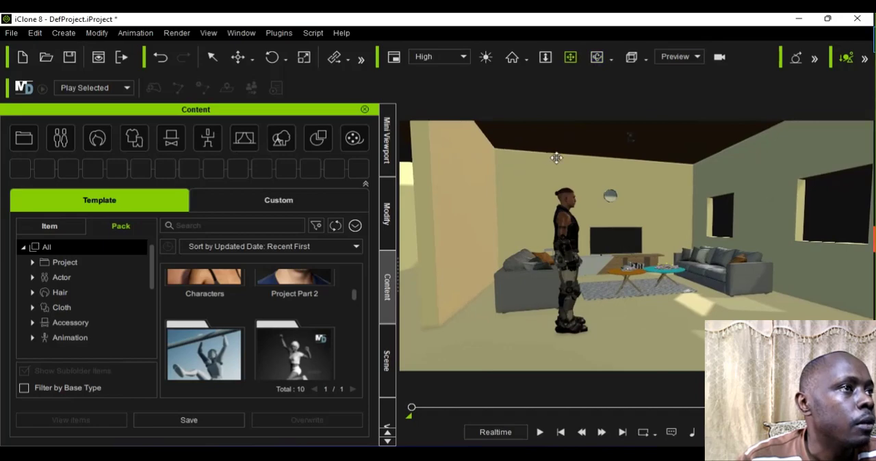
drag(557, 158, 615, 173)
drag(620, 175, 620, 176)
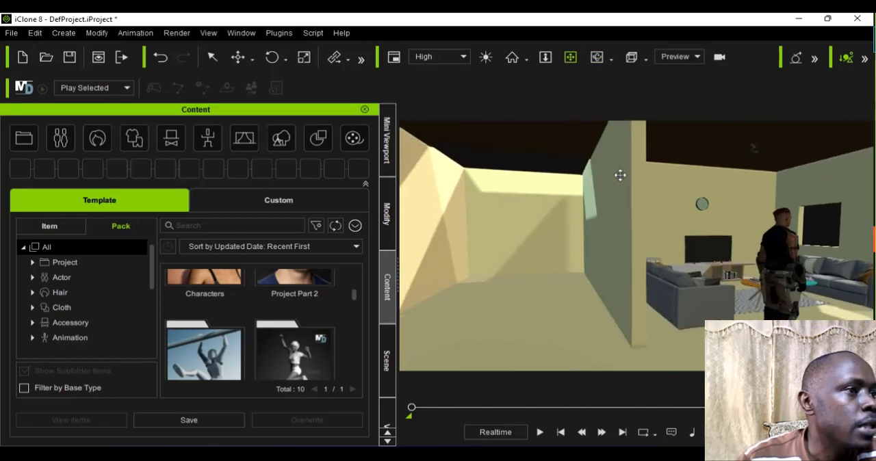
drag(524, 232, 475, 258)
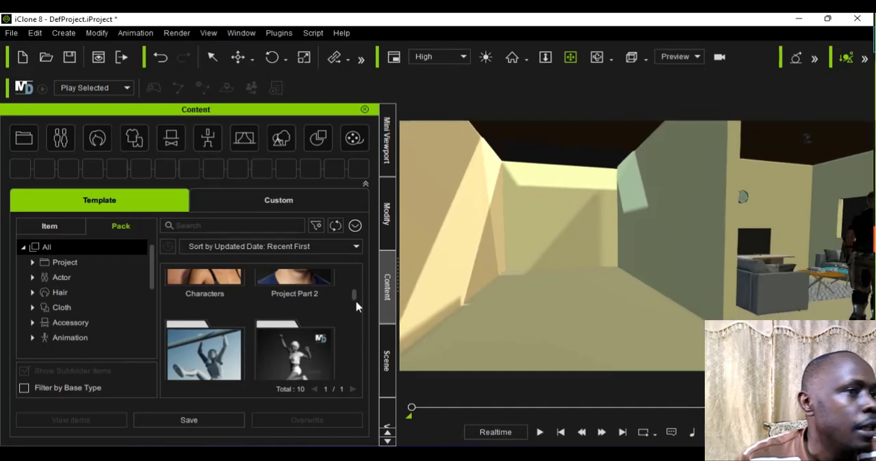
Step: Look through the template packs and the item categories for a prop suited to the empty room
scroll(360, 312, down, 1)
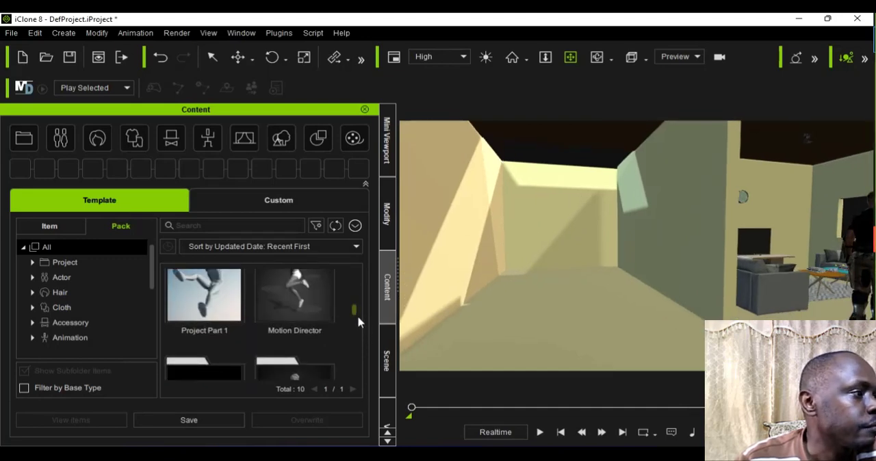
scroll(356, 329, down, 1)
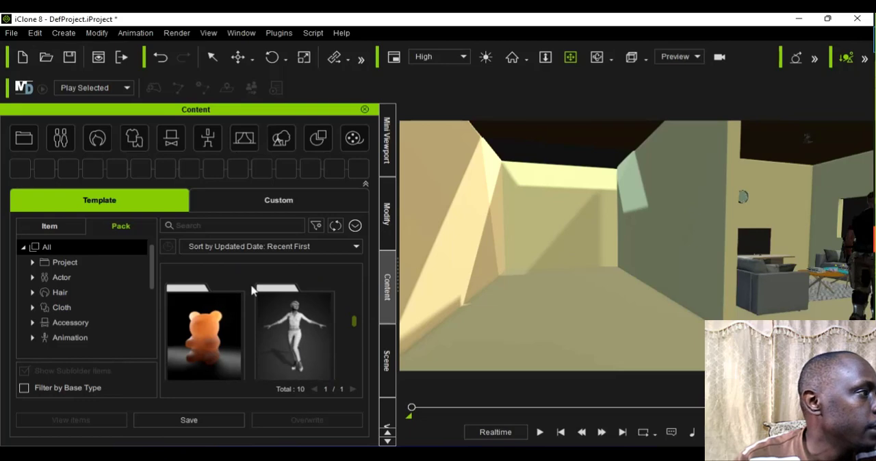
scroll(252, 291, up, 1)
click(45, 225)
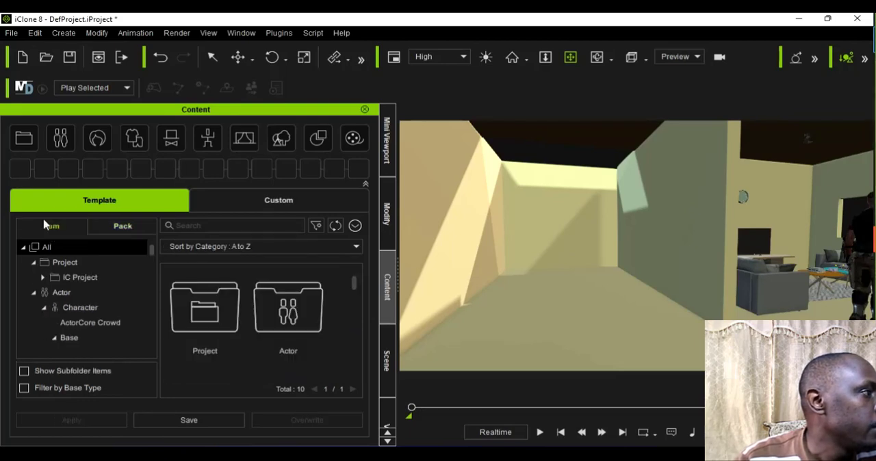
click(121, 233)
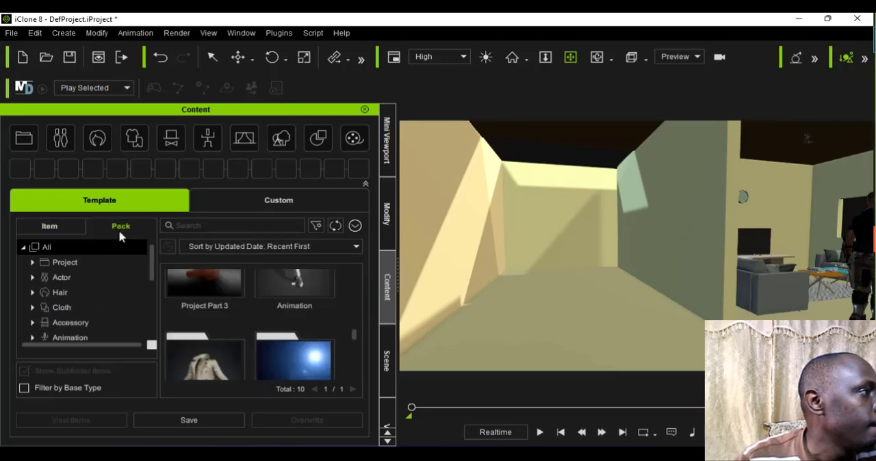
click(60, 225)
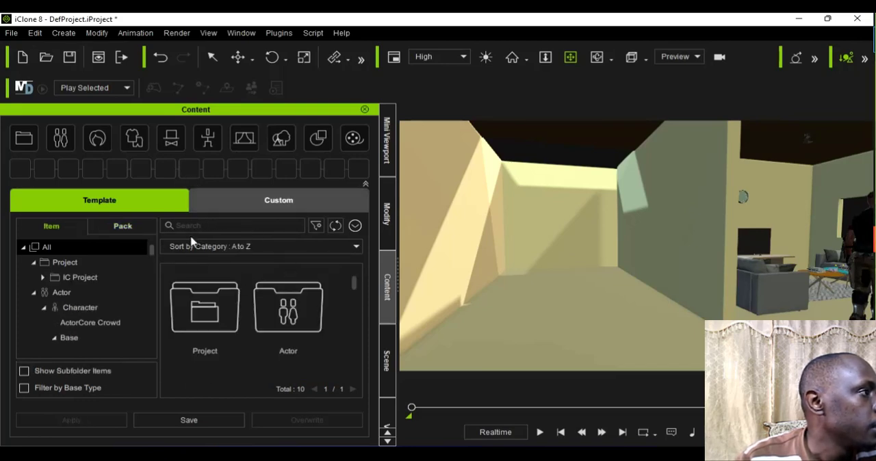
click(120, 229)
Step: Search the template items for "bed" and place the Bed prop on the floor of the empty room
click(49, 226)
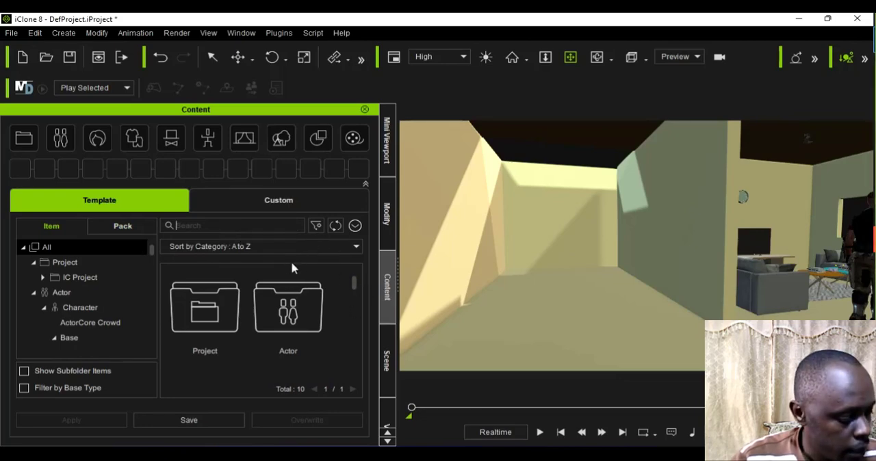
text(bed)
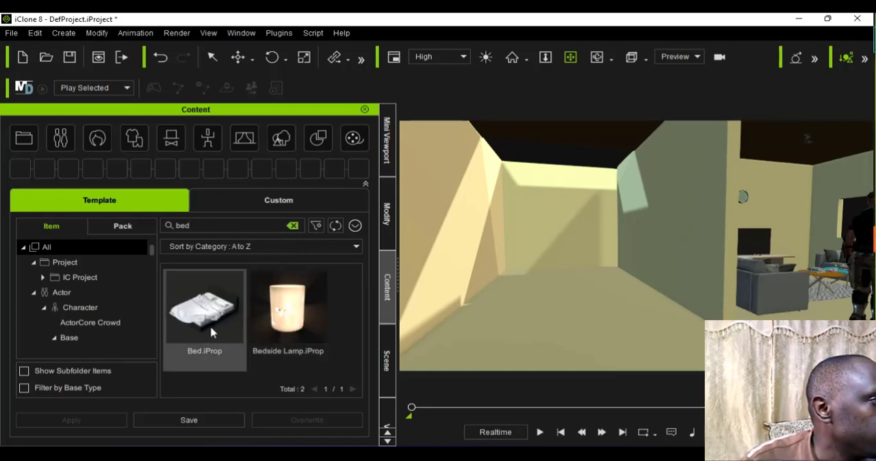
drag(205, 308, 537, 313)
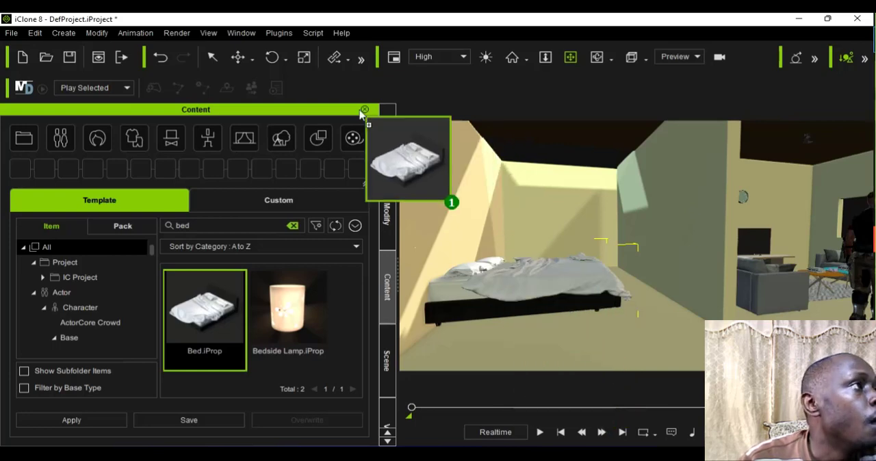
Step: Move the bed within the empty room to about X 406.3, Y 300.8
click(238, 57)
click(251, 60)
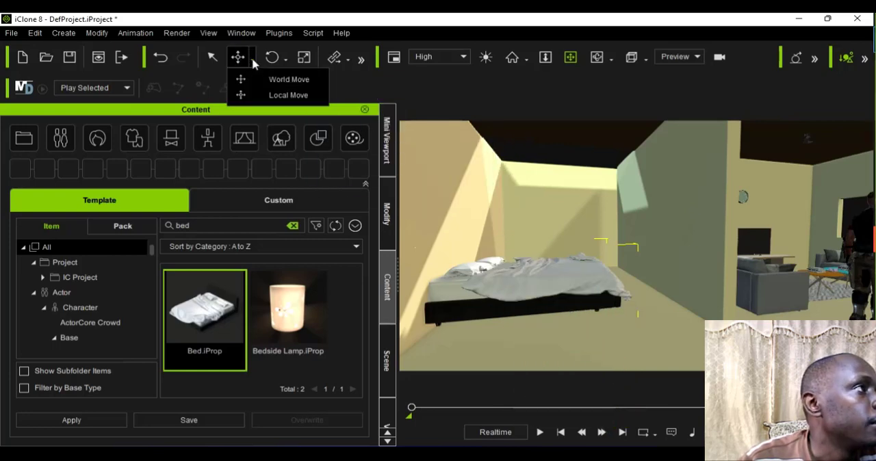
click(524, 285)
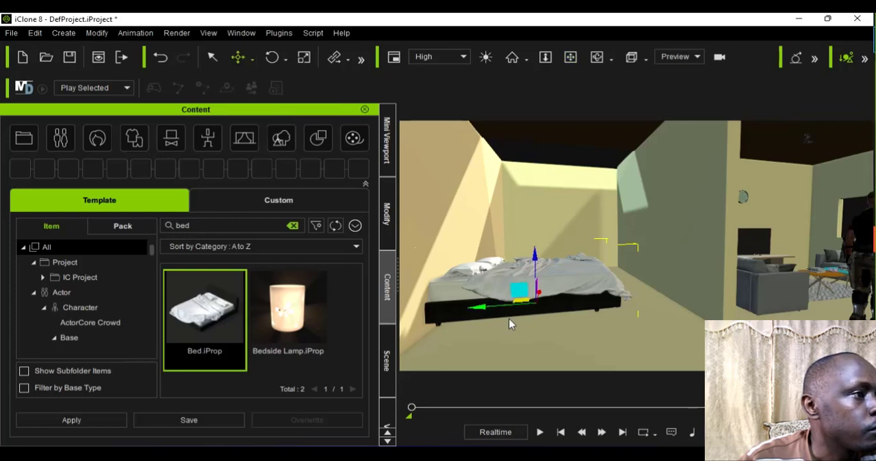
drag(510, 325, 523, 319)
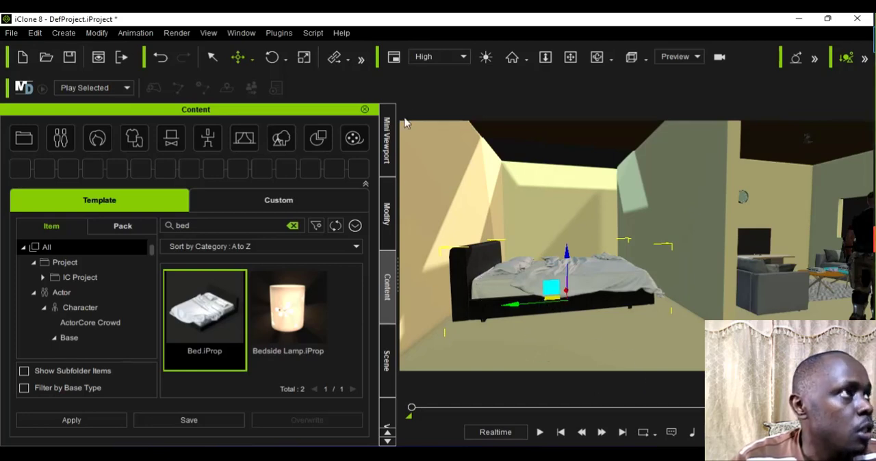
Step: Set the bed's Z rotation to -90 so that its headboard faces the room's back wall
click(387, 228)
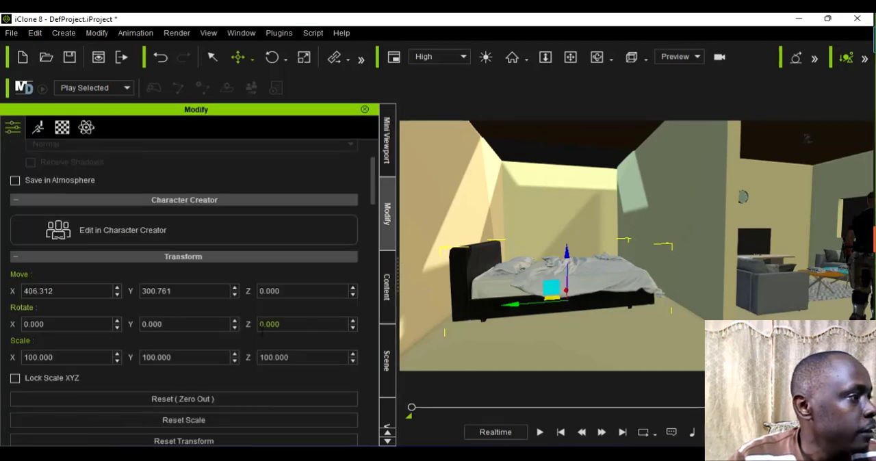
click(261, 324)
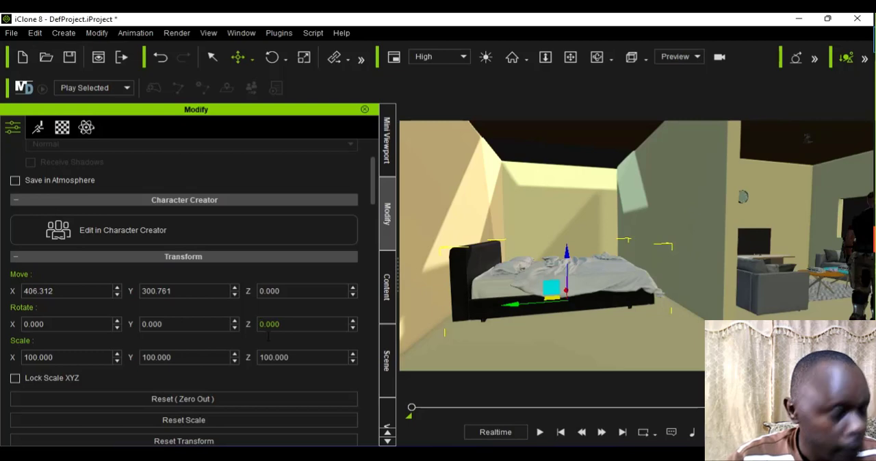
text(9)
key(Return)
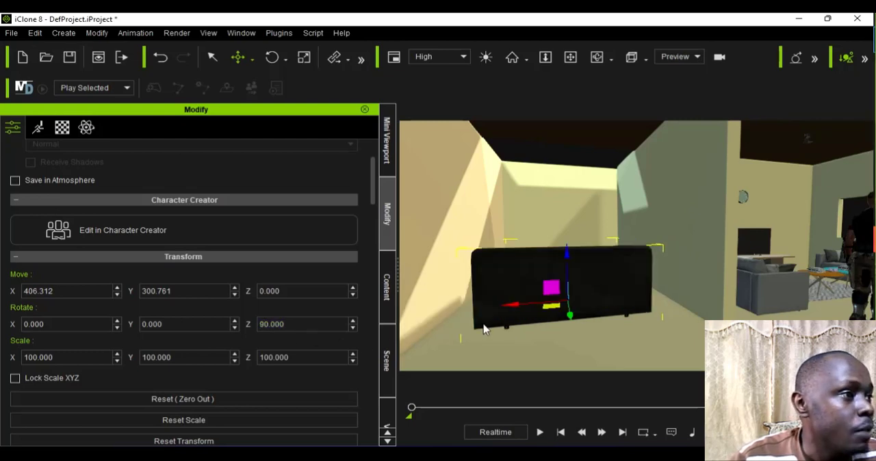
click(261, 326)
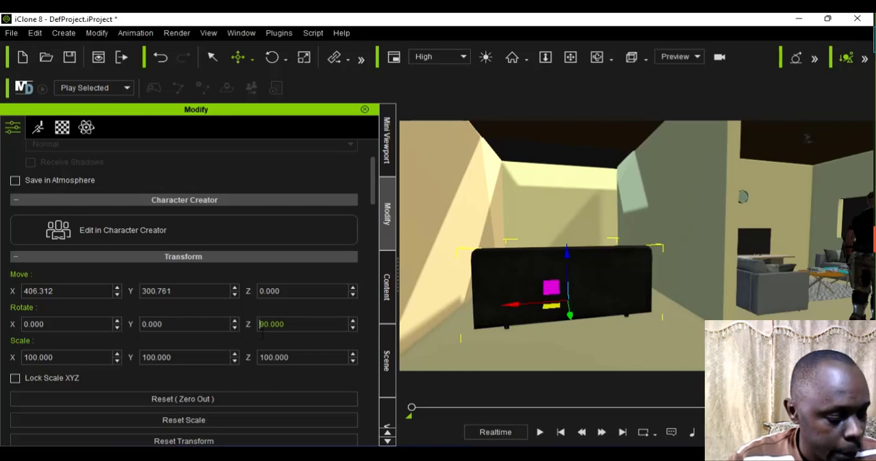
text(-)
key(Return)
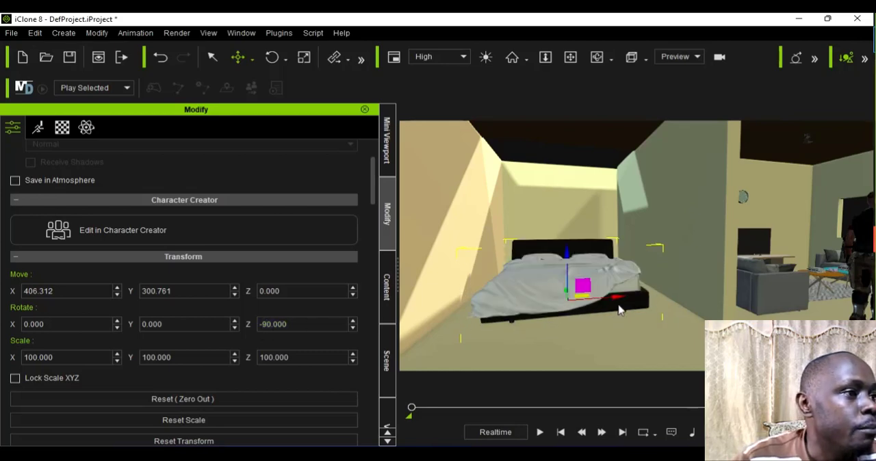
Step: Move the bed back against the room's rear wall and away from the partition, to about X 573.6, Y 374.8, using Local Move
drag(612, 303, 578, 310)
scroll(570, 257, up, 3)
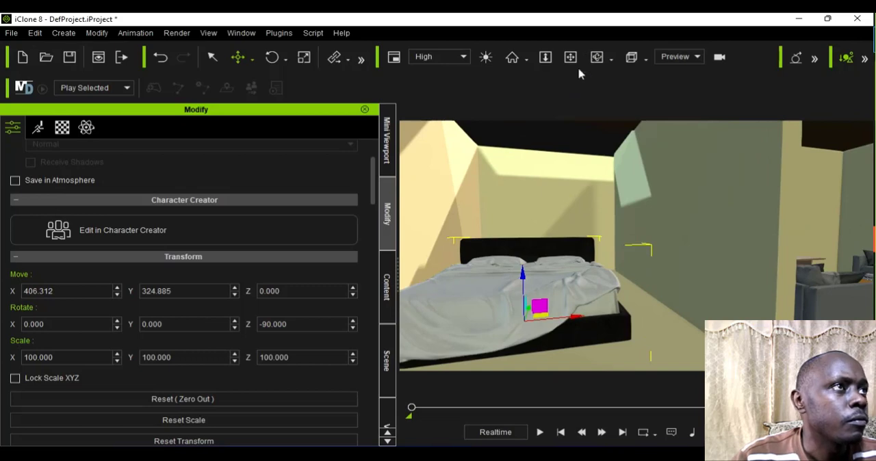
right_drag(557, 240, 559, 299)
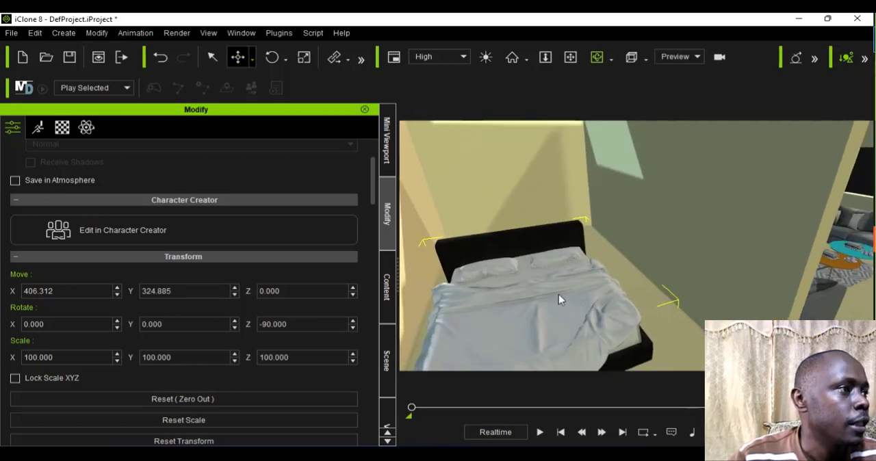
click(254, 57)
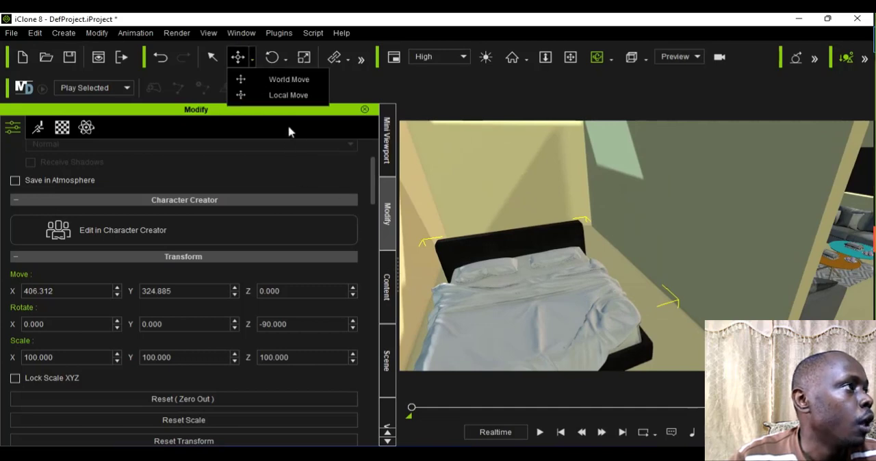
click(294, 95)
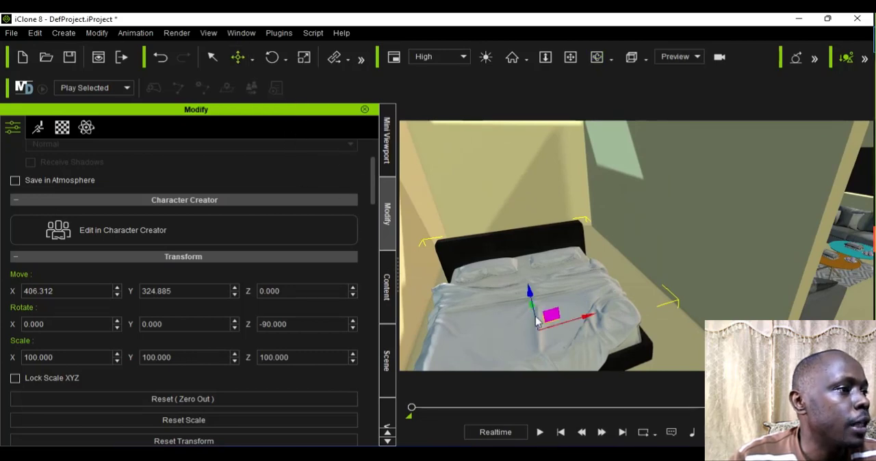
click(597, 55)
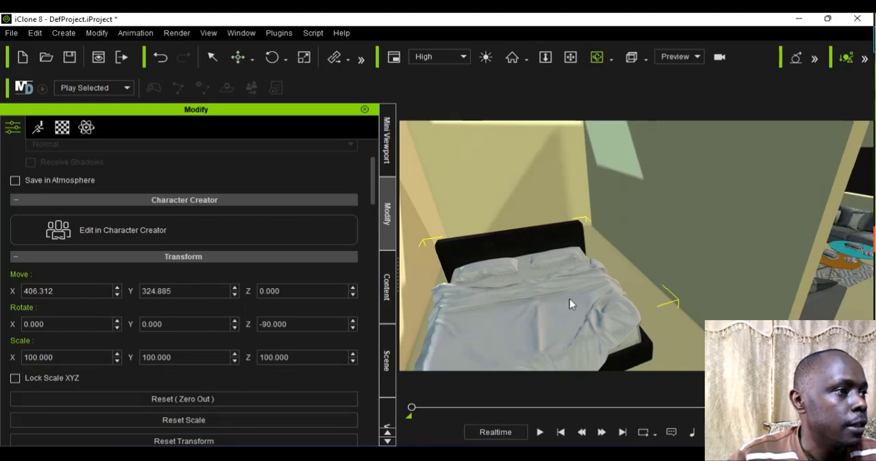
drag(572, 304, 586, 292)
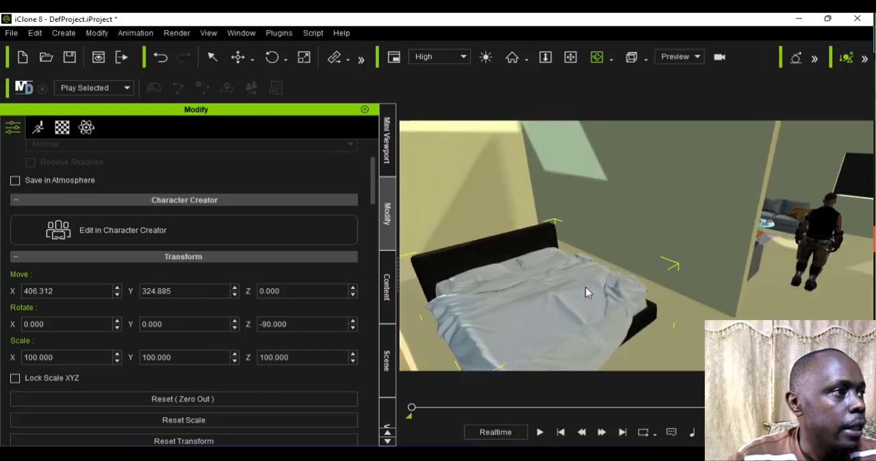
click(252, 58)
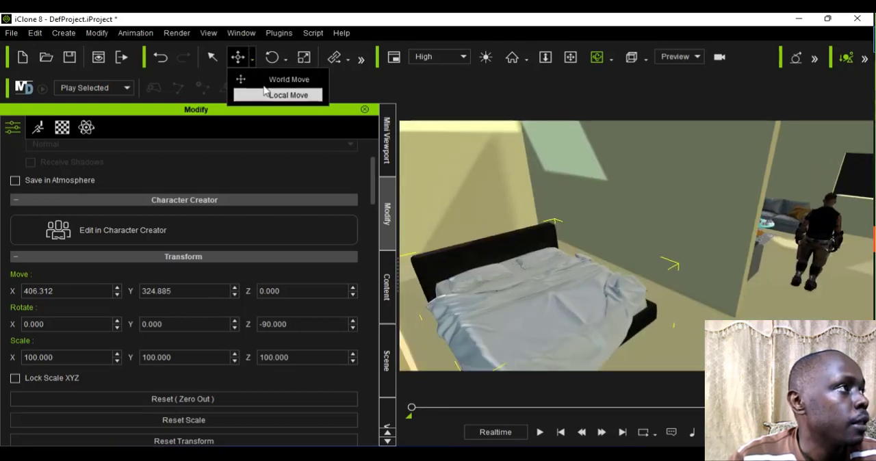
click(264, 91)
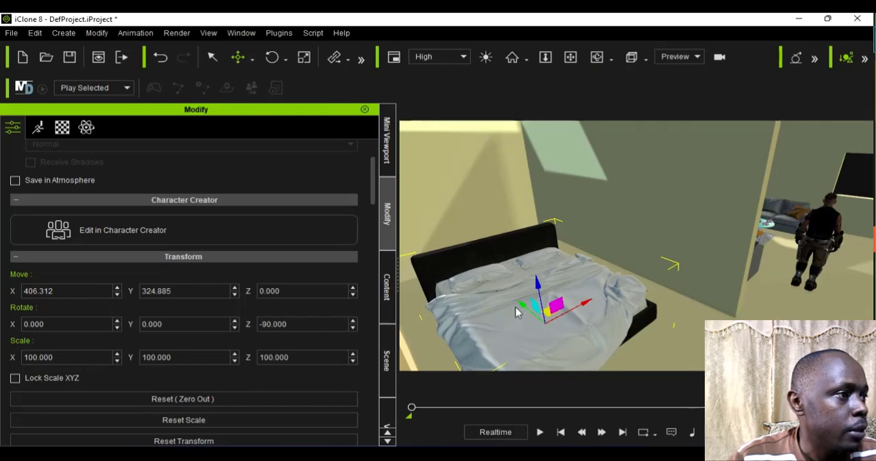
mouse_move(501, 296)
mouse_down()
mouse_move(479, 286)
mouse_move(499, 287)
mouse_move(491, 293)
mouse_up()
Step: Shift the bed sideways along the back wall towards the partition wall, to about Y 343.8, using Local Move
click(570, 57)
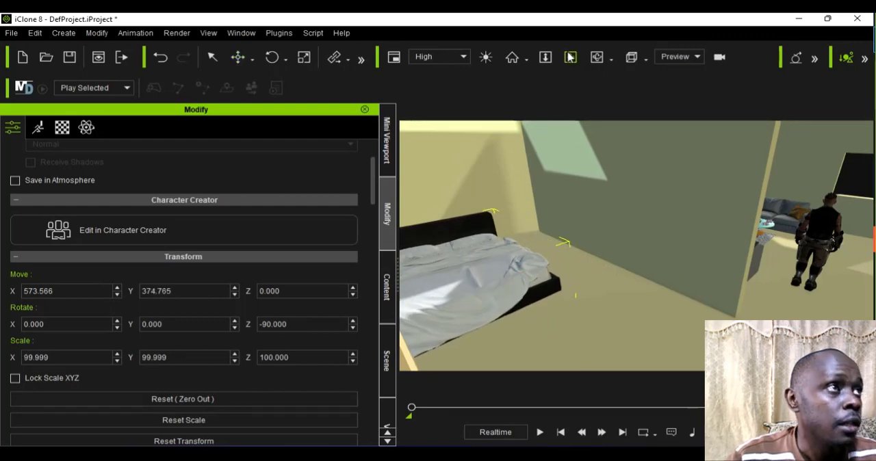
scroll(593, 246, up, 5)
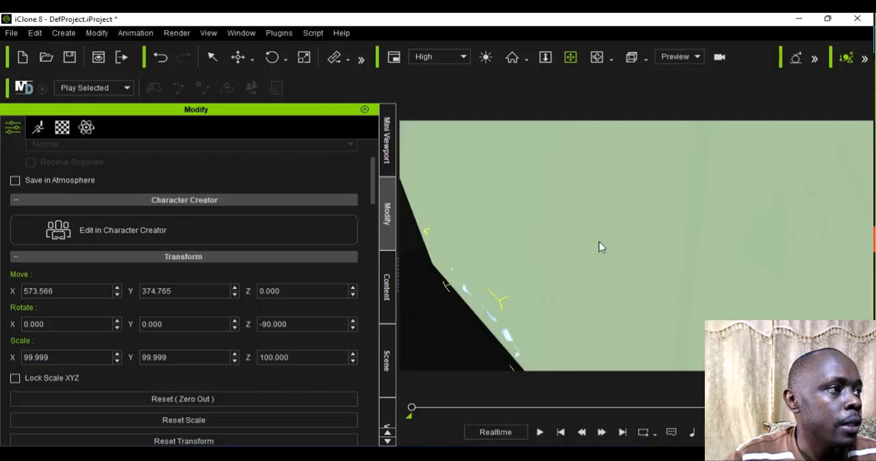
drag(588, 251, 564, 275)
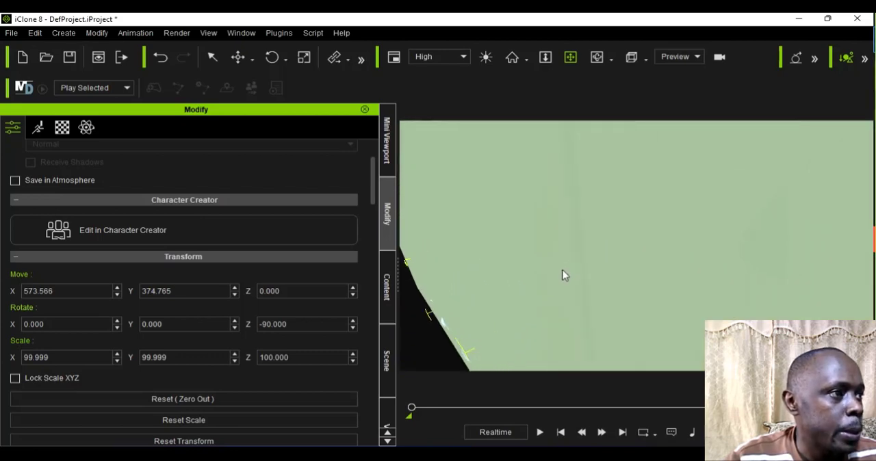
scroll(563, 275, down, 5)
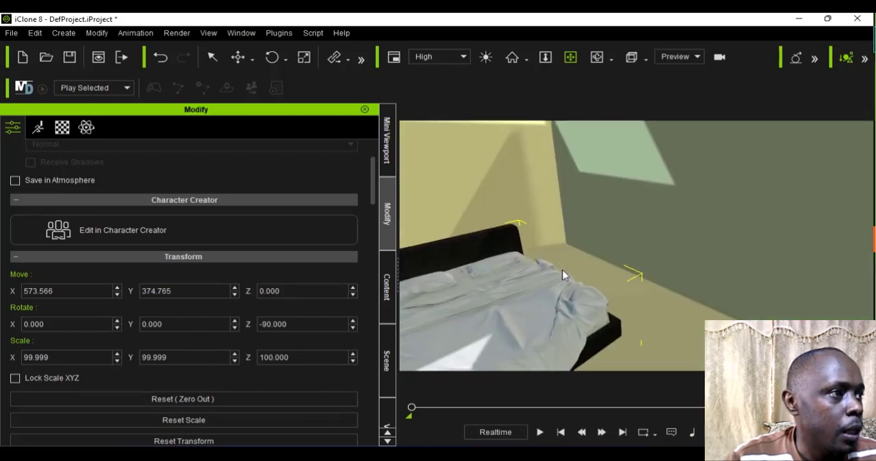
click(254, 60)
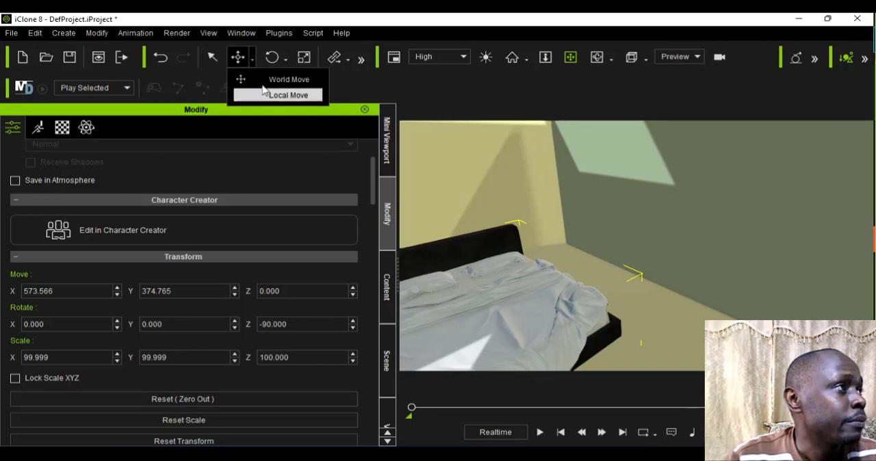
click(284, 95)
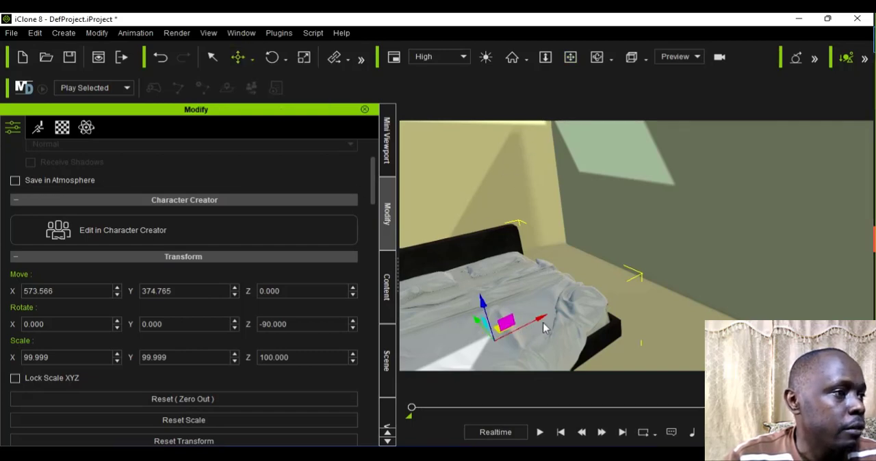
drag(554, 322, 556, 319)
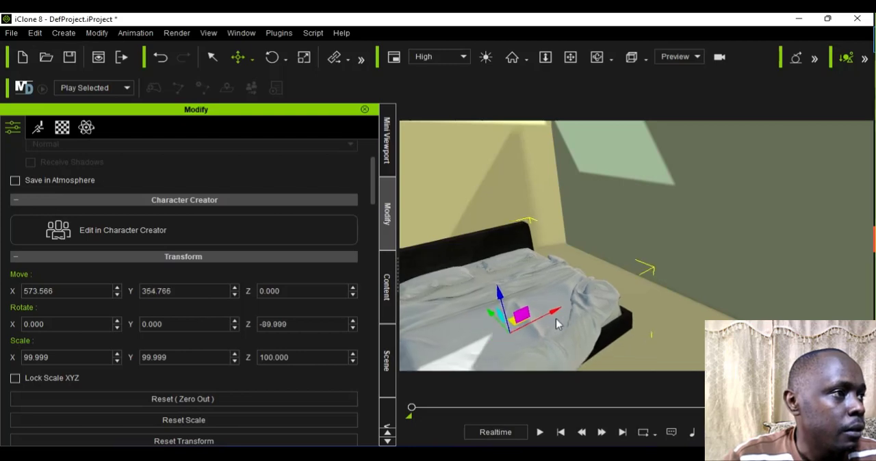
click(596, 57)
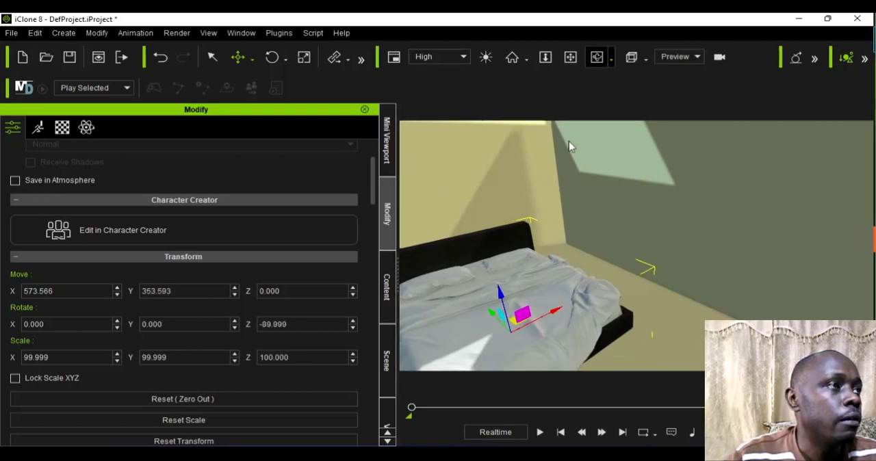
drag(550, 292, 513, 291)
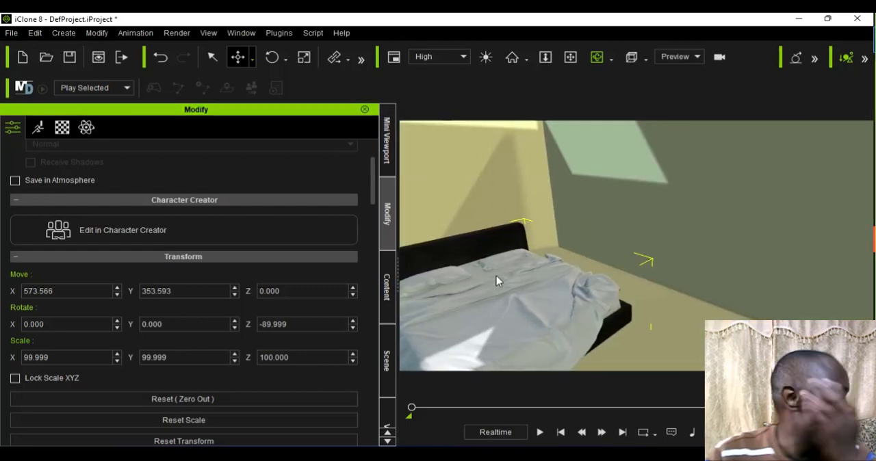
click(249, 57)
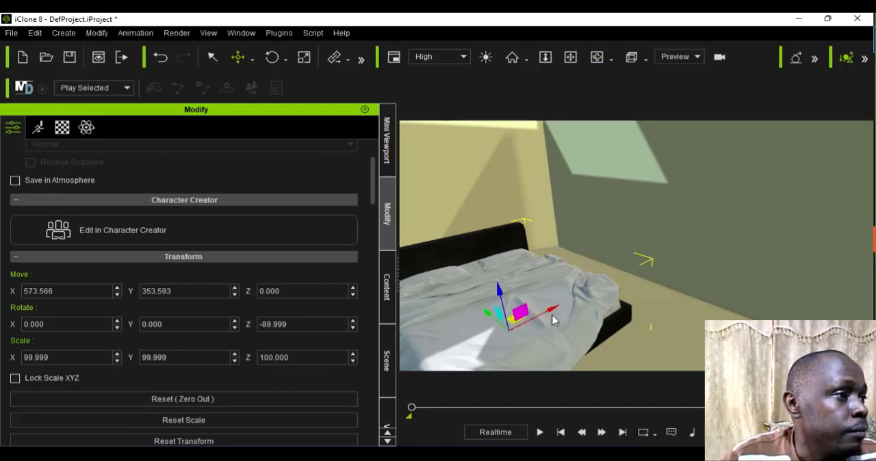
drag(552, 320, 558, 318)
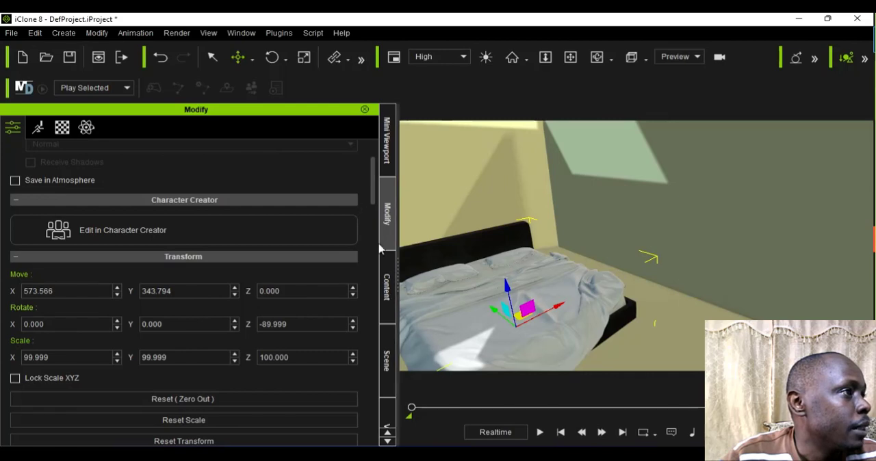
Step: Add the Bedside Lamp prop to the scene near the bed's headboard and raise it above the mattress
click(392, 297)
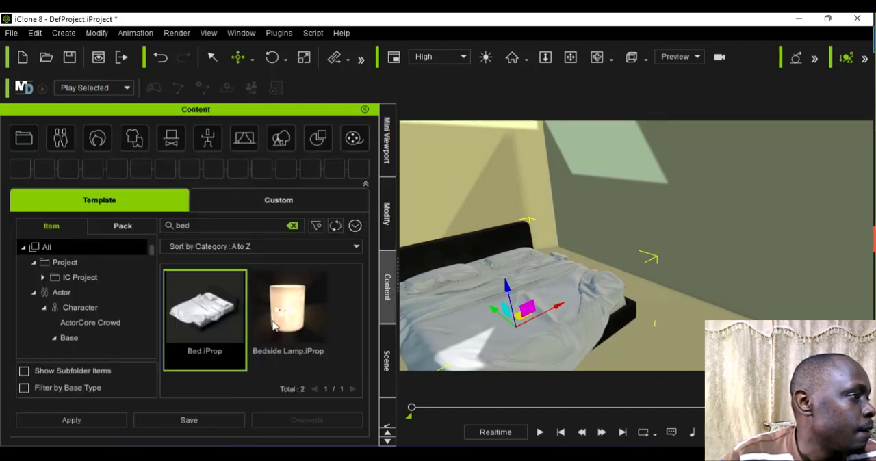
drag(315, 335, 534, 314)
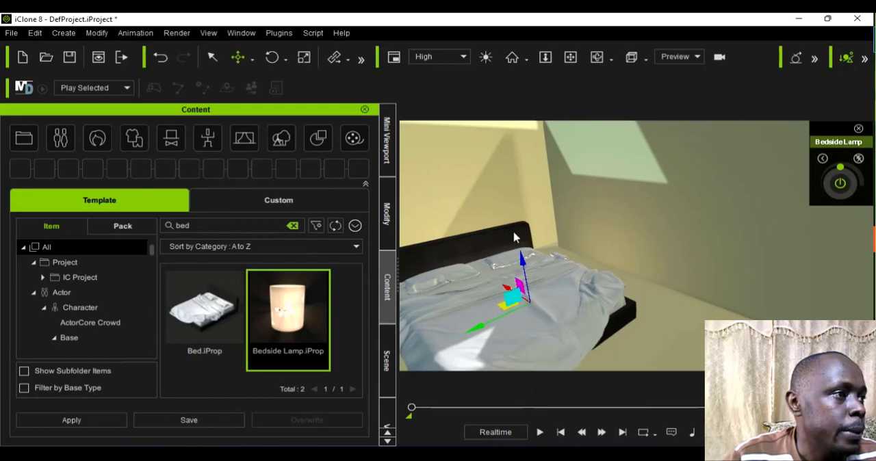
drag(513, 226, 503, 205)
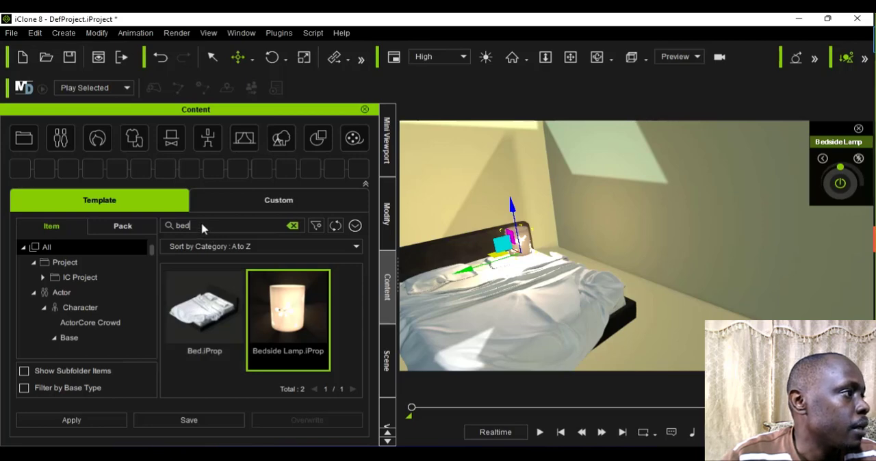
Step: Search the template content library for "table" and look through the results for a suitable bedside table
key(BackSpace)
key(BackSpace)
key(BackSpace)
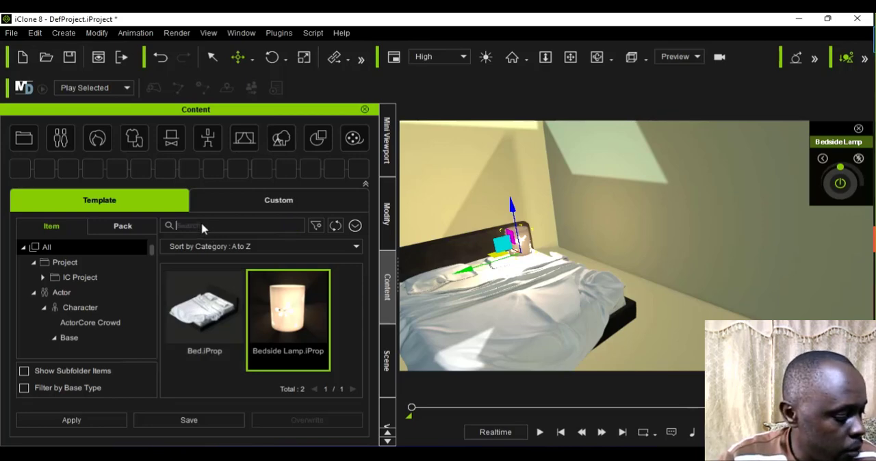
text(ta)
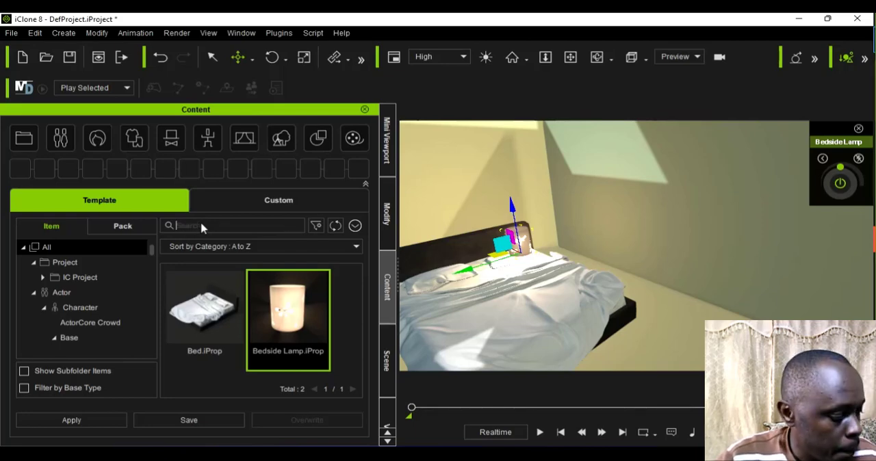
text(bed)
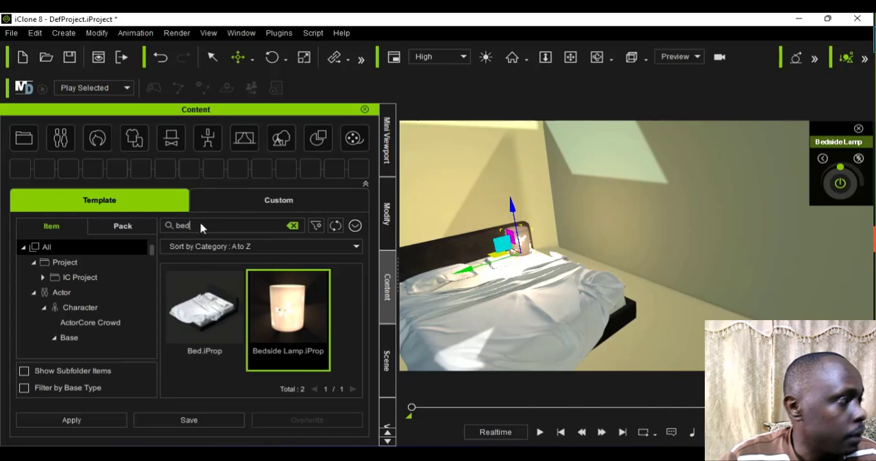
key(BackSpace)
key(BackSpace)
key(BackSpace)
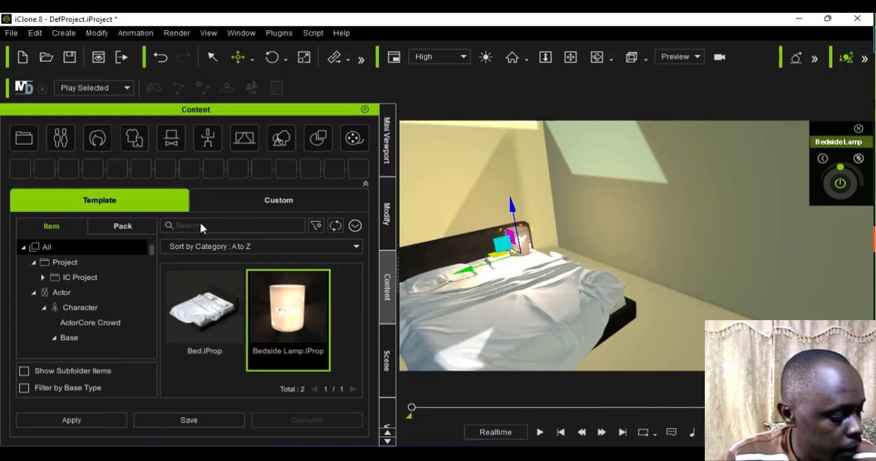
text(l)
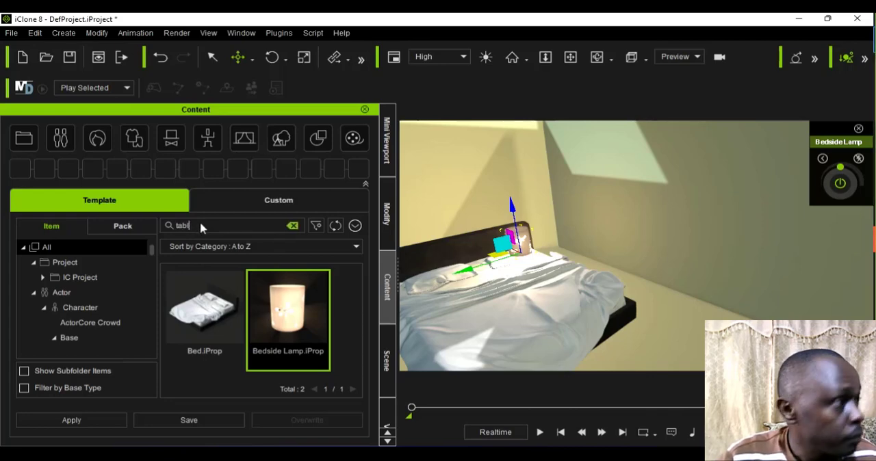
text(able)
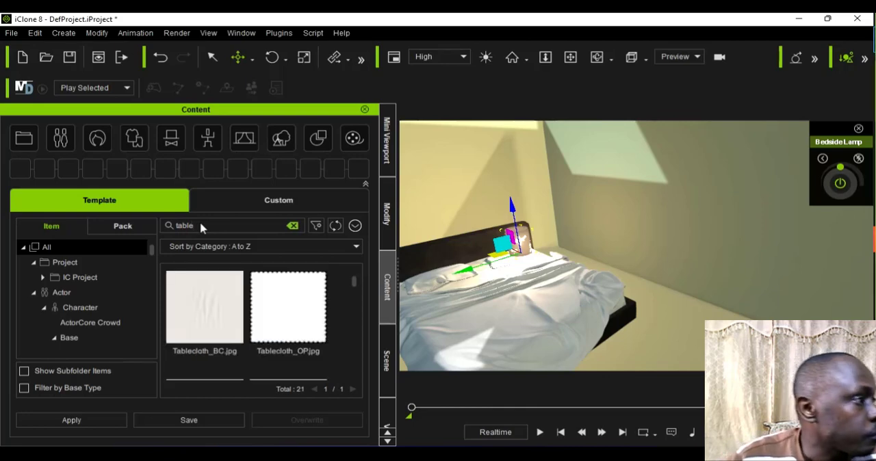
scroll(222, 350, down, 6)
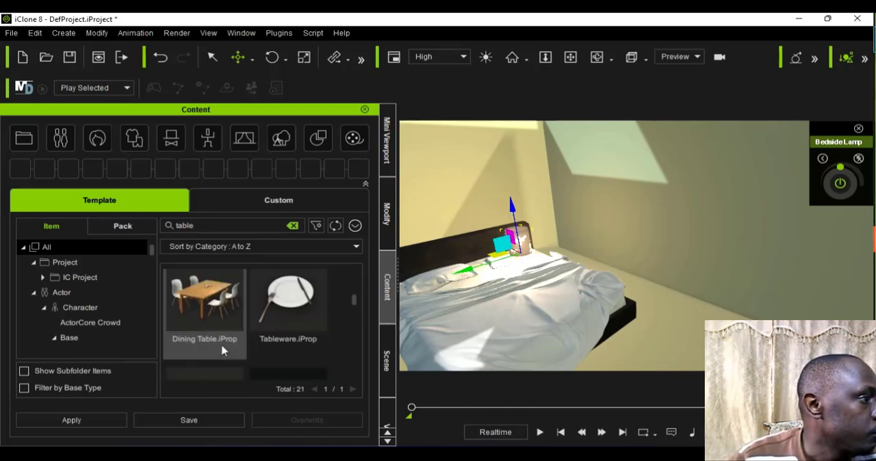
scroll(222, 351, down, 5)
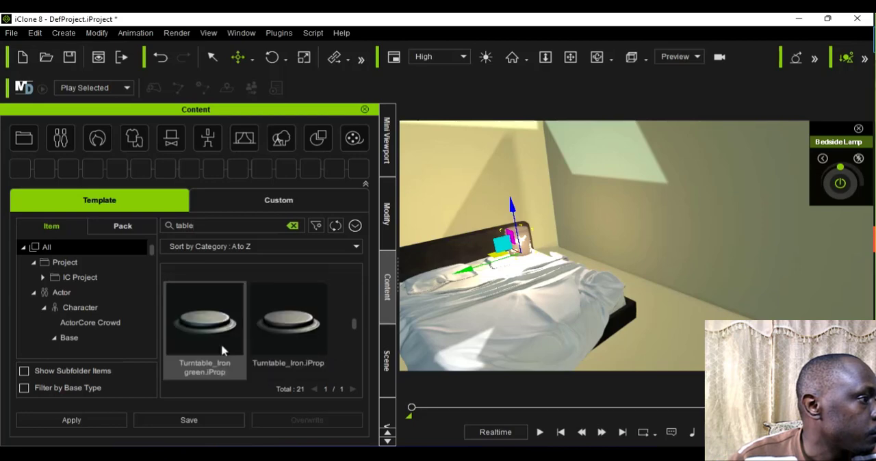
scroll(222, 350, down, 2)
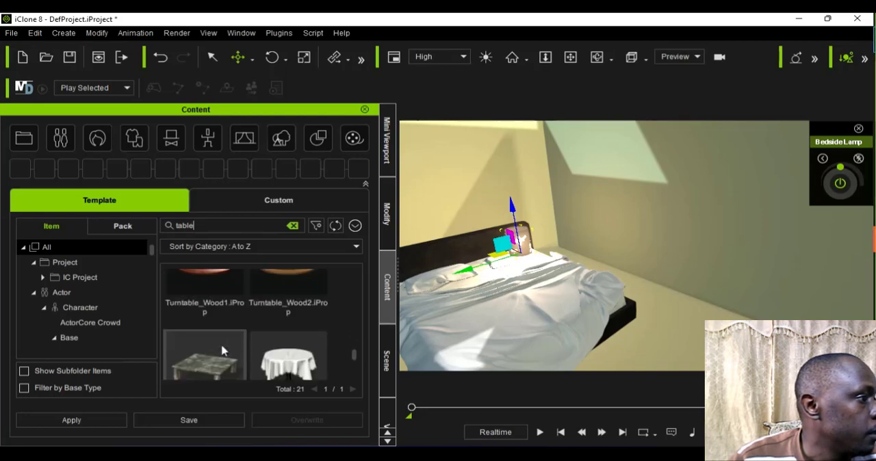
scroll(223, 350, down, 3)
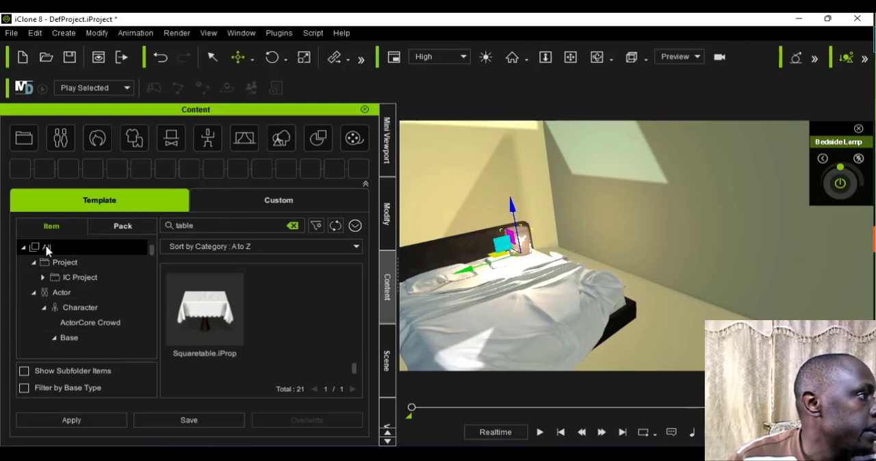
Step: Search the custom content library for "table" and add the Bed_table prop to the bedroom
click(215, 199)
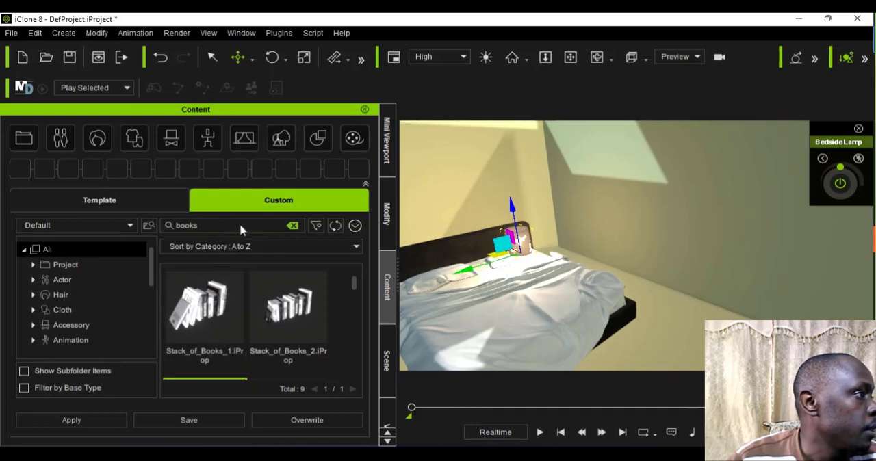
click(237, 226)
key(BackSpace)
key(BackSpace)
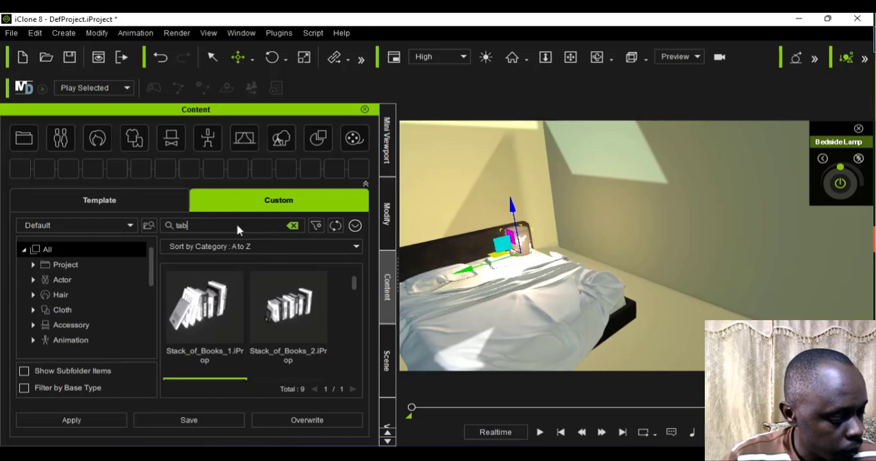
text(le)
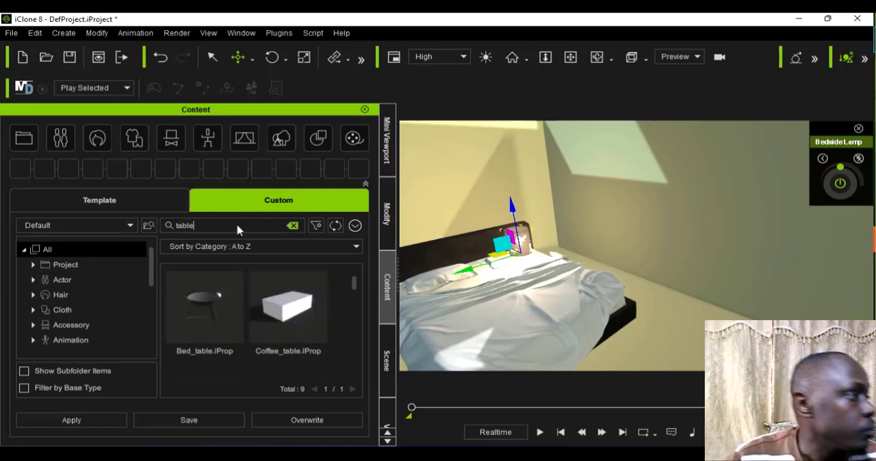
drag(200, 319, 570, 263)
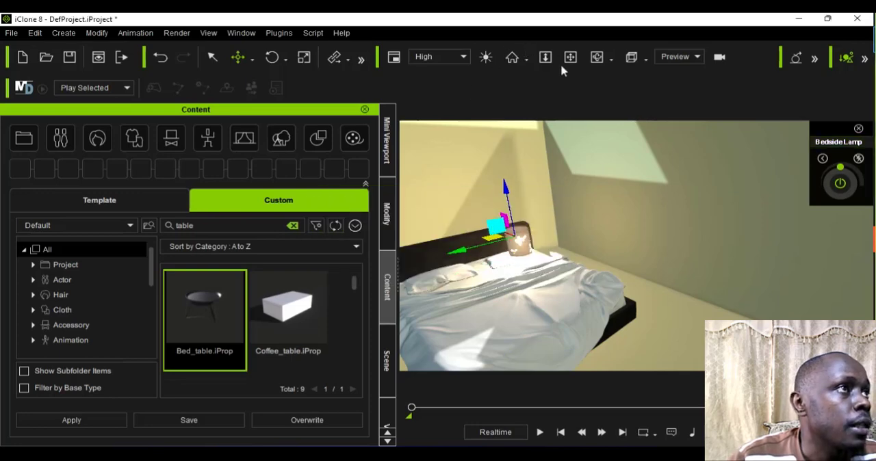
Step: Move the bed table into the room's back corner, standing on the floor beside the bed's headboard, using Local Move
click(596, 58)
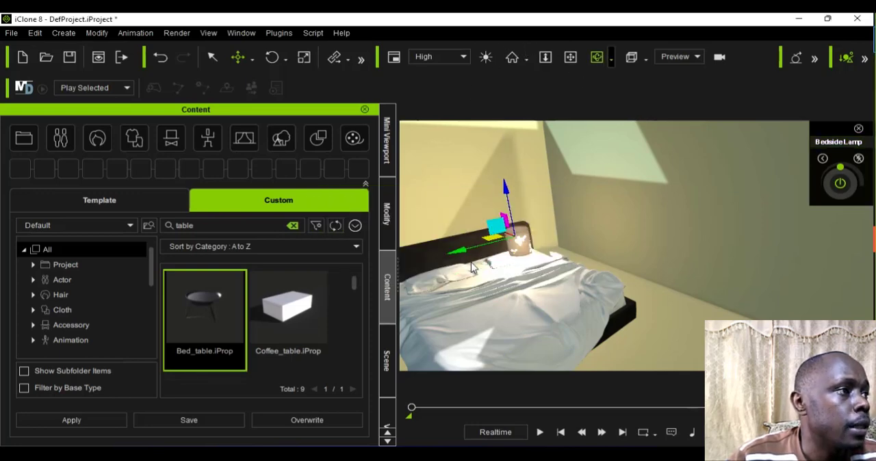
mouse_move(471, 264)
mouse_down()
mouse_move(533, 264)
mouse_move(456, 232)
mouse_move(484, 272)
mouse_up()
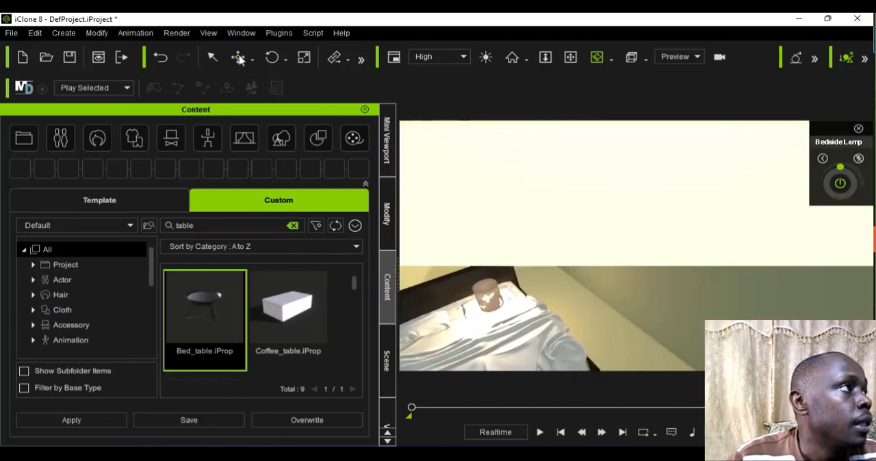
click(253, 61)
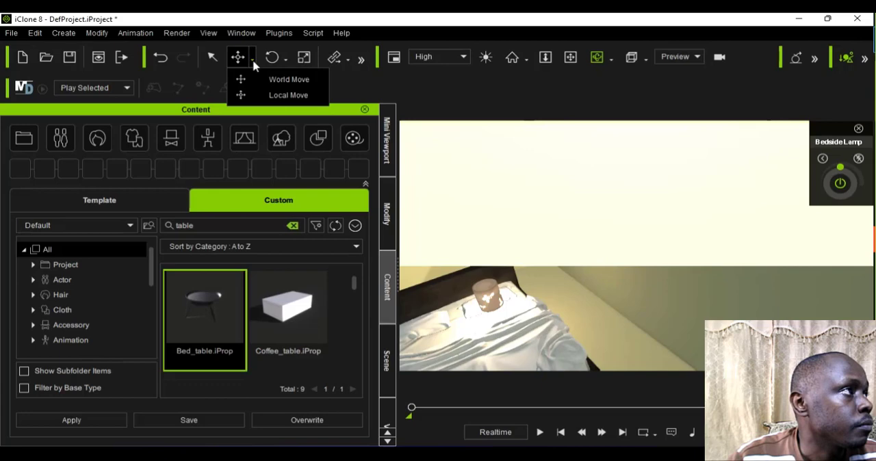
click(267, 95)
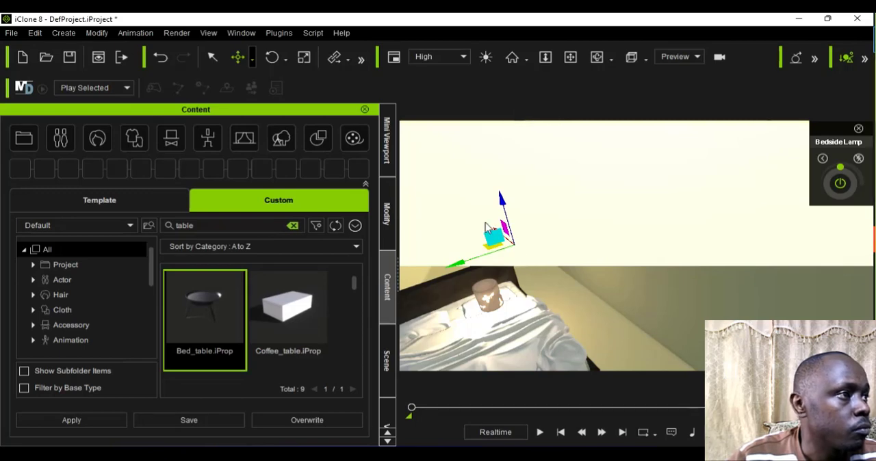
scroll(486, 224, up, 2)
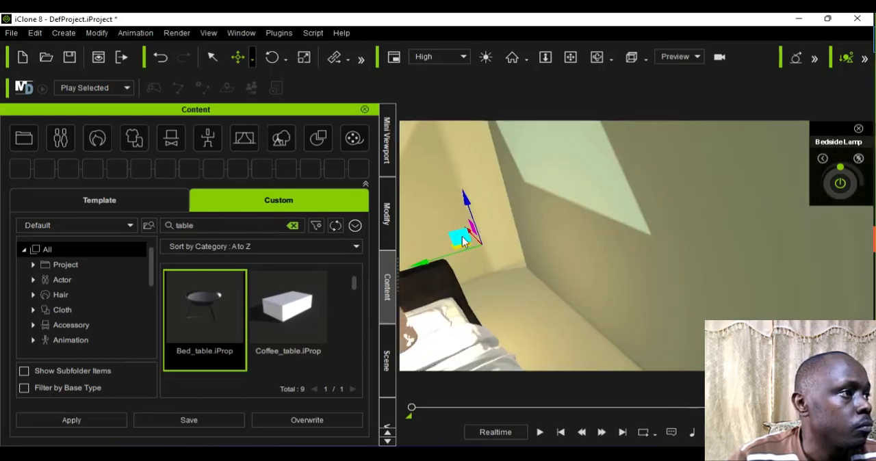
drag(507, 282, 502, 218)
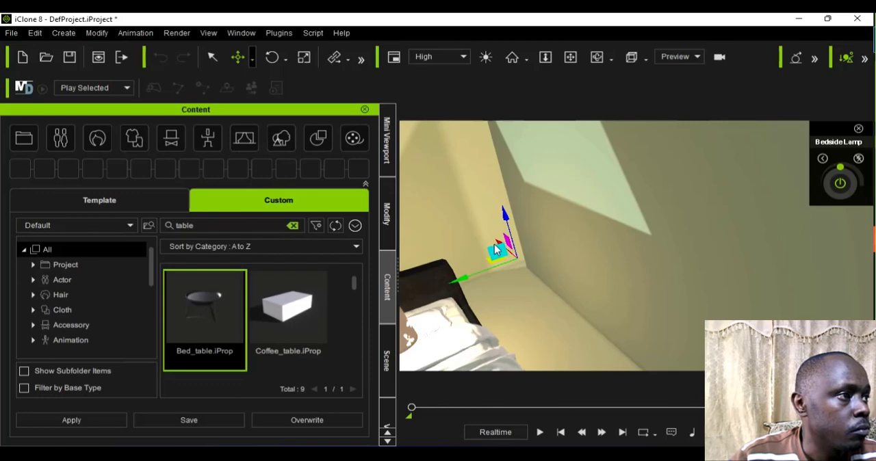
drag(496, 250, 540, 218)
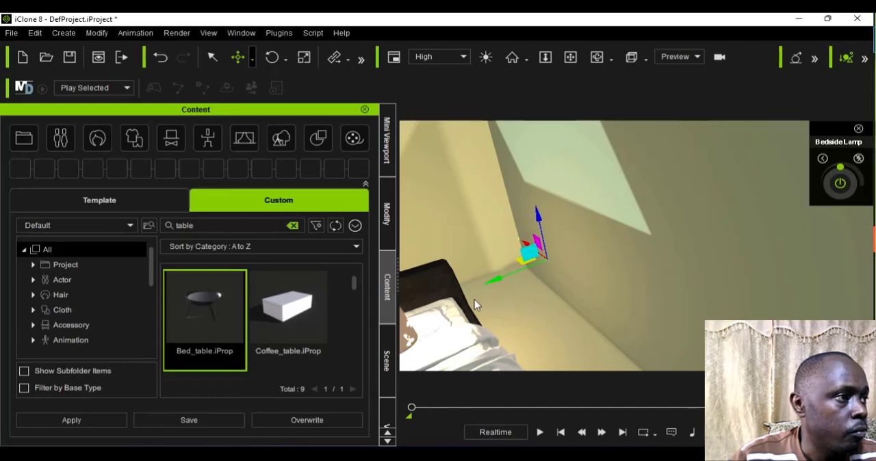
drag(475, 299, 459, 310)
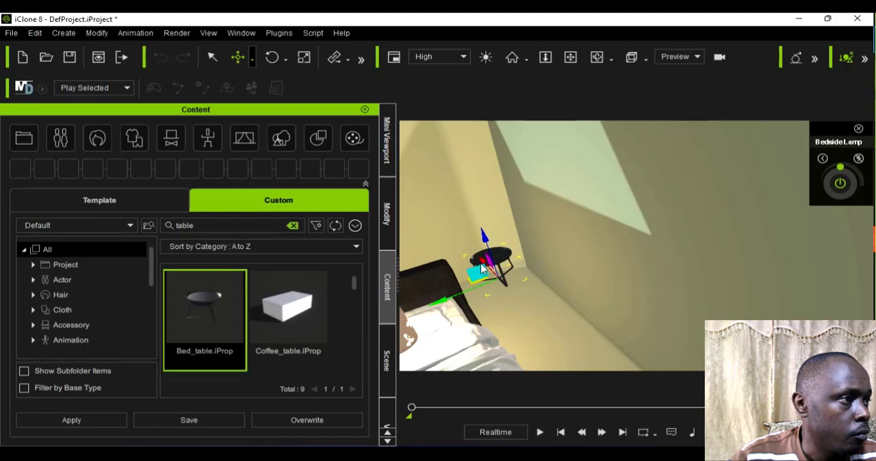
drag(482, 269, 504, 307)
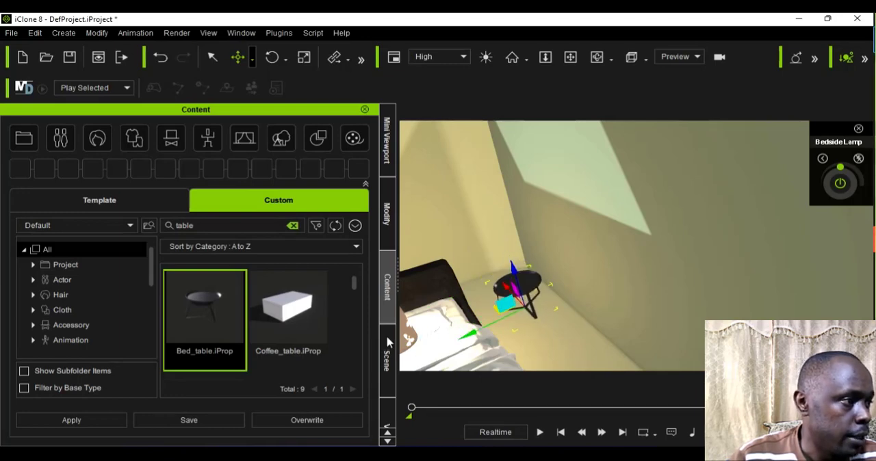
Step: Move the bedside lamp off the bed and set it on top of the round bed table
click(413, 352)
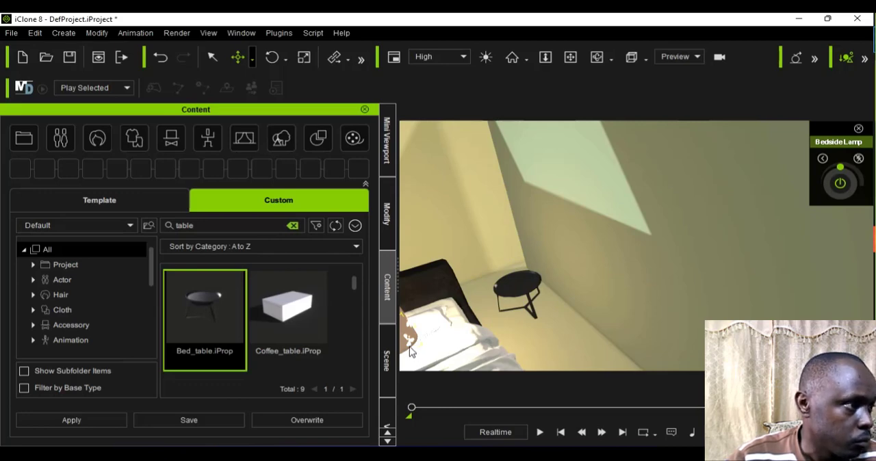
scroll(410, 347, down, 2)
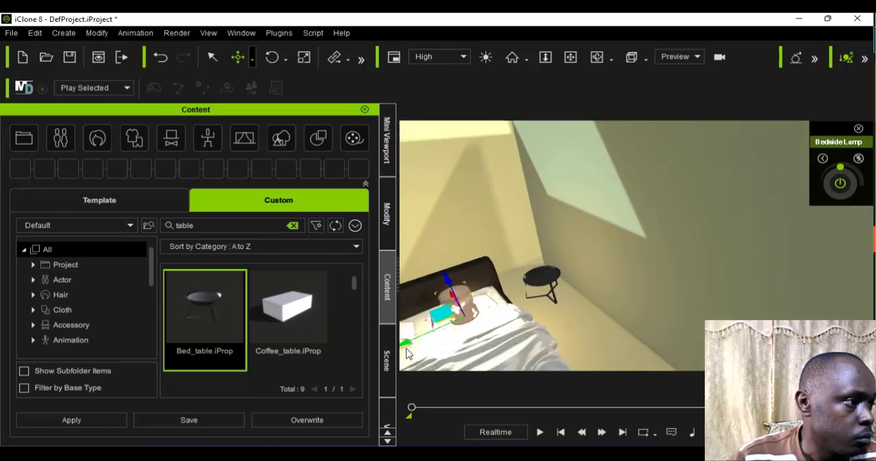
drag(408, 352, 552, 299)
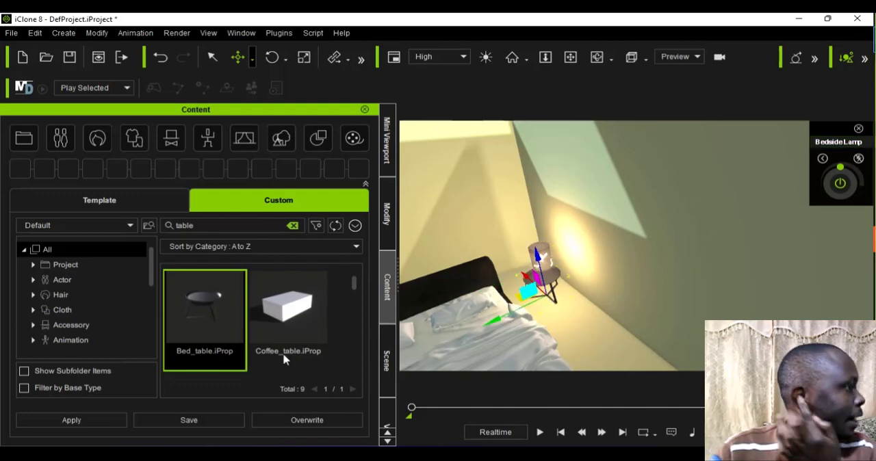
Step: Search the custom content library for "lamp" and add the Bed_lamp prop beside the bed
click(235, 228)
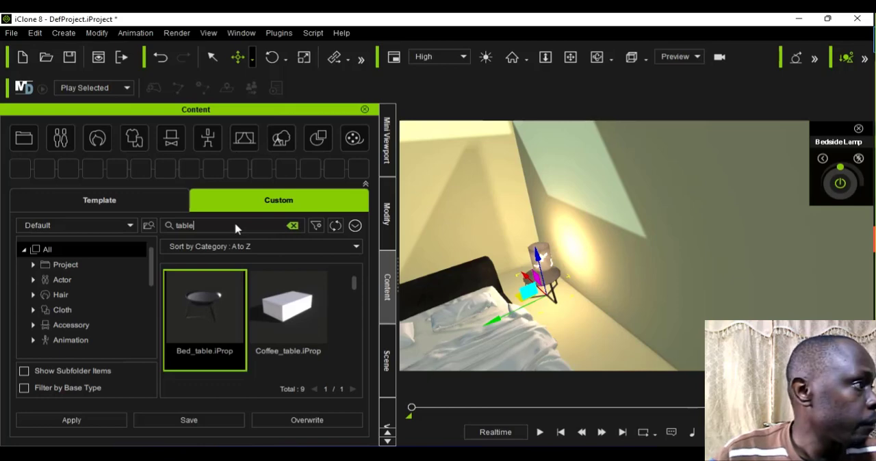
key(BackSpace)
key(BackSpace)
key(BackSpace)
key(BackSpace)
key(BackSpace)
text(la)
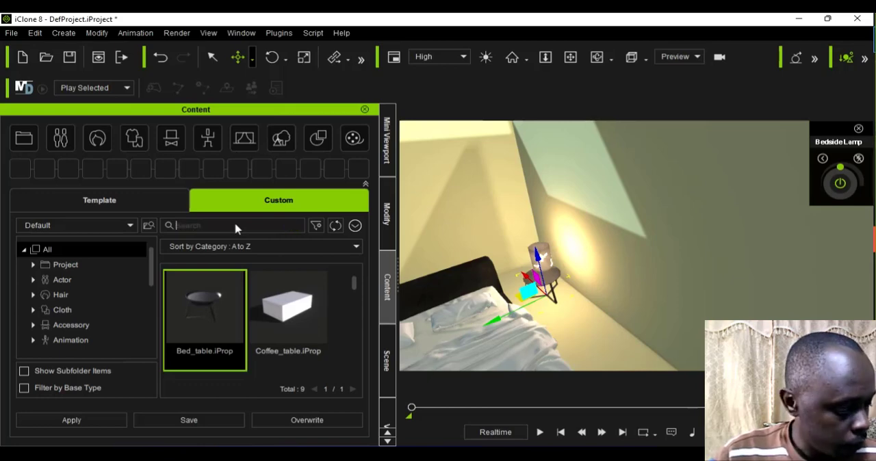
text(mp)
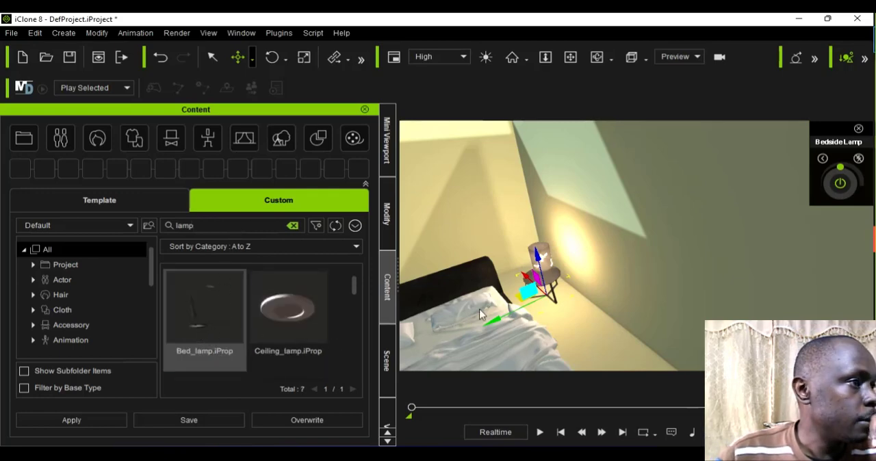
mouse_move(480, 314)
mouse_down()
mouse_move(555, 294)
mouse_move(546, 306)
mouse_move(537, 295)
mouse_move(437, 337)
mouse_move(477, 328)
mouse_up()
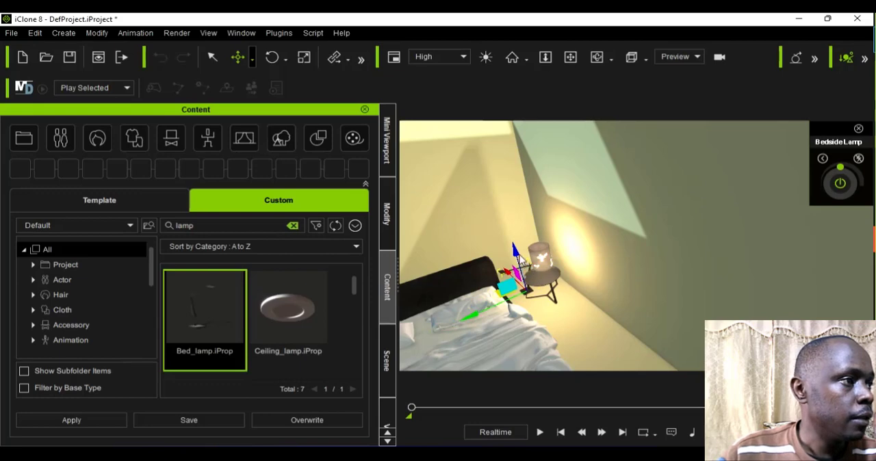
Step: Raise the bed lamp to tabletop height and place it on the bed table next to the bedside lamp
drag(514, 237, 513, 235)
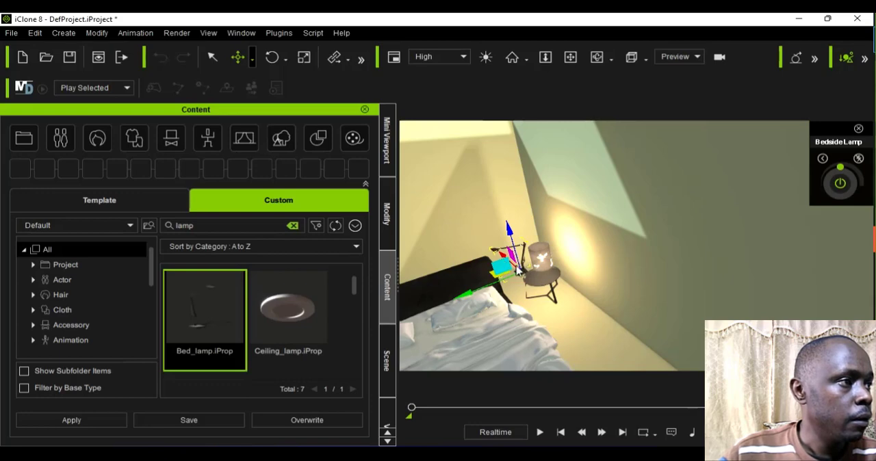
mouse_move(522, 275)
mouse_down()
mouse_move(518, 265)
mouse_move(539, 274)
mouse_move(546, 264)
mouse_move(540, 241)
mouse_move(518, 261)
mouse_up()
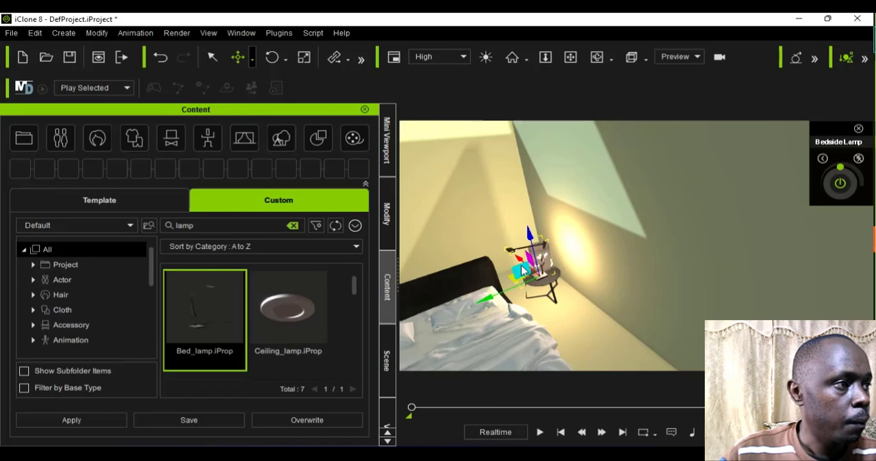
right_drag(531, 270, 532, 269)
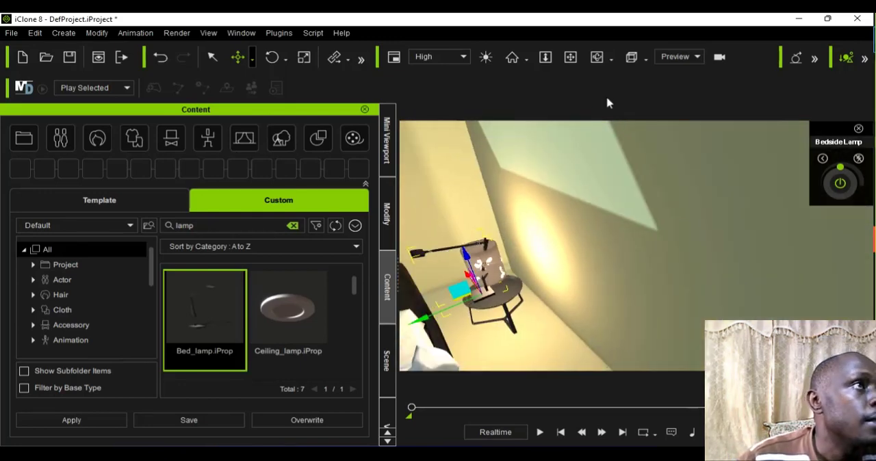
Step: Move the bed lamp forward on the round bed table, clear of the bedside lamp, using Local Move
click(598, 58)
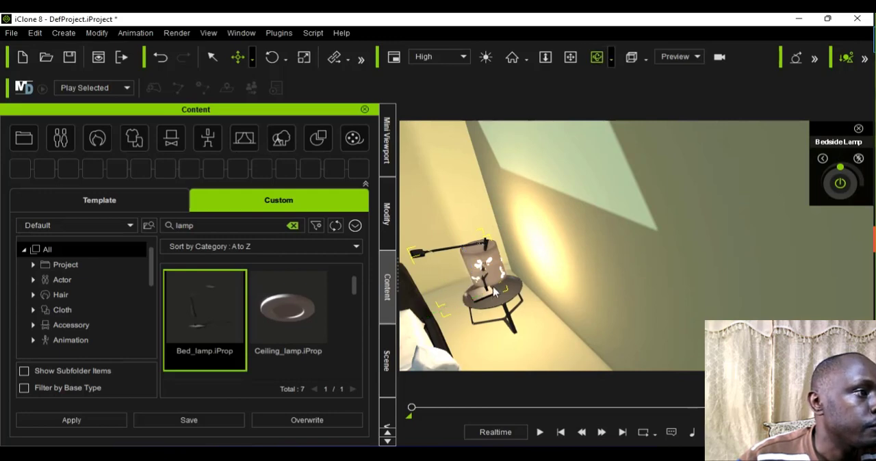
drag(494, 274, 547, 294)
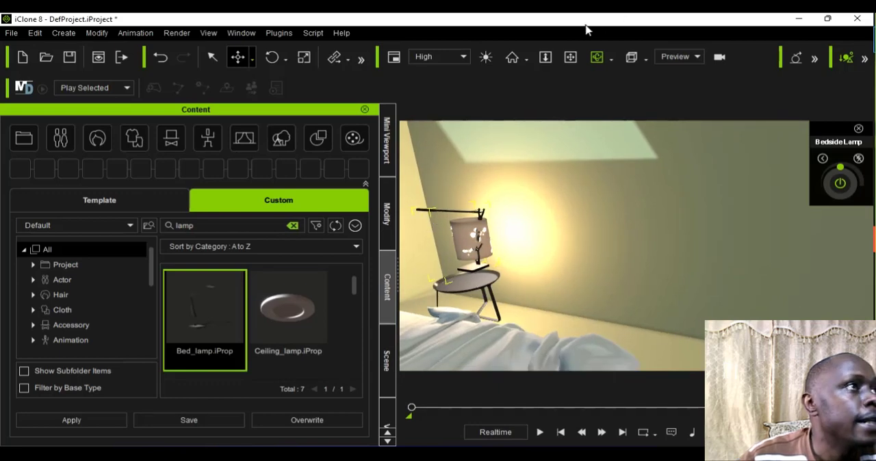
click(571, 54)
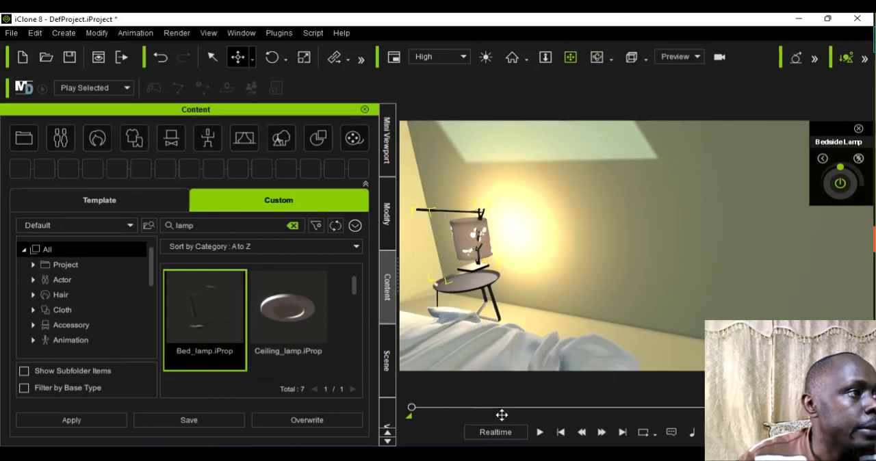
drag(512, 416, 511, 409)
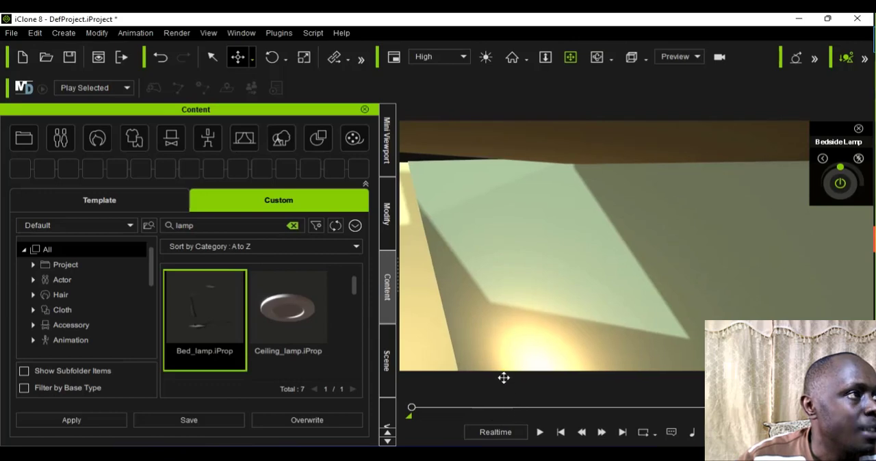
drag(505, 346, 539, 275)
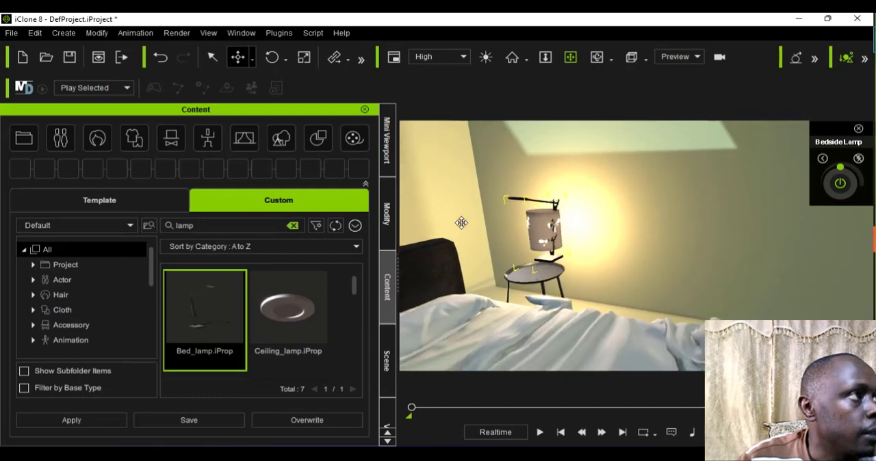
click(254, 58)
click(274, 92)
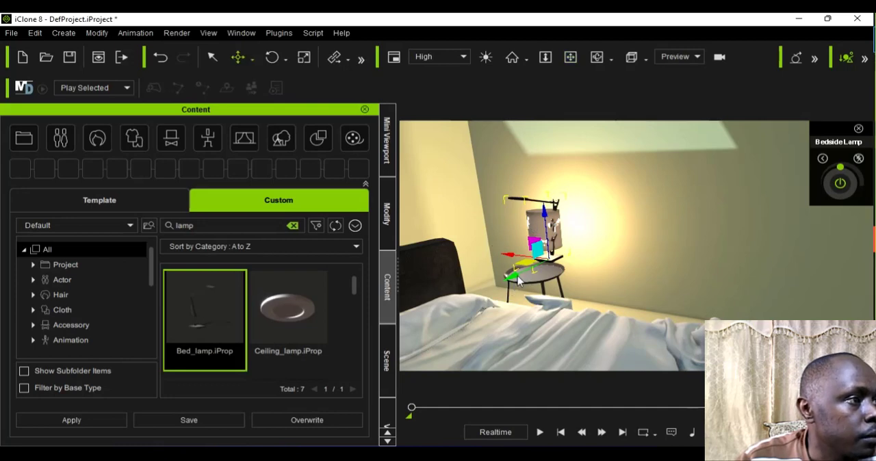
drag(512, 288, 493, 318)
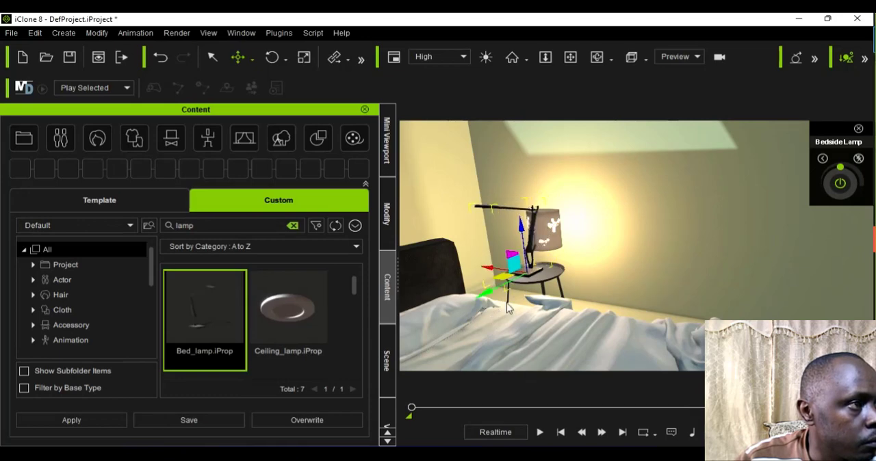
Step: Bring the bedside lamp forward in line with the bed lamp and raise it above the bed lamp's arm
click(556, 243)
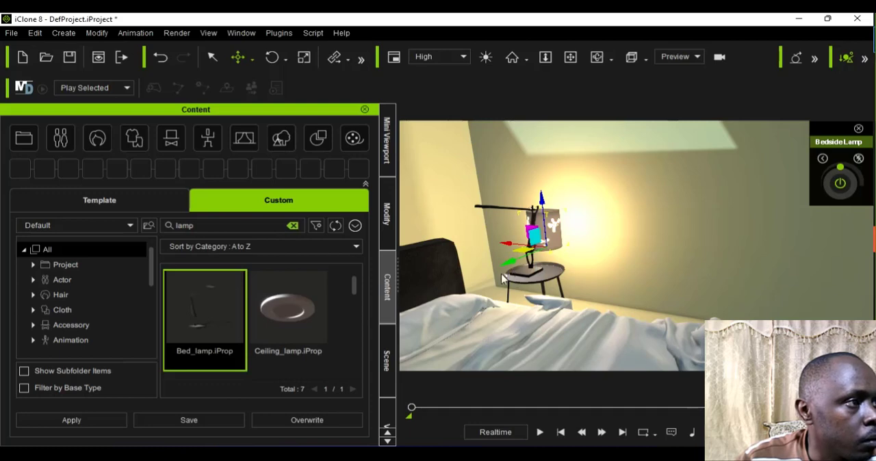
drag(502, 275, 491, 285)
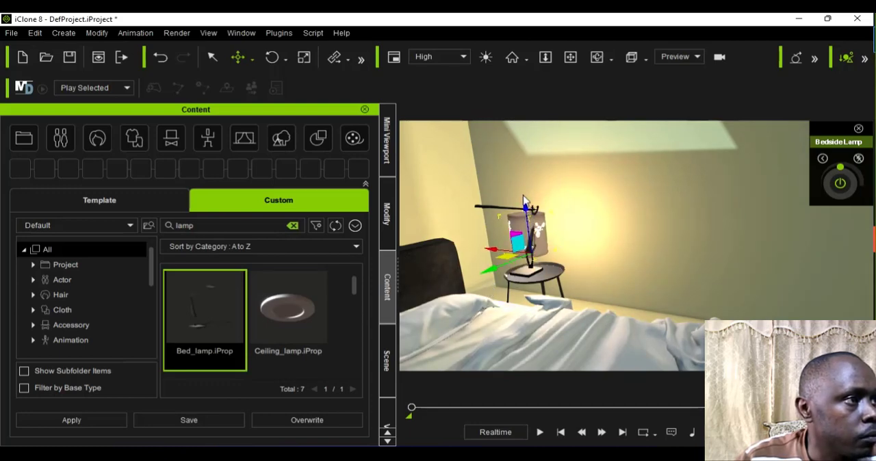
drag(524, 202, 506, 109)
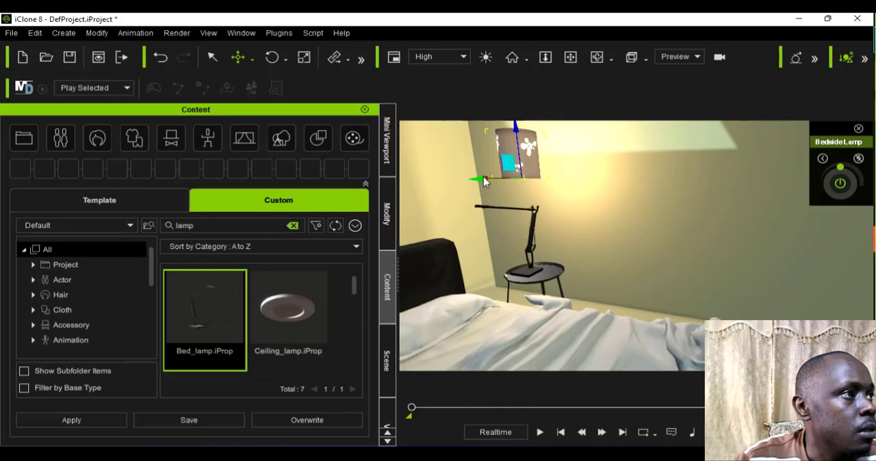
drag(483, 180, 472, 183)
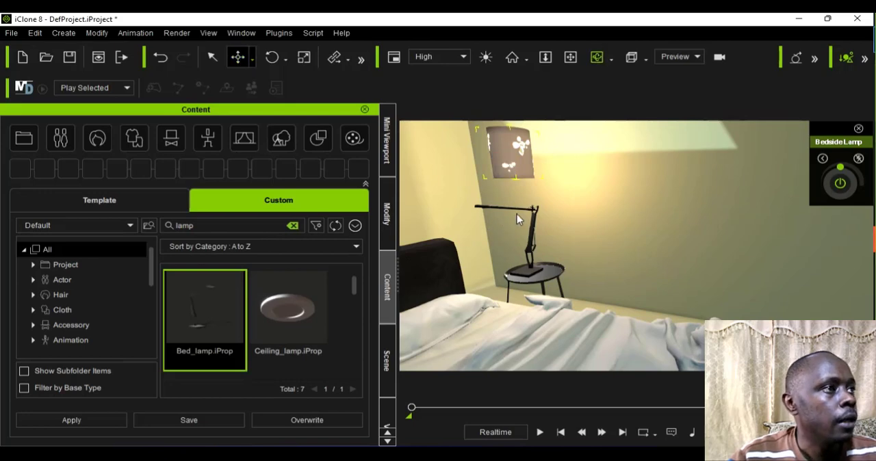
Step: Shift the bed lamp toward the headboard with Local Move and adjust its height so its base sits at tabletop level
alt+drag(520, 214, 529, 270)
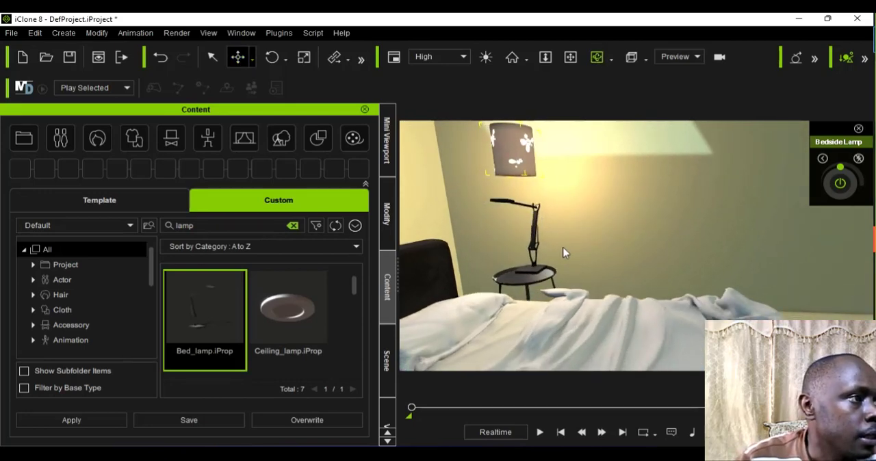
alt+drag(575, 243, 481, 199)
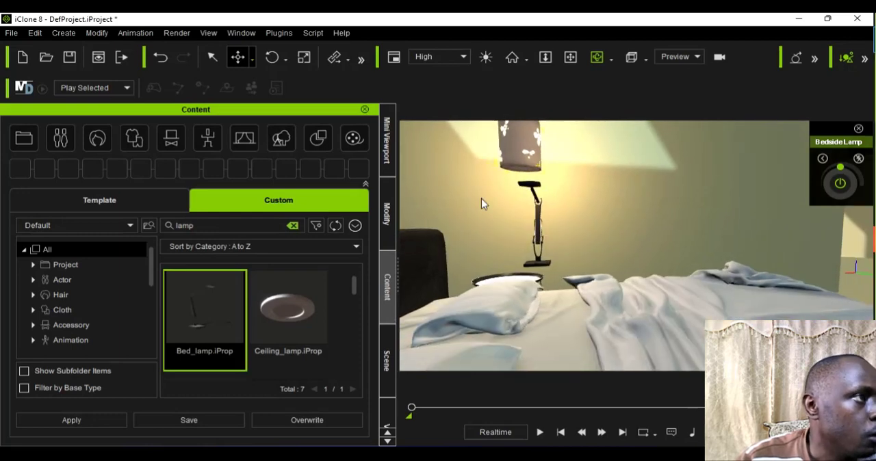
click(253, 60)
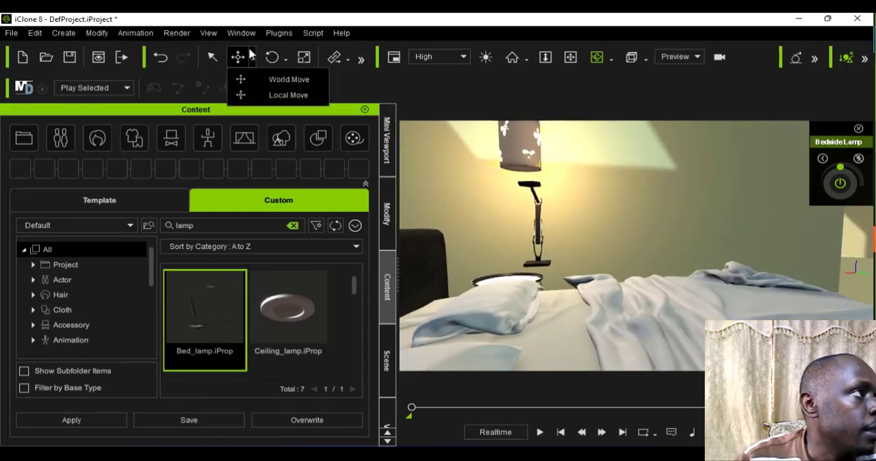
click(276, 95)
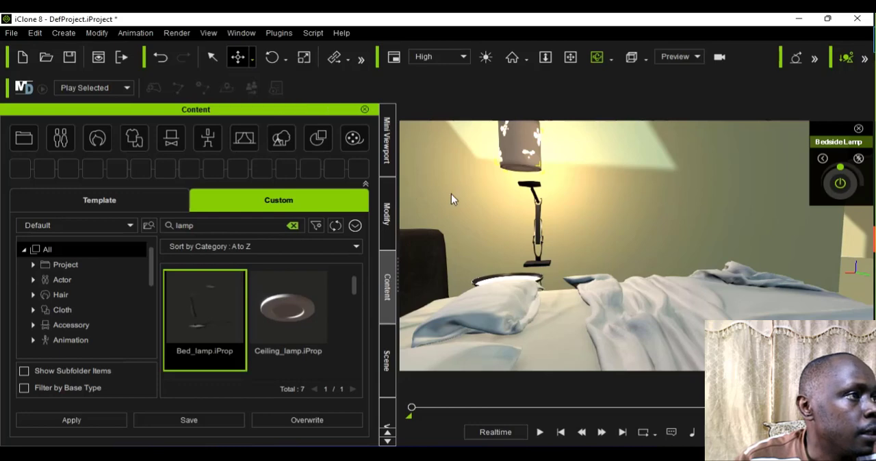
click(541, 245)
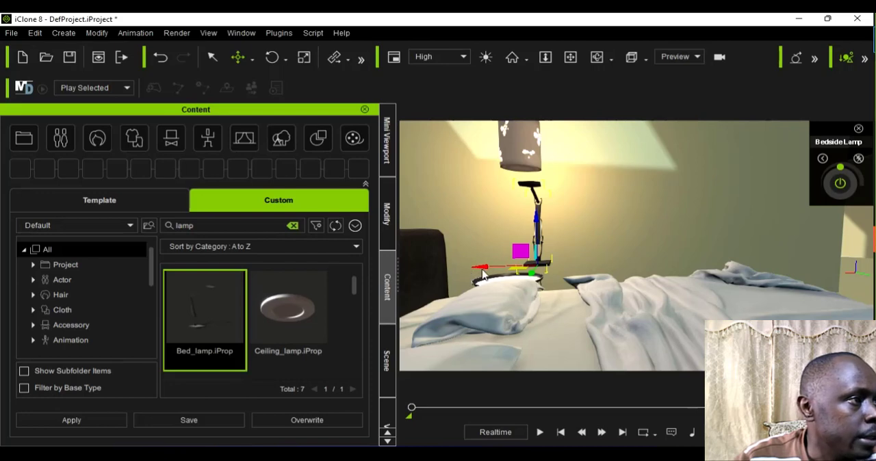
drag(470, 275, 465, 278)
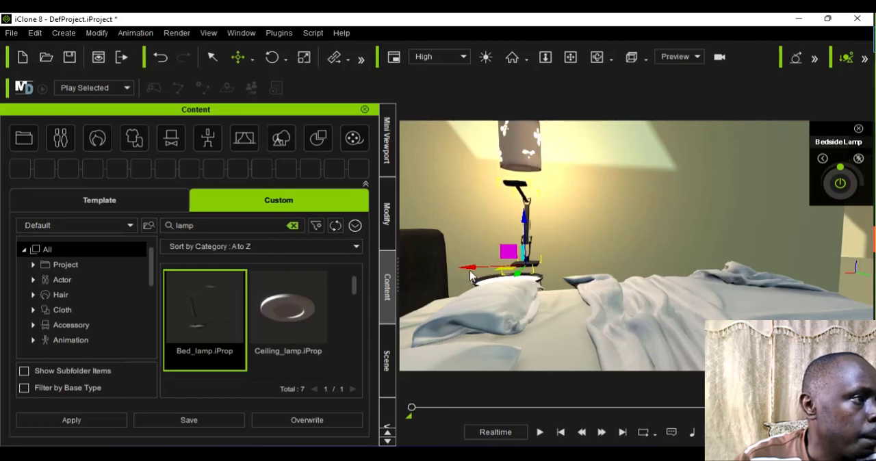
drag(452, 272, 448, 273)
drag(503, 223, 502, 240)
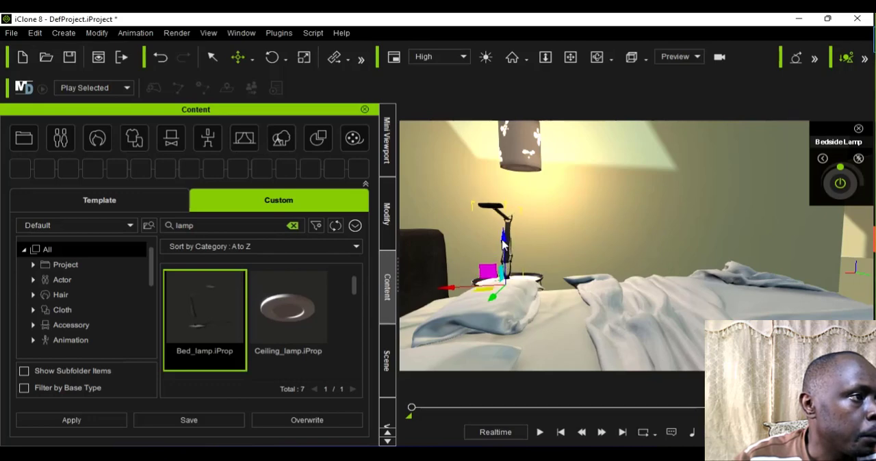
drag(500, 235, 498, 226)
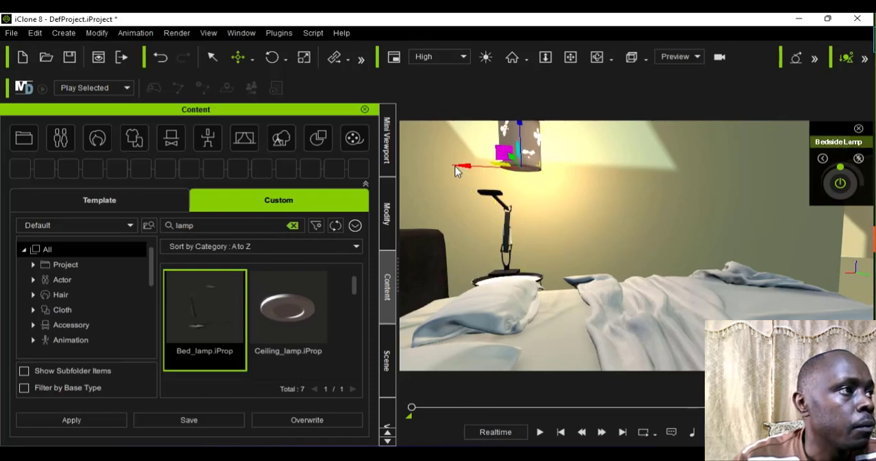
Step: Shift the bedside lamp toward the headboard and lower it onto the head of the bed lamp's arm
drag(458, 171, 442, 164)
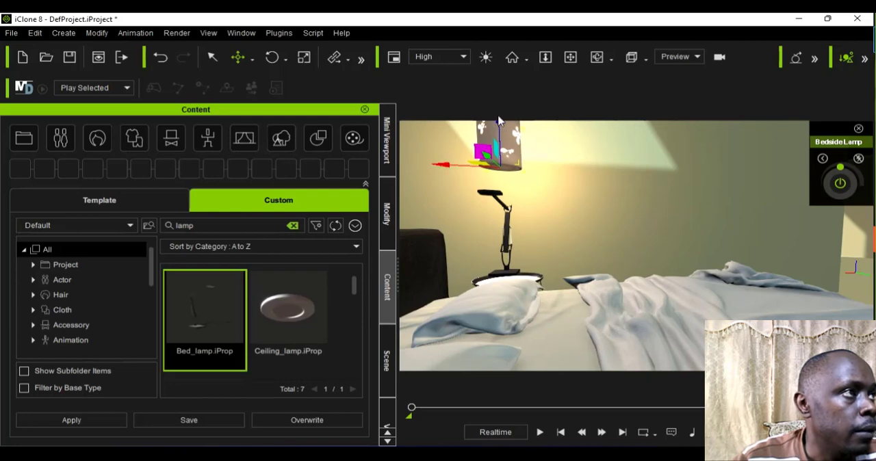
drag(501, 129, 499, 151)
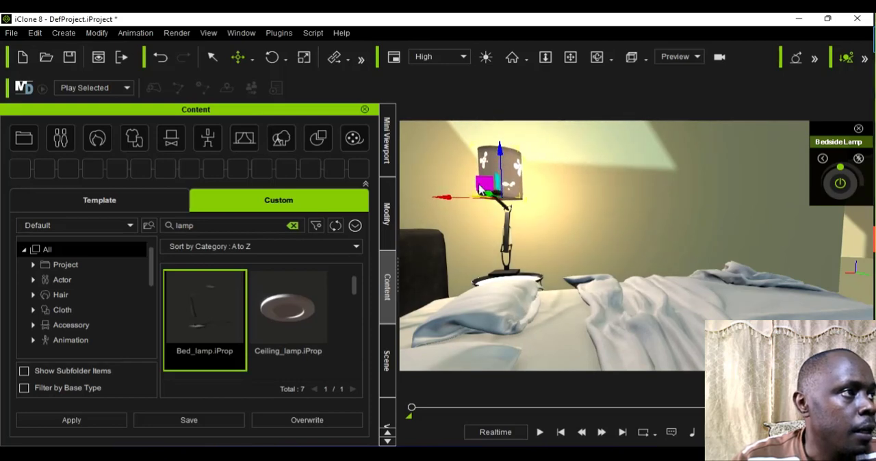
drag(491, 198, 462, 193)
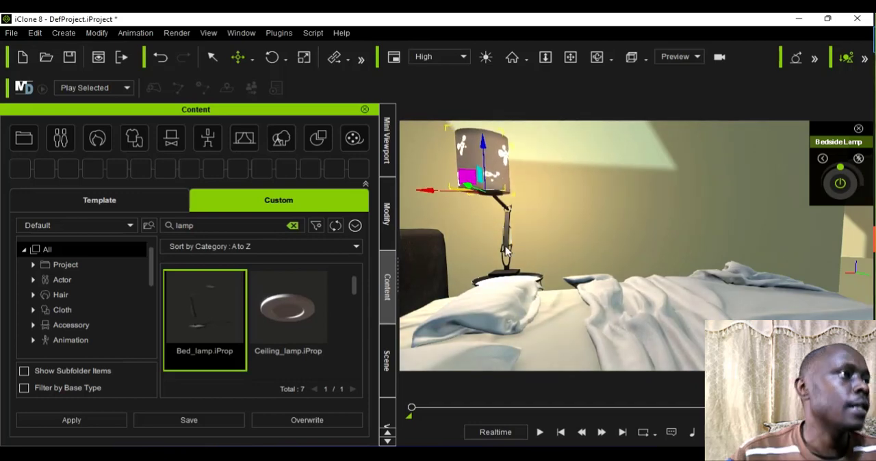
scroll(551, 286, down, 4)
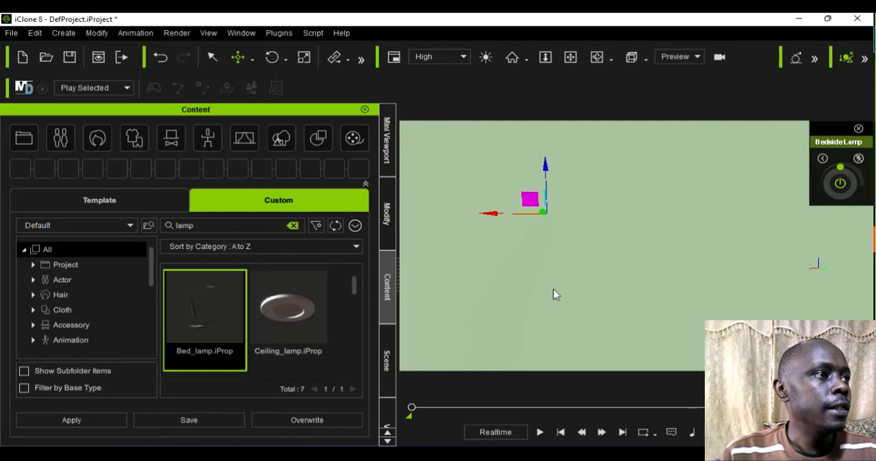
scroll(553, 289, up, 2)
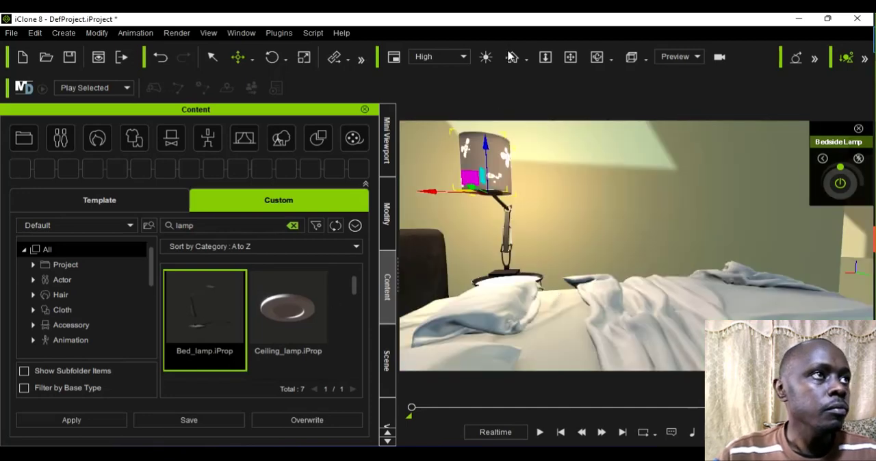
Step: Move the bed lamp away from the headboard onto the round bed table with Local Move and lower its base to the tabletop
click(597, 57)
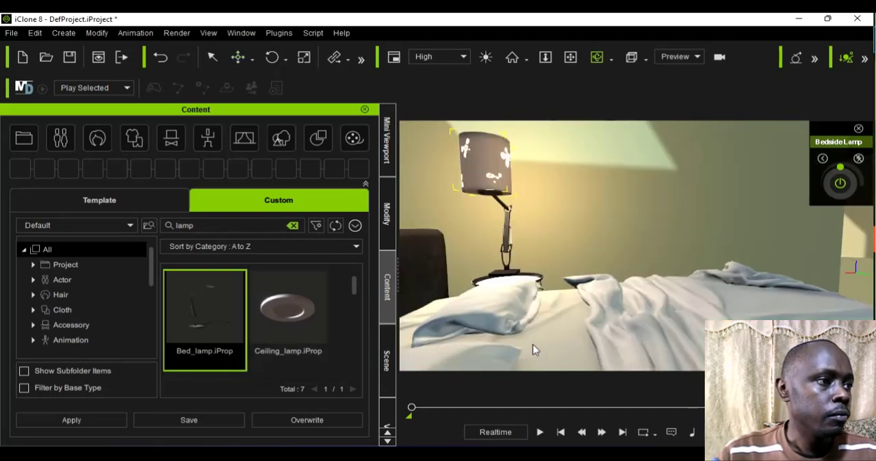
right_drag(476, 341, 493, 359)
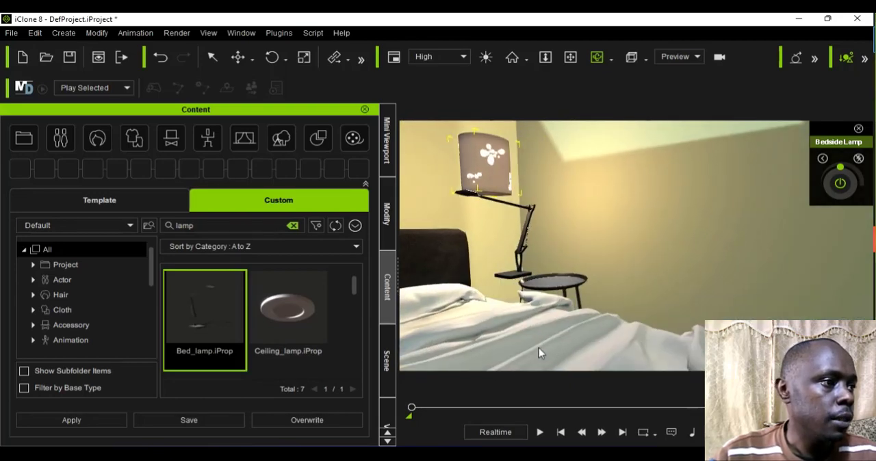
right_drag(514, 344, 493, 342)
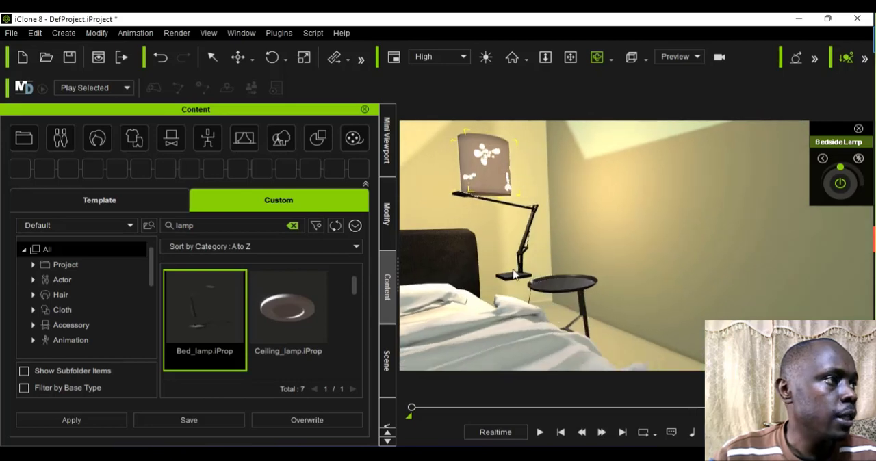
click(237, 56)
click(554, 294)
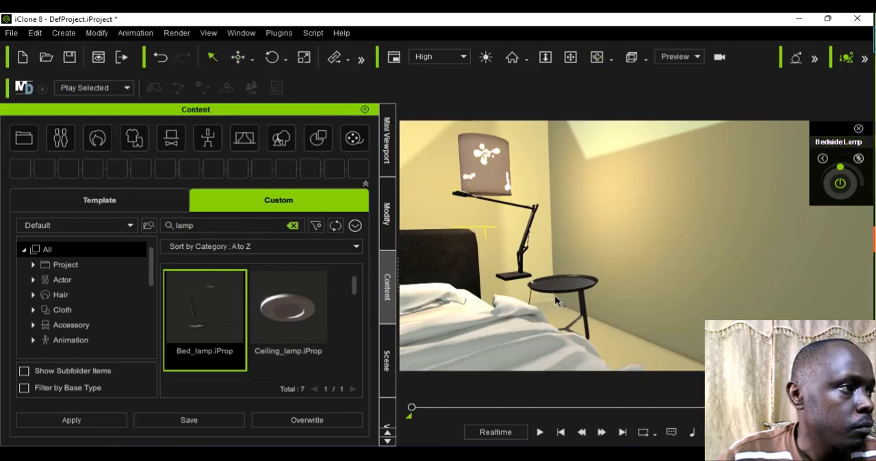
click(528, 252)
scroll(527, 251, up, 3)
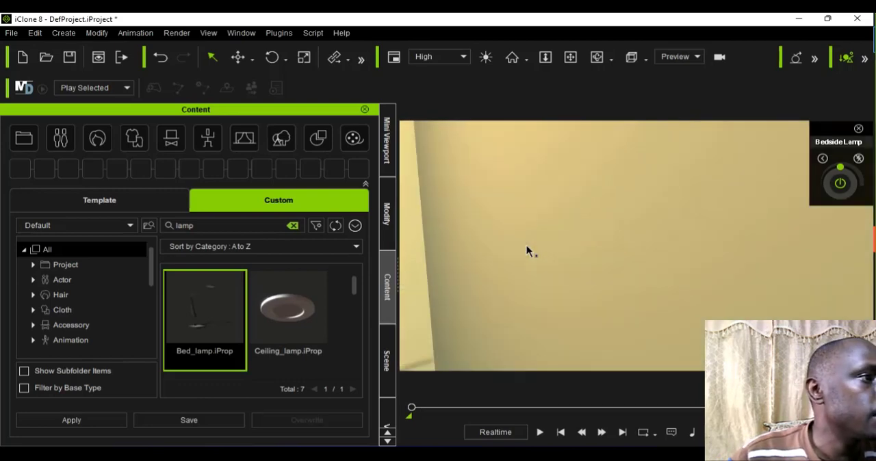
scroll(527, 251, down, 2)
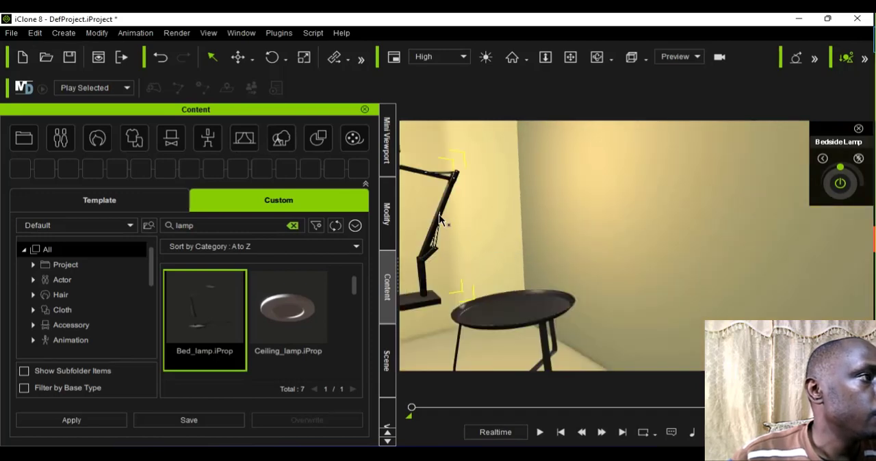
scroll(445, 216, down, 1)
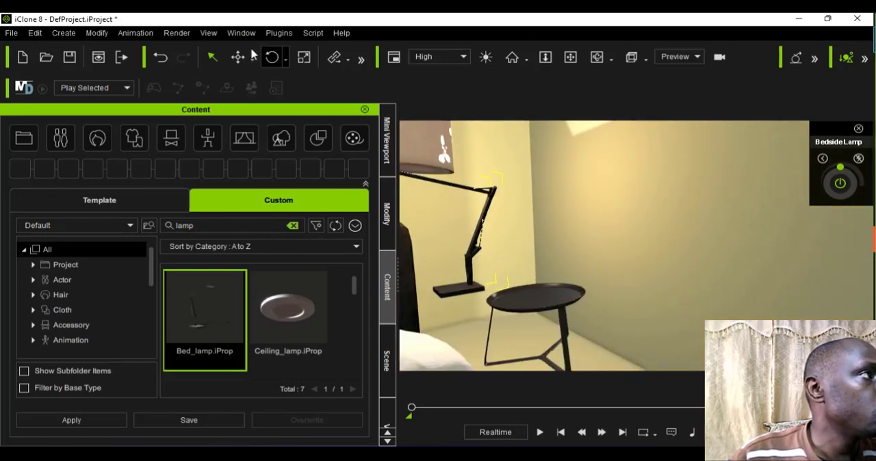
click(252, 60)
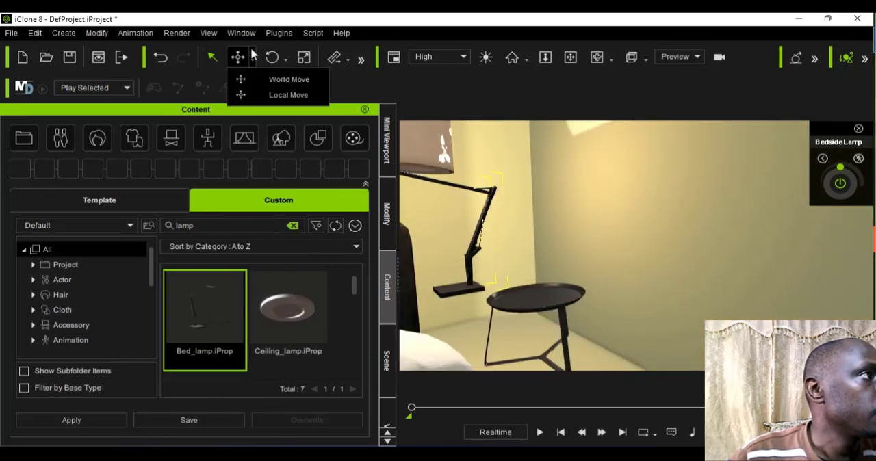
click(278, 98)
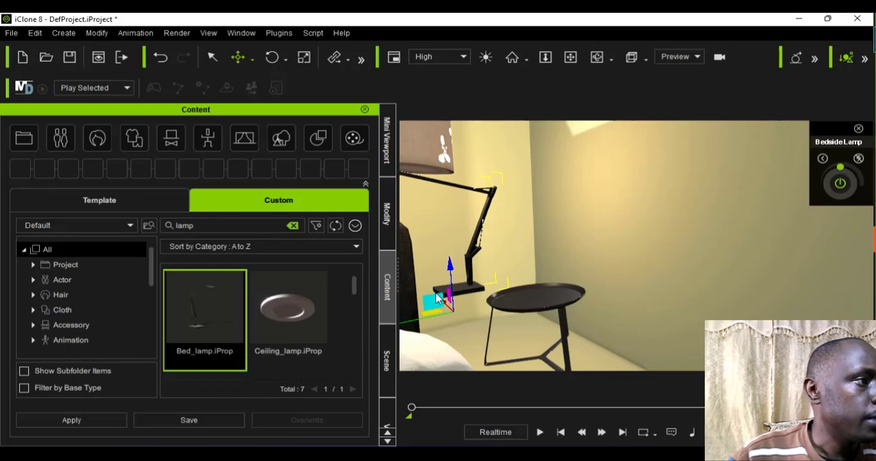
alt+drag(519, 293, 521, 295)
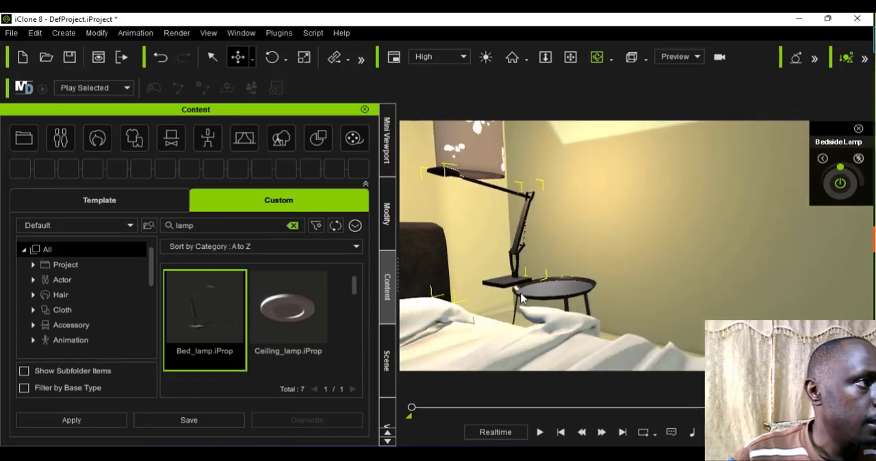
click(252, 56)
click(273, 92)
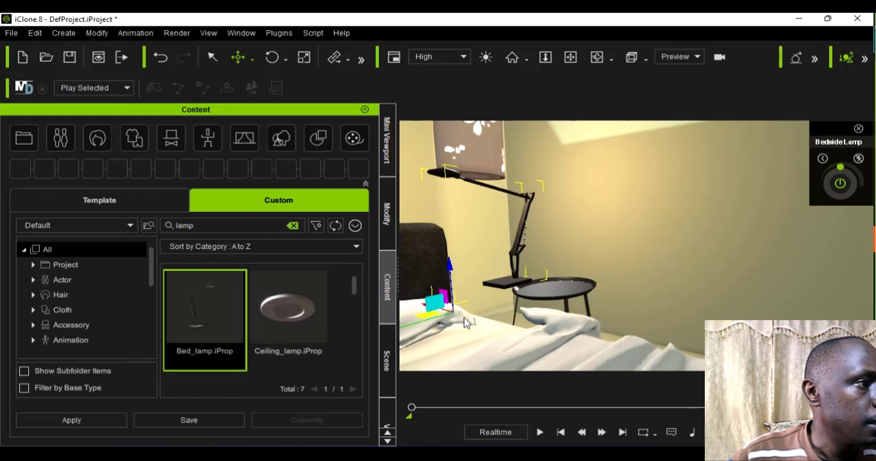
drag(471, 317, 473, 315)
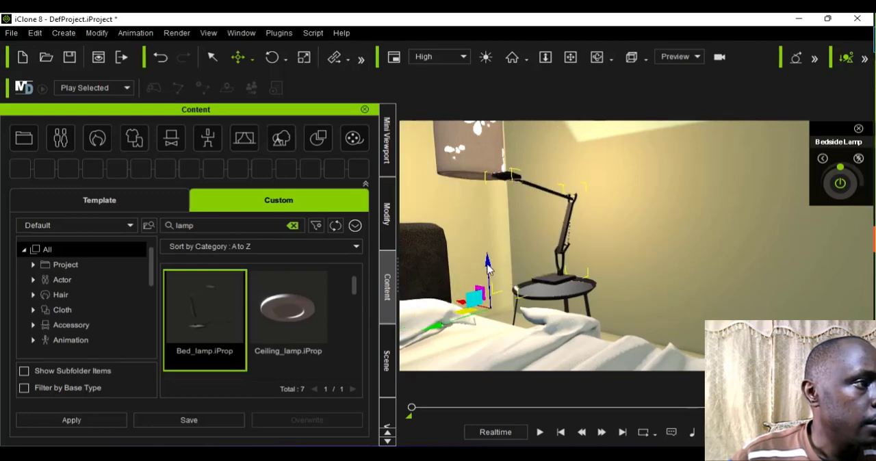
drag(492, 266, 495, 277)
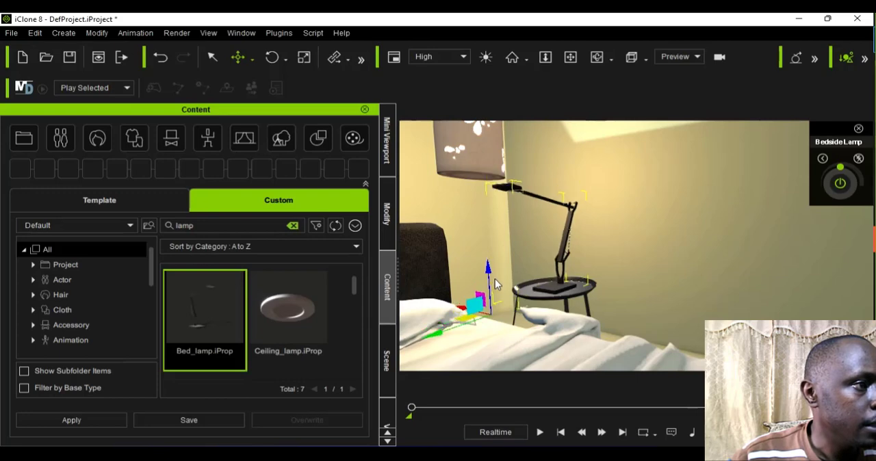
Step: Shift the bedside lamp sideways over the head of the bed lamp's arm and lower it onto the arm
click(469, 141)
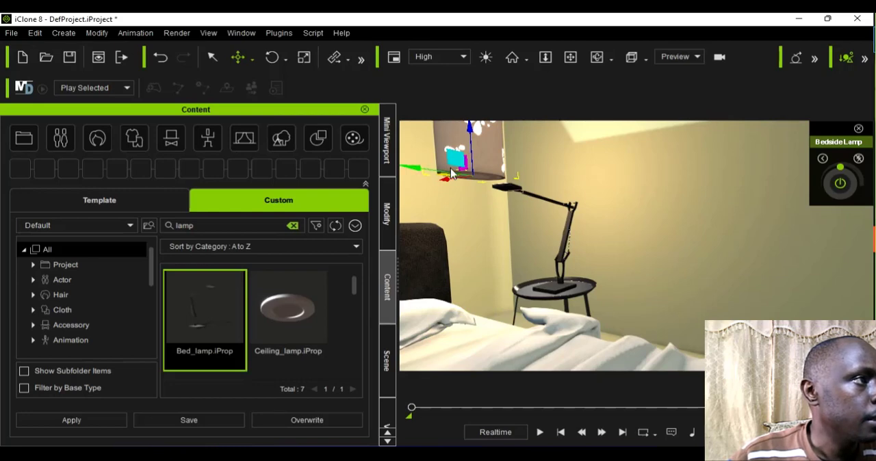
drag(440, 173, 466, 168)
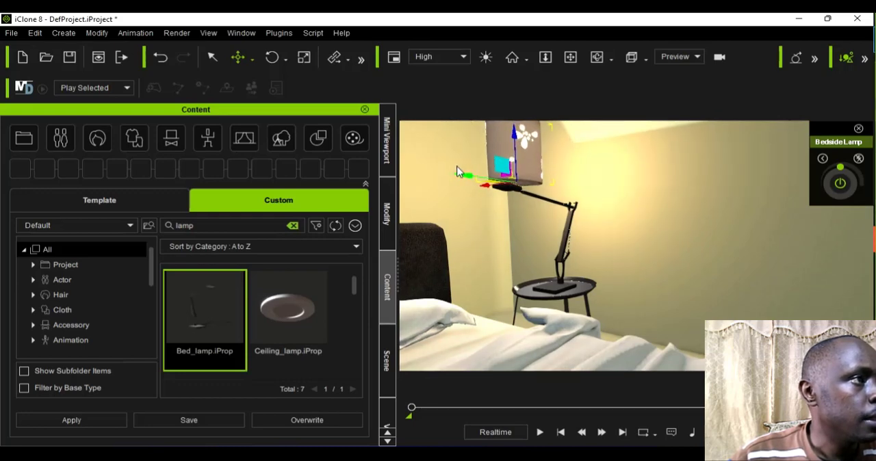
drag(489, 140, 509, 146)
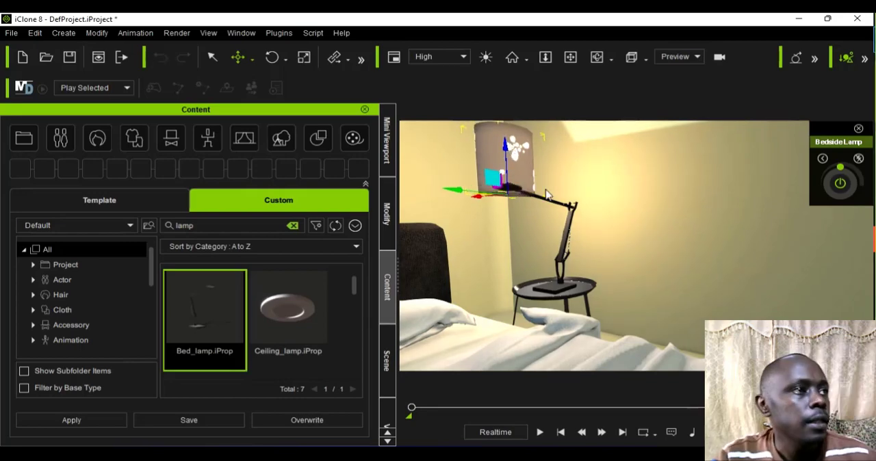
Step: Examine the bedroom's bed, table and lamp arrangement and its layout relative to the living room from several distances and angles
scroll(512, 146, down, 5)
scroll(546, 189, down, 5)
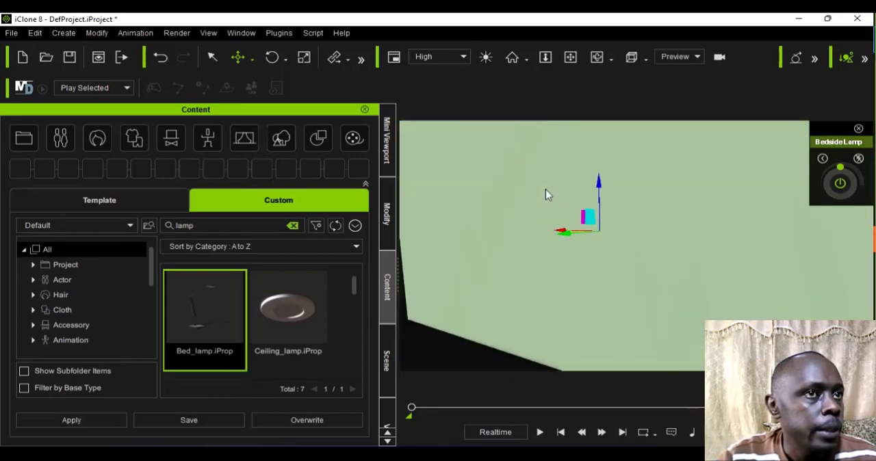
scroll(545, 189, up, 2)
scroll(546, 190, up, 1)
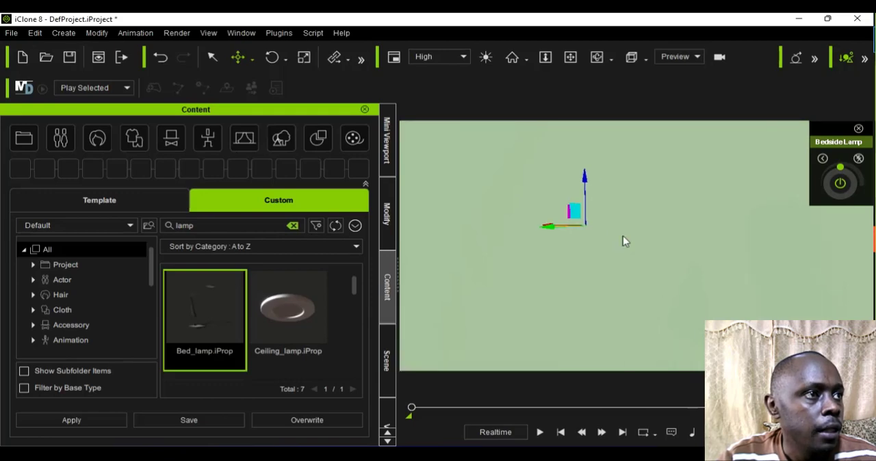
scroll(623, 241, up, 3)
scroll(655, 291, up, 1)
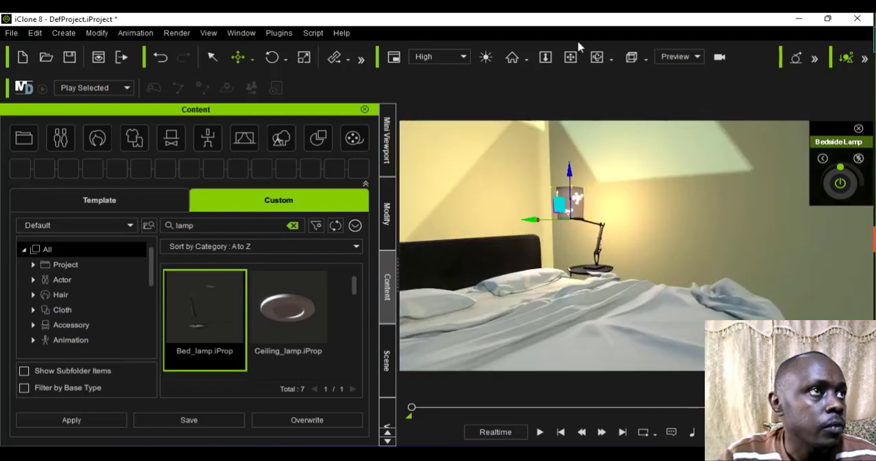
click(597, 56)
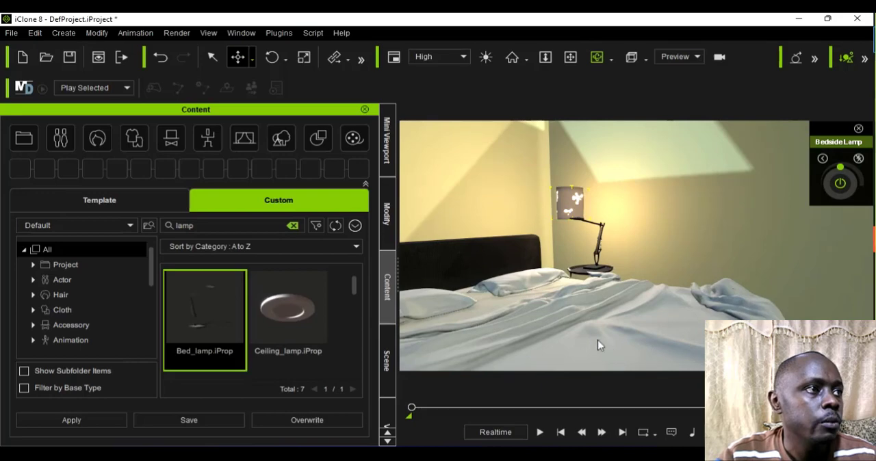
drag(544, 332, 499, 307)
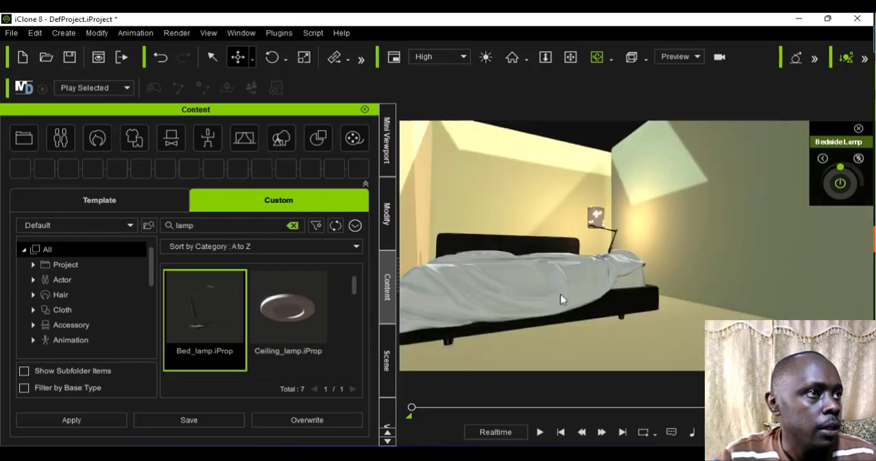
mouse_move(560, 330)
mouse_down()
mouse_move(555, 338)
mouse_move(614, 319)
mouse_move(545, 326)
mouse_up()
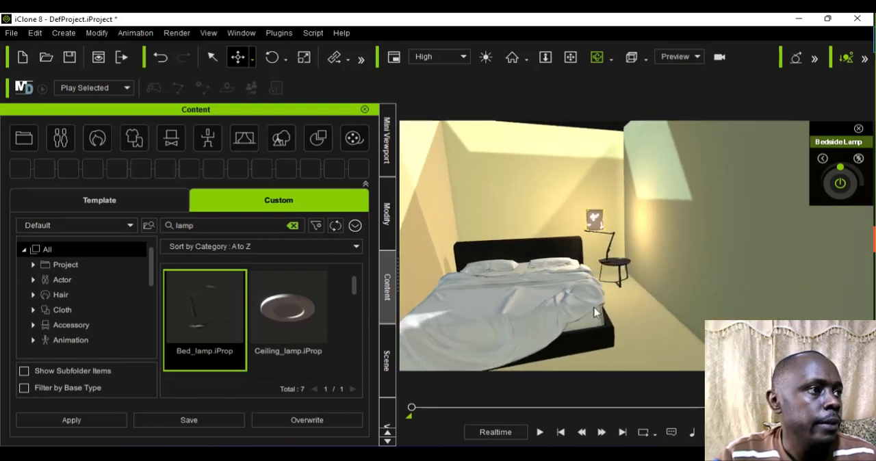
scroll(597, 313, down, 3)
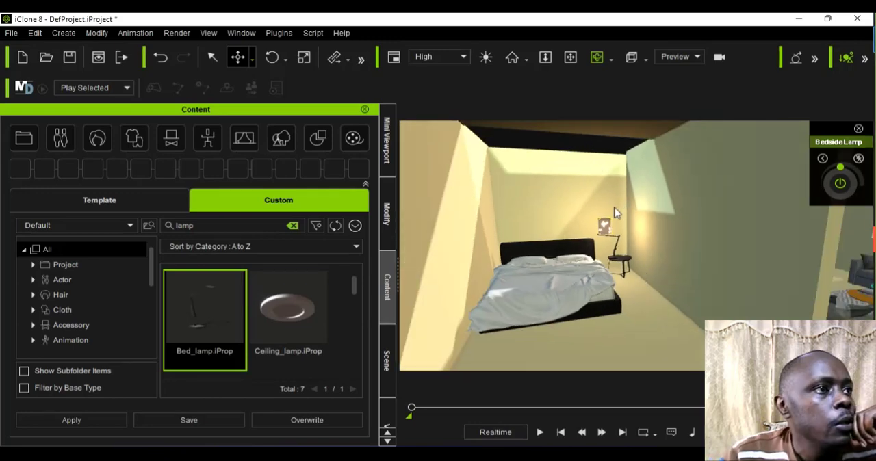
scroll(615, 214, down, 5)
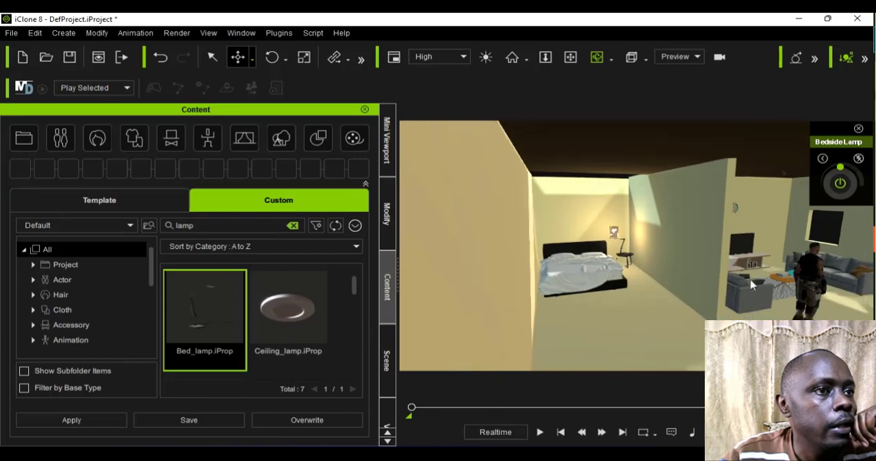
right_drag(662, 281, 537, 286)
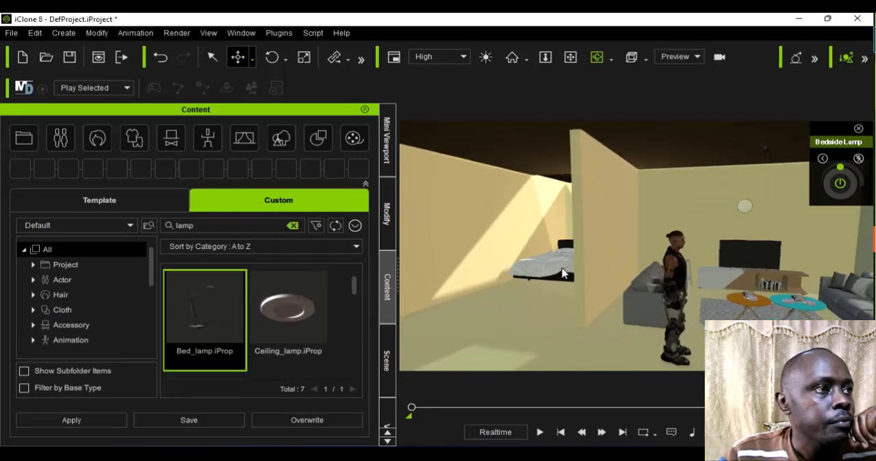
right_drag(593, 263, 577, 270)
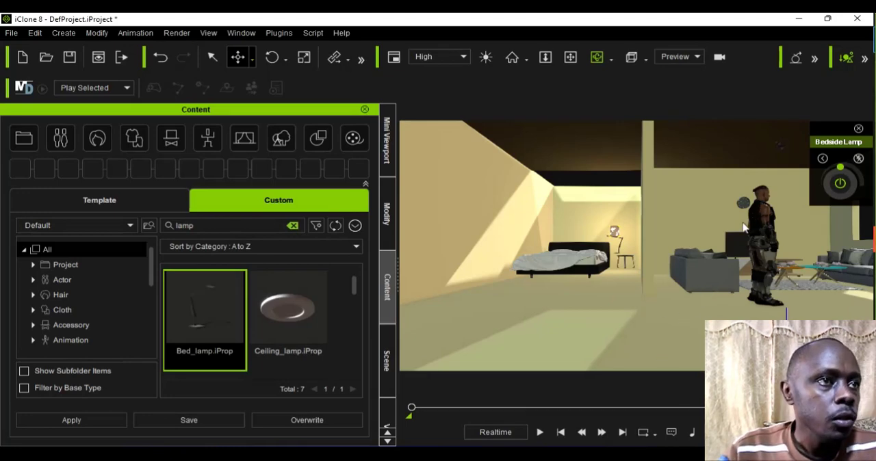
right_drag(744, 224, 710, 284)
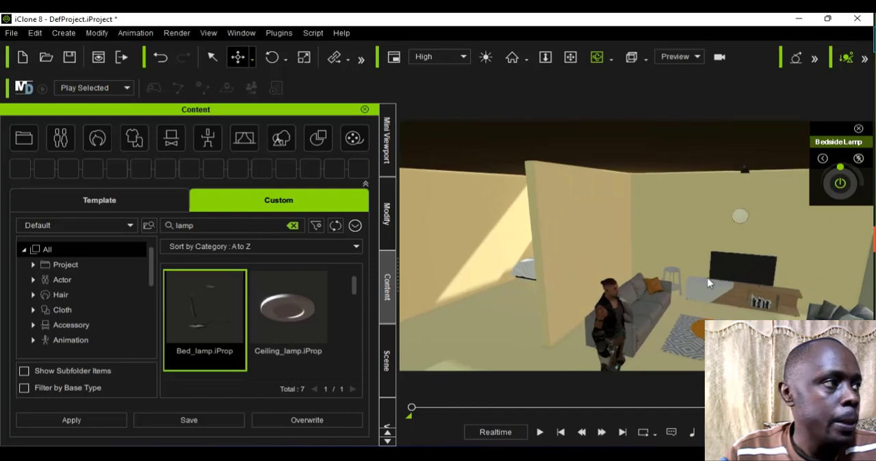
scroll(707, 283, up, 2)
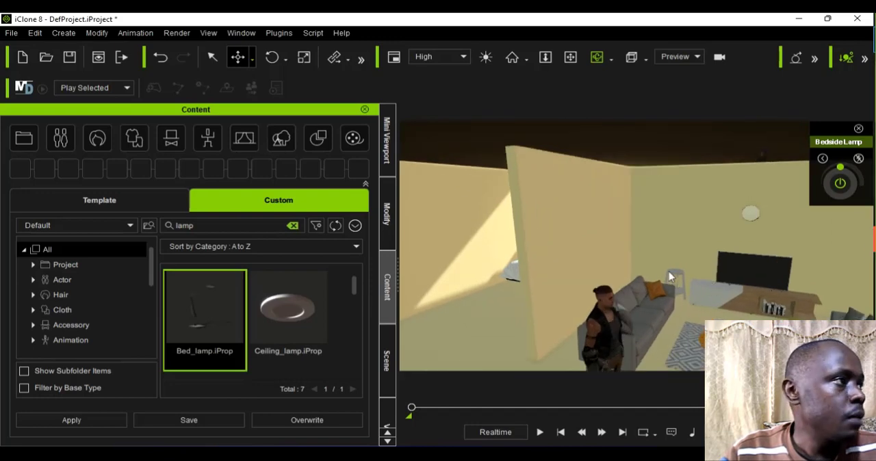
Step: Show the Mini Viewport and examine the bedroom and living room on both sides of the partition wall
click(387, 159)
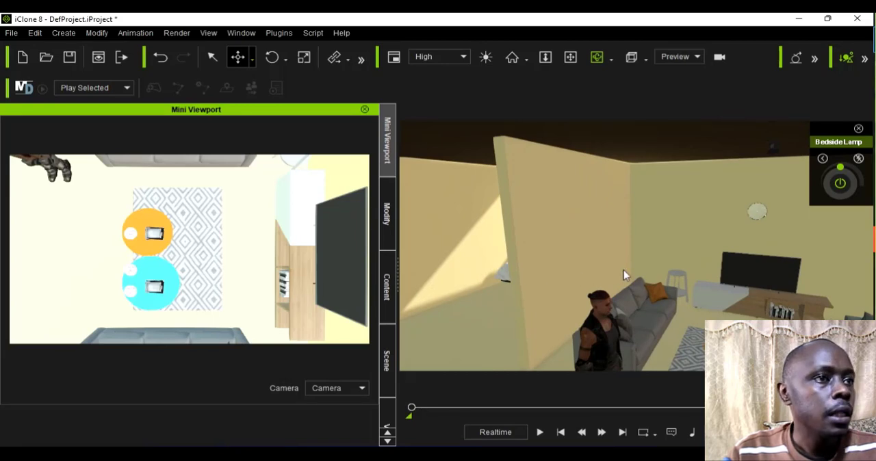
scroll(624, 275, down, 2)
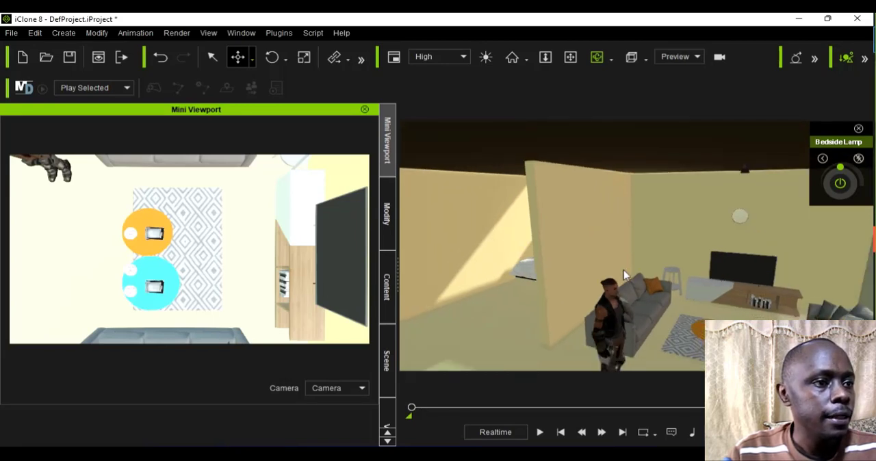
scroll(624, 275, down, 1)
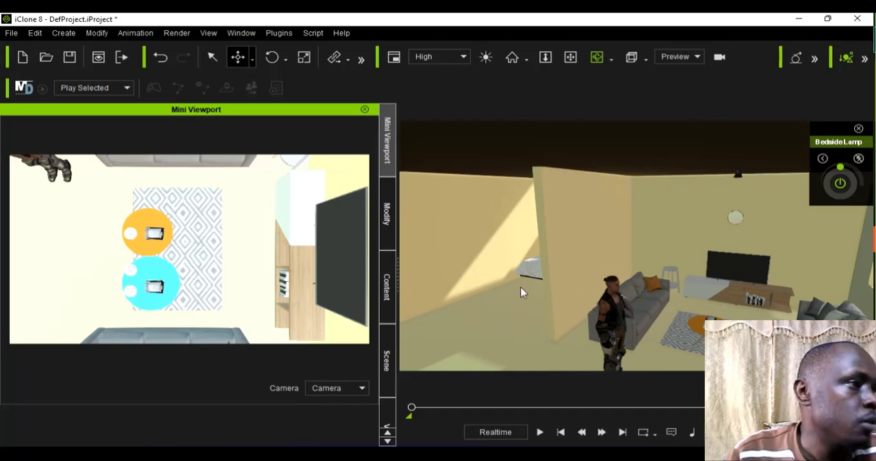
right_drag(571, 284, 627, 261)
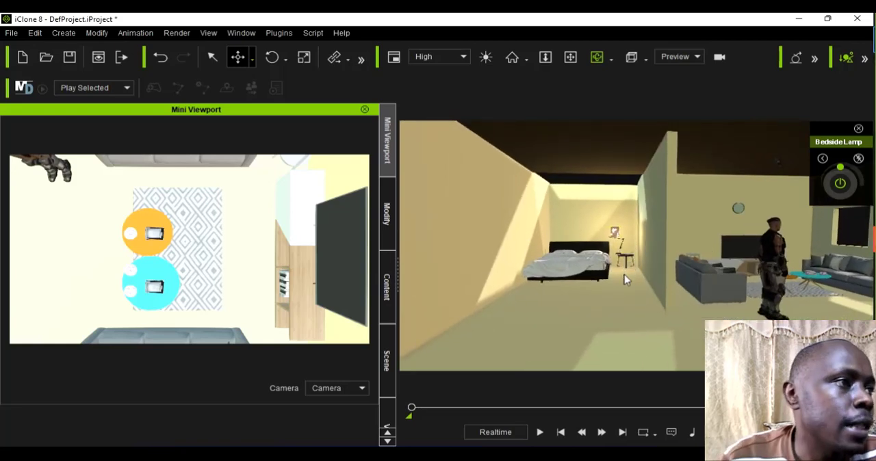
right_drag(630, 286, 637, 279)
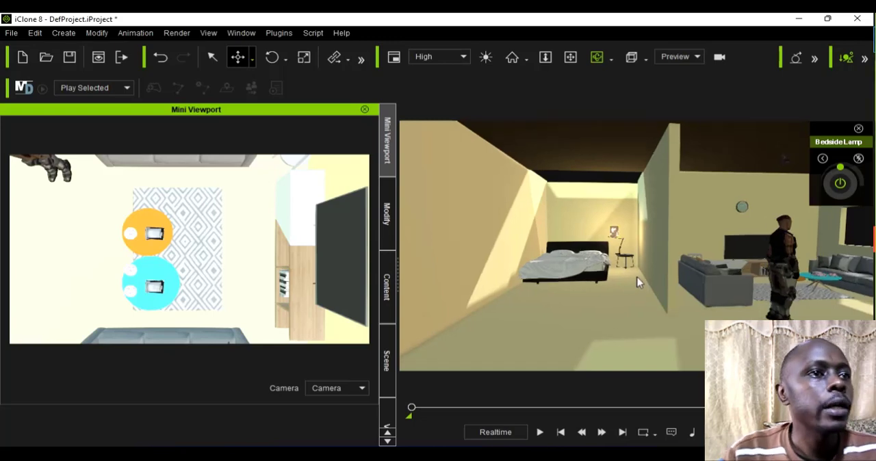
right_drag(727, 300, 702, 300)
Step: Select the Kevin character standing in the living room with the Move tool and show its Modify settings
click(167, 55)
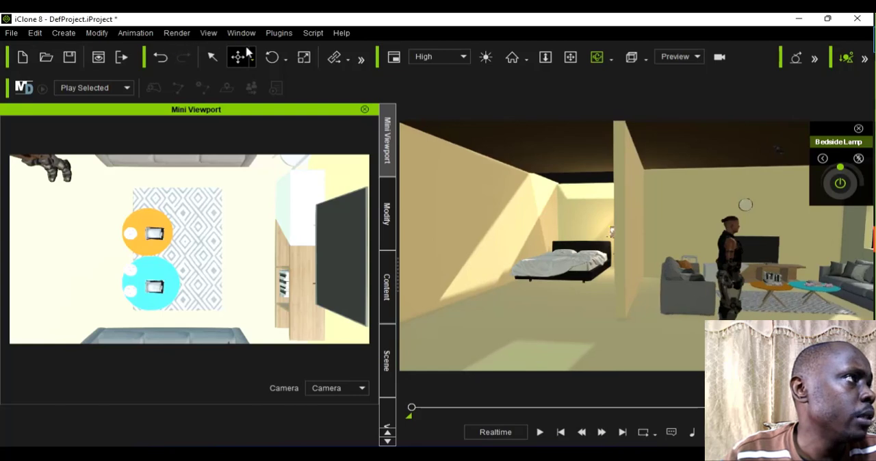
click(239, 57)
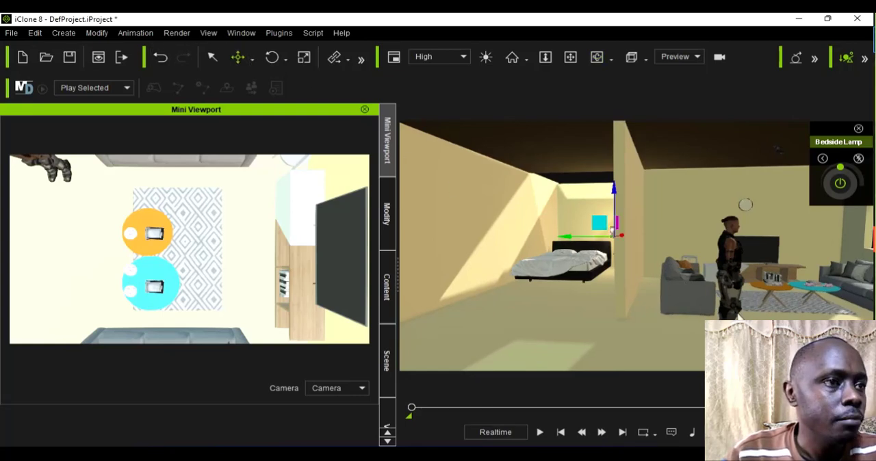
click(737, 312)
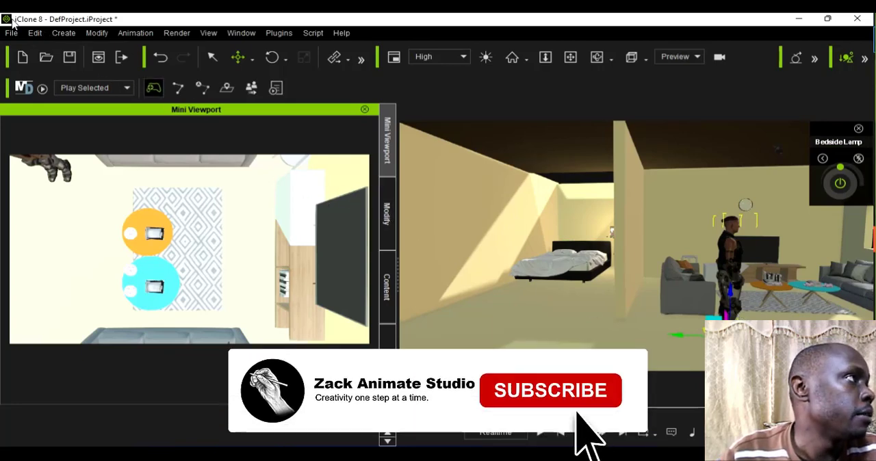
click(11, 33)
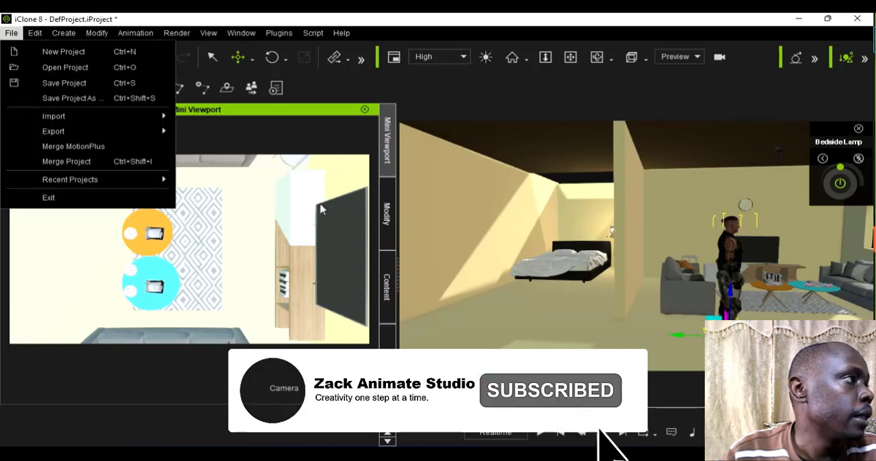
click(396, 219)
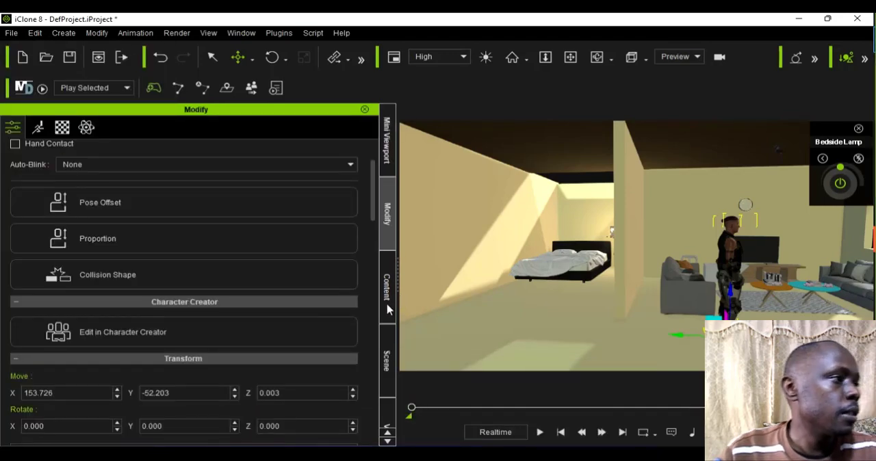
Step: Clear the lamp search in the custom content library and browse the available characters in the Actor Character category
click(387, 309)
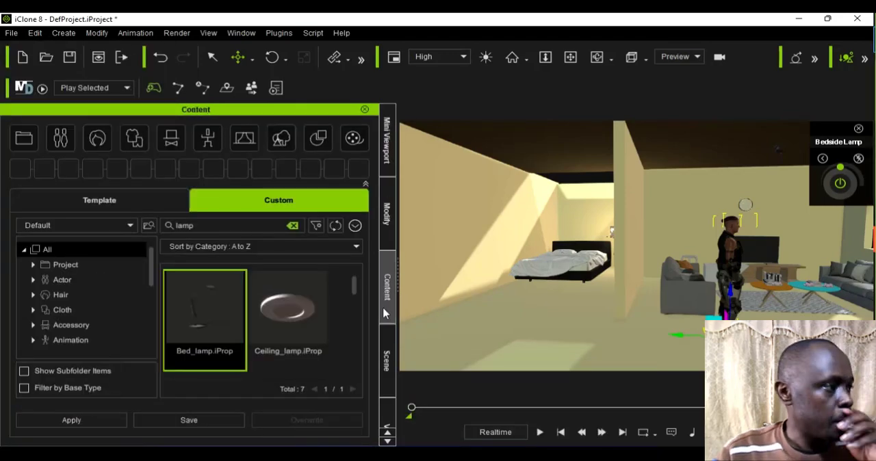
click(58, 280)
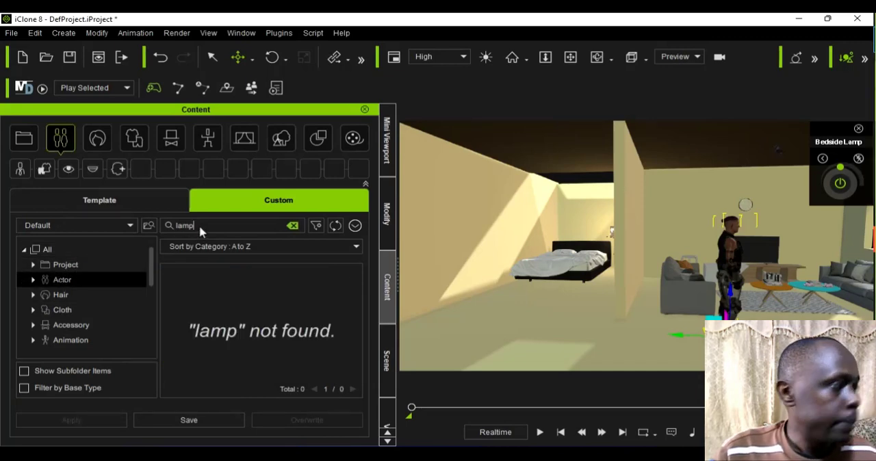
key(BackSpace)
key(BackSpace)
key(BackSpace)
key(BackSpace)
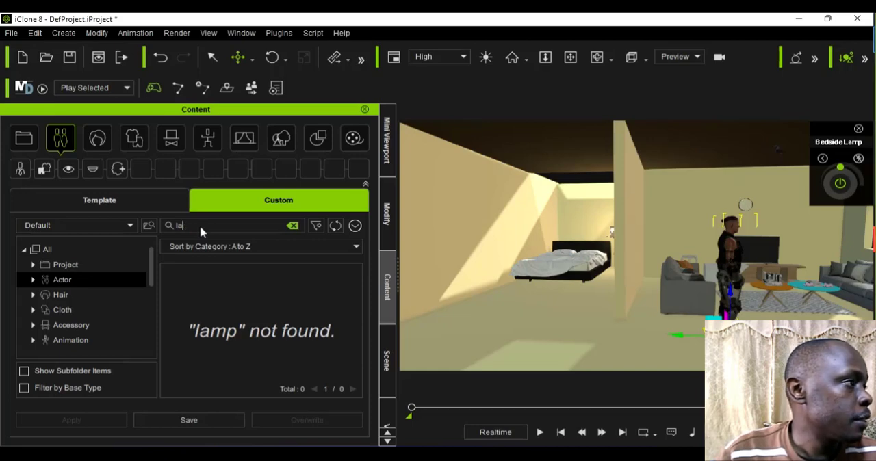
click(32, 281)
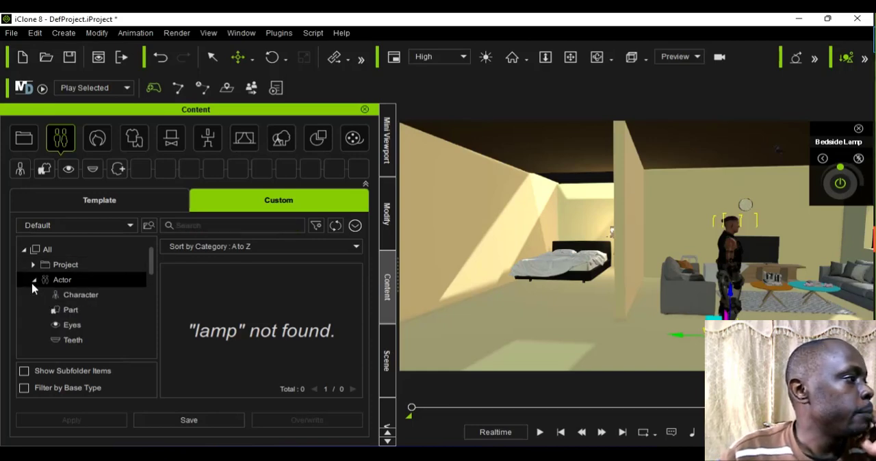
click(33, 280)
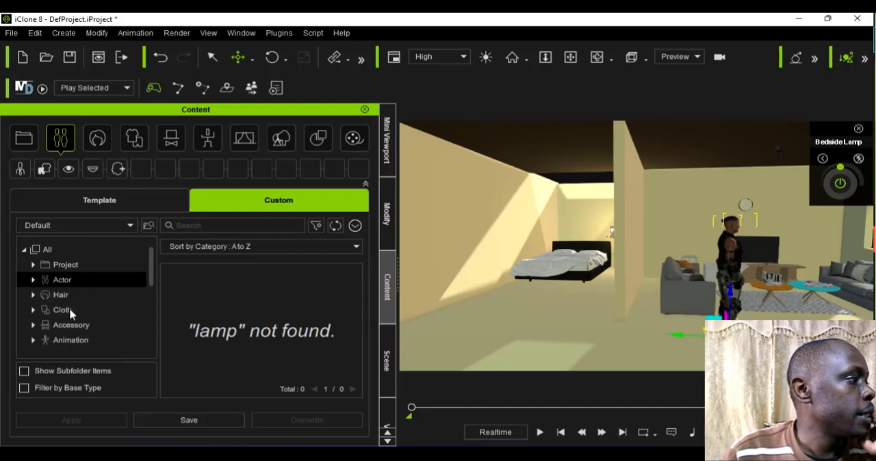
click(34, 281)
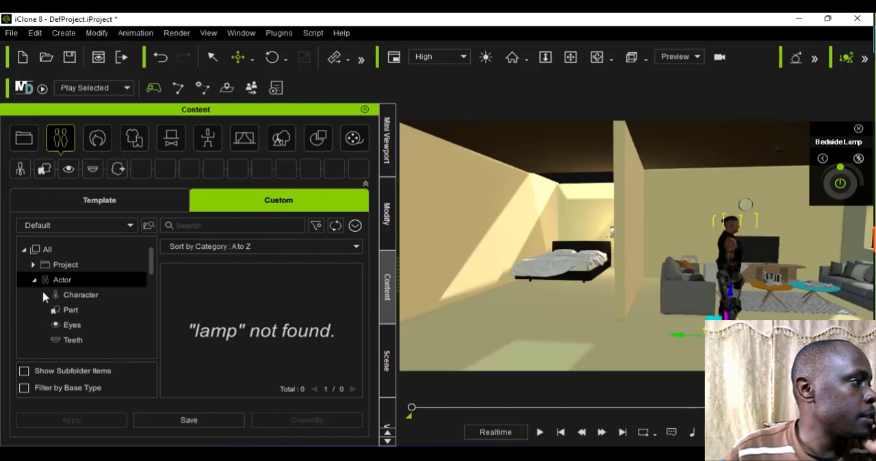
click(64, 301)
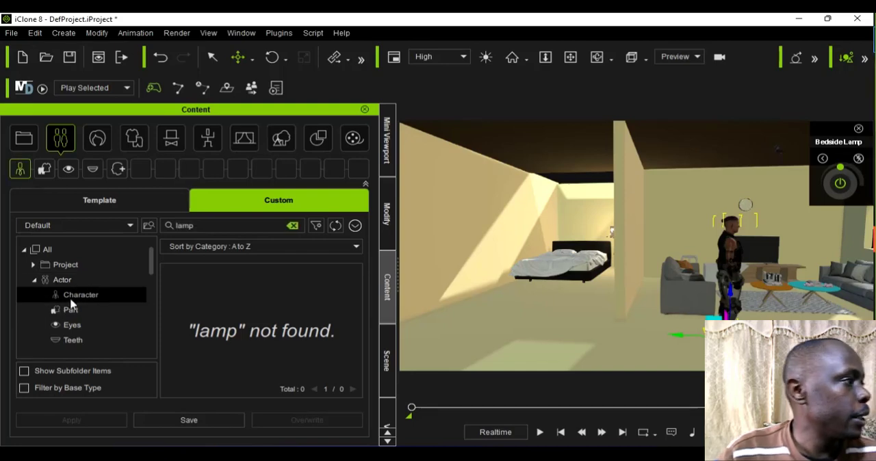
click(293, 227)
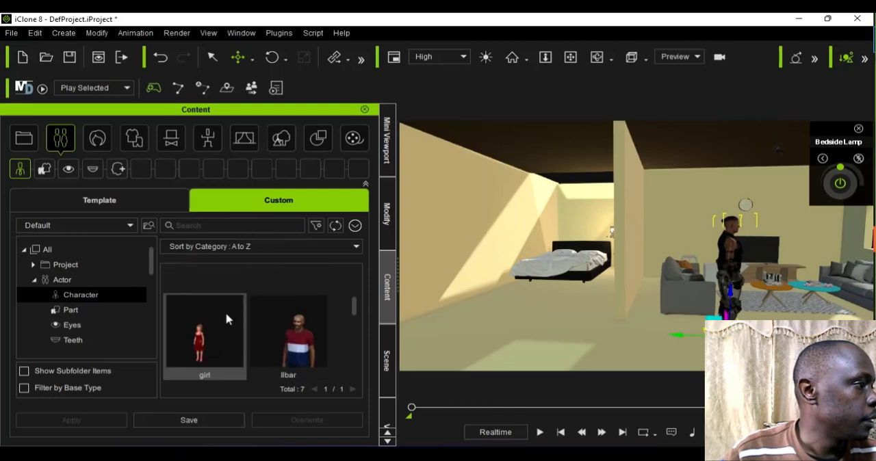
scroll(228, 320, down, 2)
scroll(228, 319, down, 3)
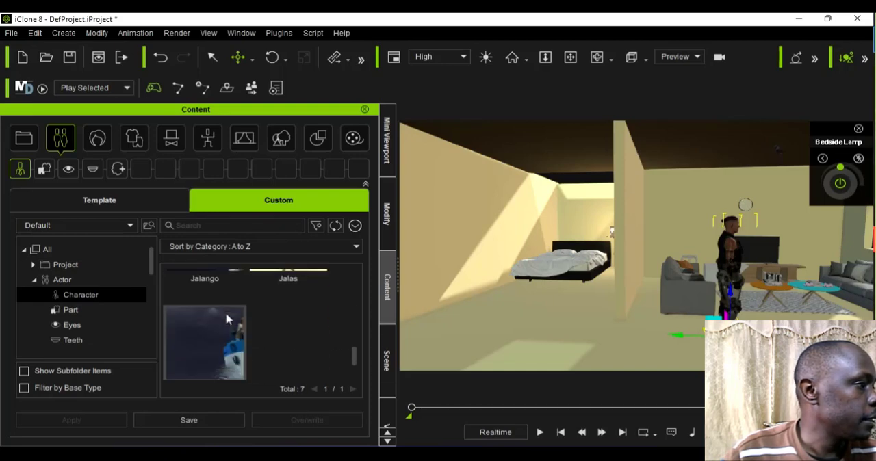
scroll(227, 319, up, 6)
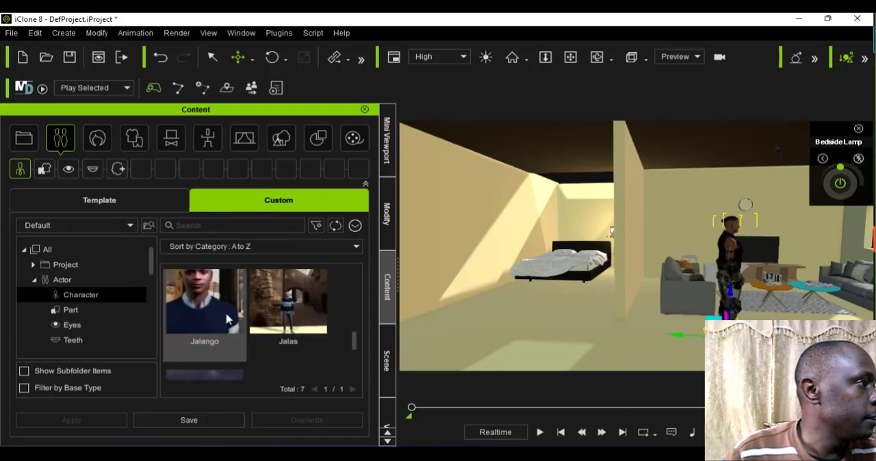
Step: Clear the table search in the template library and browse the ActorCore Crowd and CC3+ base characters
click(127, 202)
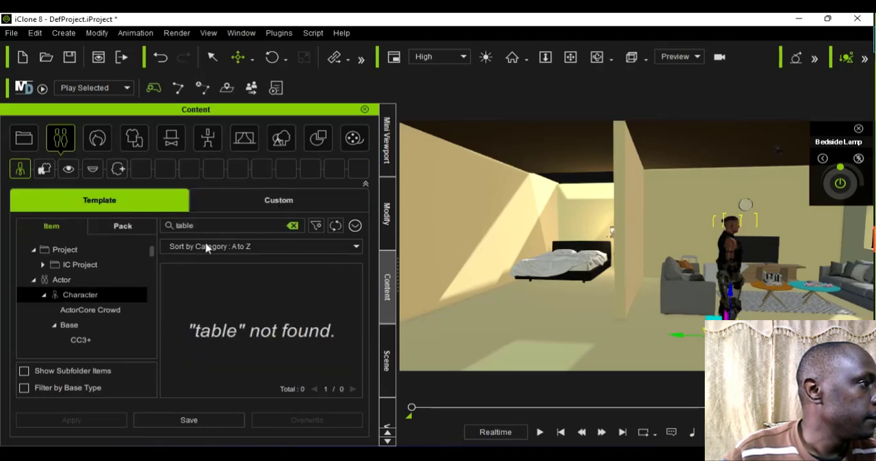
click(293, 225)
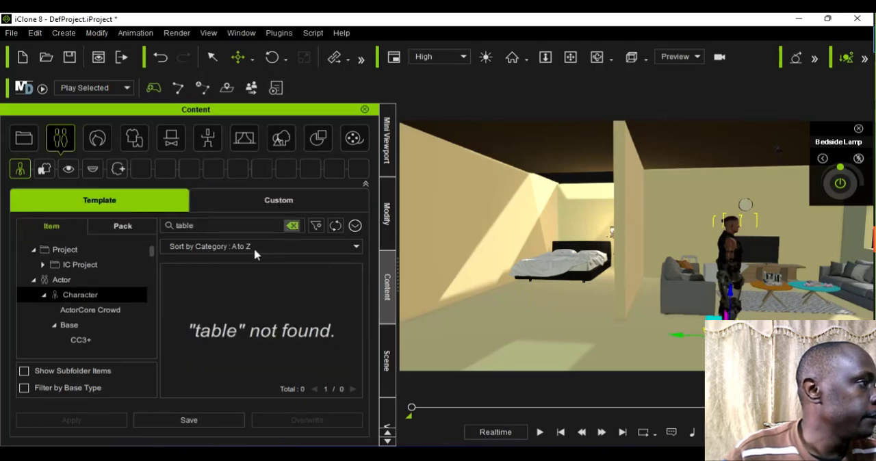
click(90, 316)
scroll(242, 342, down, 1)
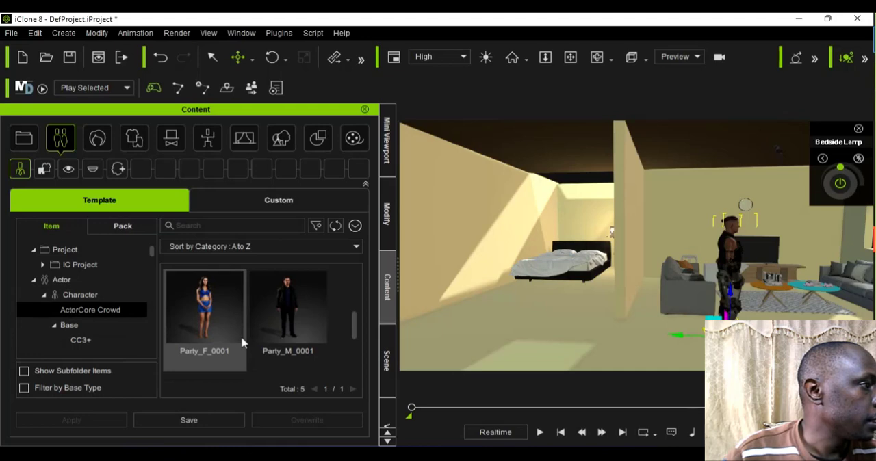
scroll(242, 342, down, 1)
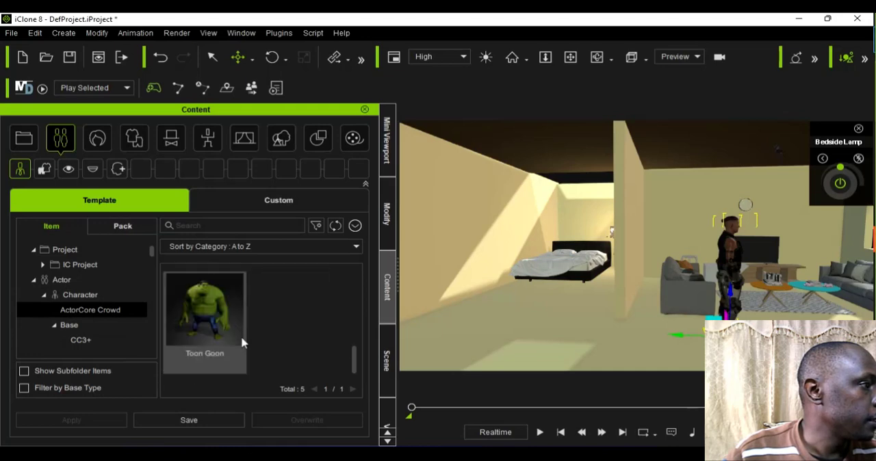
click(87, 348)
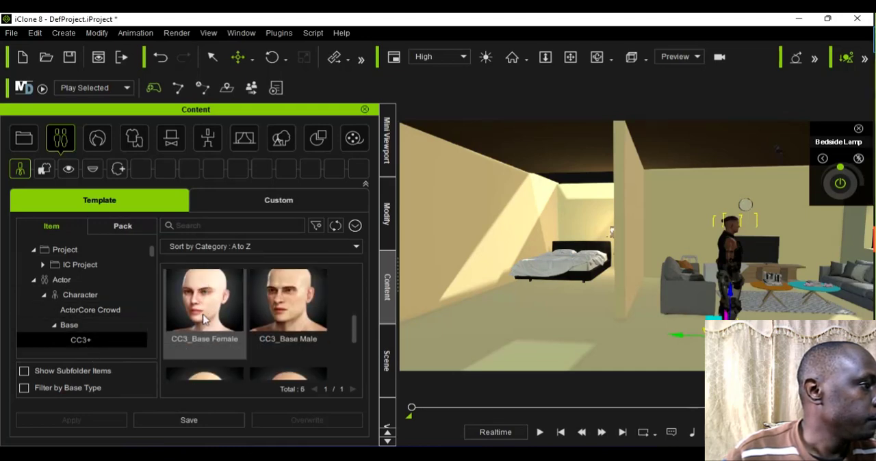
scroll(203, 319, down, 1)
scroll(204, 319, up, 1)
scroll(142, 309, up, 1)
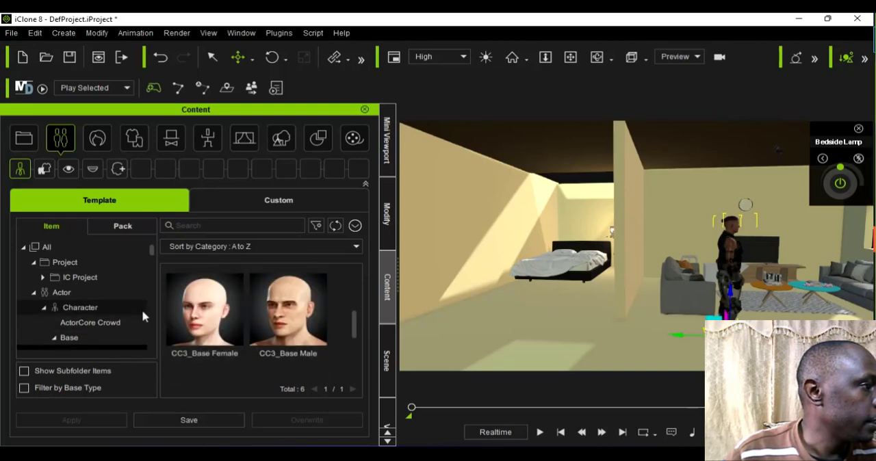
scroll(253, 307, up, 1)
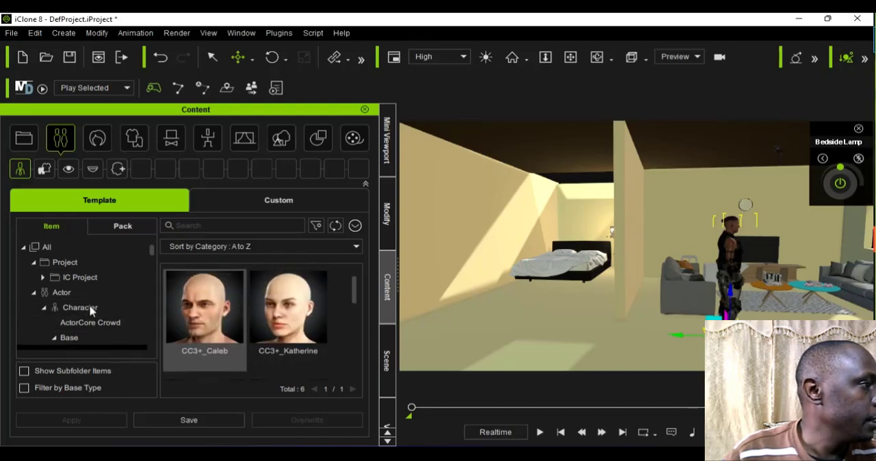
click(90, 322)
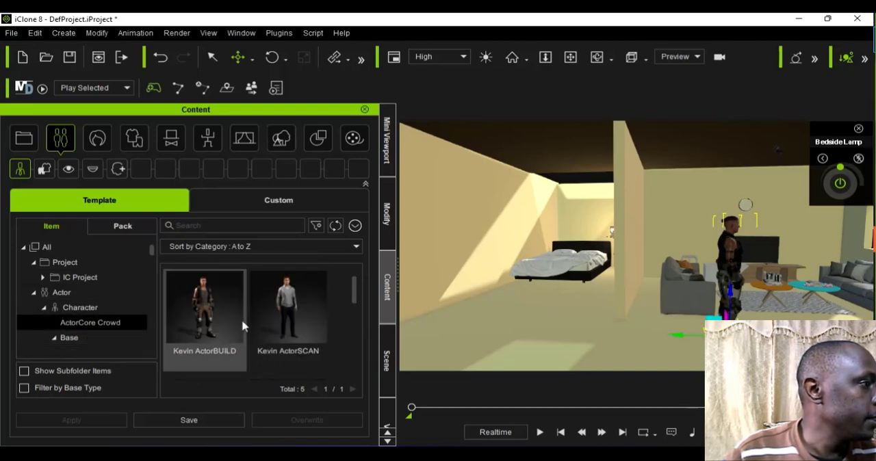
scroll(242, 327, down, 1)
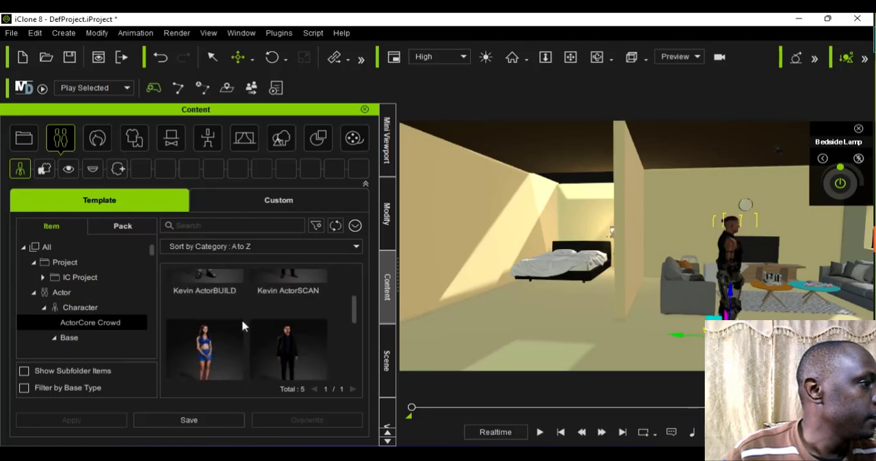
Step: Import a saved character file from the persons folder on New Volume (F:) into the scene
click(11, 33)
mouse_move(53, 116)
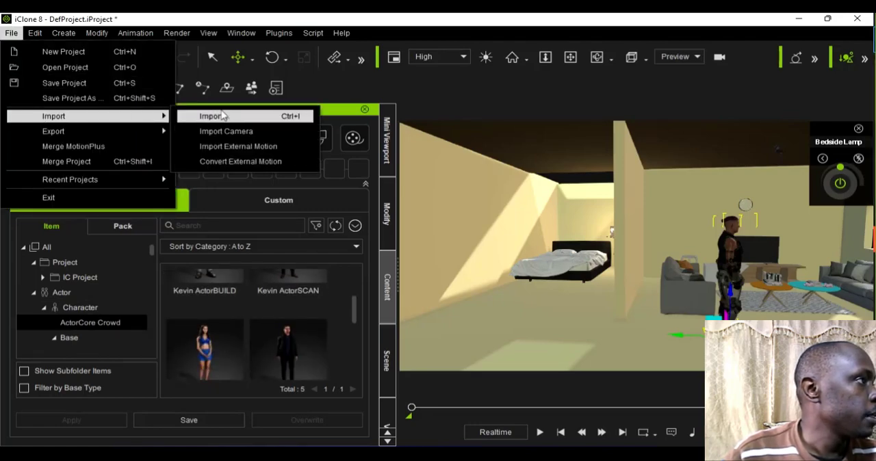
click(205, 117)
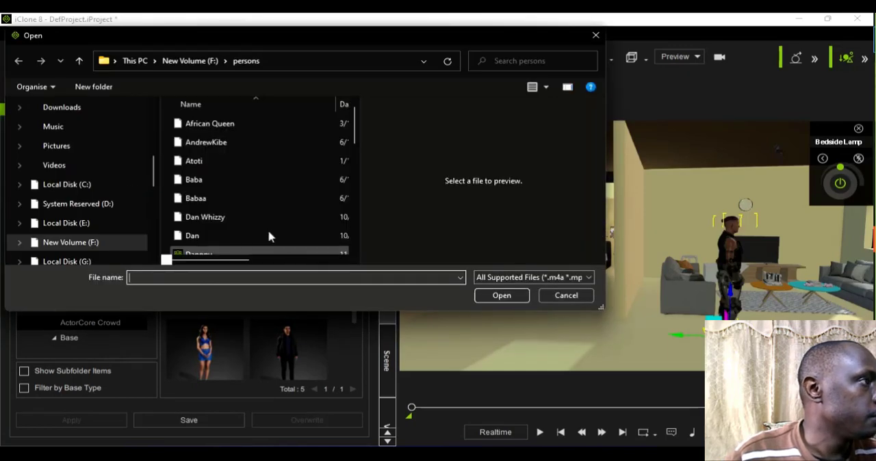
scroll(217, 203, down, 5)
scroll(213, 230, down, 6)
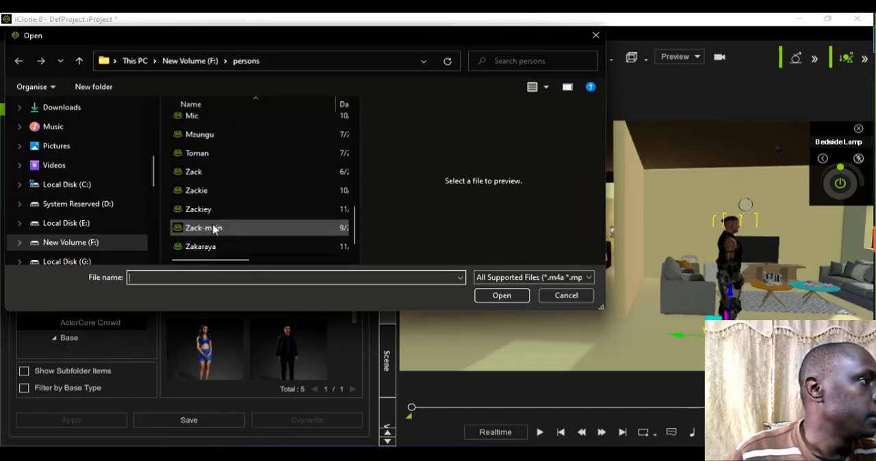
scroll(215, 231, up, 12)
click(195, 105)
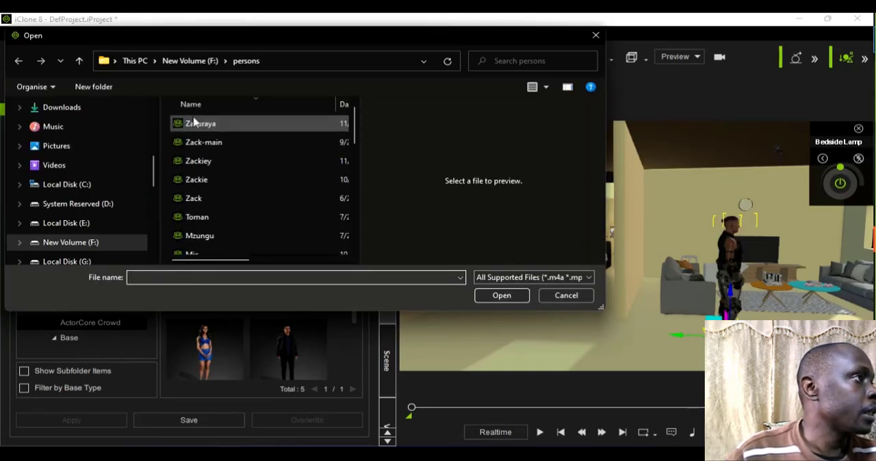
click(197, 124)
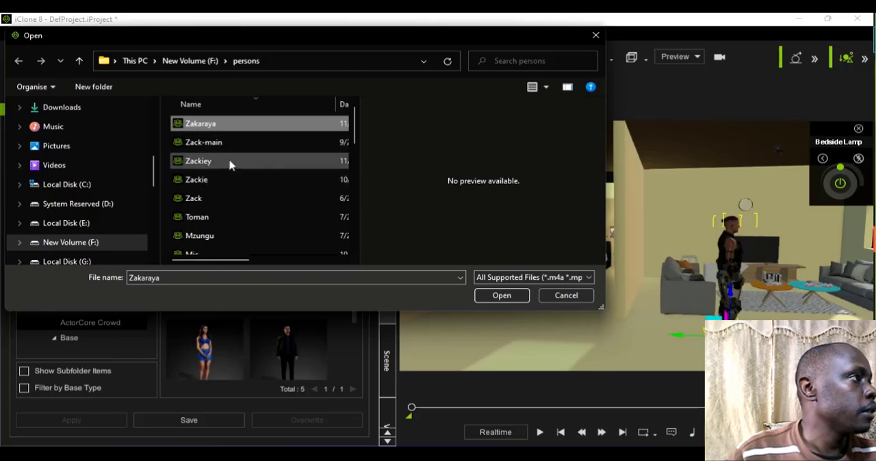
scroll(219, 130, down, 2)
scroll(222, 130, up, 2)
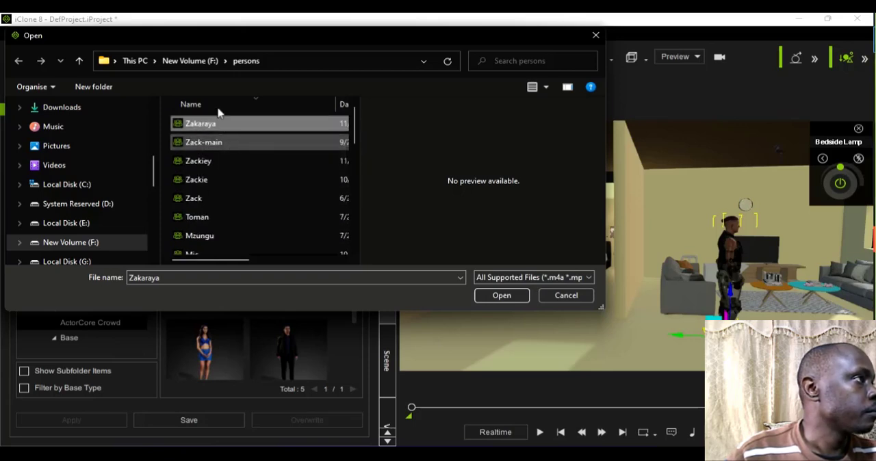
click(219, 103)
scroll(215, 127, up, 10)
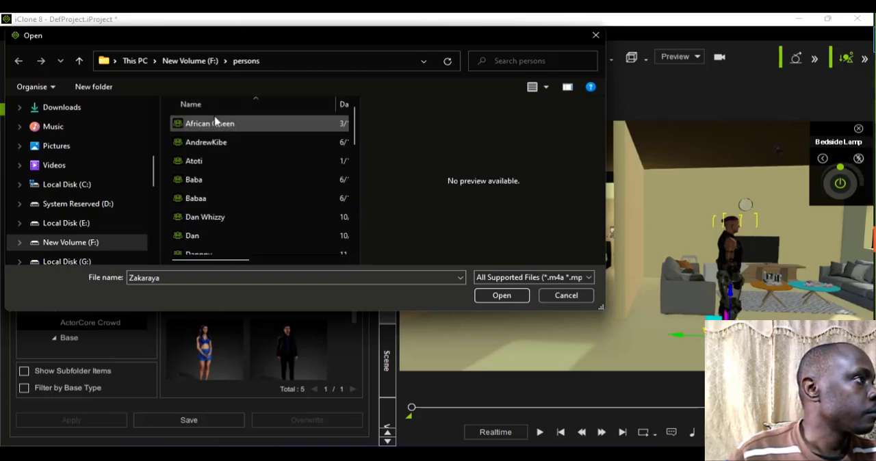
key(Return)
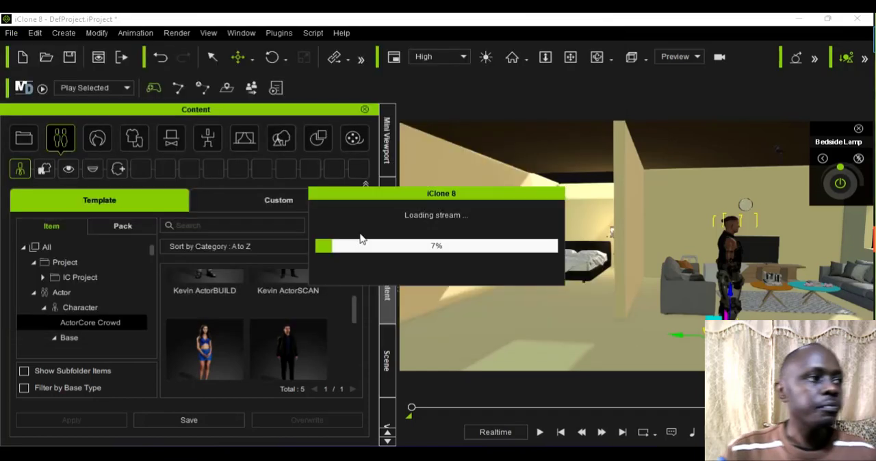
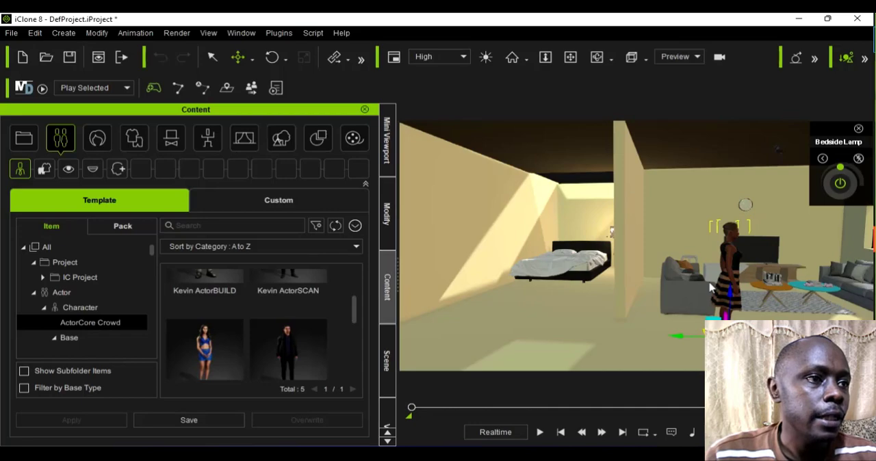
Step: Find the imported woman in the living room and frame her head with the Face camera view
scroll(709, 280, up, 5)
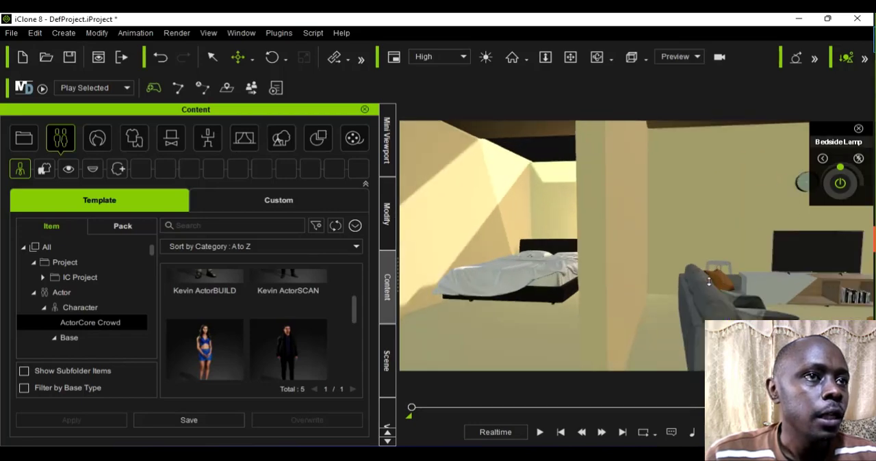
scroll(709, 280, down, 5)
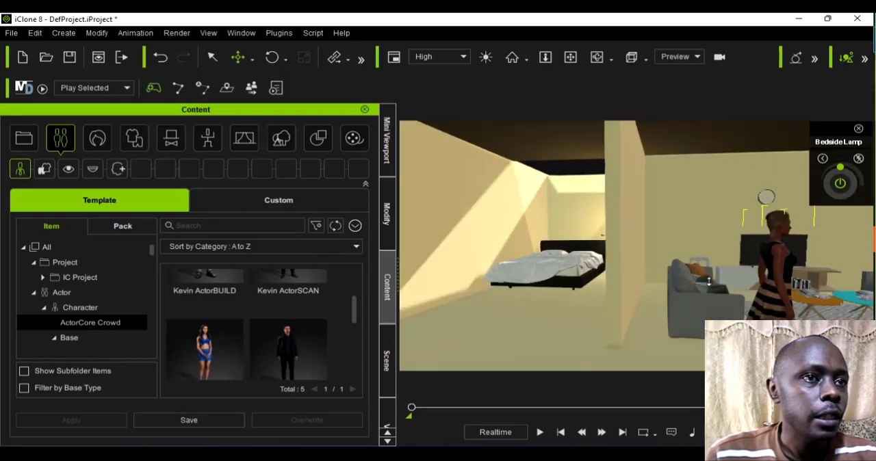
scroll(804, 128, down, 1)
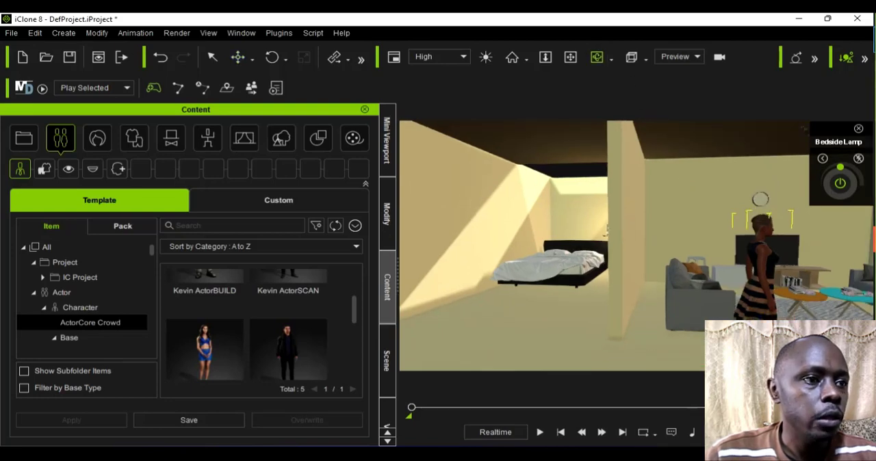
right_drag(787, 320, 696, 258)
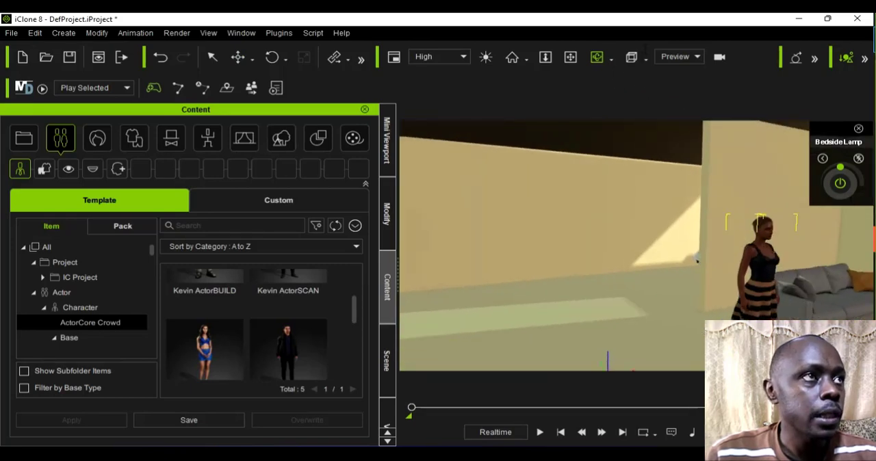
click(646, 58)
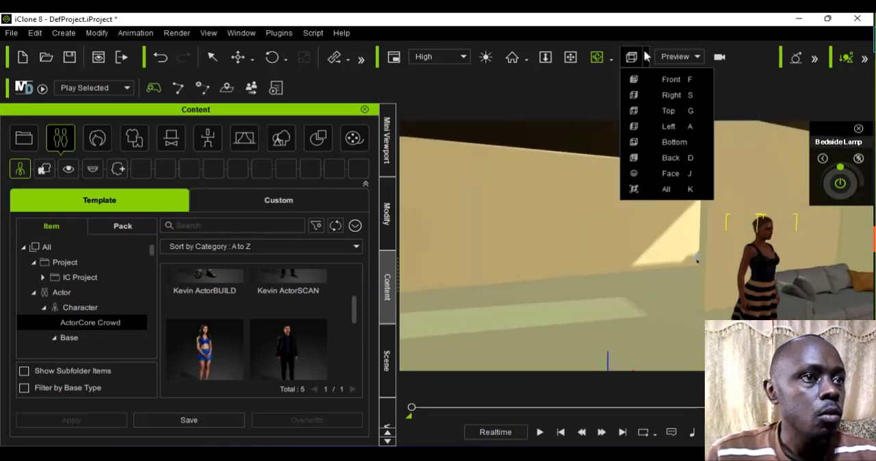
click(660, 174)
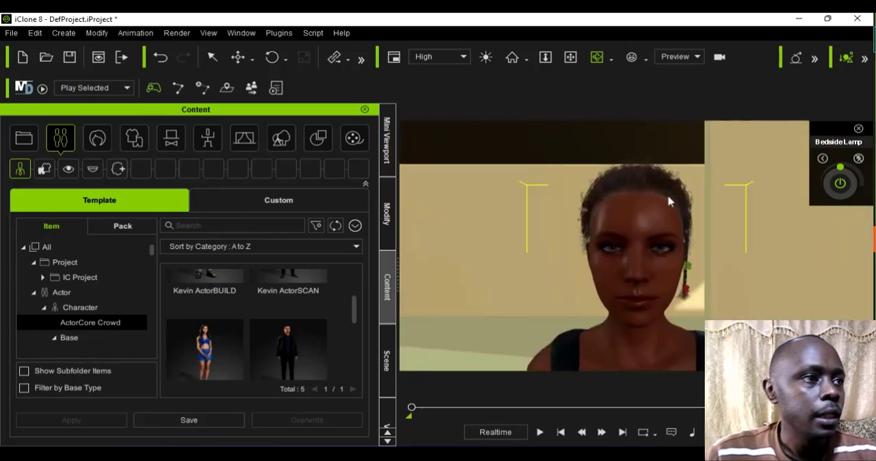
Step: Examine the imported woman's outfit and figure from further away, then her face and shoulders close up
scroll(672, 212, down, 10)
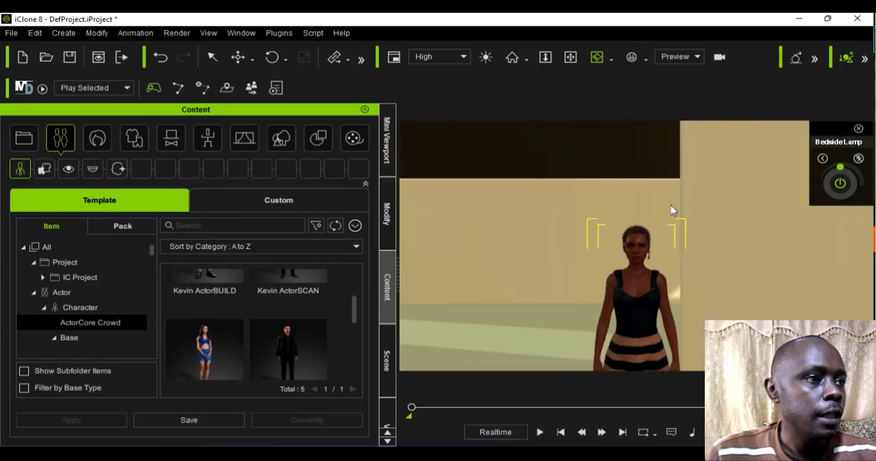
scroll(670, 209, down, 8)
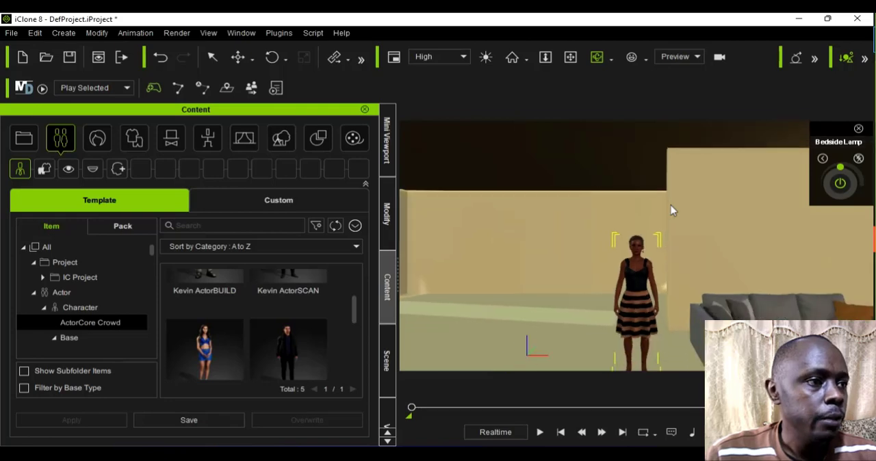
scroll(648, 233, down, 2)
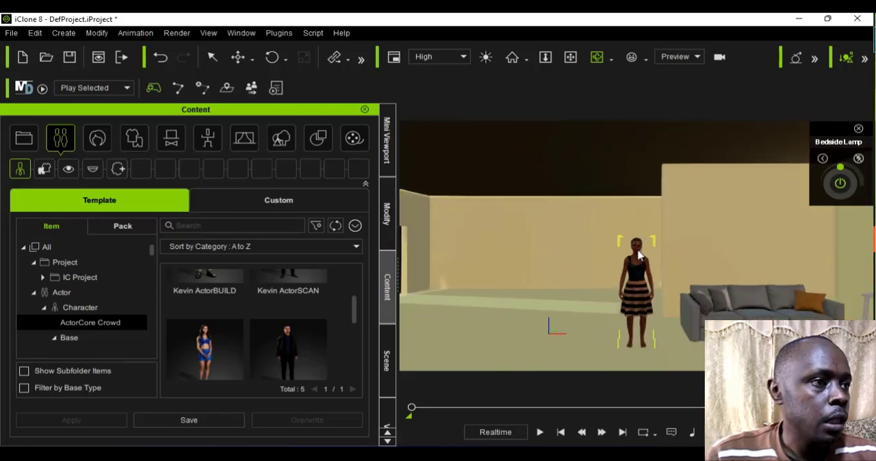
scroll(638, 255, up, 3)
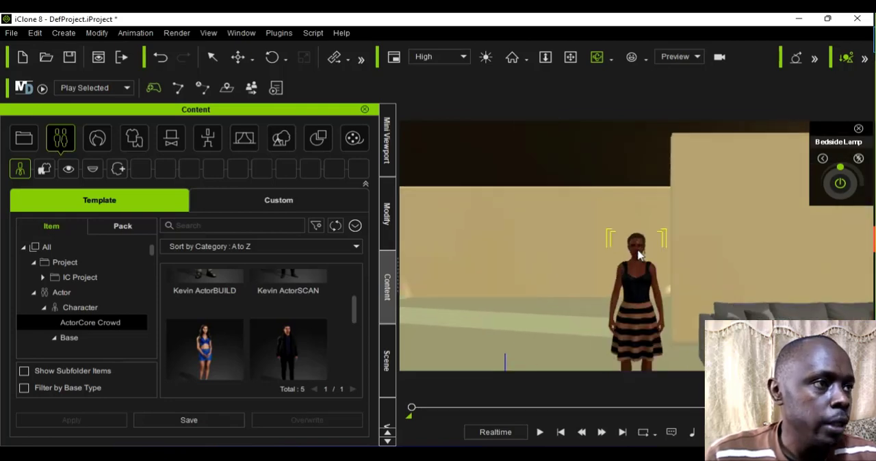
scroll(639, 255, up, 3)
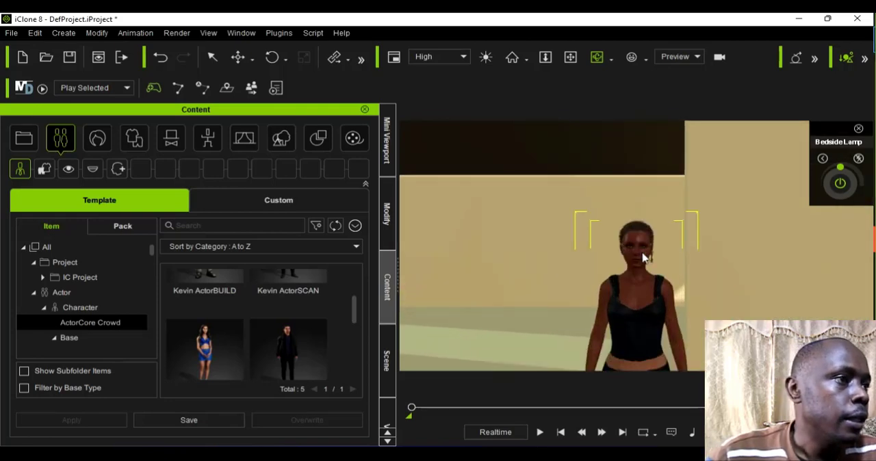
scroll(643, 258, up, 2)
scroll(643, 259, up, 2)
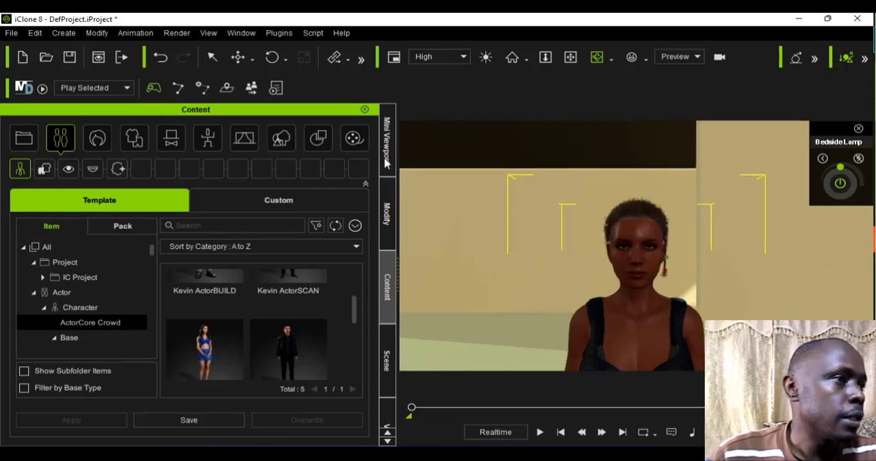
Step: Show the Mini Viewport and set its camera to Preview
click(386, 157)
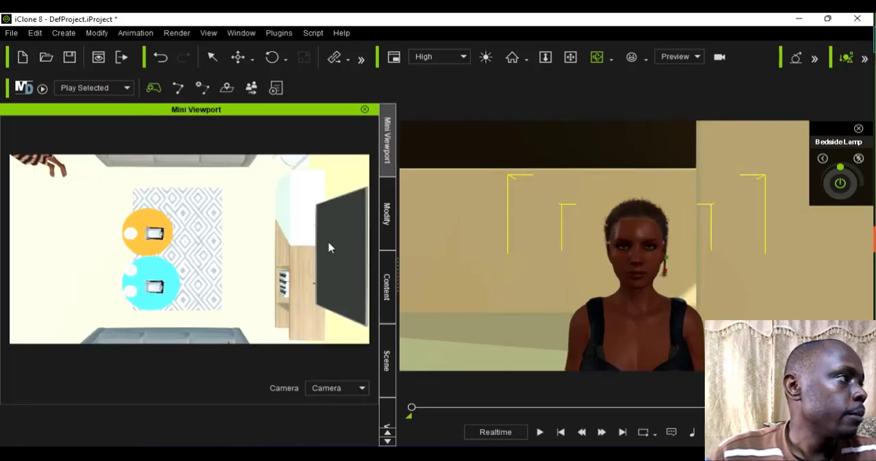
click(345, 390)
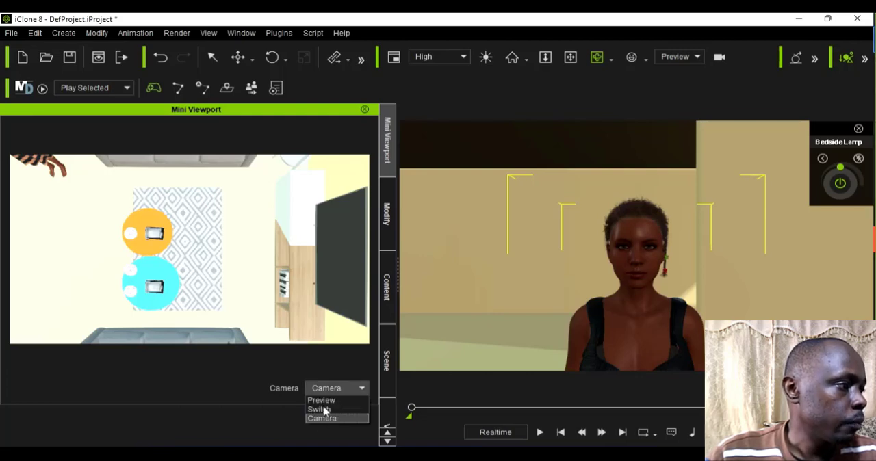
click(322, 401)
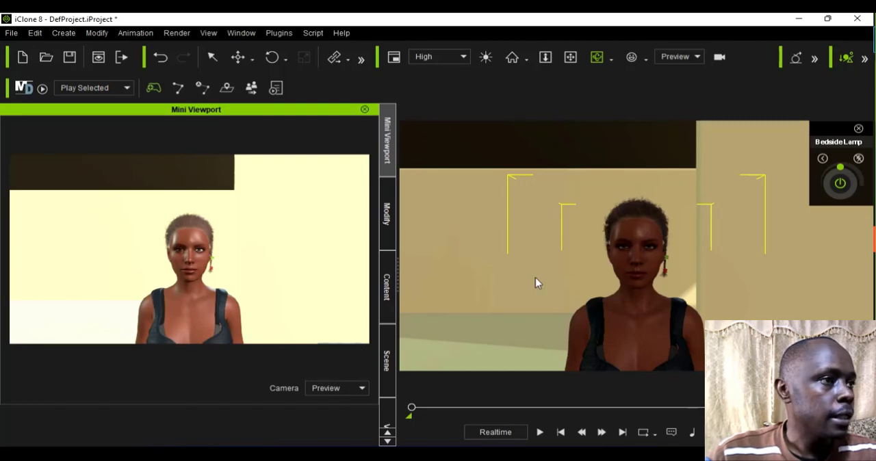
Step: Examine the woman's face, hair and earrings from the front and both sides in the main view and Mini Viewport
scroll(536, 278, up, 3)
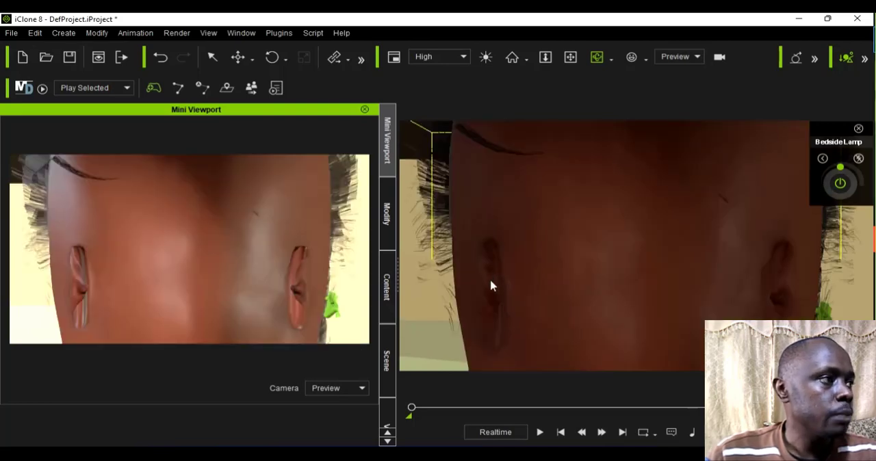
scroll(490, 286, down, 5)
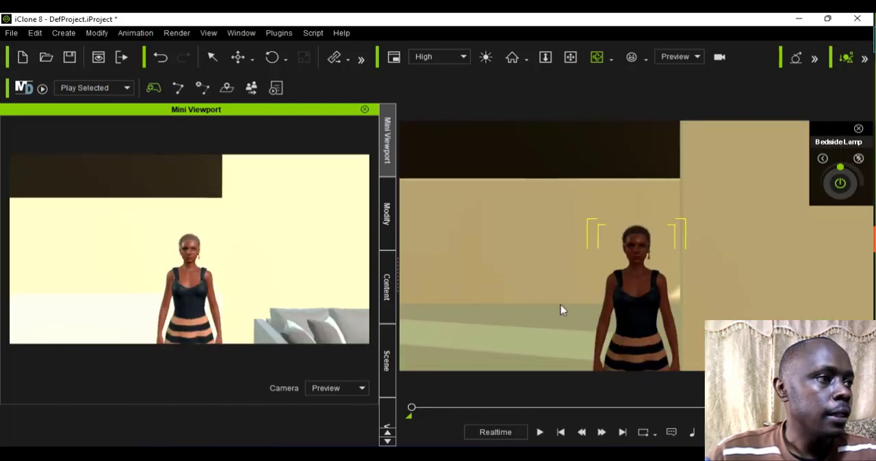
right_drag(674, 313, 699, 310)
scroll(700, 310, up, 8)
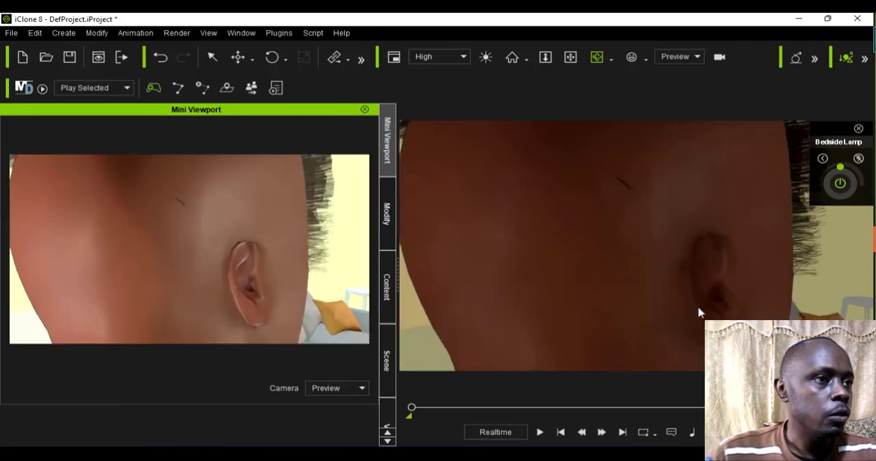
scroll(700, 313, down, 8)
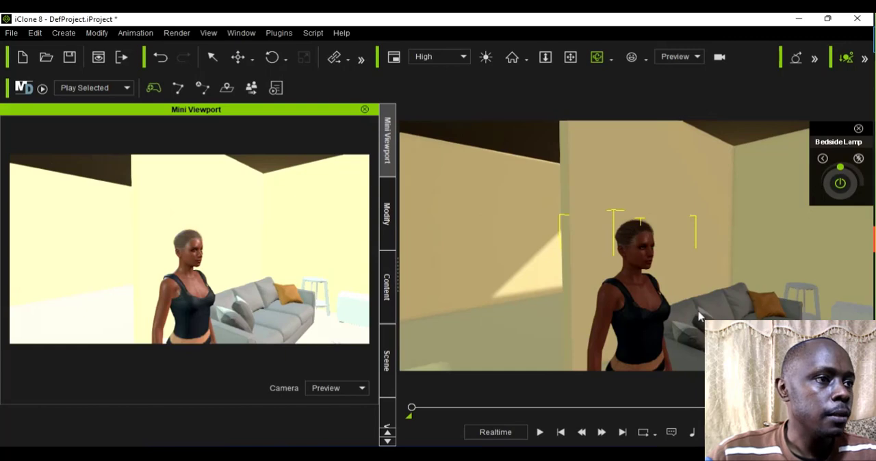
right_drag(617, 314, 646, 313)
scroll(646, 313, up, 4)
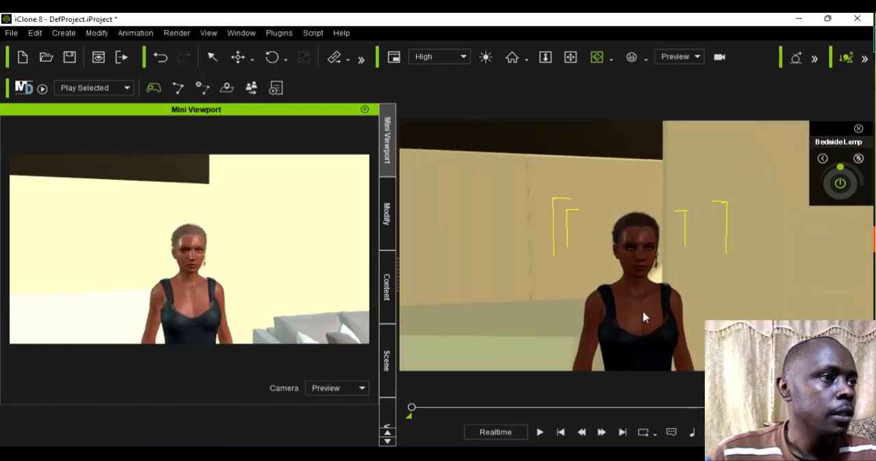
scroll(644, 313, up, 3)
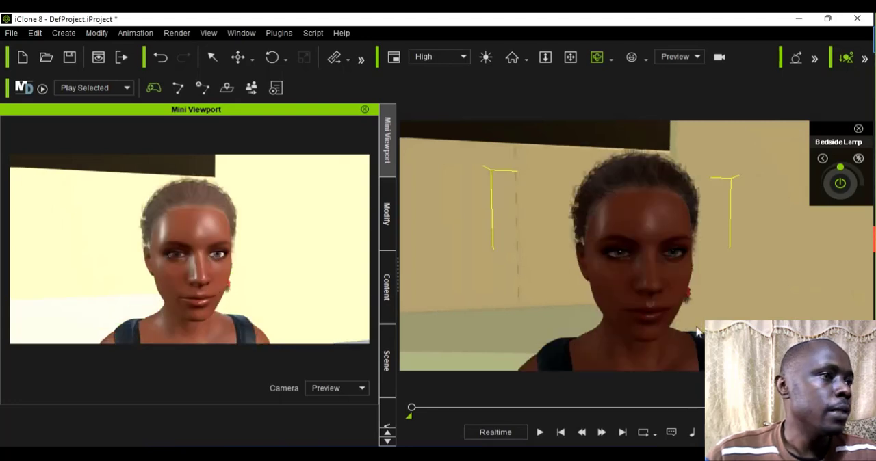
right_drag(609, 329, 569, 313)
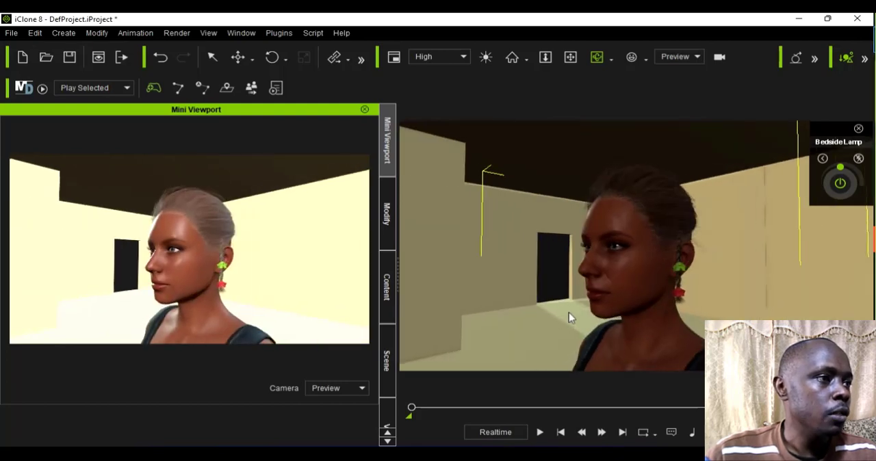
right_drag(685, 311, 692, 297)
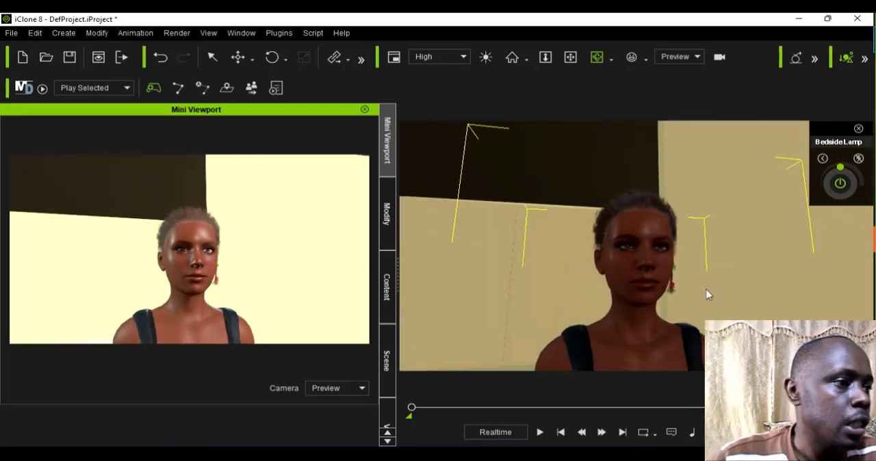